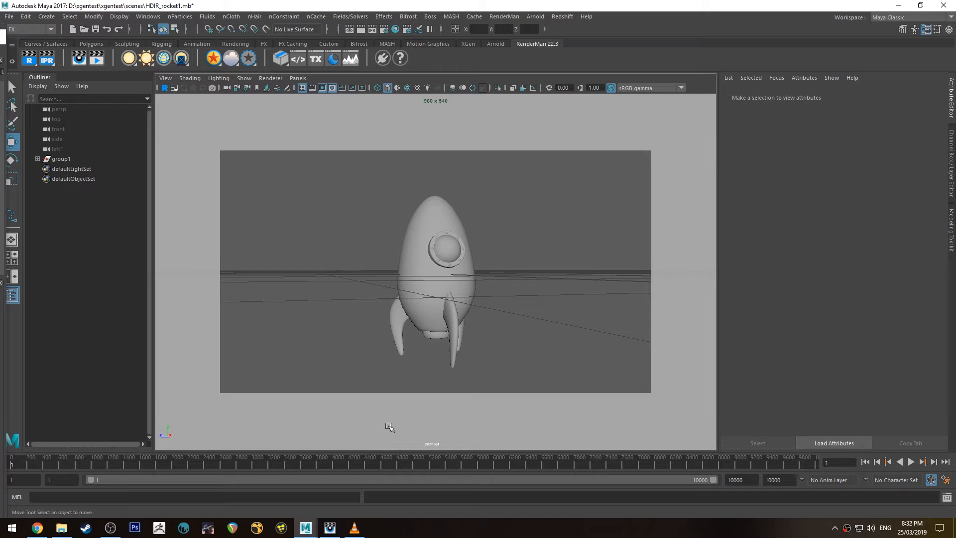
# Step: Switch to VLC and play the rocketRef.mp4 reference clip from its beginning
pyautogui.moveTo(357, 532)
pyautogui.click(355, 528)
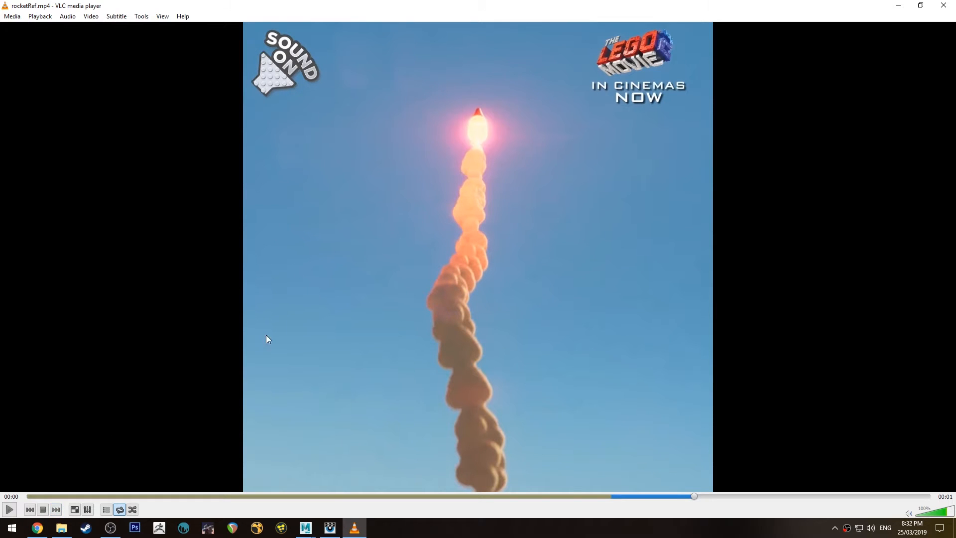
pyautogui.click(48, 497)
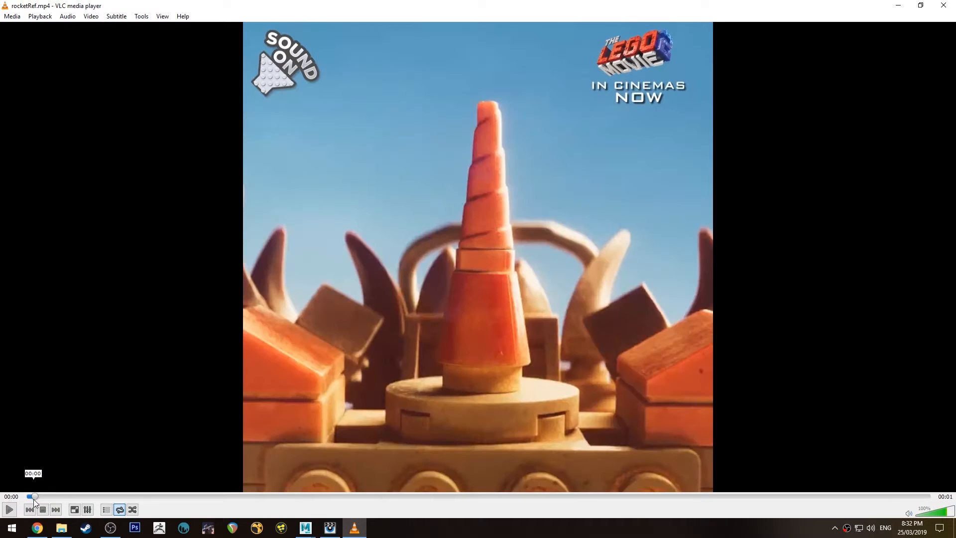
pyautogui.click(11, 511)
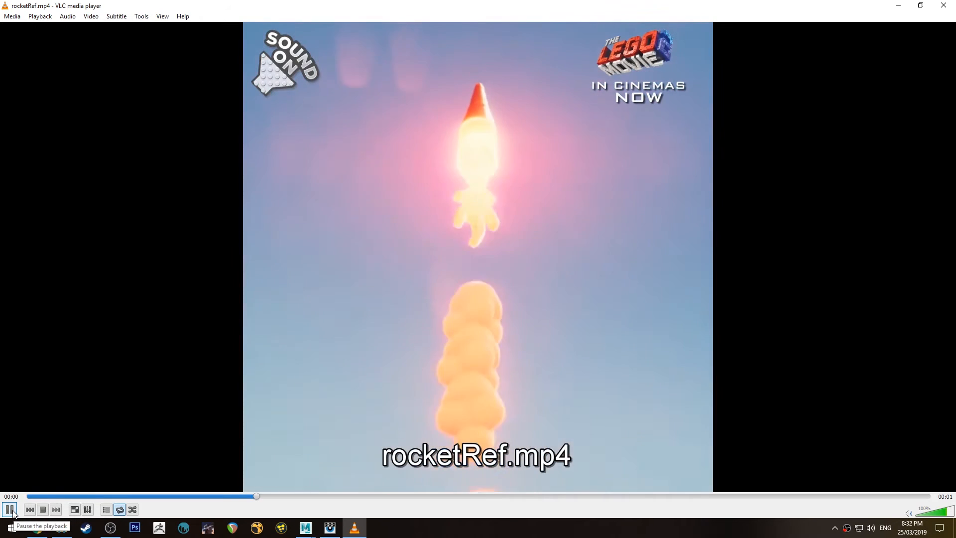
pyautogui.click(10, 510)
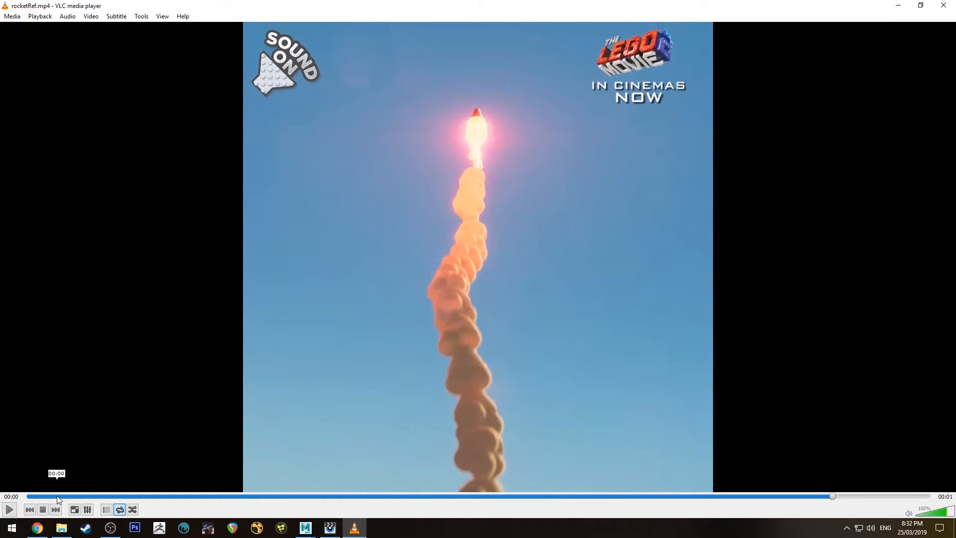
# Step: Scrub through the reference clip to study the rocket's flame and smoke trail, and return to Maya
pyautogui.moveTo(56, 494); pyautogui.dragTo(161, 496)
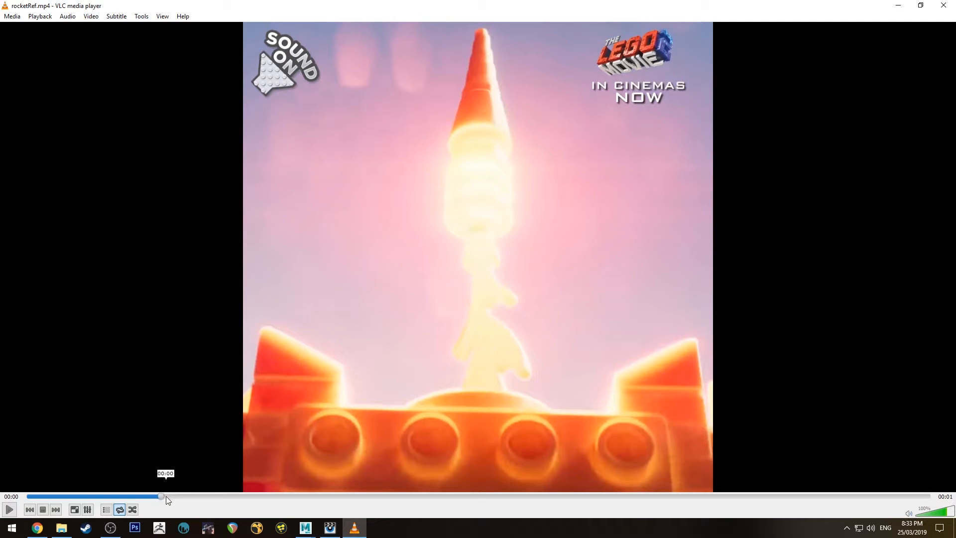
pyautogui.moveTo(176, 496); pyautogui.dragTo(183, 496)
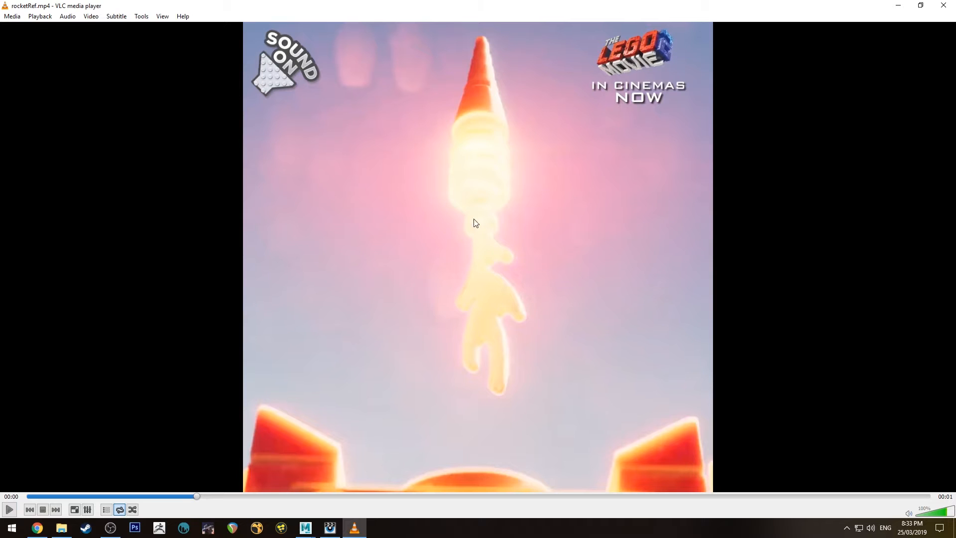
pyautogui.click(340, 497)
pyautogui.click(465, 496)
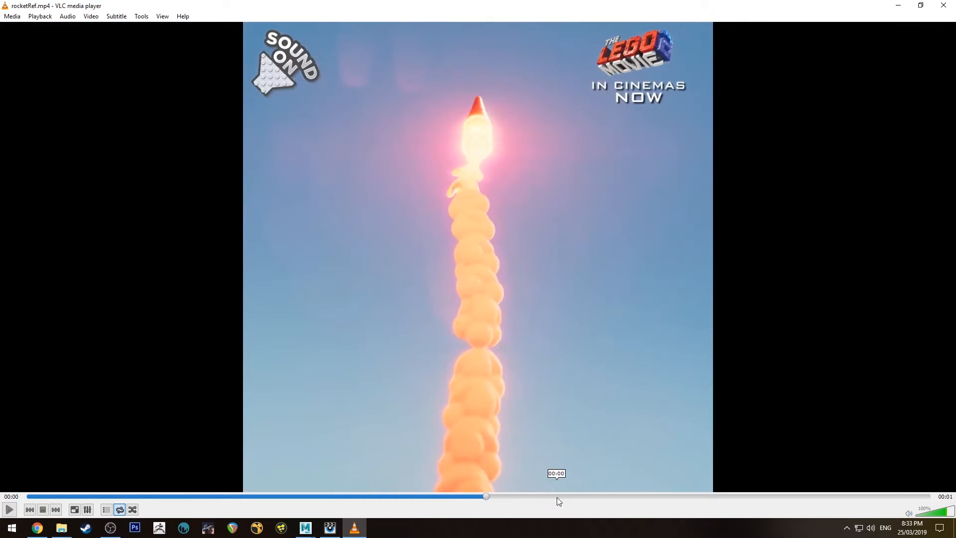
pyautogui.moveTo(557, 497); pyautogui.dragTo(710, 494)
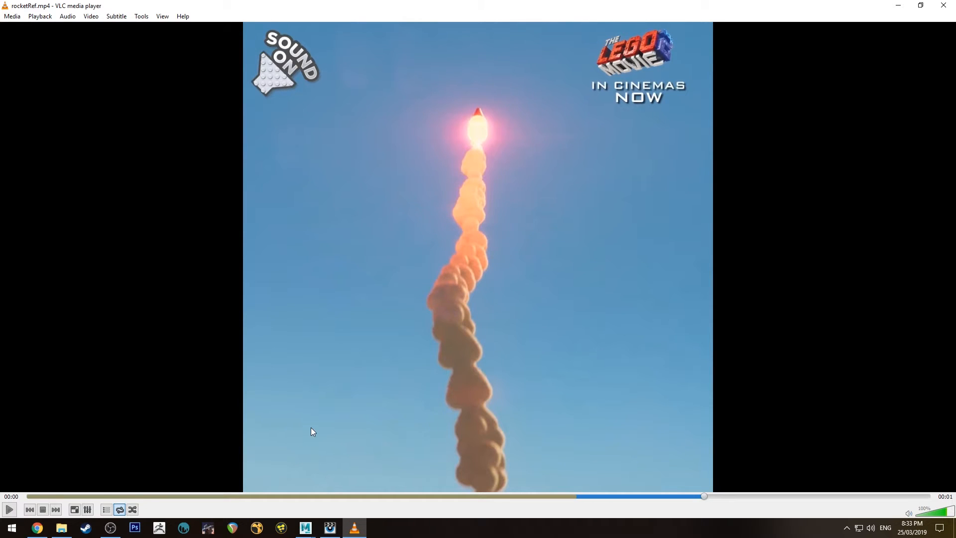
pyautogui.click(899, 6)
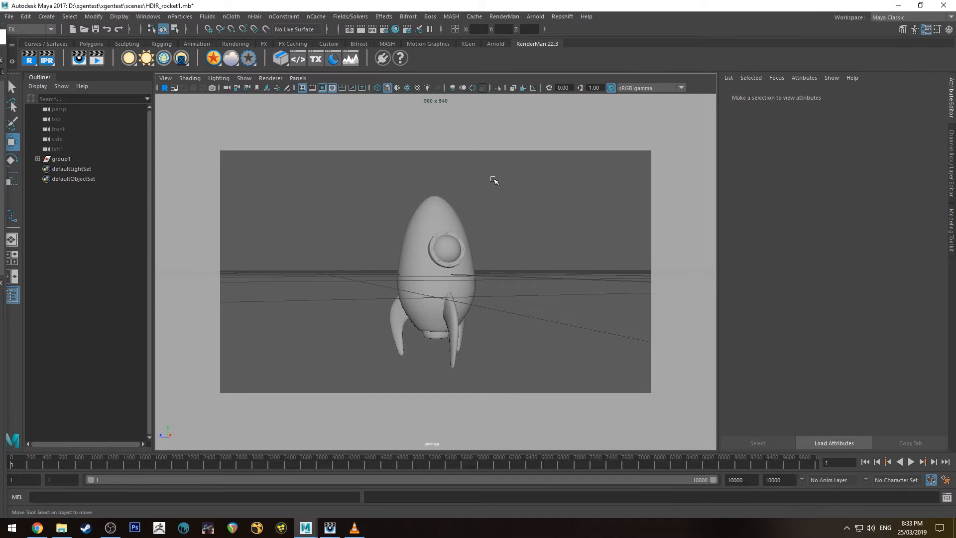
# Step: Examine the rocket model and the meshes contained in group1, including the body and wings
pyautogui.scroll(-5, 329, 230)
pyautogui.scroll(6, 348, 234)
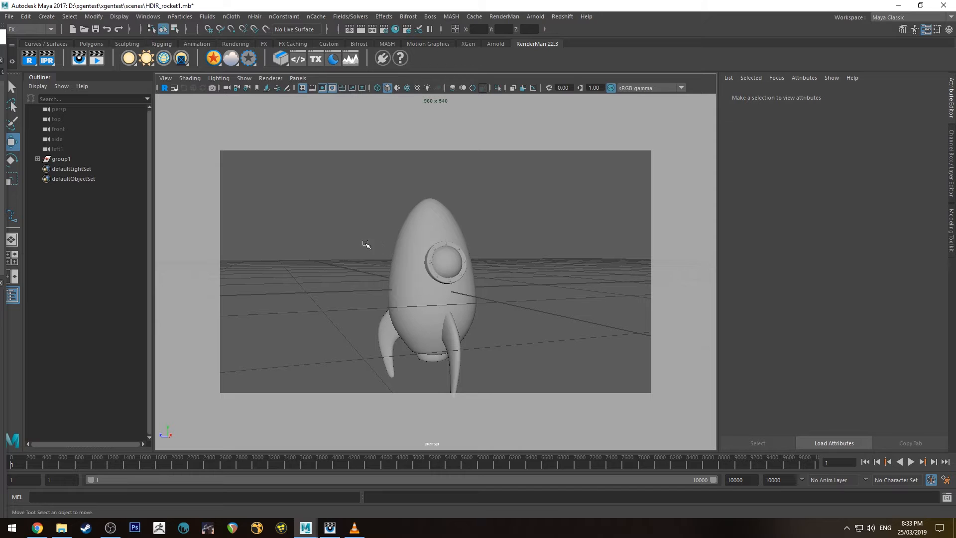
pyautogui.scroll(-5, 352, 241)
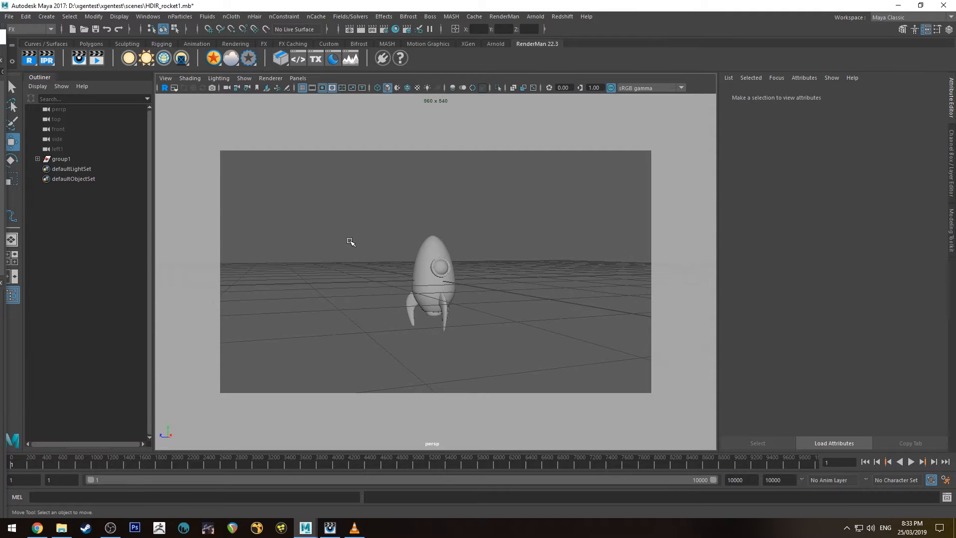
pyautogui.scroll(5, 402, 318)
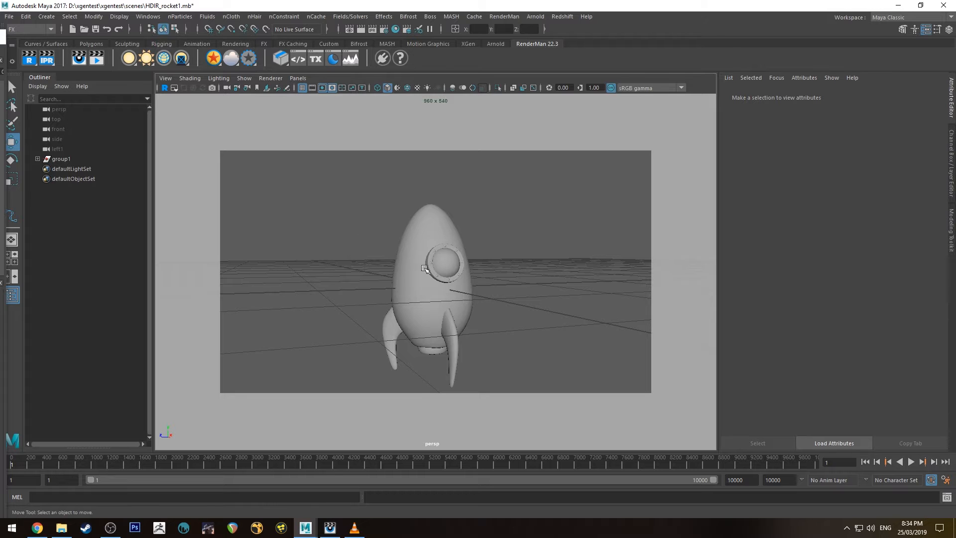
pyautogui.click(38, 159)
pyautogui.click(60, 159)
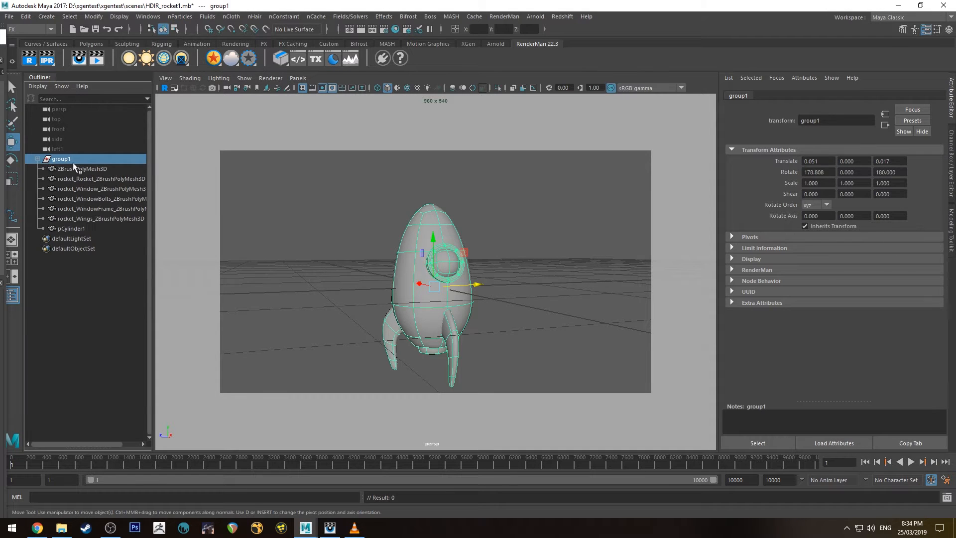
pyautogui.click(74, 170)
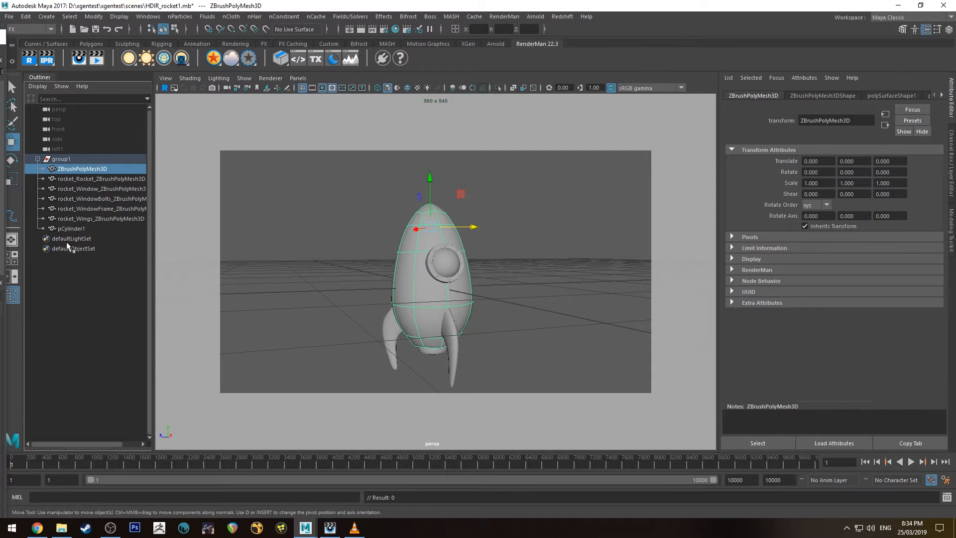
pyautogui.click(38, 159)
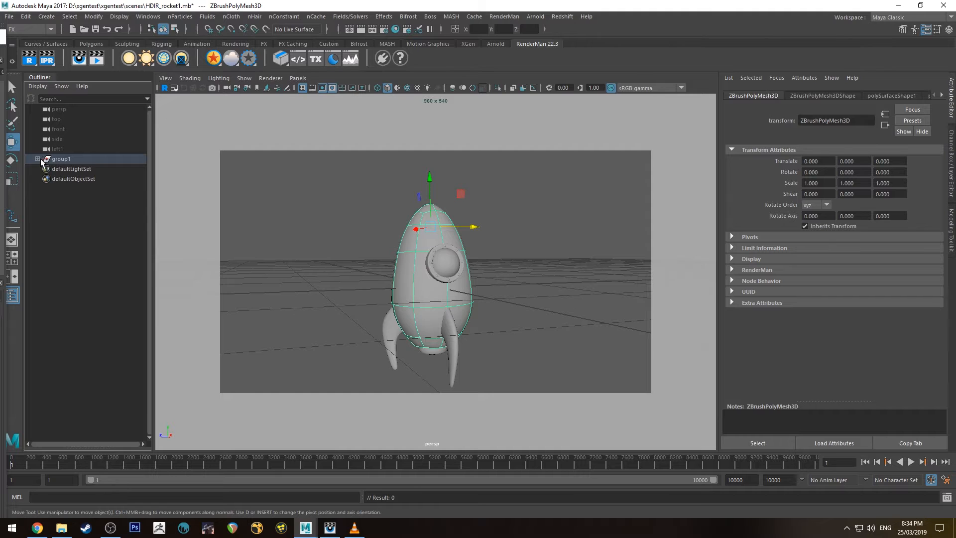
pyautogui.click(37, 159)
pyautogui.click(452, 348)
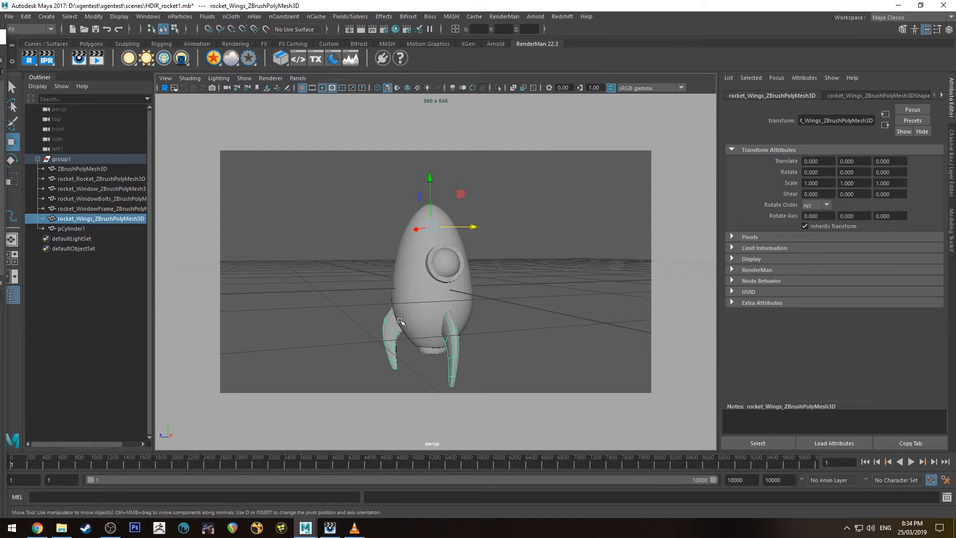
pyautogui.click(38, 159)
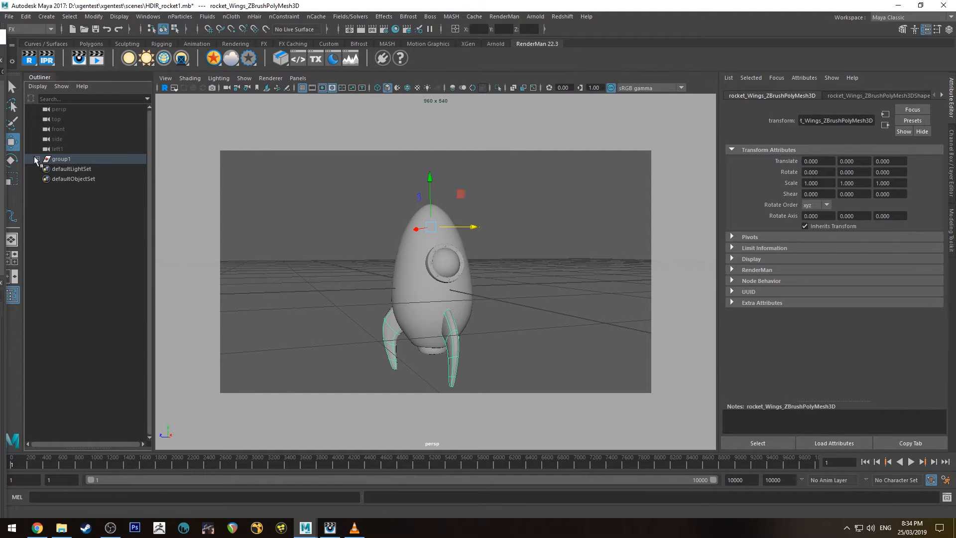
# Step: Deselect the rocket wings and save the scene
pyautogui.click(299, 220)
pyautogui.keyDown('alt'); pyautogui.moveTo(372, 241); pyautogui.dragTo(379, 228, button='middle'); pyautogui.keyUp('alt')
pyautogui.keyDown('alt'); pyautogui.moveTo(378, 228); pyautogui.dragTo(380, 216); pyautogui.keyUp('alt')
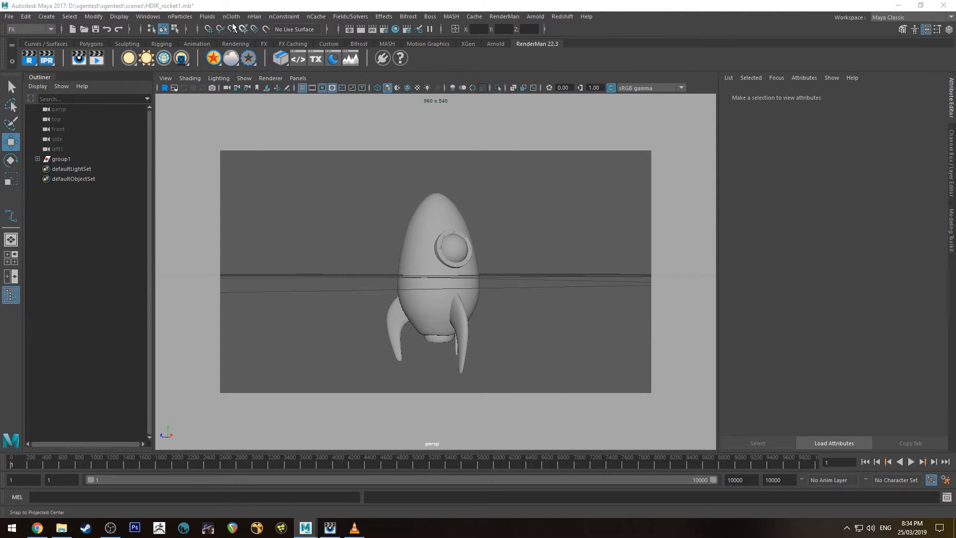
pyautogui.hotkey('ctrl', 's')
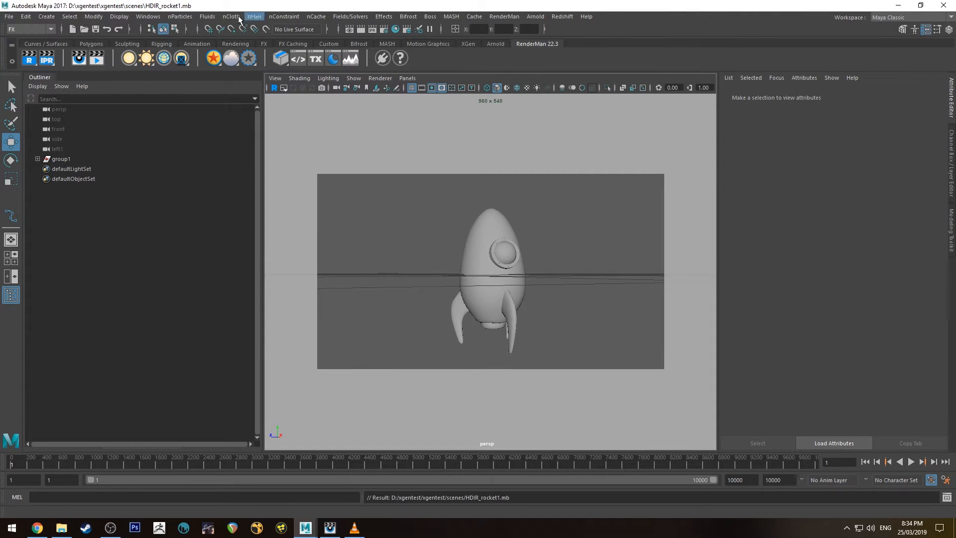
# Step: Create a directional nParticle emitter named "rocket" with a new solver and a rate of 100 particles per second
pyautogui.click(179, 17)
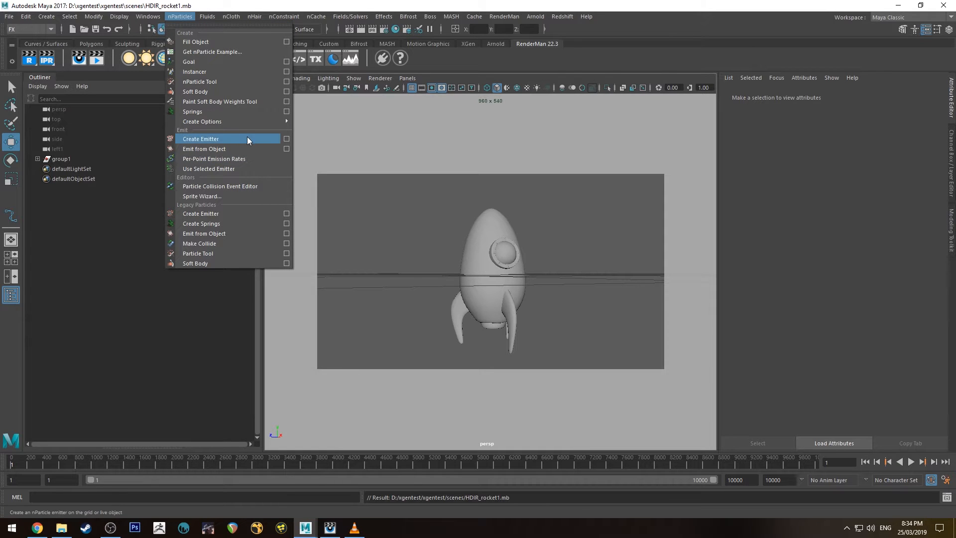
pyautogui.click(286, 139)
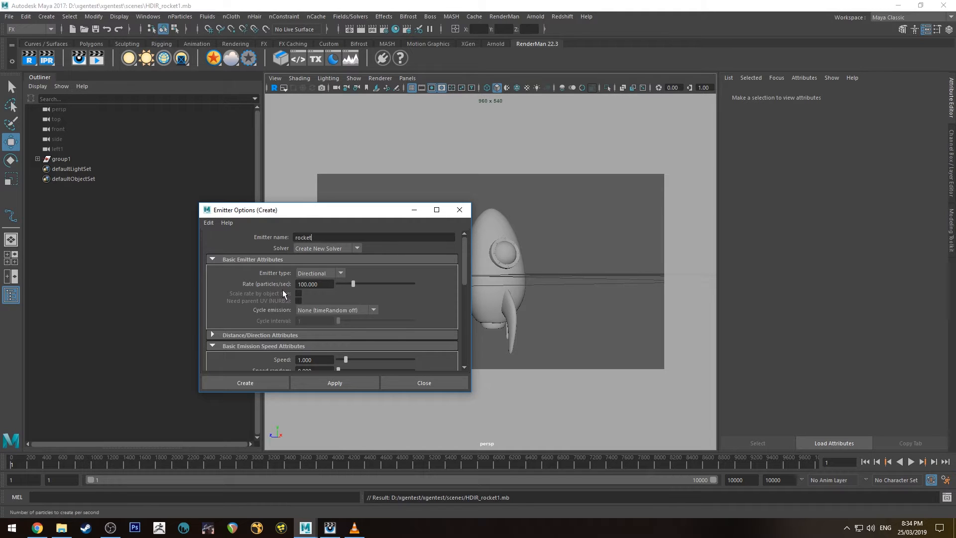
pyautogui.scroll(-5, 254, 298)
pyautogui.scroll(5, 251, 299)
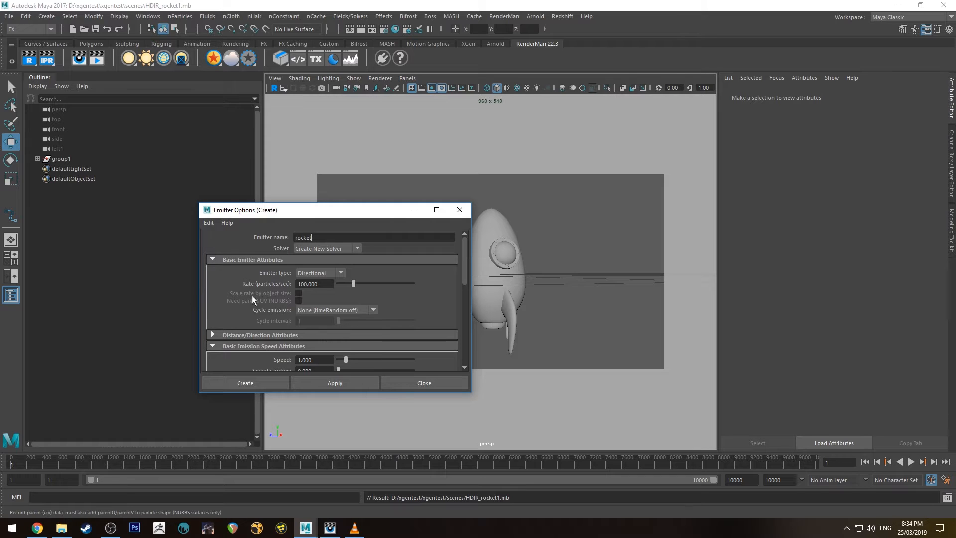
pyautogui.click(234, 383)
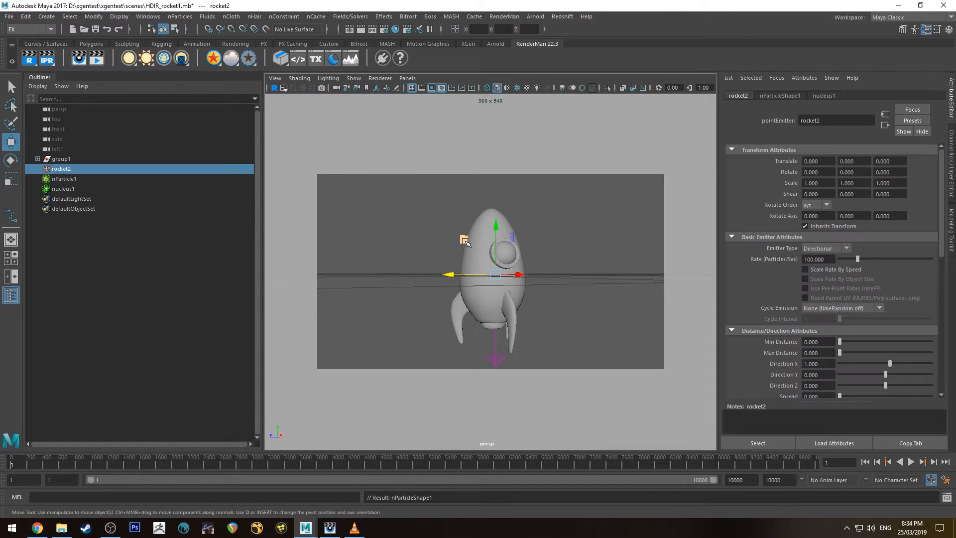
# Step: Play the simulation to check the direction of the particles relative to the rocket, and stop playback
pyautogui.keyDown('alt'); pyautogui.moveTo(582, 308); pyautogui.dragTo(559, 240, button='right'); pyautogui.keyUp('alt')
pyautogui.keyDown('alt'); pyautogui.moveTo(598, 278); pyautogui.dragTo(573, 220, button='middle'); pyautogui.keyUp('alt')
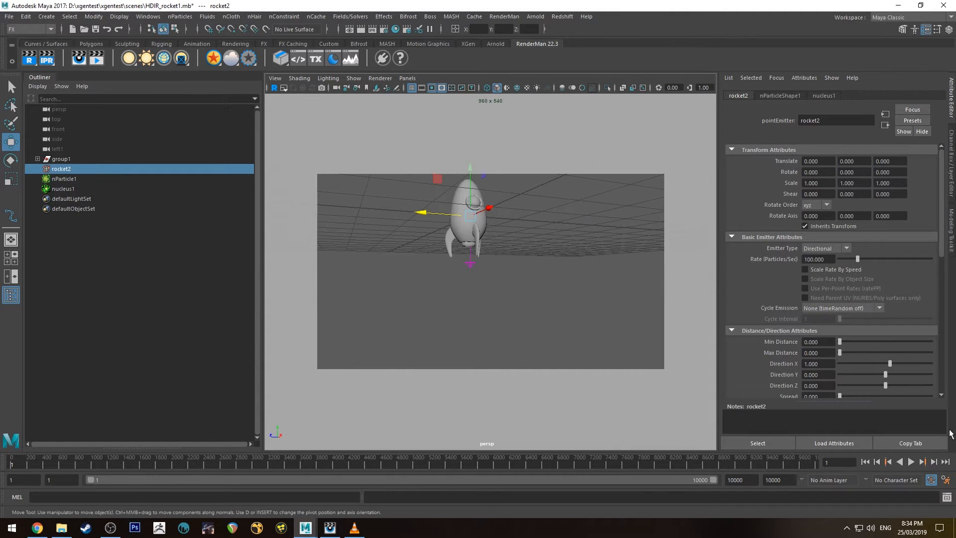
pyautogui.click(912, 463)
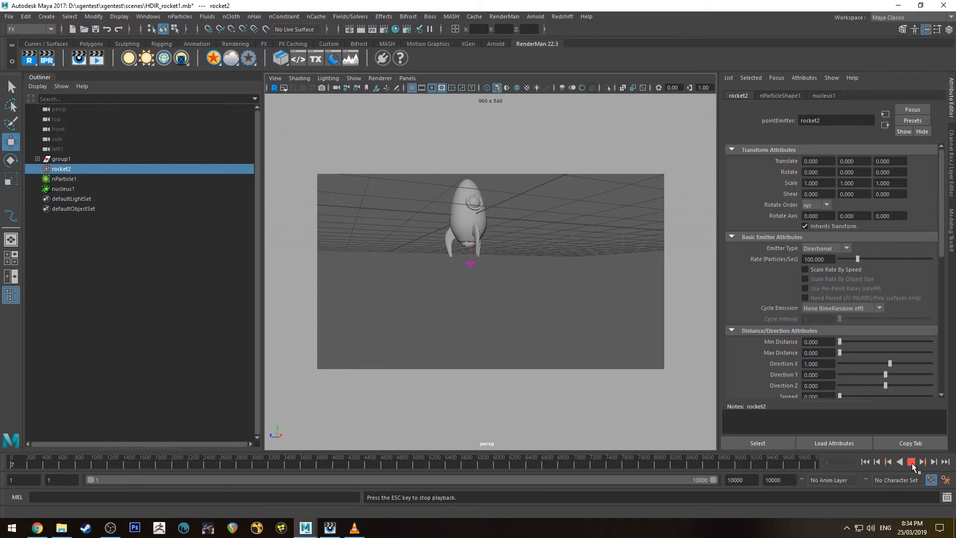
pyautogui.keyDown('alt'); pyautogui.moveTo(559, 272); pyautogui.dragTo(578, 269); pyautogui.keyUp('alt')
pyautogui.click(911, 461)
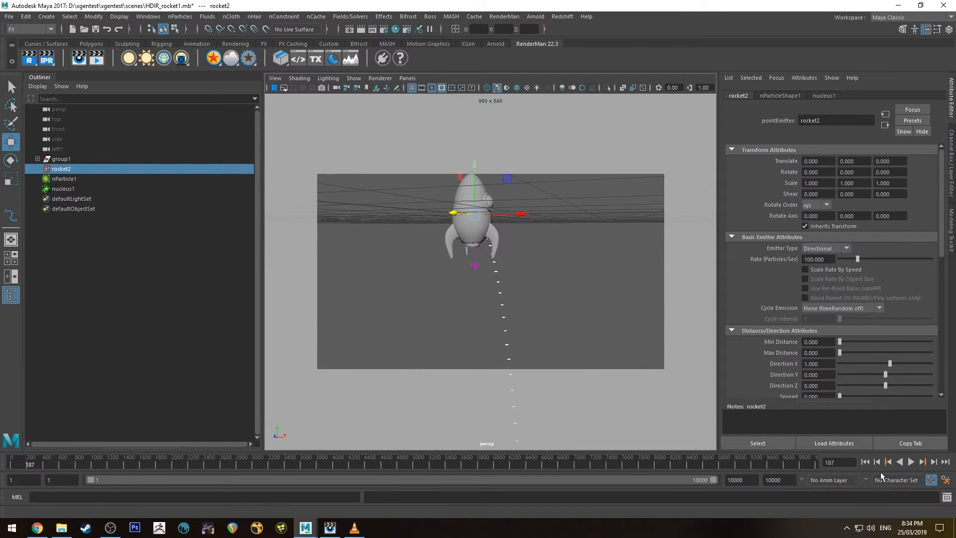
# Step: Set the emitter's Direction X to 0 and Direction Y to -1, and rewind the simulation to the start
pyautogui.keyDown('alt'); pyautogui.moveTo(588, 271); pyautogui.dragTo(555, 267, button='right'); pyautogui.keyUp('alt')
pyautogui.moveTo(501, 229)
pyautogui.keyDown('alt'); pyautogui.mouseDown()
pyautogui.moveTo(473, 218)
pyautogui.moveTo(491, 214)
pyautogui.moveTo(591, 310)
pyautogui.moveTo(533, 231)
pyautogui.moveTo(531, 260)
pyautogui.moveTo(493, 216)
pyautogui.mouseUp(); pyautogui.keyUp('alt')
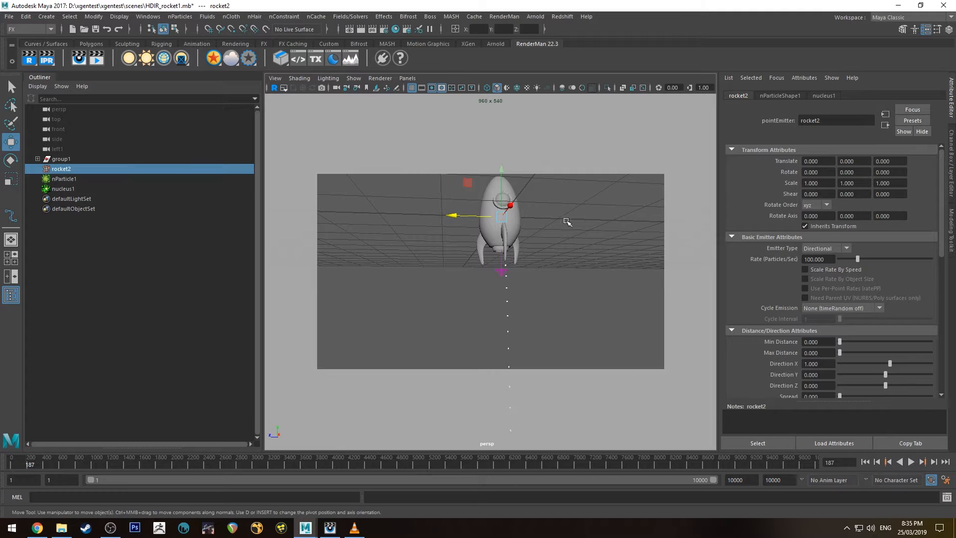
pyautogui.keyDown('alt'); pyautogui.moveTo(535, 229); pyautogui.dragTo(556, 268, button='right'); pyautogui.keyUp('alt')
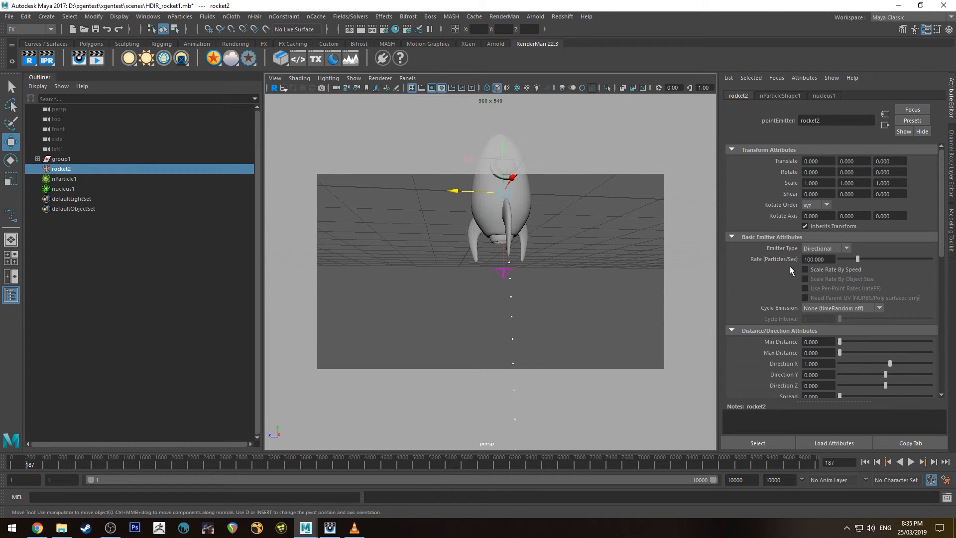
pyautogui.scroll(-1, 778, 269)
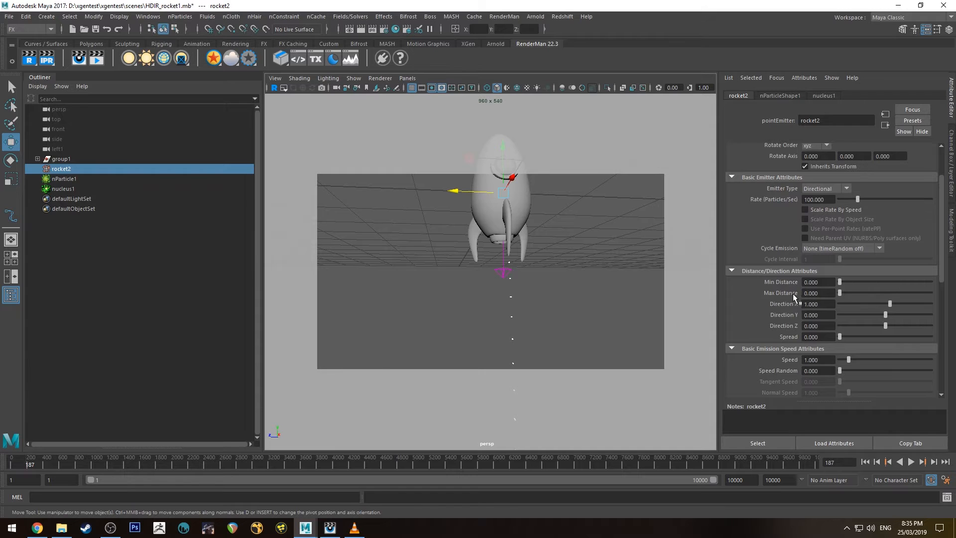
pyautogui.moveTo(818, 306); pyautogui.dragTo(739, 305)
pyautogui.write('0')
pyautogui.press('Return')
pyautogui.press('Tab')
pyautogui.write('-1')
pyautogui.press('Return')
pyautogui.scroll(2, 758, 306)
pyautogui.click(865, 462)
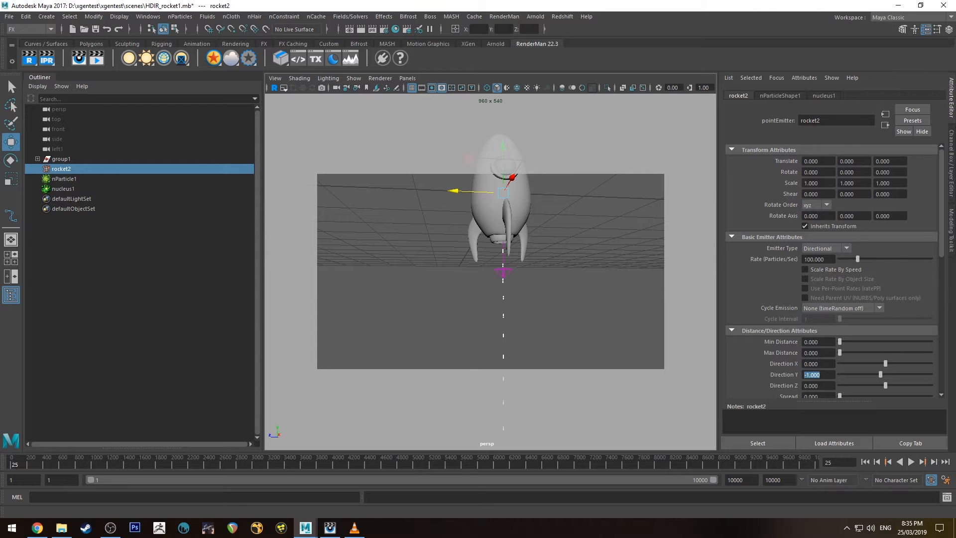
# Step: Set the particle render type of nParticle1 to Spheres in its shape's shading attributes
pyautogui.click(66, 172)
pyautogui.click(65, 179)
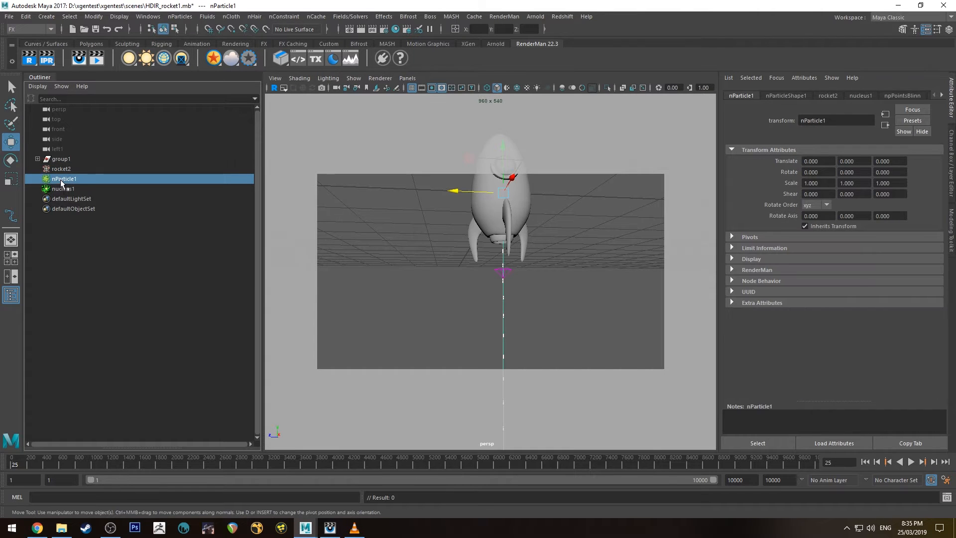
pyautogui.click(792, 94)
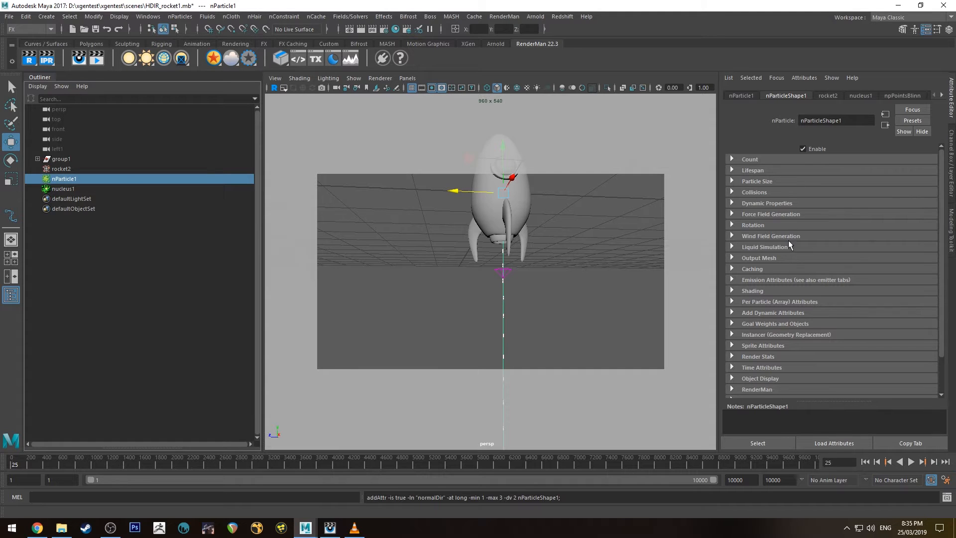
pyautogui.click(756, 292)
pyautogui.scroll(-2, 762, 257)
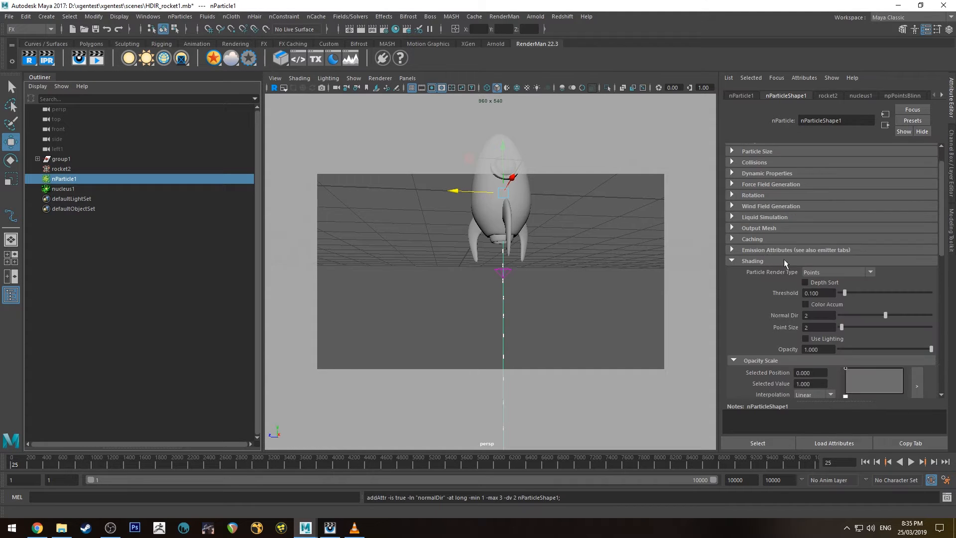
pyautogui.click(809, 273)
pyautogui.click(813, 323)
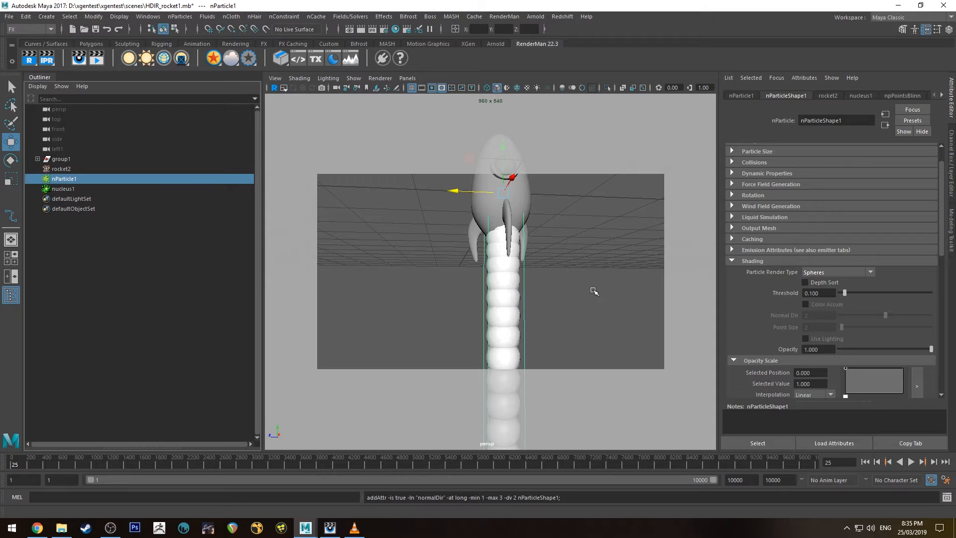
pyautogui.keyDown('alt'); pyautogui.moveTo(594, 291); pyautogui.dragTo(555, 326, button='right'); pyautogui.keyUp('alt')
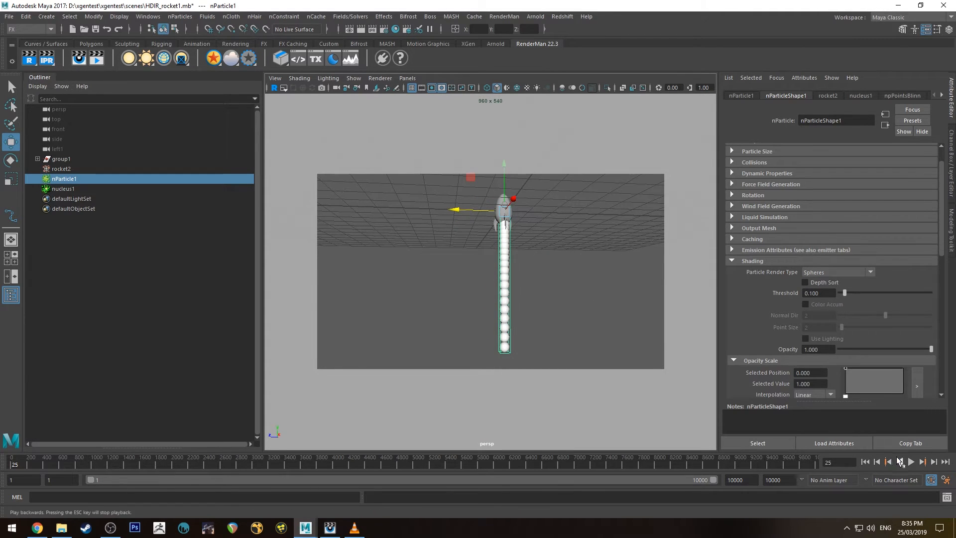
# Step: Set the playback range's end to frame 10000, and play and stop the simulation to check the sphere trail
pyautogui.moveTo(747, 479); pyautogui.dragTo(712, 476)
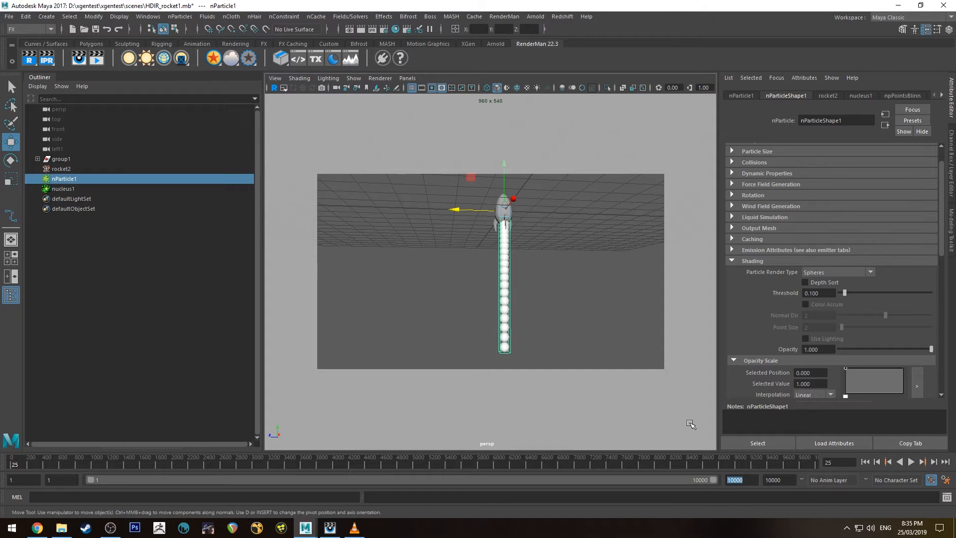
pyautogui.write('10000')
pyautogui.press('Return')
pyautogui.click(911, 461)
pyautogui.keyDown('alt'); pyautogui.moveTo(563, 215); pyautogui.dragTo(557, 271); pyautogui.keyUp('alt')
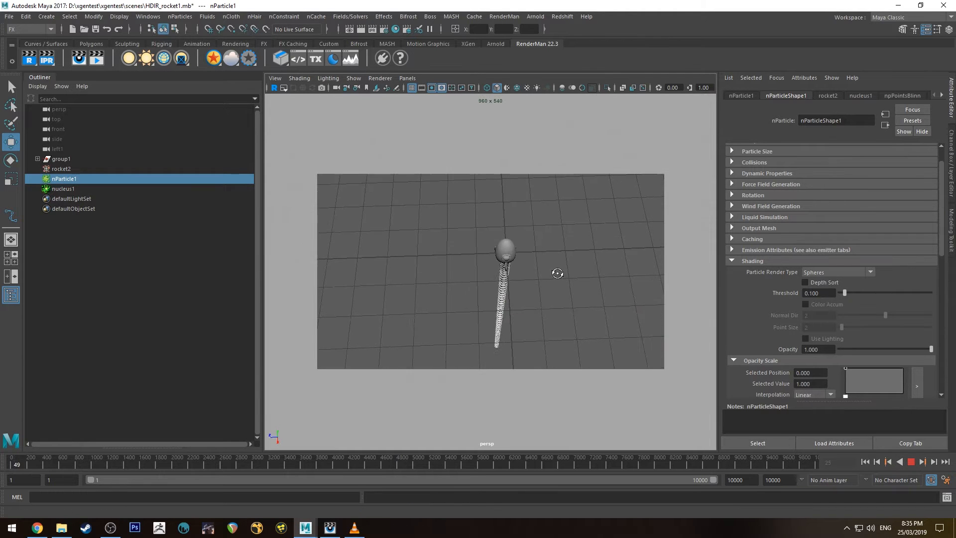
pyautogui.click(910, 463)
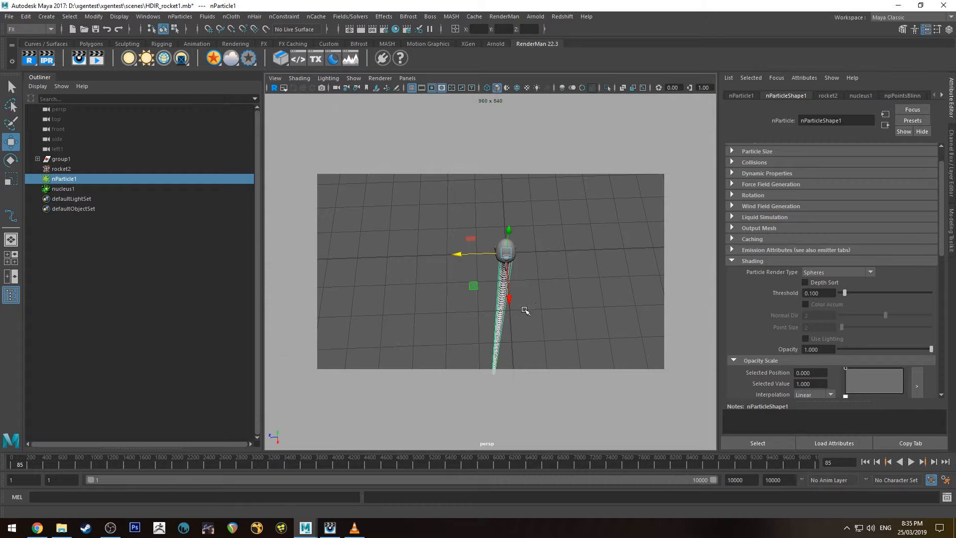
# Step: Set nParticleShape1's Lifespan Mode to Random range with a Lifespan Random of 0.5
pyautogui.keyDown('alt'); pyautogui.moveTo(527, 309); pyautogui.dragTo(535, 256); pyautogui.keyUp('alt')
pyautogui.scroll(2, 797, 224)
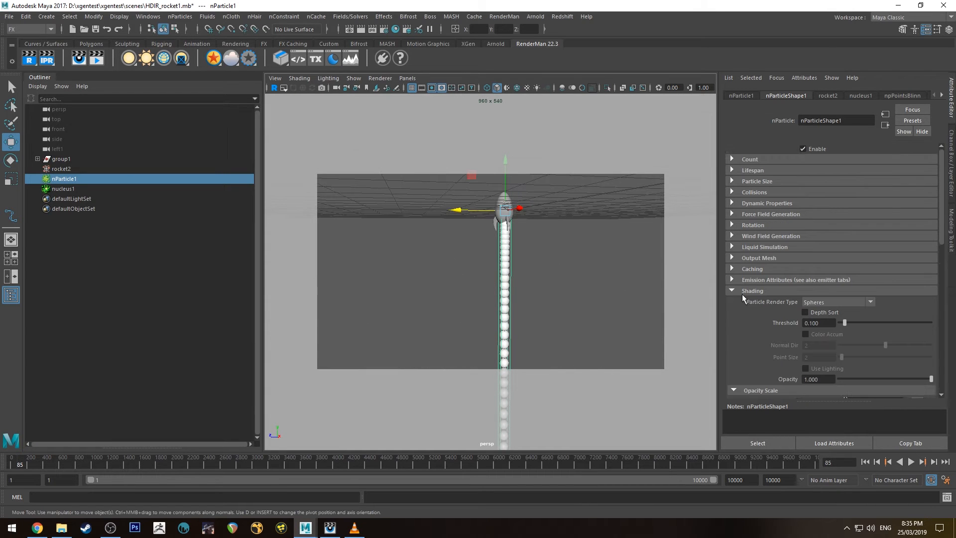
pyautogui.click(745, 291)
pyautogui.click(753, 170)
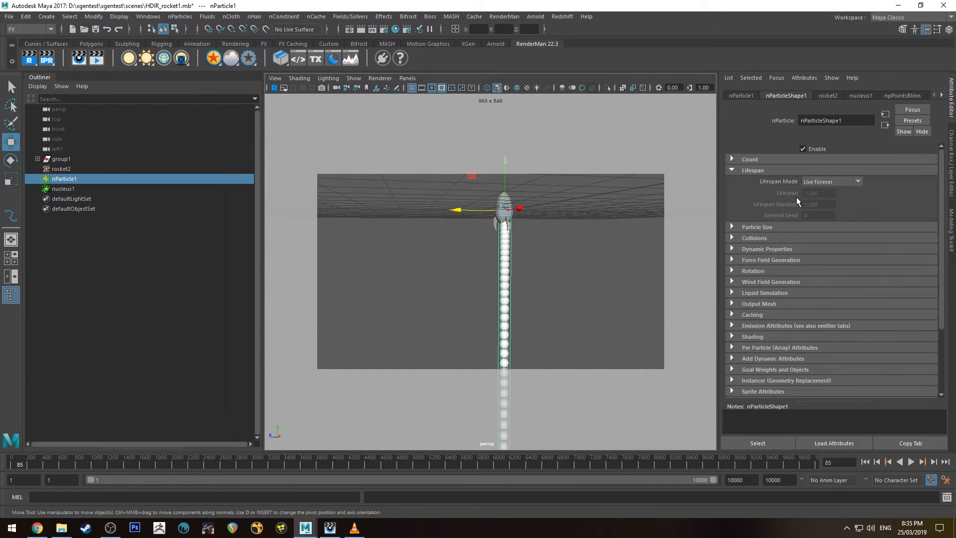
pyautogui.click(834, 182)
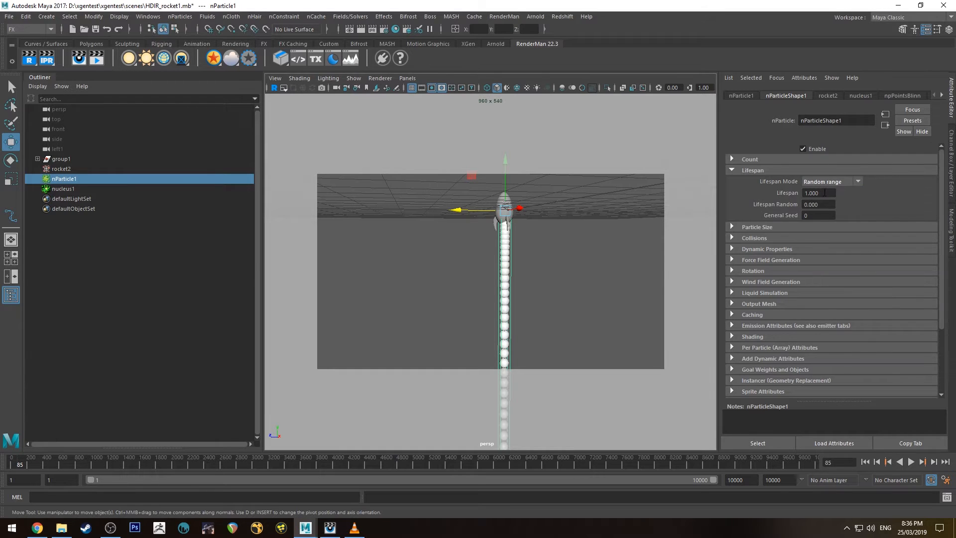
pyautogui.click(827, 205)
# Step: Replay the simulation from the first frame to check the length of the particle trail
pyautogui.keyDown('alt'); pyautogui.moveTo(529, 214); pyautogui.dragTo(540, 214, button='right'); pyautogui.keyUp('alt')
pyautogui.keyDown('alt'); pyautogui.moveTo(542, 227); pyautogui.dragTo(531, 273, button='middle'); pyautogui.keyUp('alt')
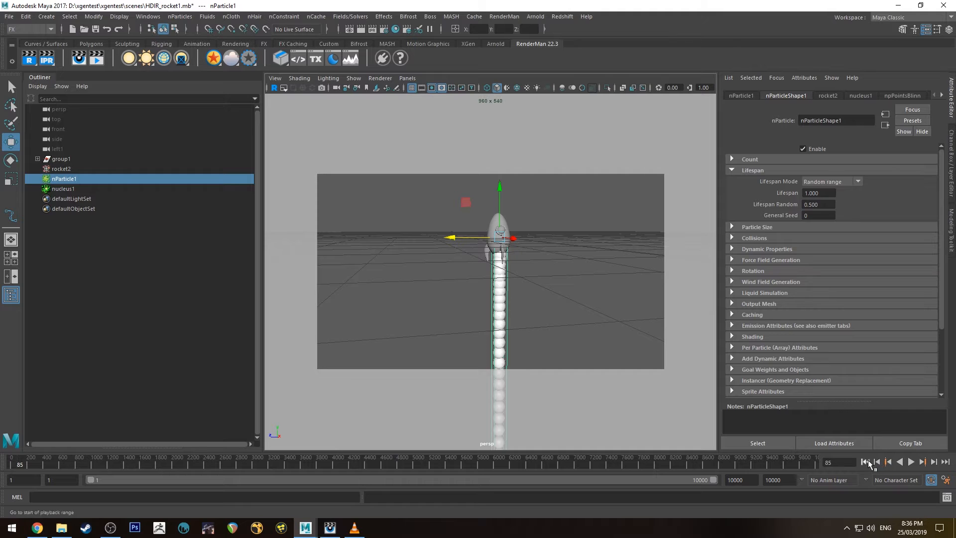
pyautogui.click(869, 463)
pyautogui.click(910, 462)
pyautogui.keyDown('alt'); pyautogui.moveTo(573, 298); pyautogui.dragTo(564, 272, button='middle'); pyautogui.keyUp('alt')
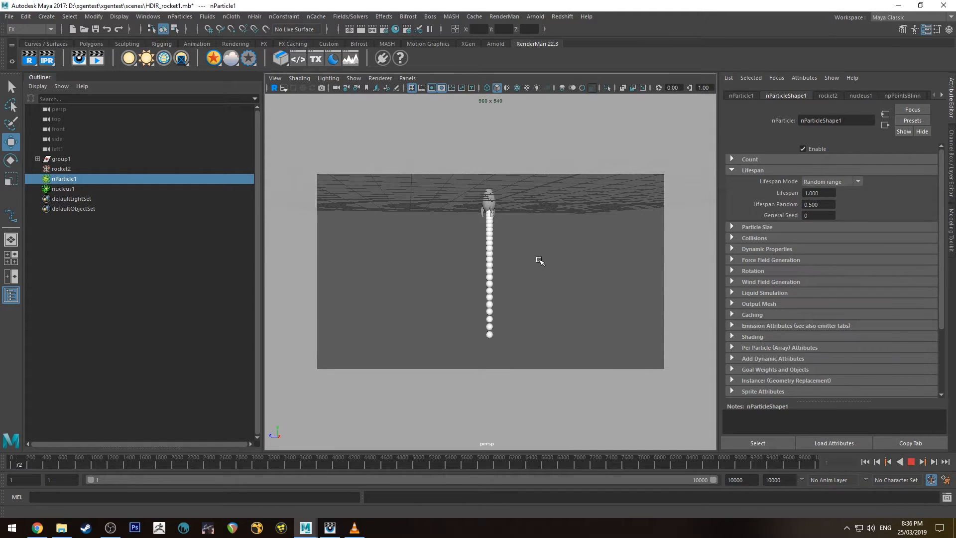
# Step: Rename the emitter rocket2emitter, lower it inside the rocket to a Translate Y of about -0.301, and test the emission
pyautogui.click(61, 168)
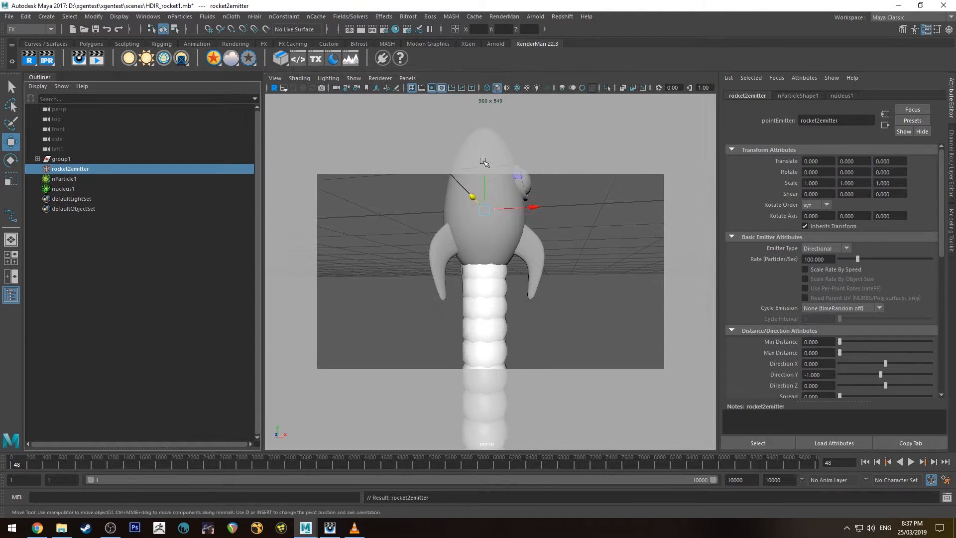
pyautogui.moveTo(485, 170); pyautogui.dragTo(486, 196)
pyautogui.click(865, 461)
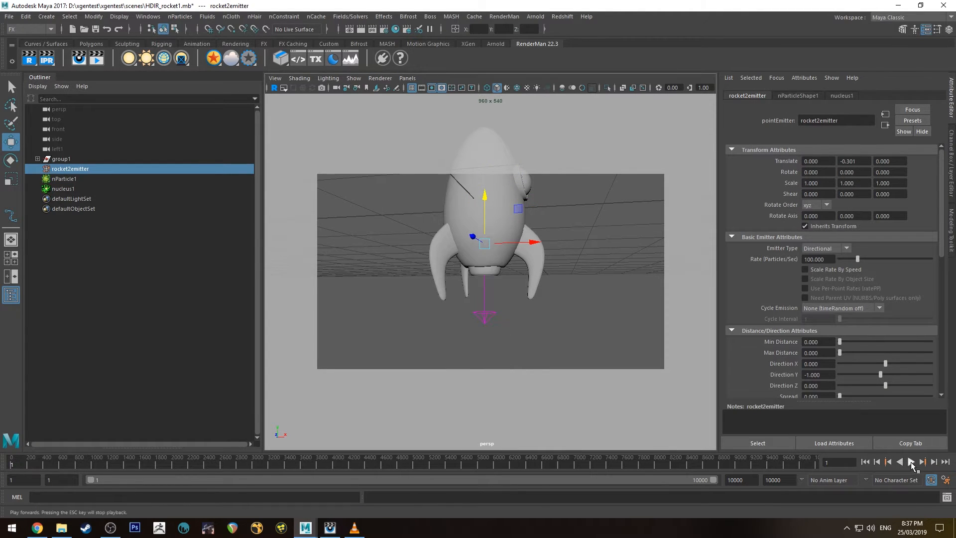
pyautogui.click(911, 461)
pyautogui.click(911, 461)
pyautogui.click(865, 462)
# Step: Lower the emitter just below the rocket's nozzle to a Translate Y of about -0.674, testing the emission with short playbacks
pyautogui.moveTo(486, 213); pyautogui.dragTo(488, 230)
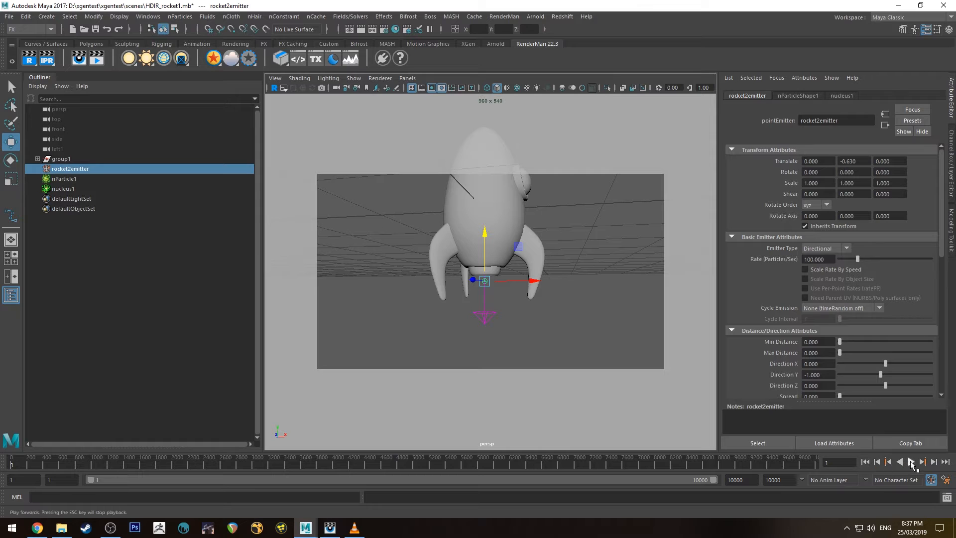
pyautogui.click(911, 462)
pyautogui.click(911, 462)
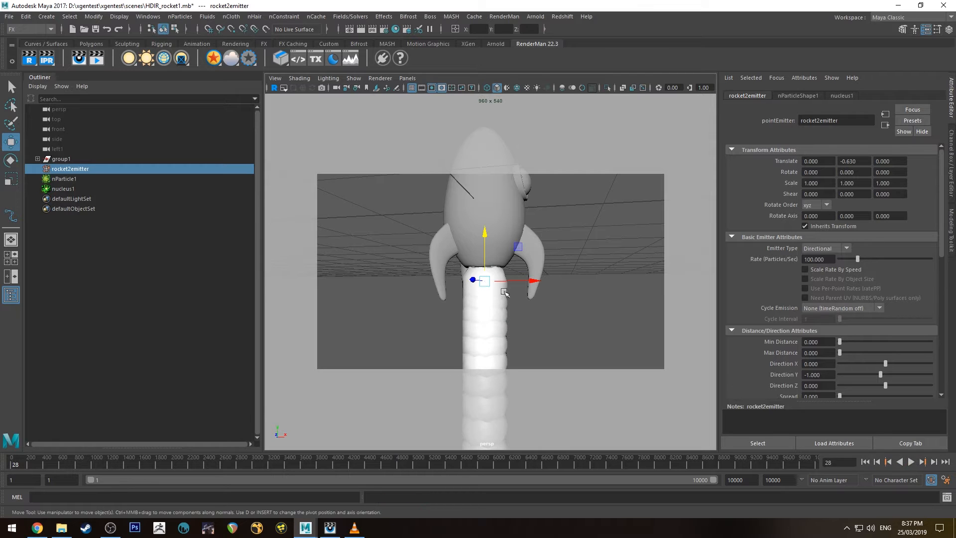
pyautogui.moveTo(488, 241); pyautogui.dragTo(488, 244)
pyautogui.click(911, 461)
pyautogui.click(911, 462)
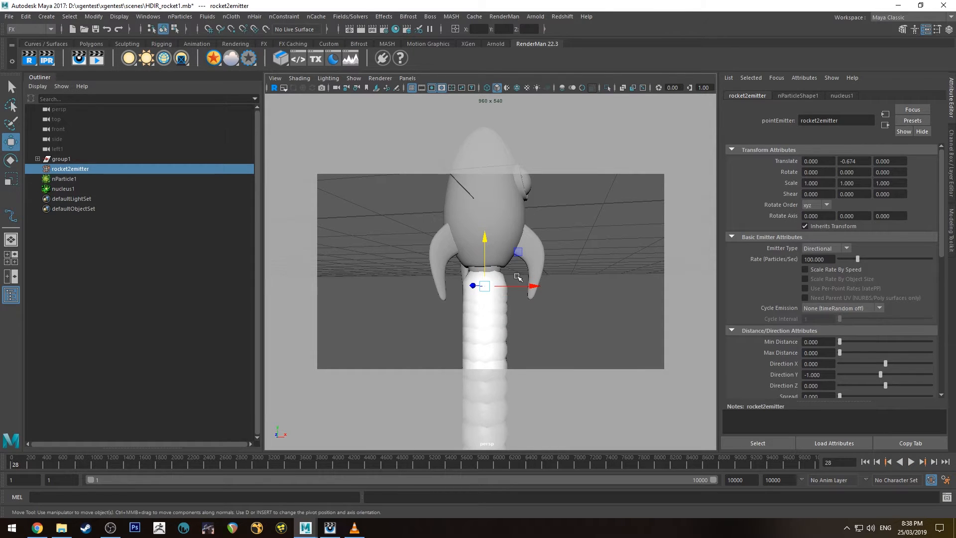
# Step: Replay the simulation from the start and examine up close where the particles leave the nozzle
pyautogui.keyDown('alt'); pyautogui.moveTo(518, 277); pyautogui.dragTo(512, 289); pyautogui.keyUp('alt')
pyautogui.click(865, 462)
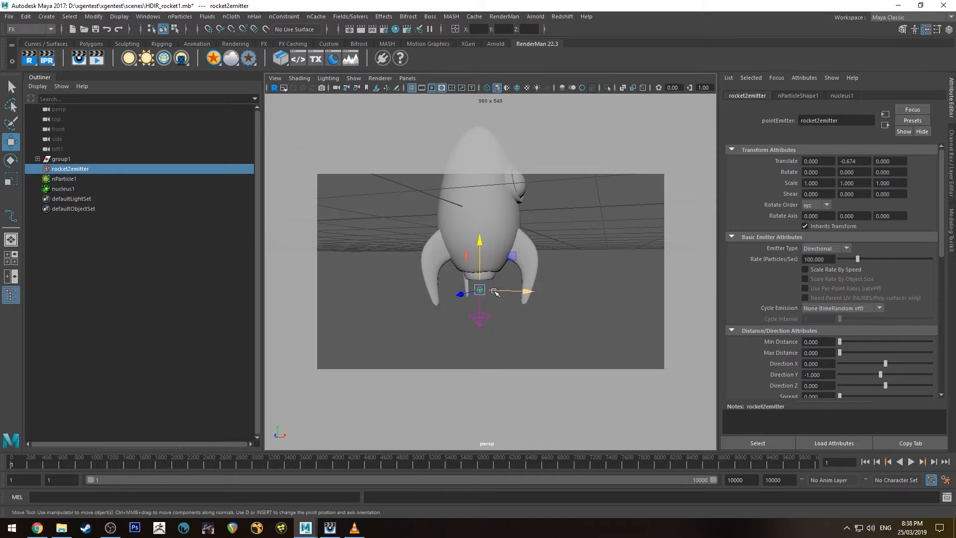
pyautogui.scroll(5, 543, 324)
pyautogui.keyDown('alt'); pyautogui.moveTo(543, 323); pyautogui.dragTo(545, 339); pyautogui.keyUp('alt')
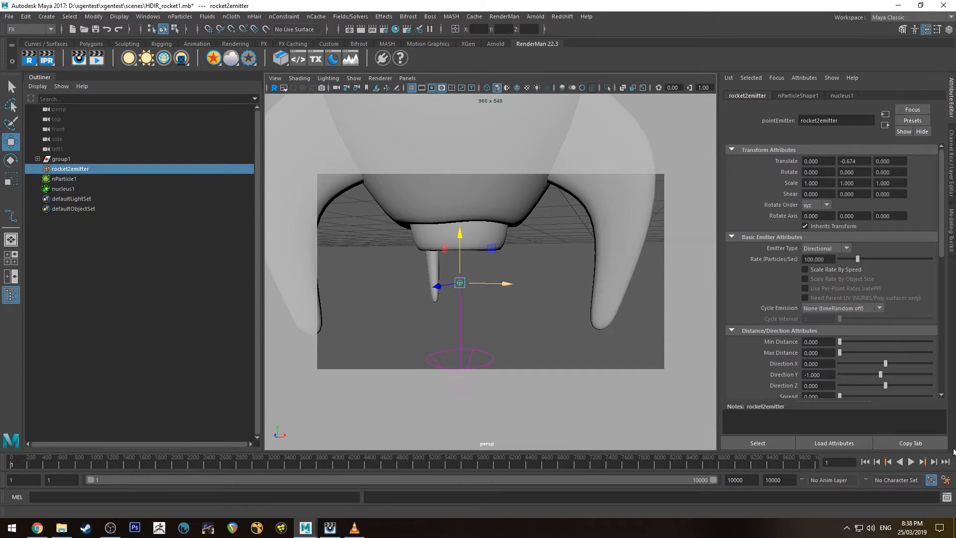
pyautogui.click(909, 464)
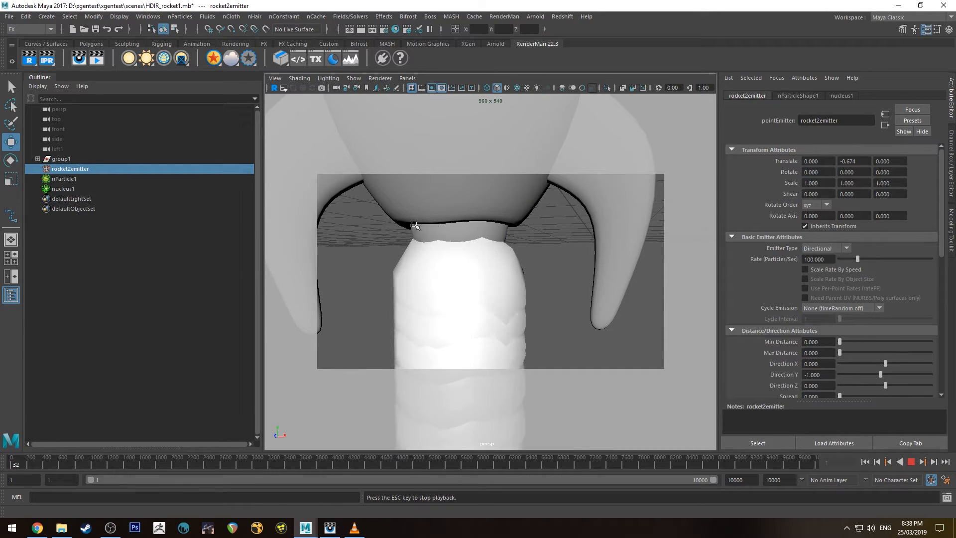
pyautogui.press('Escape')
pyautogui.keyDown('alt'); pyautogui.moveTo(548, 273); pyautogui.dragTo(508, 272); pyautogui.keyUp('alt')
pyautogui.keyDown('alt'); pyautogui.moveTo(508, 271); pyautogui.dragTo(438, 199, button='right'); pyautogui.keyUp('alt')
pyautogui.keyDown('alt'); pyautogui.moveTo(555, 376); pyautogui.dragTo(561, 316, button='middle'); pyautogui.keyUp('alt')
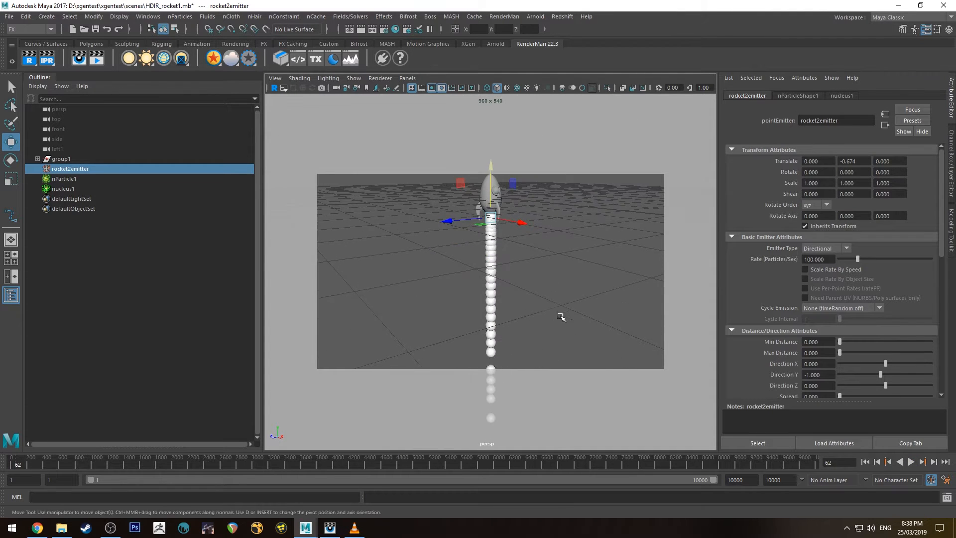
# Step: Enable Scale Rate By Speed on the emitter, and replay the simulation from the start to check the emission
pyautogui.keyDown('alt'); pyautogui.moveTo(562, 315); pyautogui.dragTo(553, 254); pyautogui.keyUp('alt')
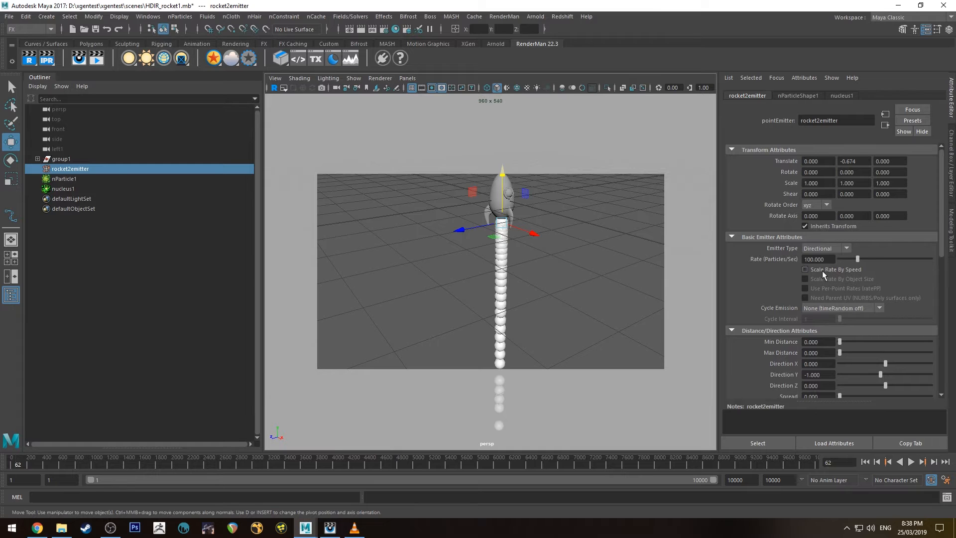
pyautogui.click(805, 269)
pyautogui.click(866, 461)
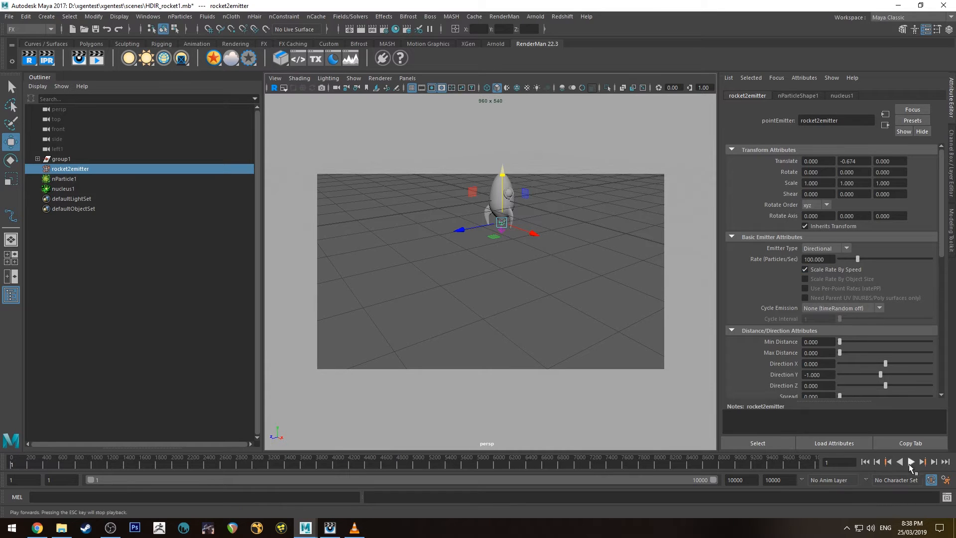
pyautogui.click(911, 462)
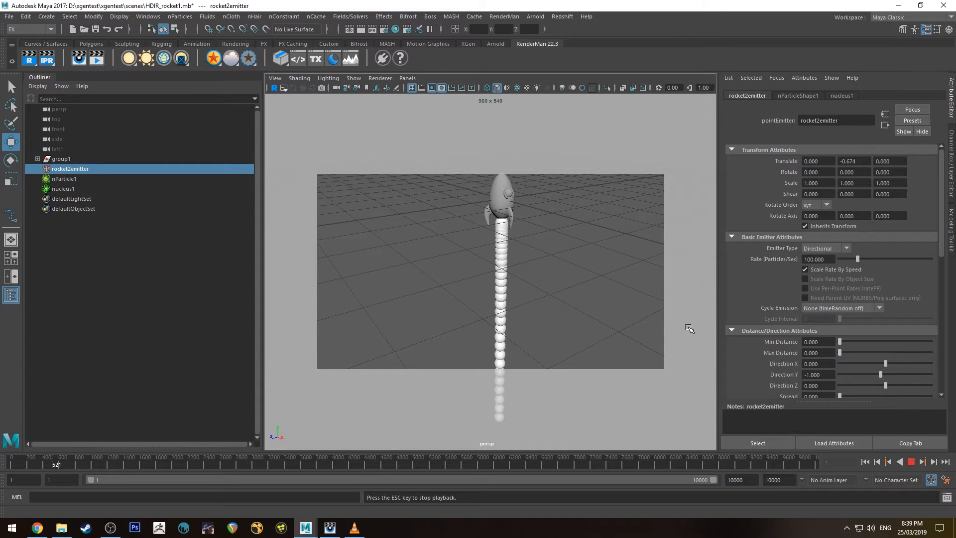
pyautogui.click(911, 462)
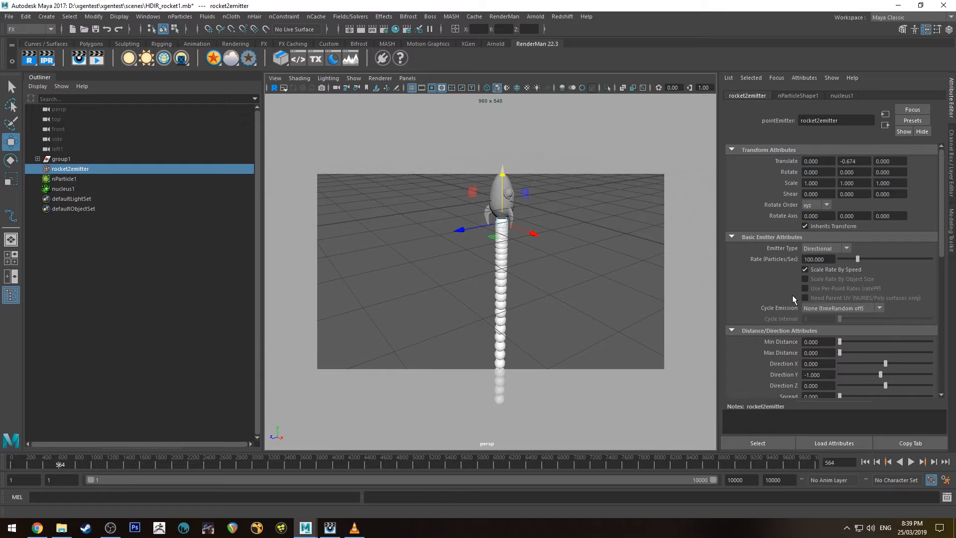
# Step: Set the emitter's Speed to 6 and Speed Random to 5, play the simulation briefly, and rewind it
pyautogui.scroll(-4, 767, 296)
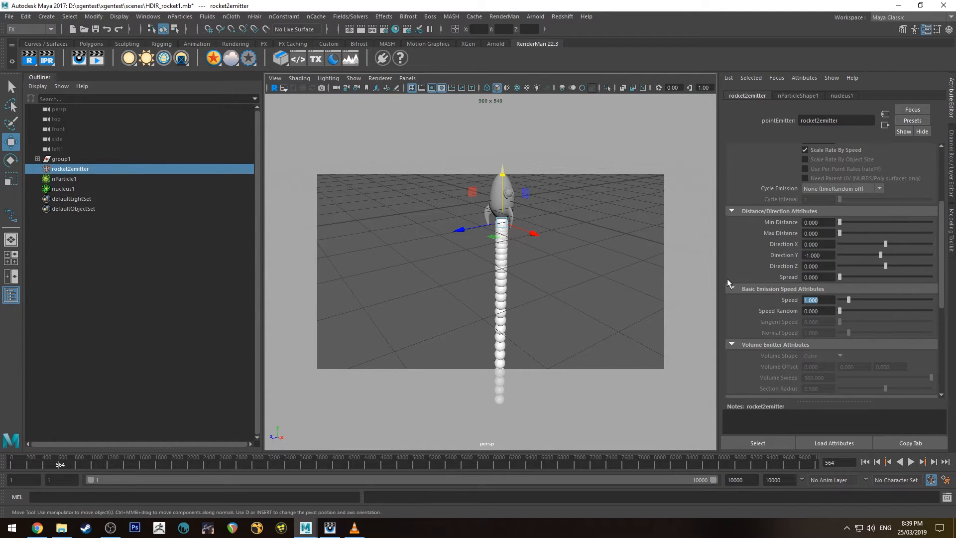
pyautogui.write('6')
pyautogui.press('Return')
pyautogui.press('Tab')
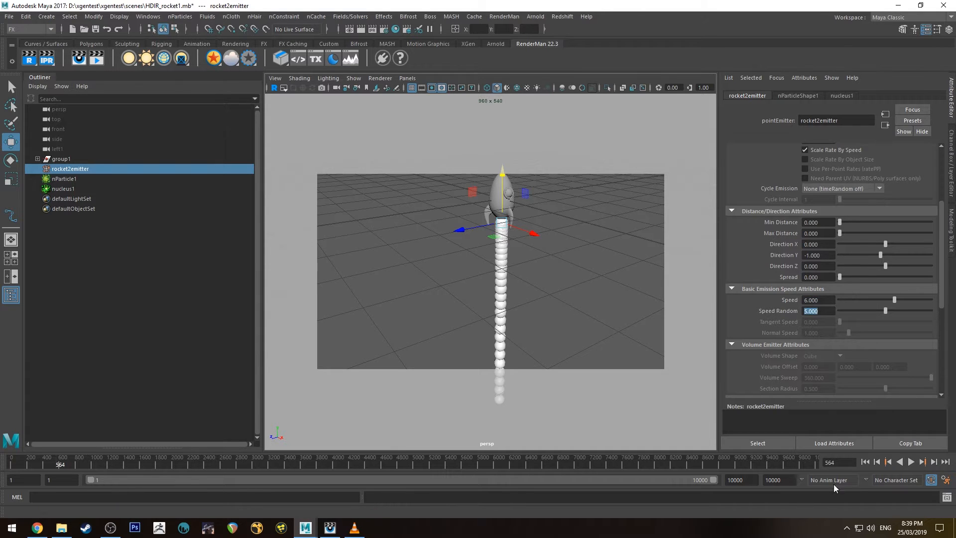
pyautogui.click(911, 462)
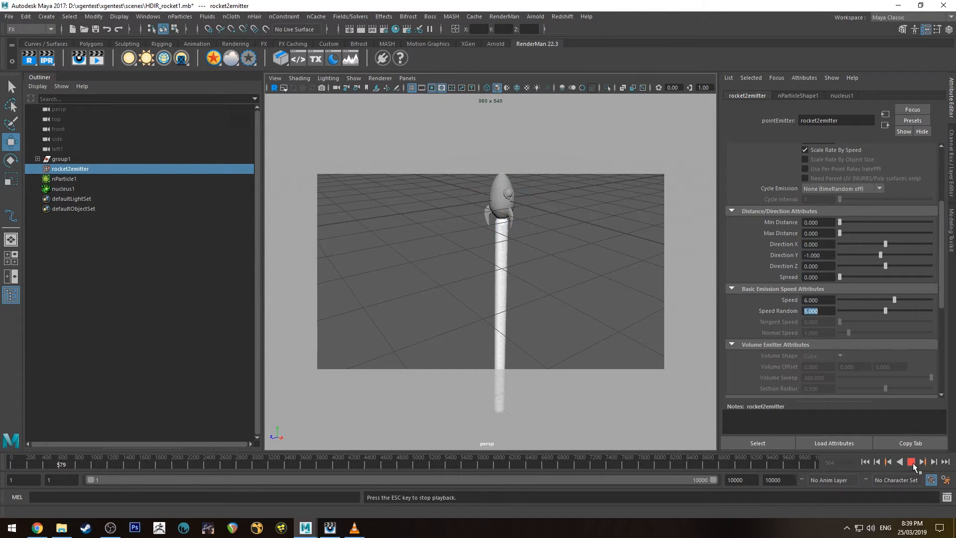
pyautogui.click(911, 462)
pyautogui.click(865, 462)
# Step: Set the emitter's rate to 10 particles per second, and play the simulation to check the trail's spacing
pyautogui.scroll(5, 732, 184)
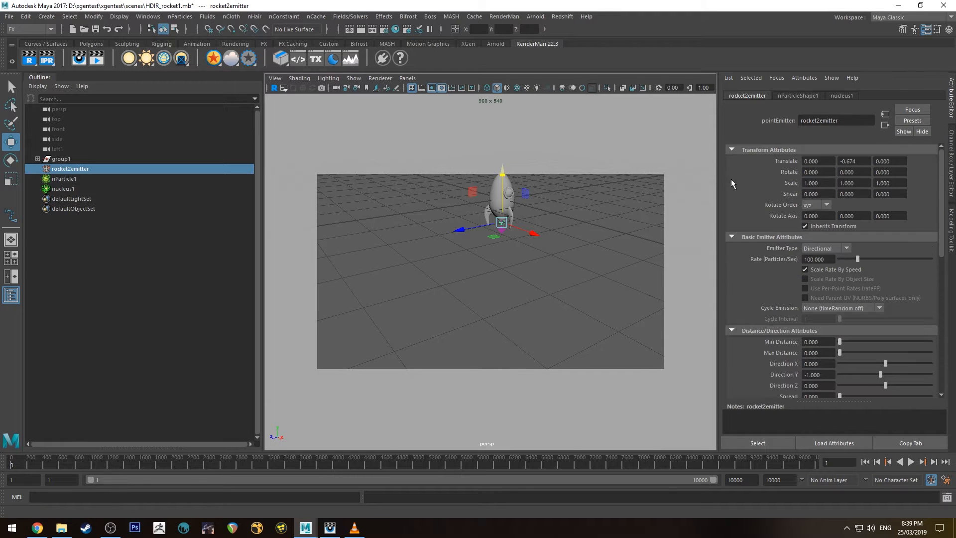
pyautogui.click(830, 257)
pyautogui.write('10')
pyautogui.press('Return')
pyautogui.click(911, 461)
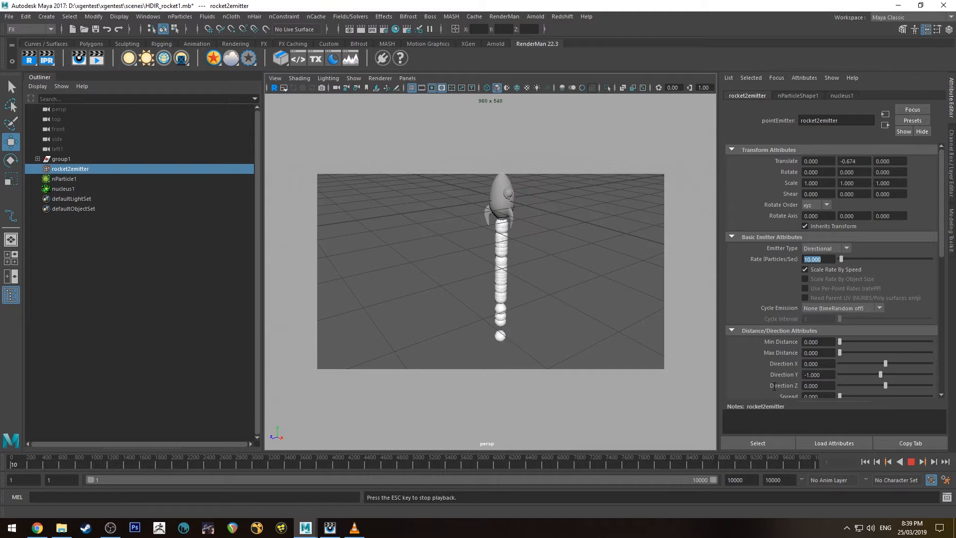
pyautogui.keyDown('alt'); pyautogui.moveTo(564, 297); pyautogui.dragTo(538, 180); pyautogui.keyUp('alt')
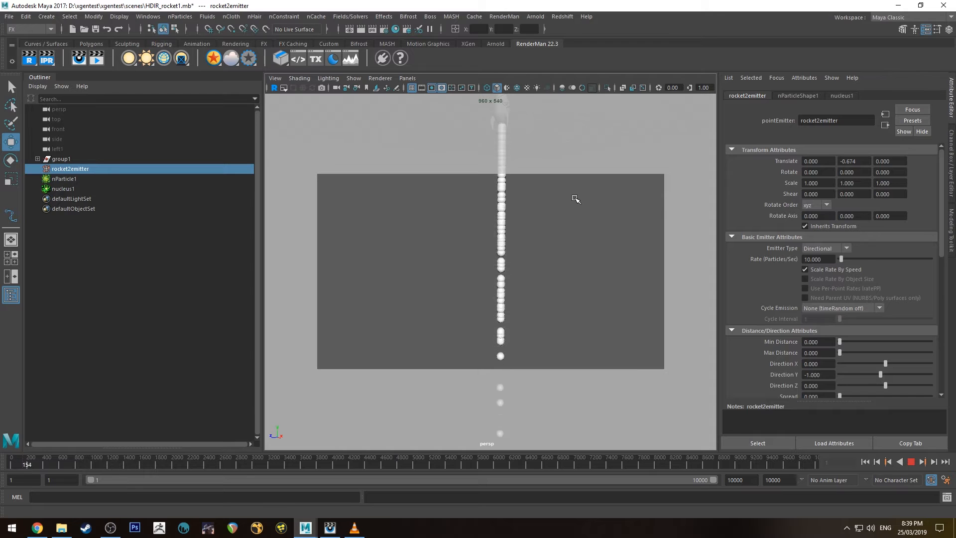
pyautogui.keyDown('alt'); pyautogui.moveTo(575, 199); pyautogui.dragTo(566, 269, button='middle'); pyautogui.keyUp('alt')
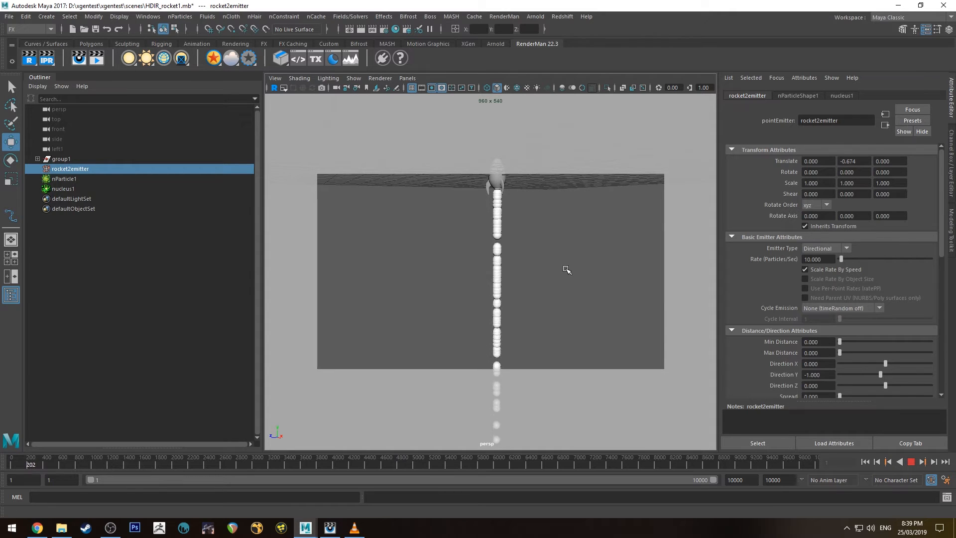
pyautogui.press('Escape')
# Step: Rewind the timeline to the first frame and restart the simulation playback
pyautogui.keyDown('alt'); pyautogui.moveTo(580, 231); pyautogui.dragTo(547, 261); pyautogui.keyUp('alt')
pyautogui.click(37, 462)
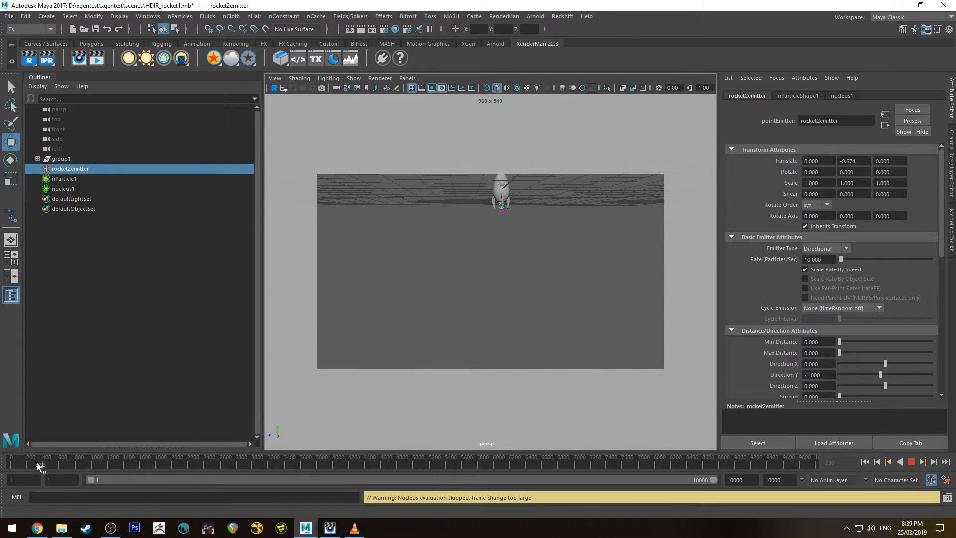
pyautogui.click(865, 462)
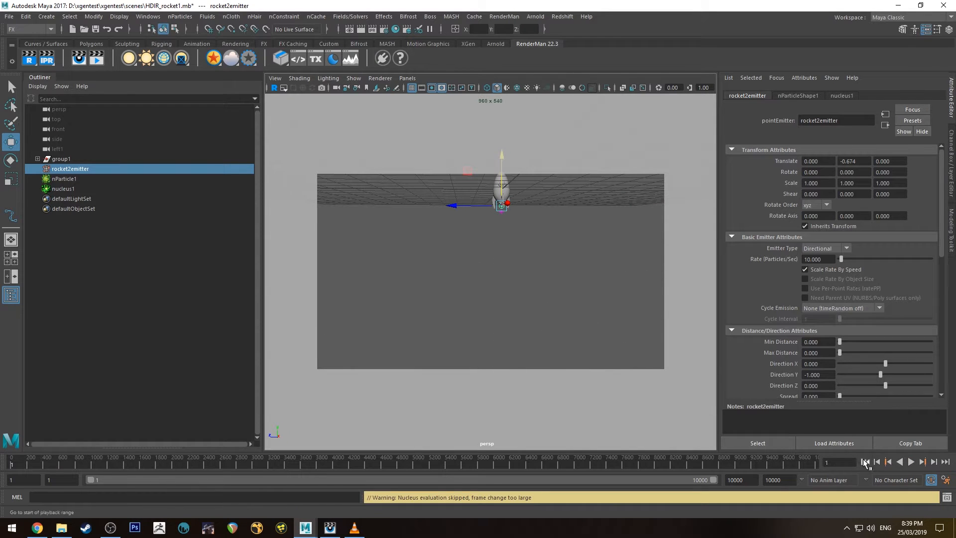
pyautogui.click(911, 462)
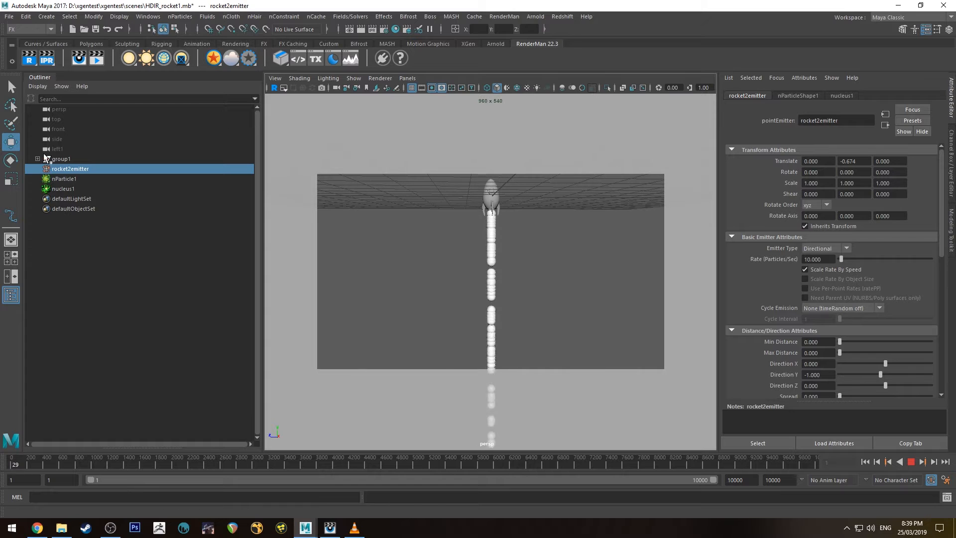
# Step: Set nParticle1's Radius to 0.8 in its shape's particle size attributes
pyautogui.click(61, 178)
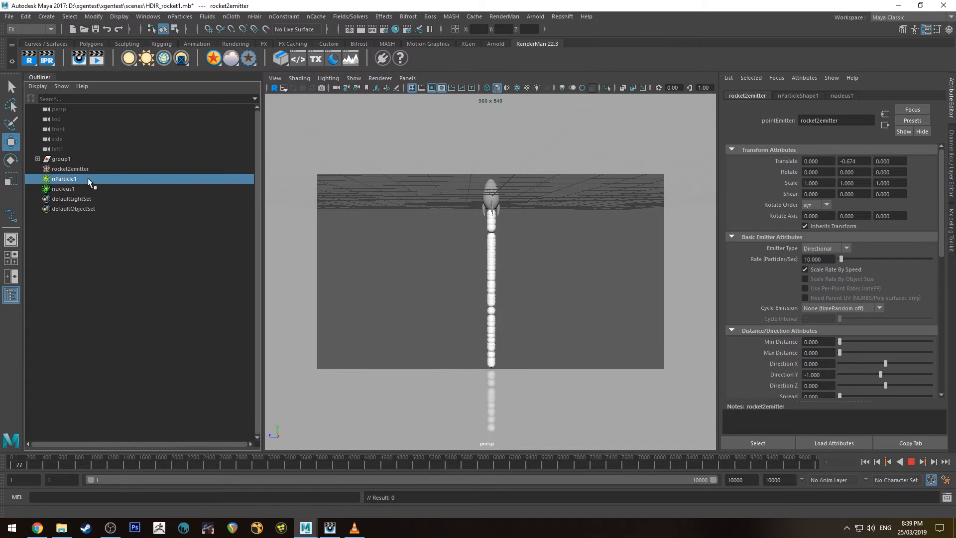
pyautogui.click(796, 94)
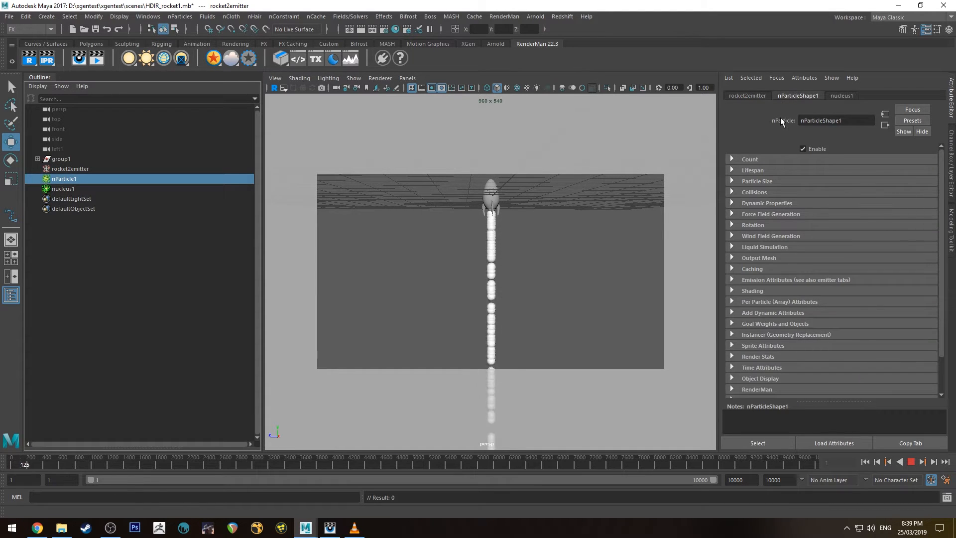
pyautogui.click(754, 170)
pyautogui.click(753, 170)
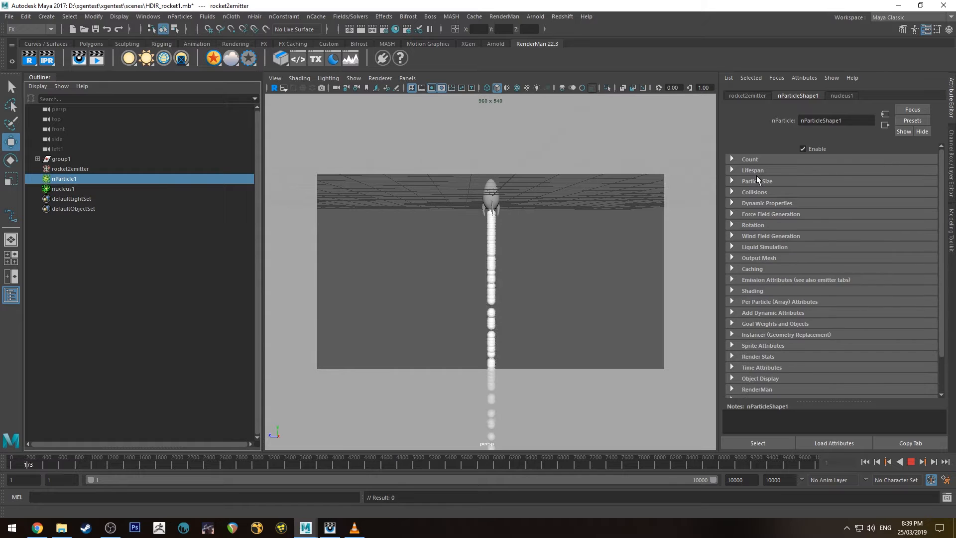
pyautogui.click(758, 181)
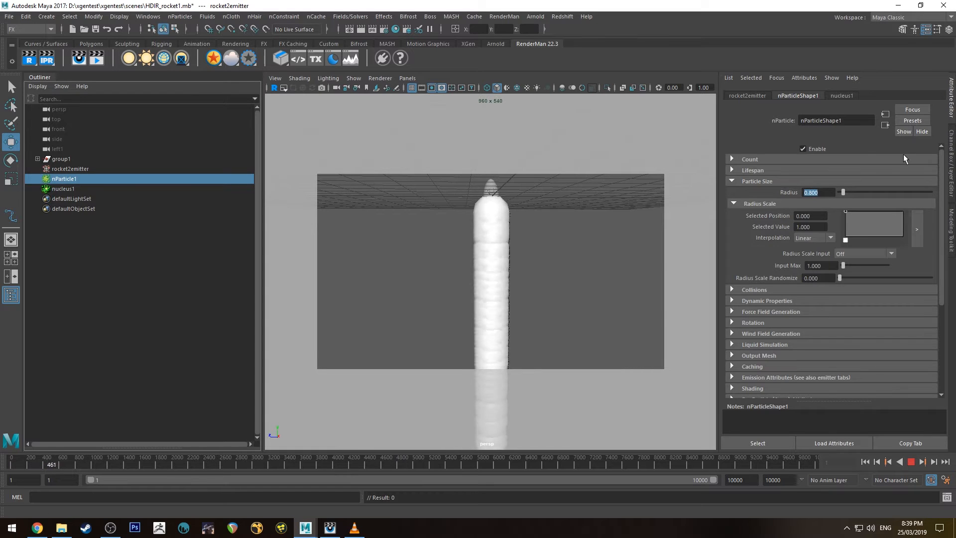
# Step: Set nParticleShape1's Radius Scale Input to Age, lower the ramp's start, and add a key with value 1 at about position 0.67
pyautogui.click(821, 192)
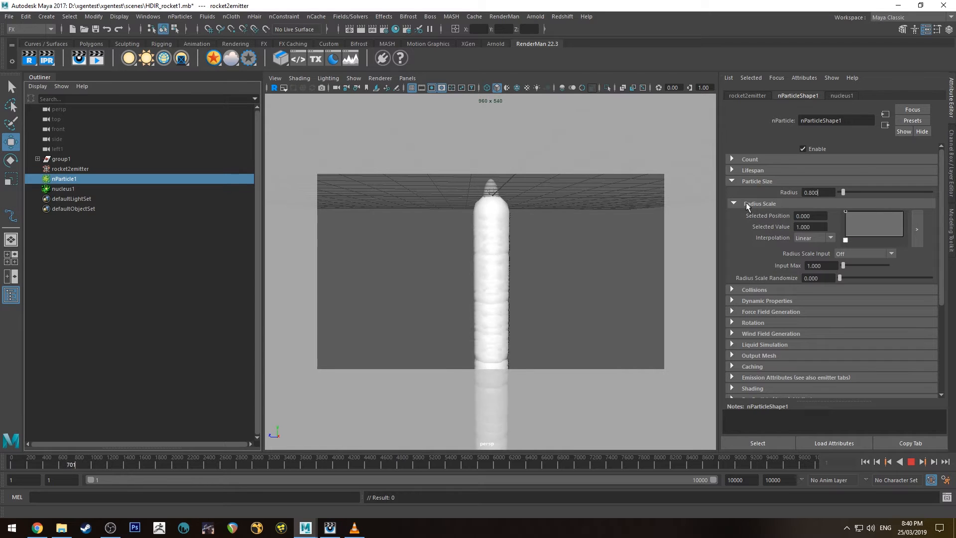
pyautogui.click(857, 250)
pyautogui.click(850, 271)
pyautogui.moveTo(846, 211); pyautogui.dragTo(845, 230)
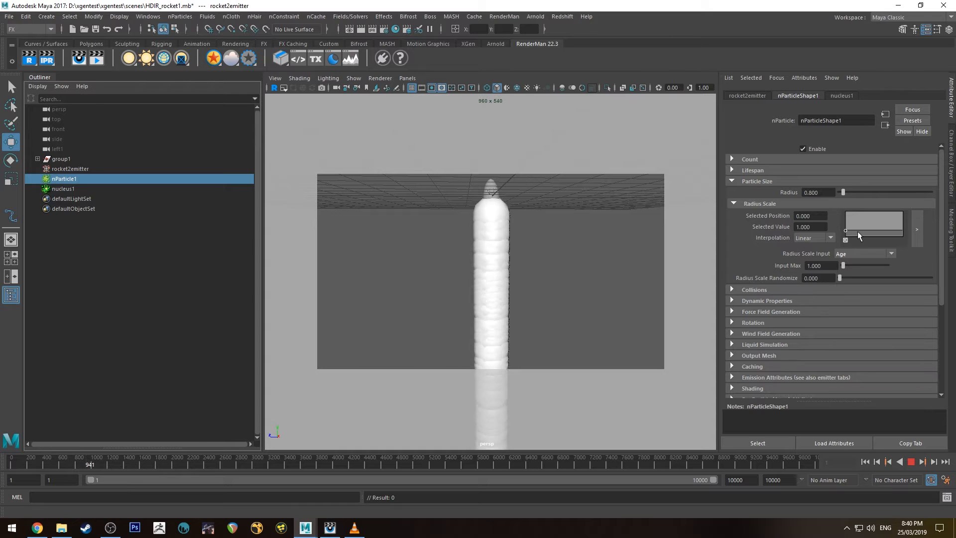
pyautogui.moveTo(881, 228); pyautogui.dragTo(883, 211)
# Step: Replay the simulation from the first frame, examine the trail's taper up close at the rocket's nozzle, and rewind
pyautogui.click(874, 462)
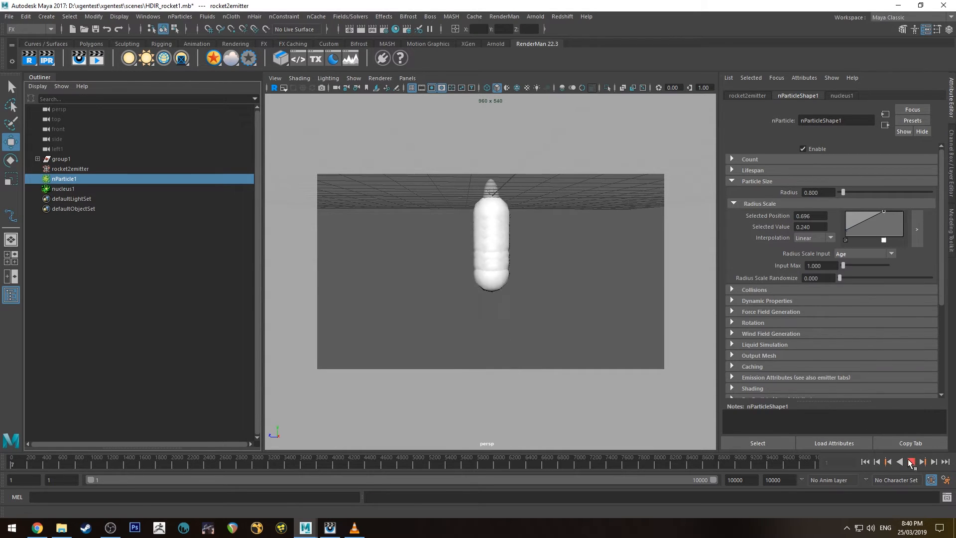
pyautogui.click(911, 461)
pyautogui.click(865, 462)
pyautogui.click(910, 464)
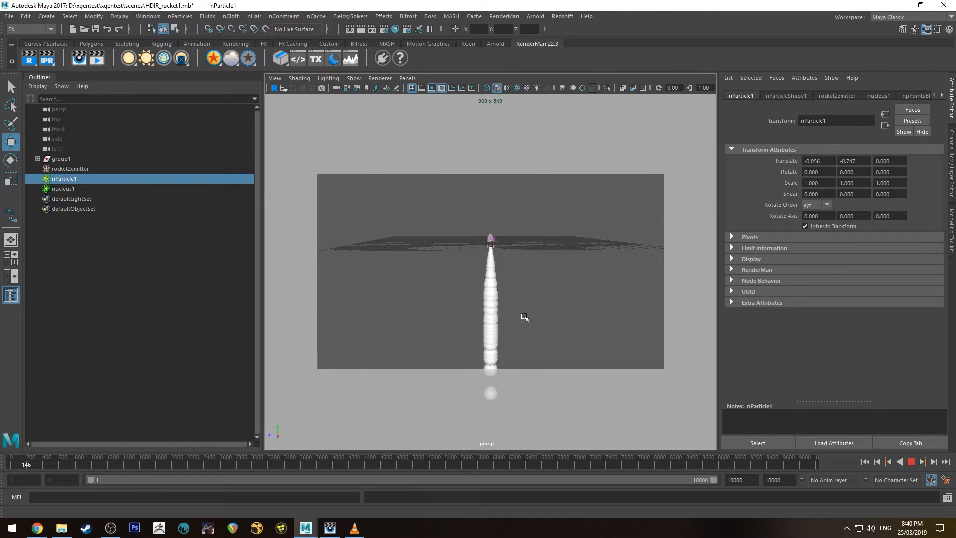
pyautogui.keyDown('alt'); pyautogui.moveTo(566, 422); pyautogui.dragTo(588, 314); pyautogui.keyUp('alt')
pyautogui.keyDown('alt'); pyautogui.moveTo(593, 298); pyautogui.dragTo(608, 352, button='right'); pyautogui.keyUp('alt')
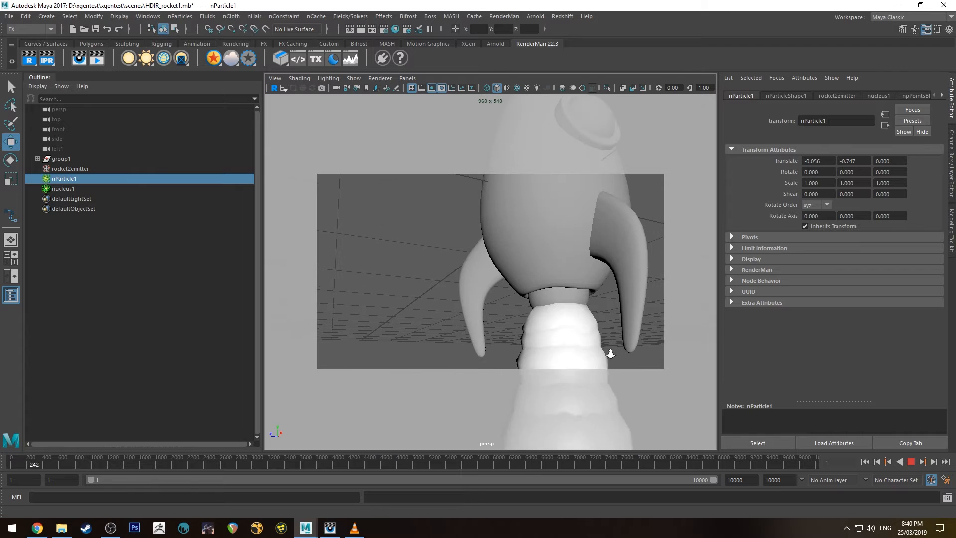
pyautogui.click(911, 462)
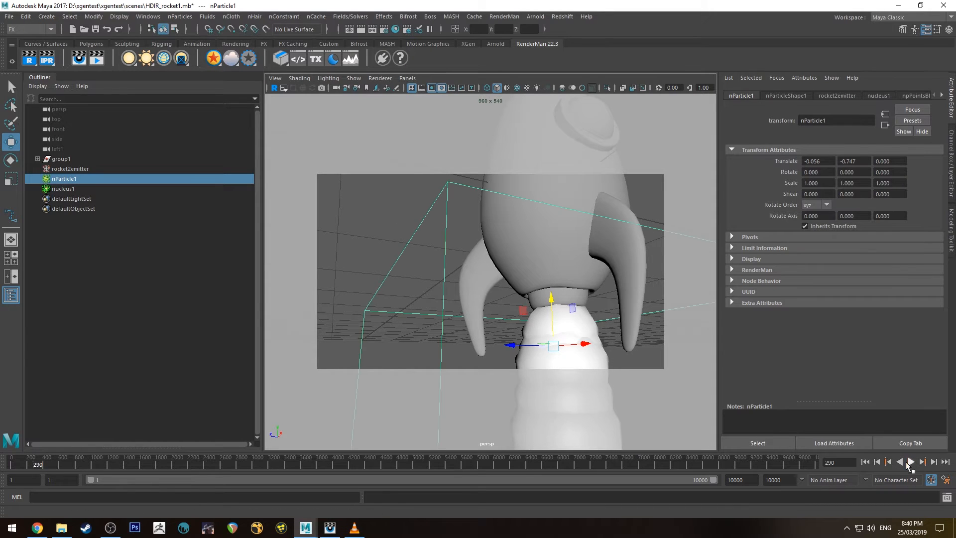
pyautogui.click(865, 462)
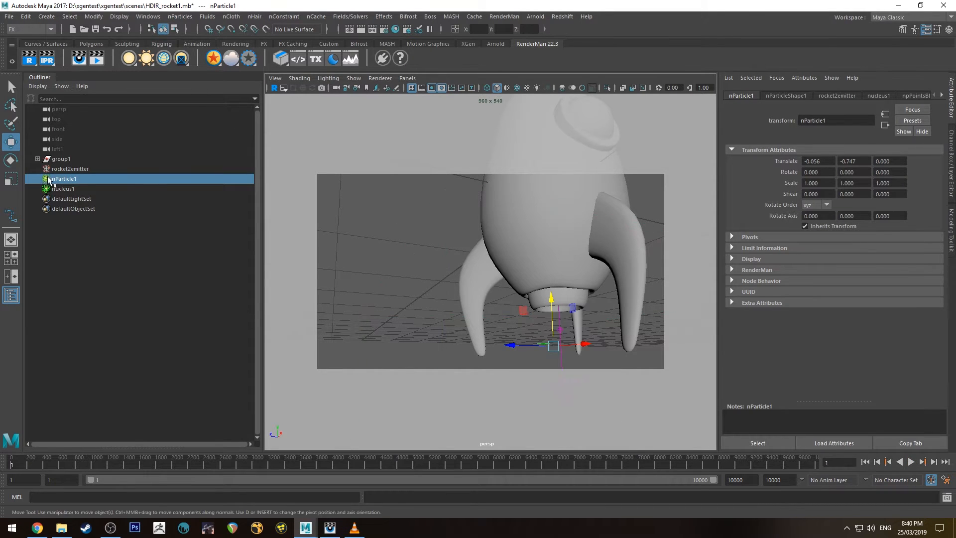
# Step: Move rocket2emitter slightly down below the rocket's nozzle and play the simulation
pyautogui.moveTo(551, 298); pyautogui.dragTo(589, 336)
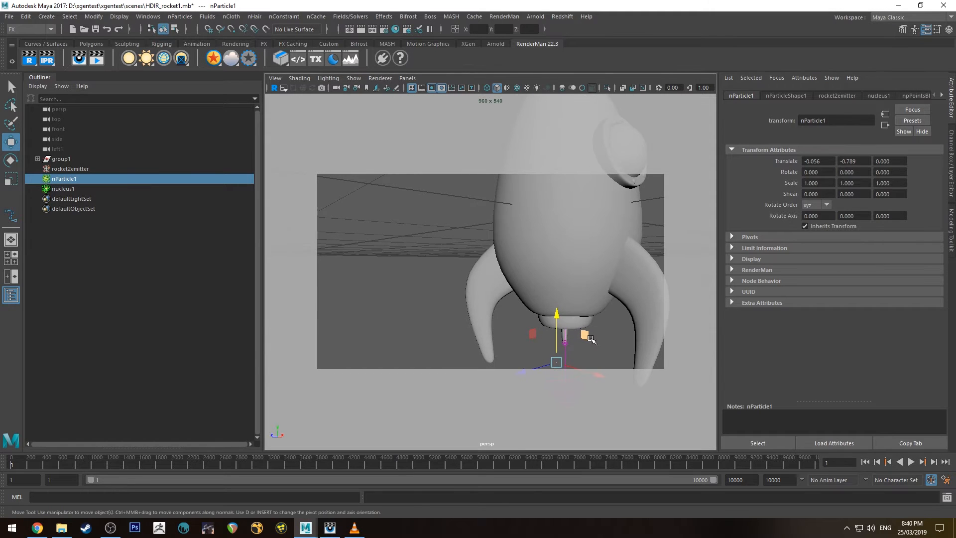
pyautogui.hotkey('ctrl', 'z')
pyautogui.click(79, 169)
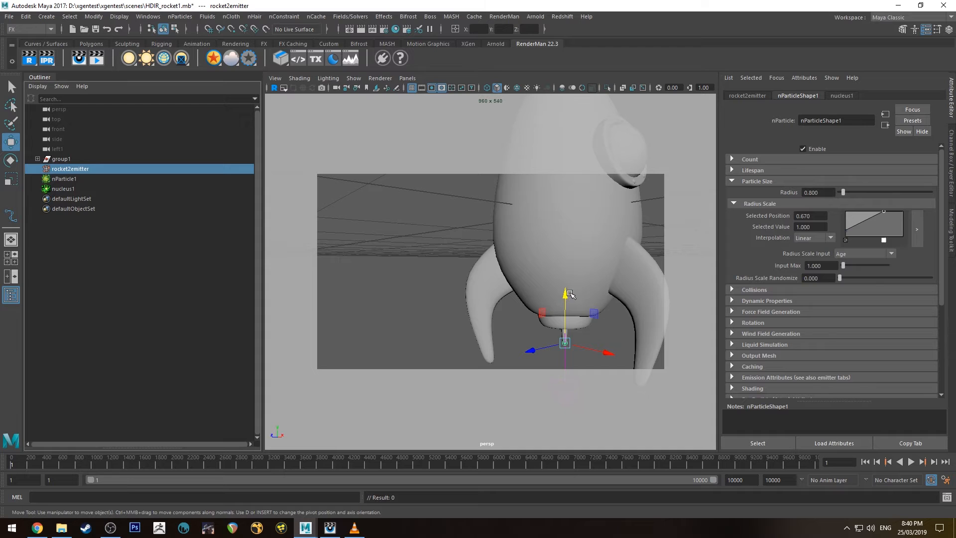
pyautogui.moveTo(570, 297); pyautogui.dragTo(627, 326)
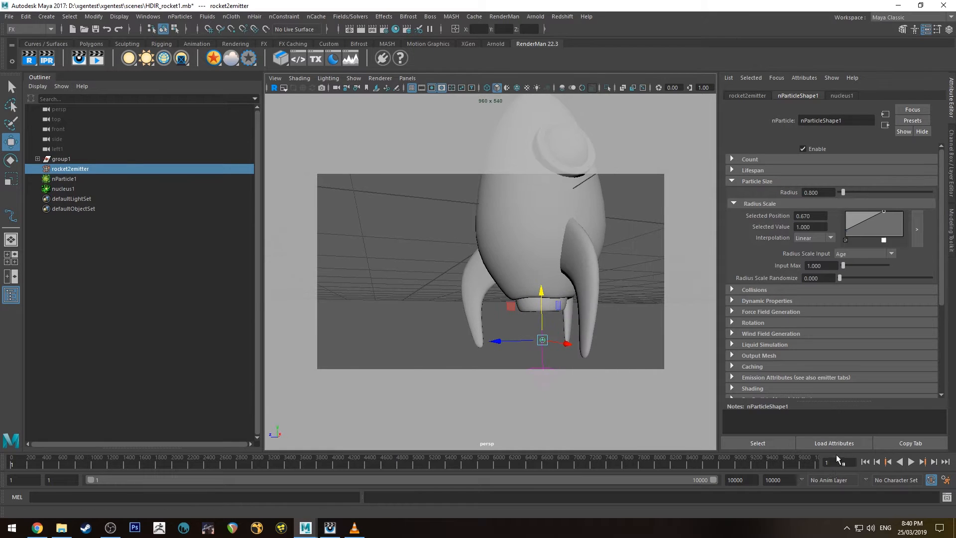
pyautogui.click(911, 462)
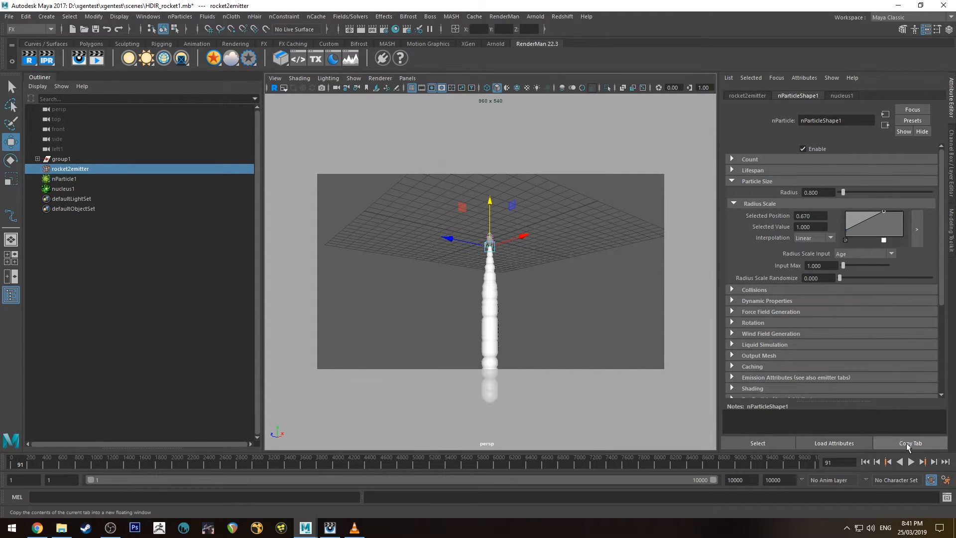
# Step: With the simulation playing, try Radius Scale Randomize at 1, 0.2 and 0.15, and settle on 0.1
pyautogui.click(911, 462)
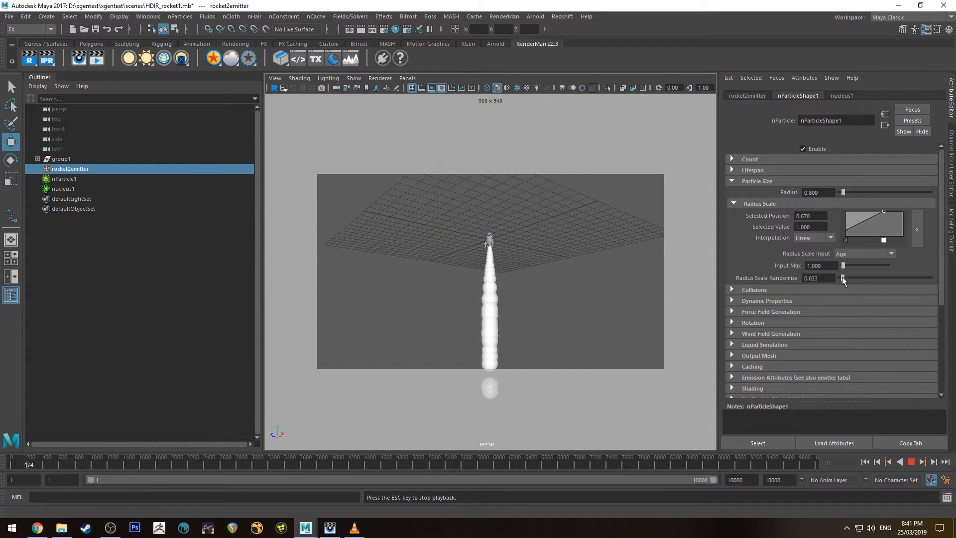
pyautogui.moveTo(821, 278); pyautogui.dragTo(778, 270)
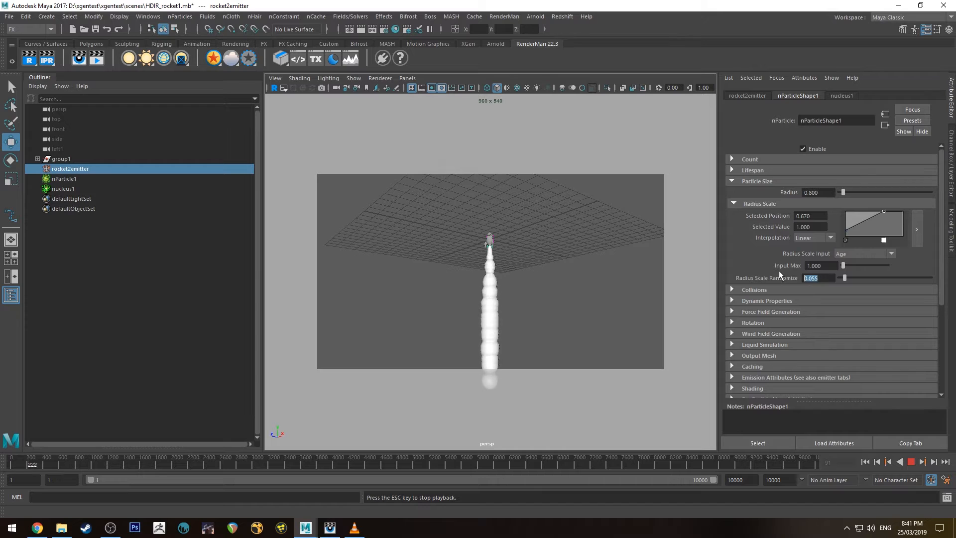
pyautogui.write('1')
pyautogui.press('Return')
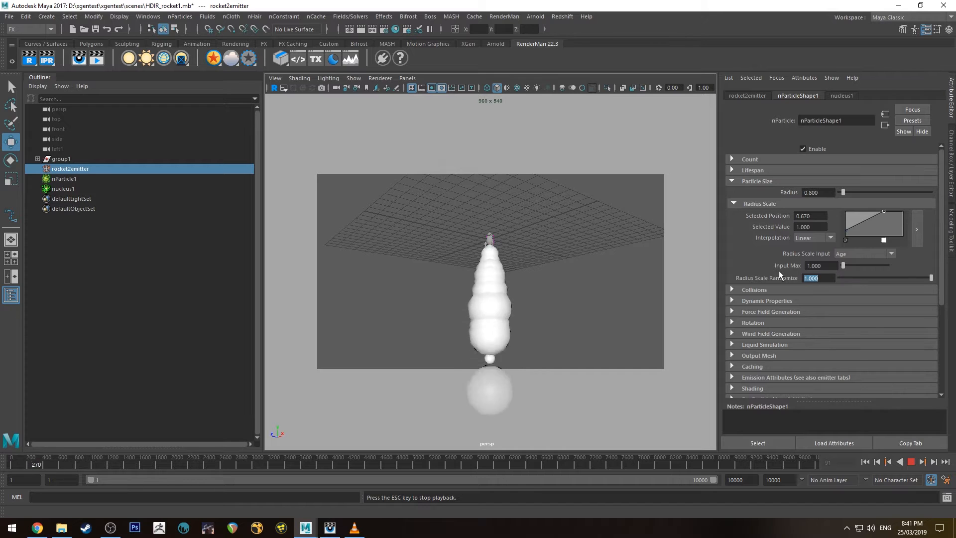
pyautogui.write('.2')
pyautogui.press('Return')
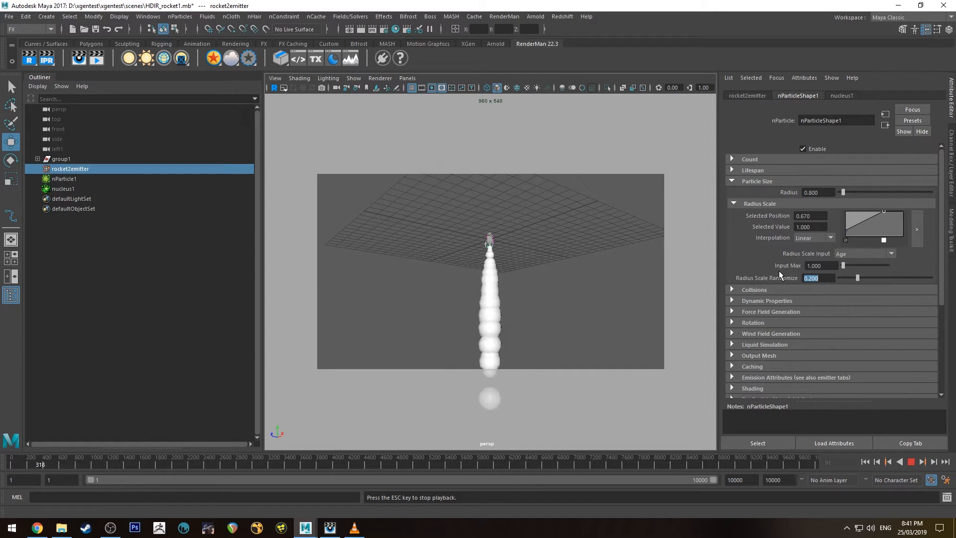
pyautogui.write('.15')
pyautogui.press('Return')
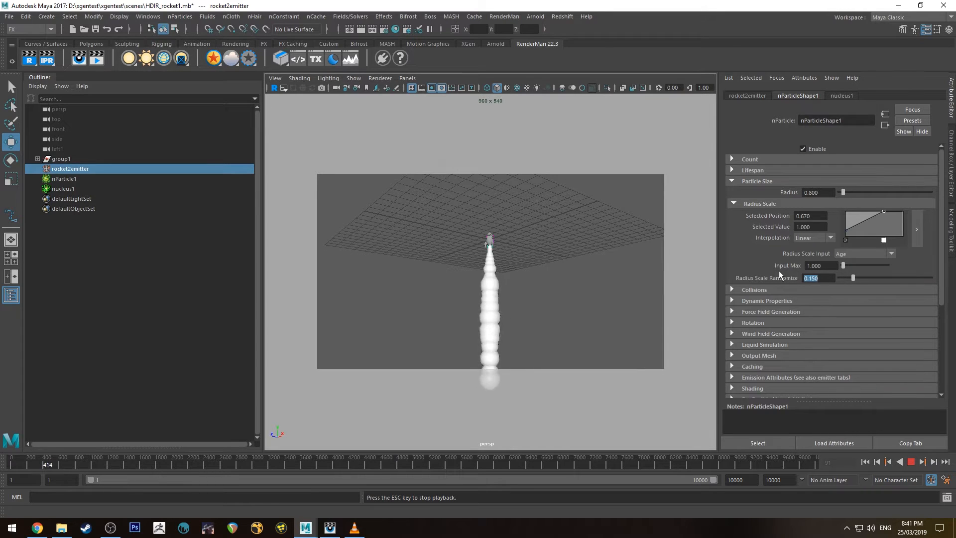
pyautogui.write('.1')
pyautogui.press('Return')
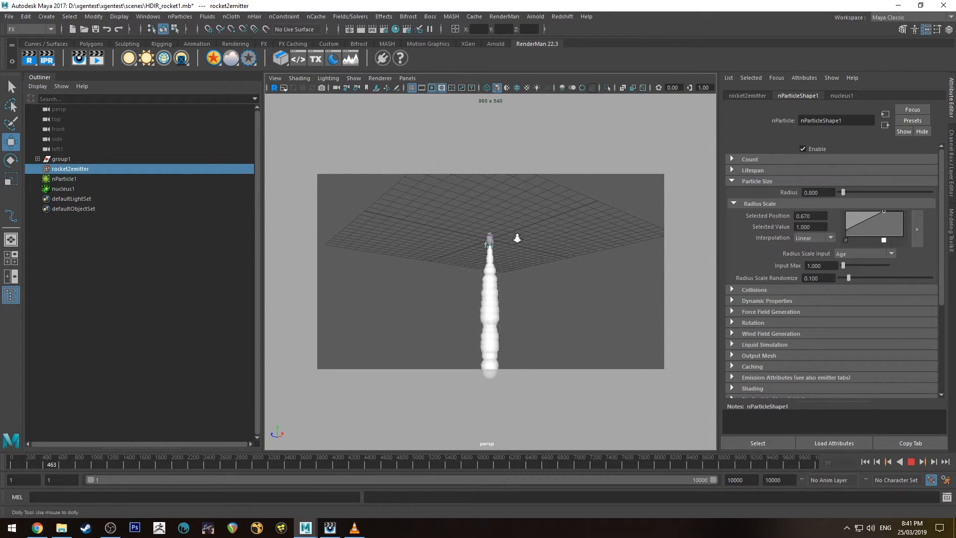
# Step: Stop the simulation and examine the trail's puff size variation up close from several angles
pyautogui.keyDown('alt'); pyautogui.moveTo(557, 394); pyautogui.dragTo(578, 407, button='right'); pyautogui.keyUp('alt')
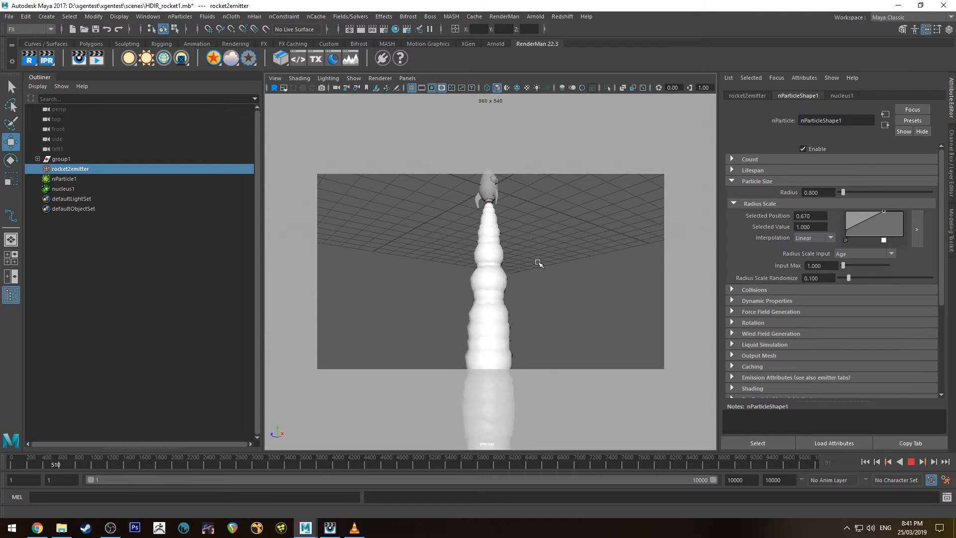
pyautogui.click(911, 461)
pyautogui.keyDown('alt'); pyautogui.moveTo(578, 299); pyautogui.dragTo(515, 357); pyautogui.keyUp('alt')
pyautogui.keyDown('alt'); pyautogui.moveTo(515, 356); pyautogui.dragTo(498, 243, button='right'); pyautogui.keyUp('alt')
pyautogui.keyDown('alt'); pyautogui.moveTo(527, 309); pyautogui.dragTo(589, 319); pyautogui.keyUp('alt')
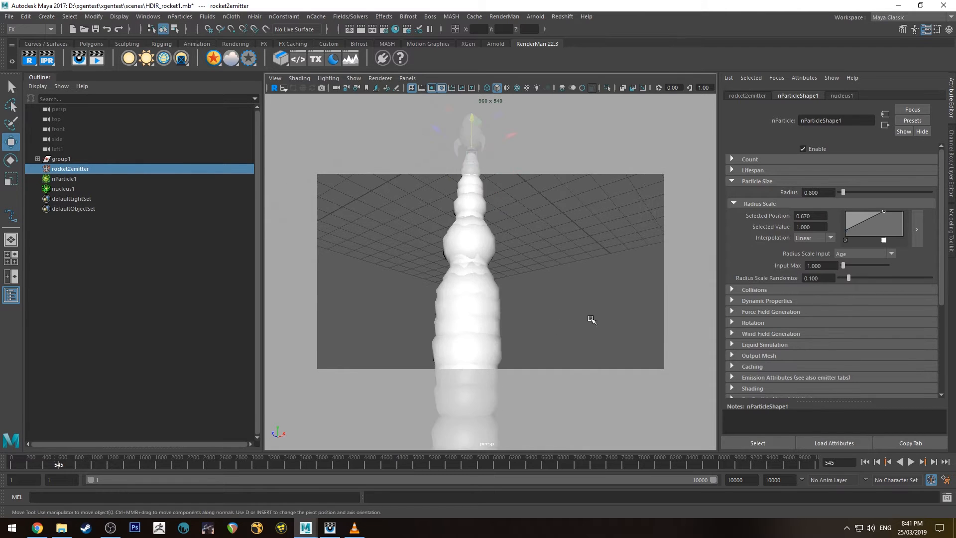
pyautogui.scroll(3, 551, 267)
pyautogui.keyDown('alt'); pyautogui.moveTo(550, 267); pyautogui.dragTo(504, 276); pyautogui.keyUp('alt')
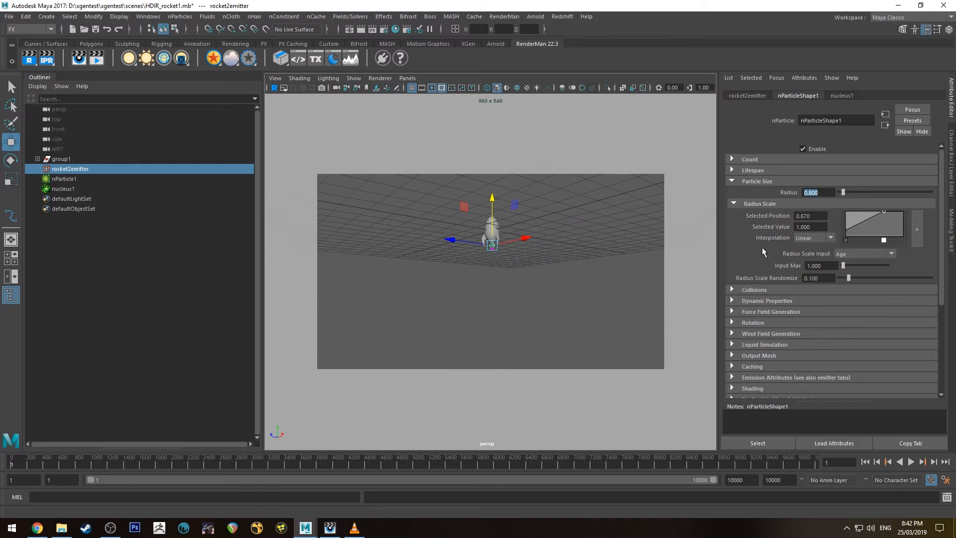
# Step: Expand nParticleShape1's Shading attributes, bring up the Color ramp, and run the simulation to frame 59
pyautogui.scroll(-3, 750, 259)
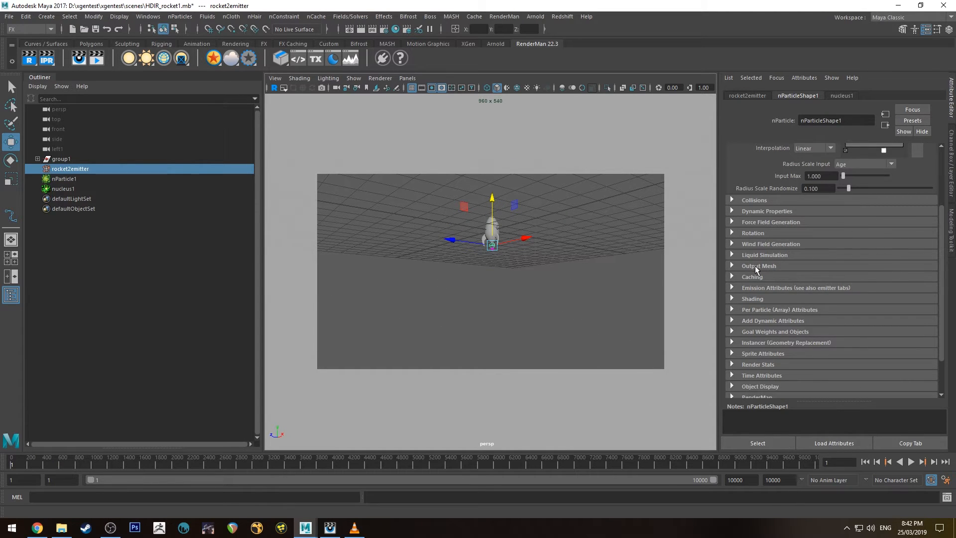
pyautogui.click(760, 299)
pyautogui.scroll(-3, 773, 266)
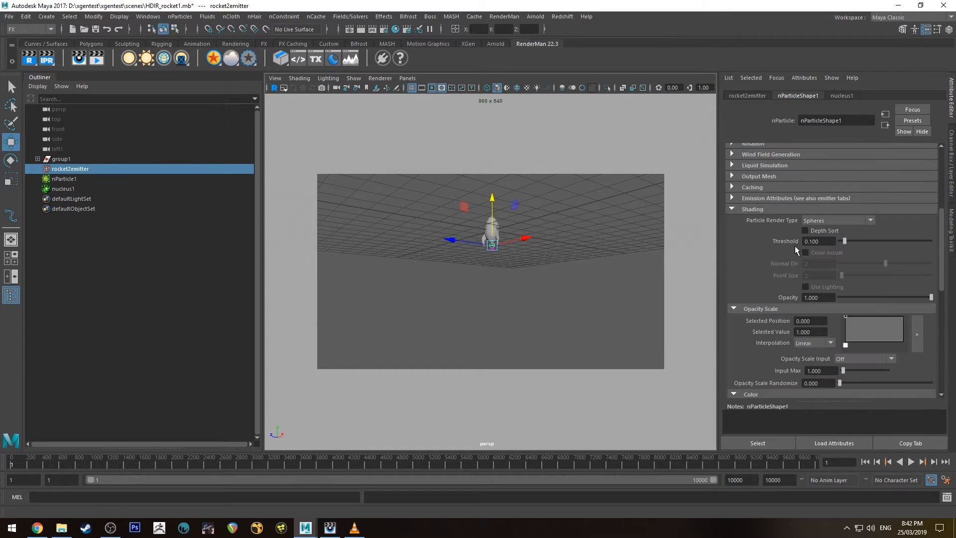
pyautogui.scroll(-2, 754, 290)
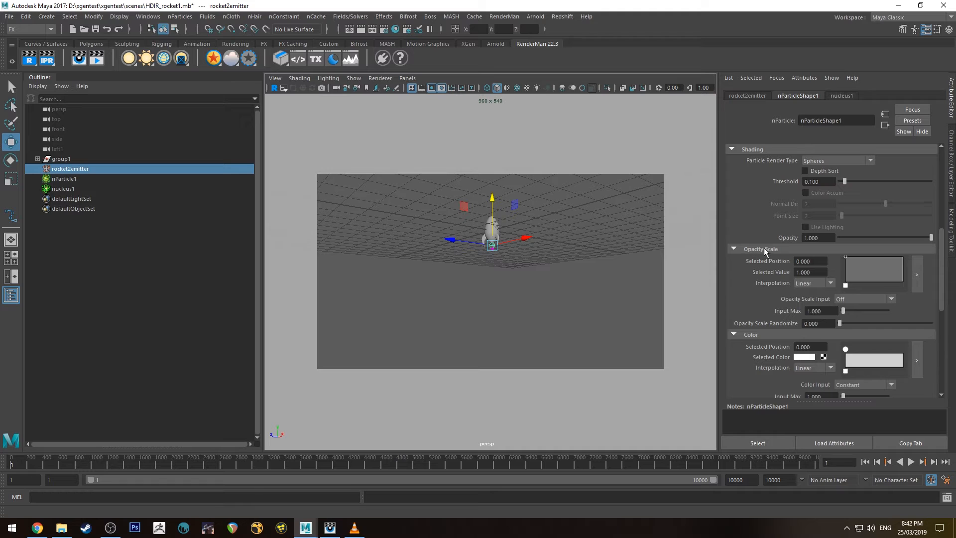
pyautogui.scroll(-3, 763, 245)
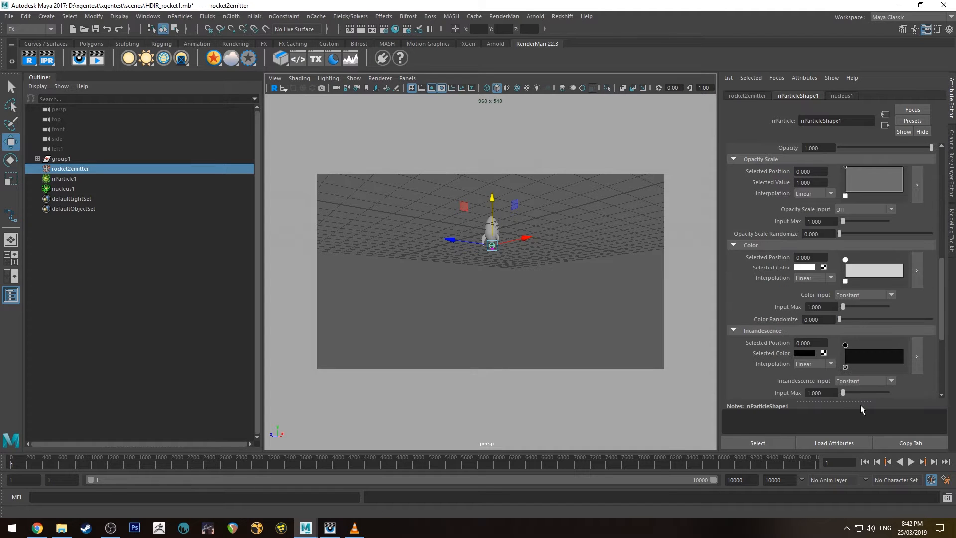
pyautogui.click(910, 461)
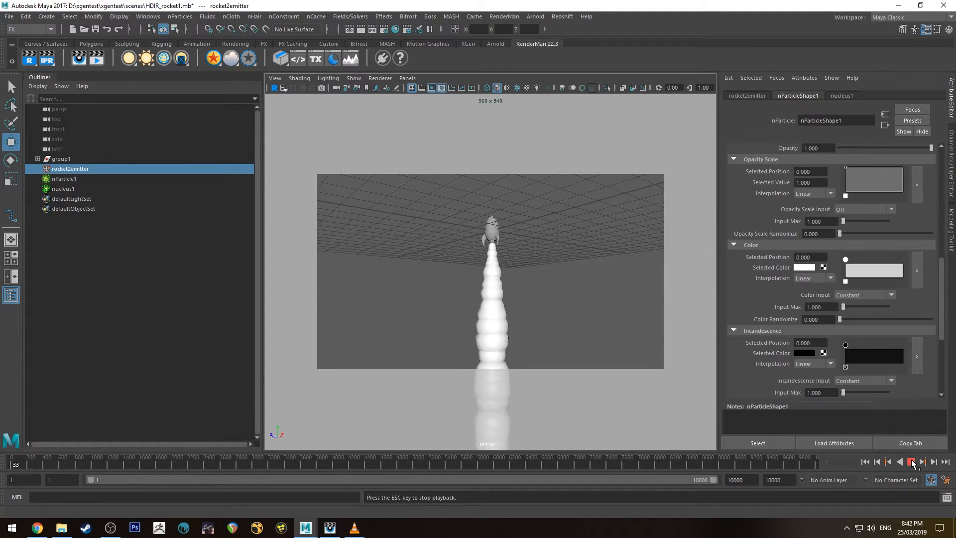
pyautogui.click(911, 461)
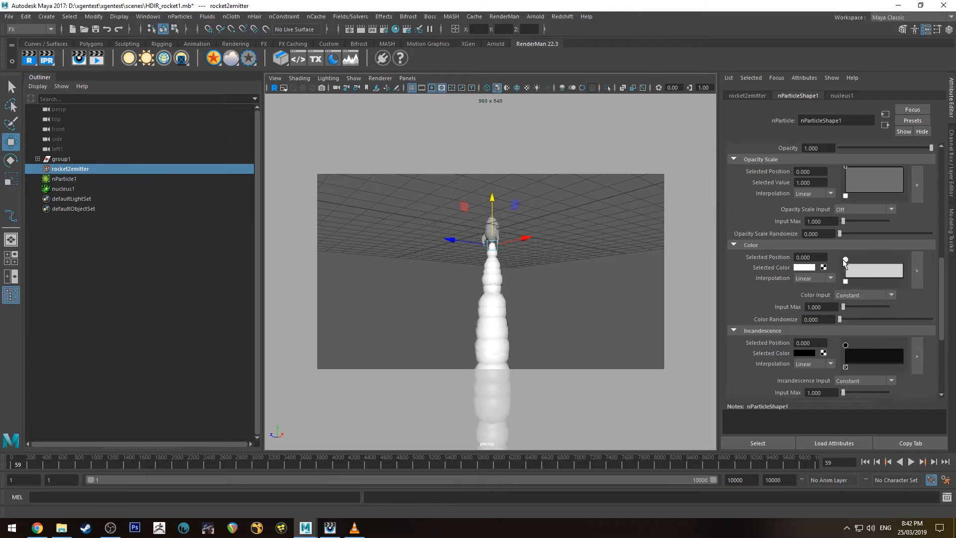
# Step: Tint the Color ramp's first key pale yellow with saturation 0.756, and add a second key in orange
pyautogui.click(804, 267)
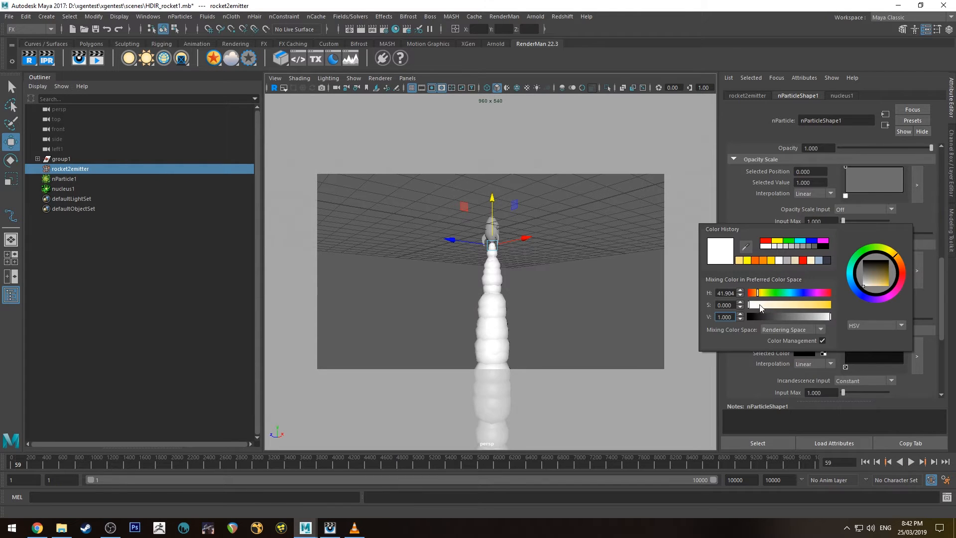
pyautogui.moveTo(762, 308); pyautogui.dragTo(811, 309)
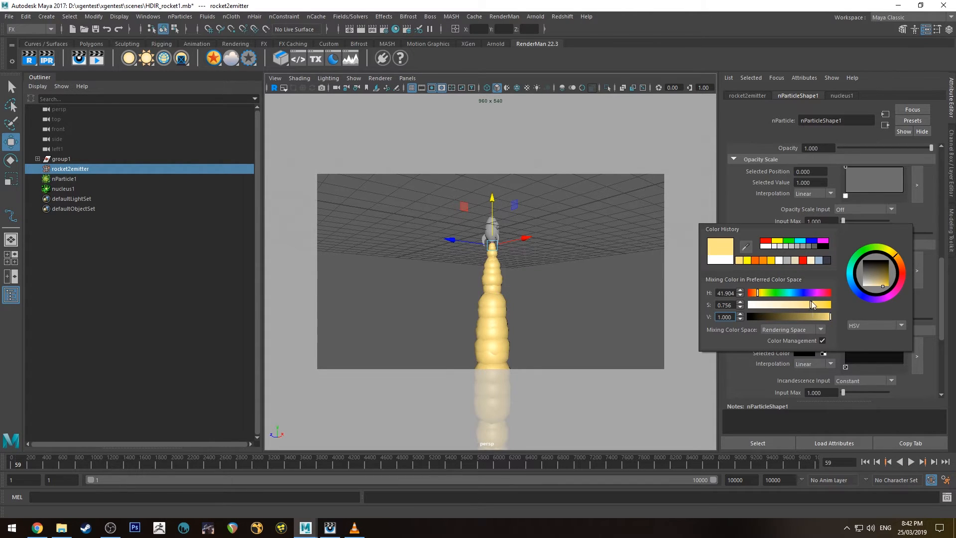
pyautogui.click(851, 267)
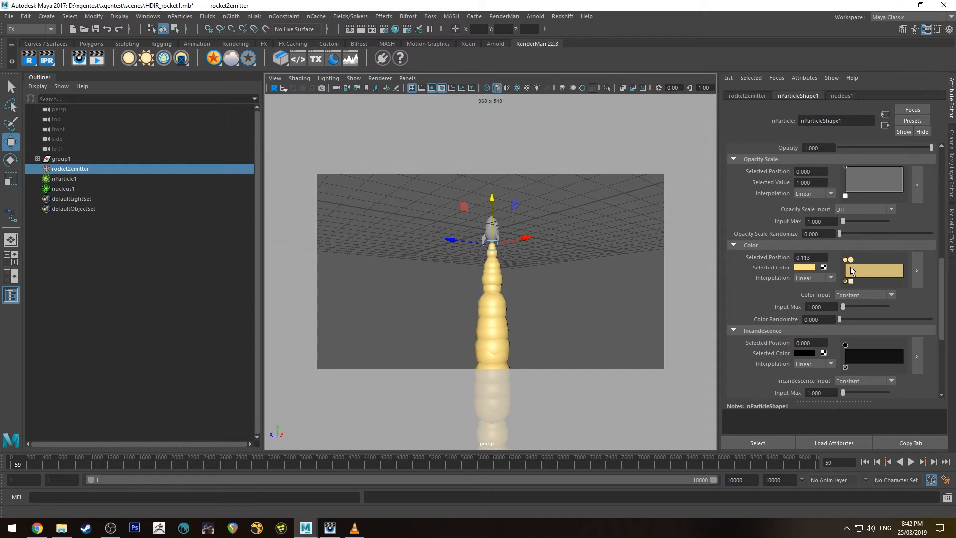
pyautogui.click(806, 267)
pyautogui.click(768, 263)
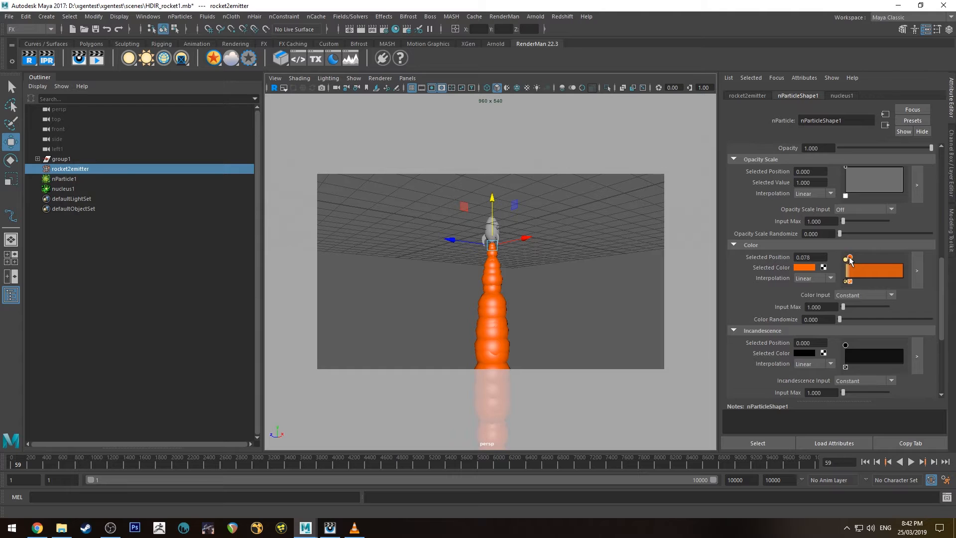
# Step: Set Color Input to Age with the orange key at position 0.226, and deepen the first key to a saturated yellow
pyautogui.click(855, 296)
pyautogui.click(848, 314)
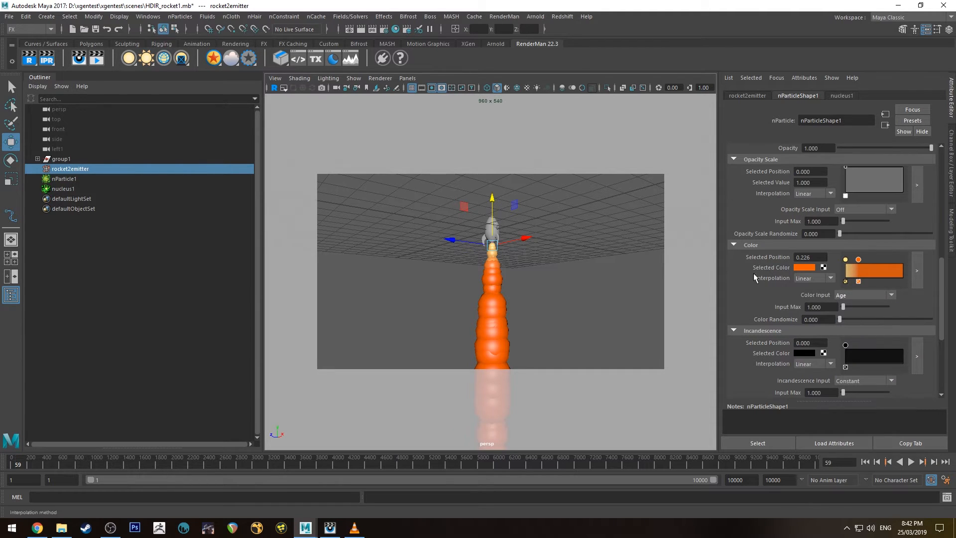
pyautogui.click(846, 260)
pyautogui.click(804, 267)
pyautogui.moveTo(816, 308); pyautogui.dragTo(831, 310)
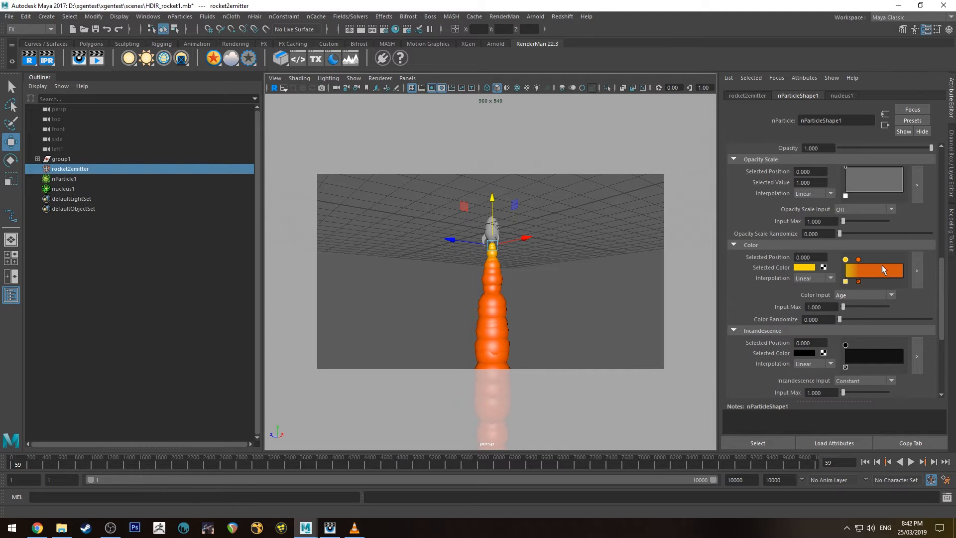
# Step: Add a third key to the Color ramp after the orange one, color it pale yellow, and place it at position 0.452
pyautogui.click(881, 269)
pyautogui.click(809, 268)
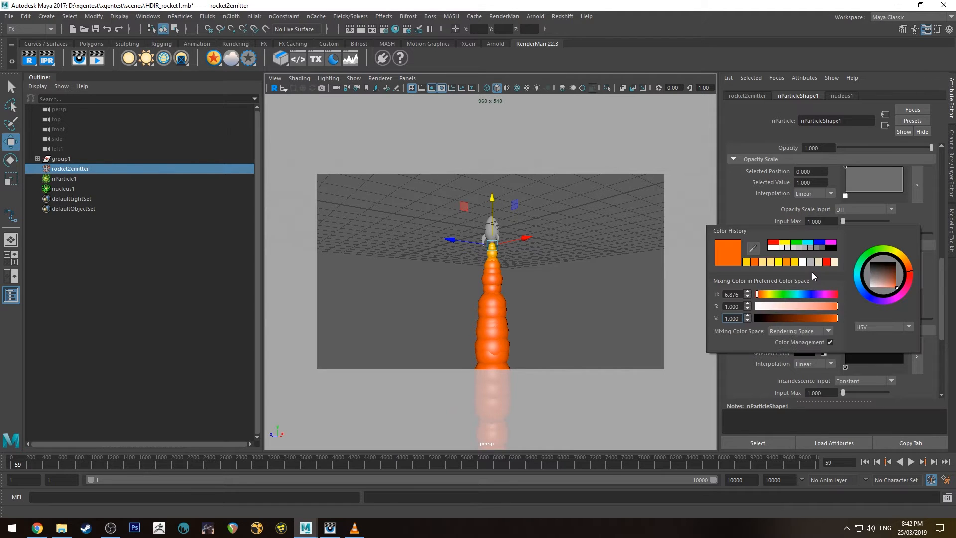
pyautogui.click(763, 262)
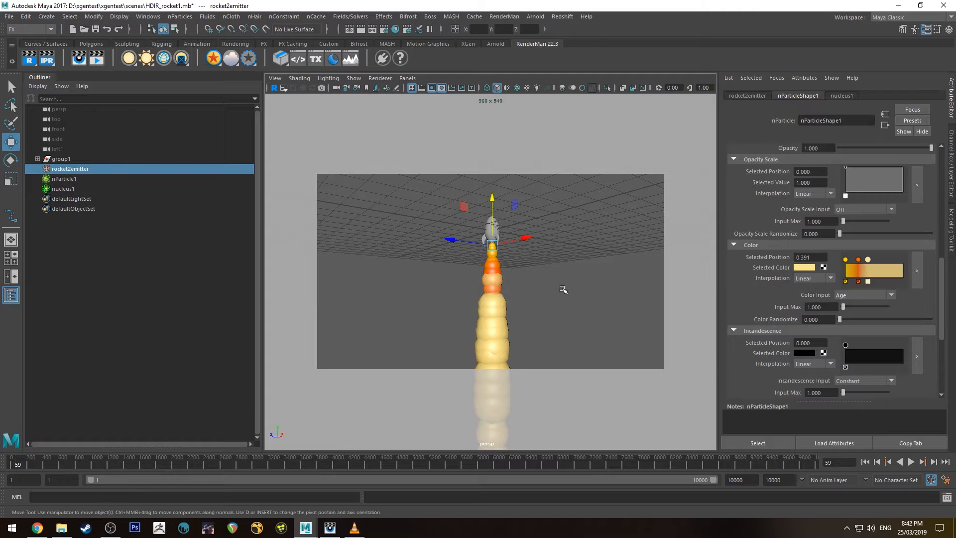
pyautogui.moveTo(869, 260); pyautogui.dragTo(871, 259)
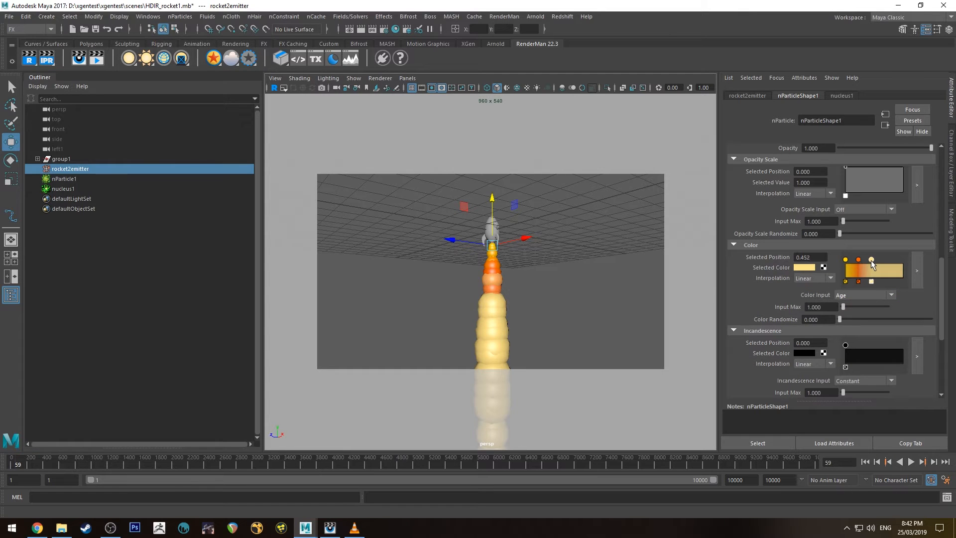
# Step: Lower the third Color ramp key's saturation to 0.500 and add a light grey fourth key at position 1.000
pyautogui.click(799, 268)
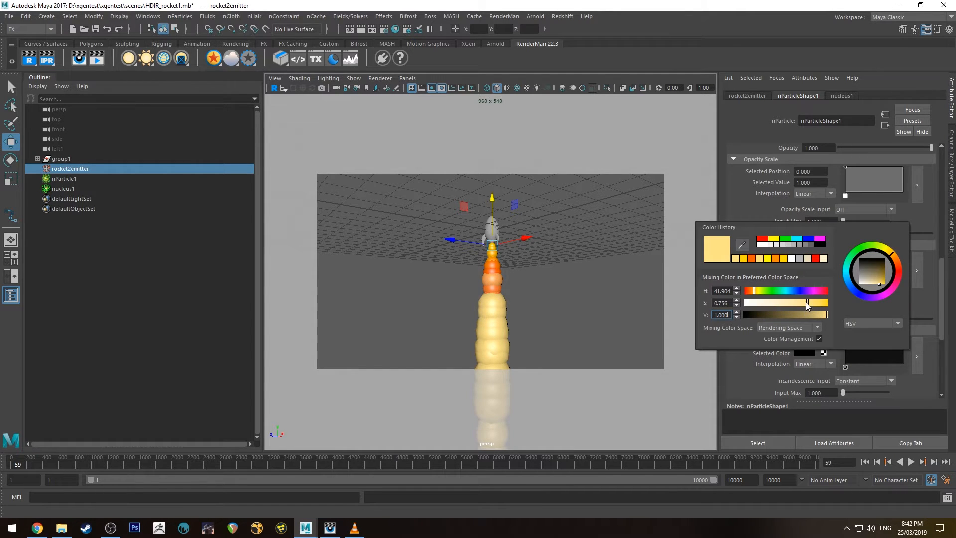
pyautogui.moveTo(808, 303); pyautogui.dragTo(789, 301)
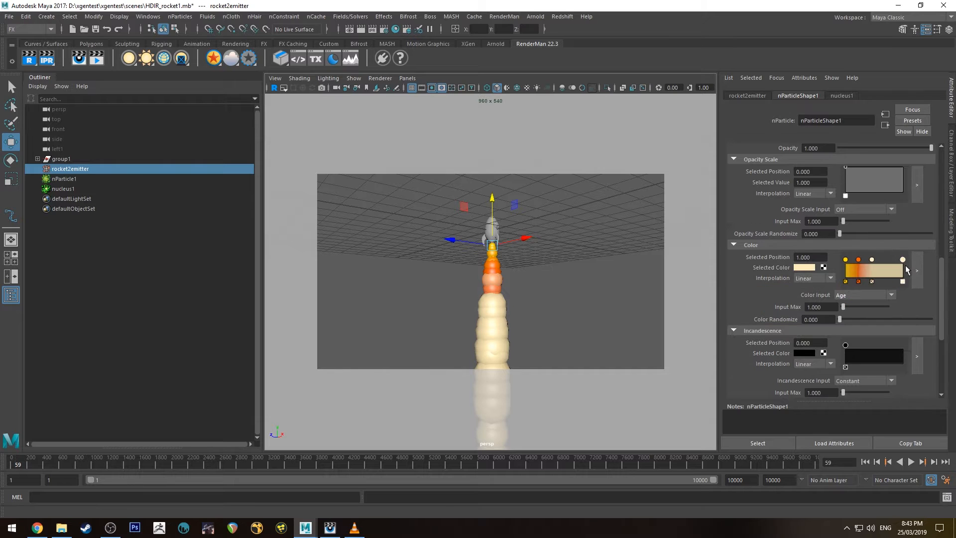
pyautogui.click(804, 267)
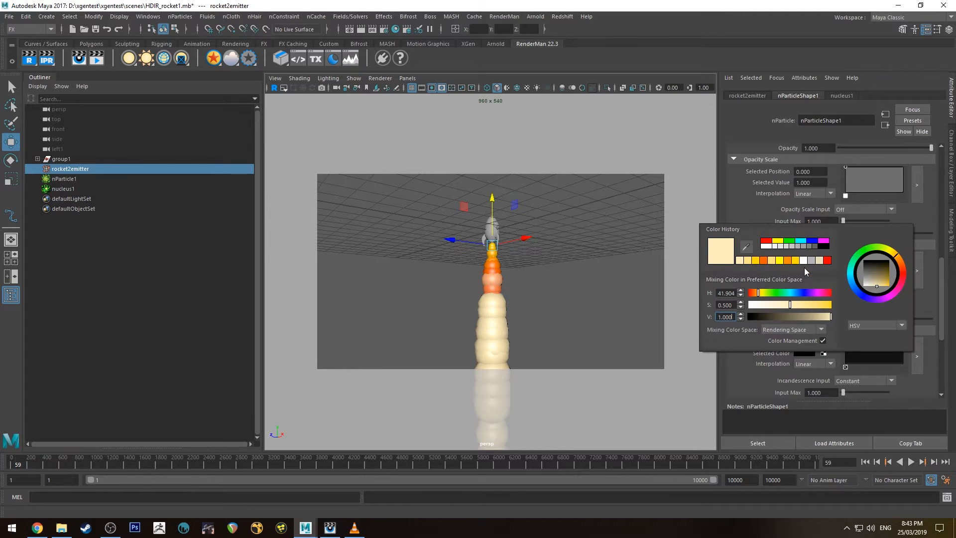
pyautogui.click(789, 246)
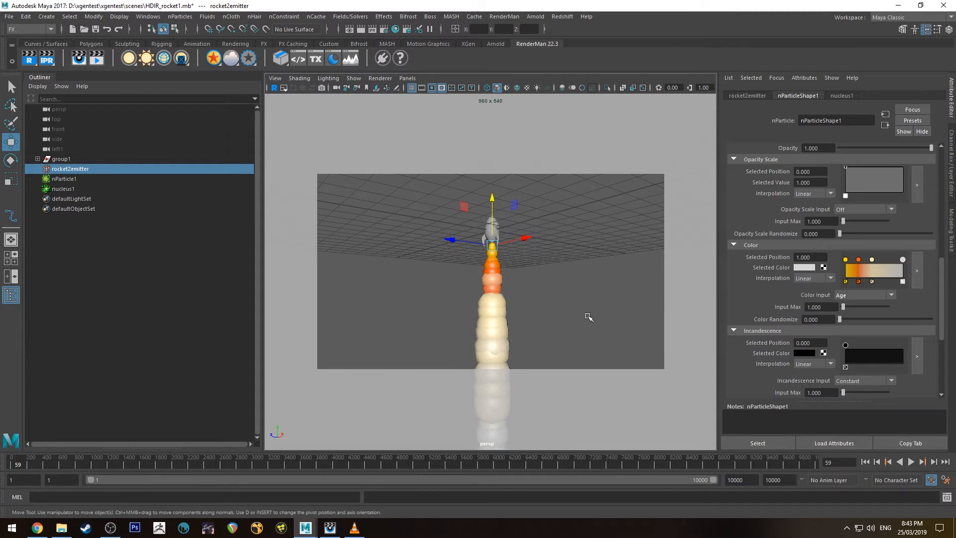
pyautogui.scroll(-3, 578, 314)
pyautogui.keyDown('alt'); pyautogui.moveTo(571, 307); pyautogui.dragTo(564, 275, button='middle'); pyautogui.keyUp('alt')
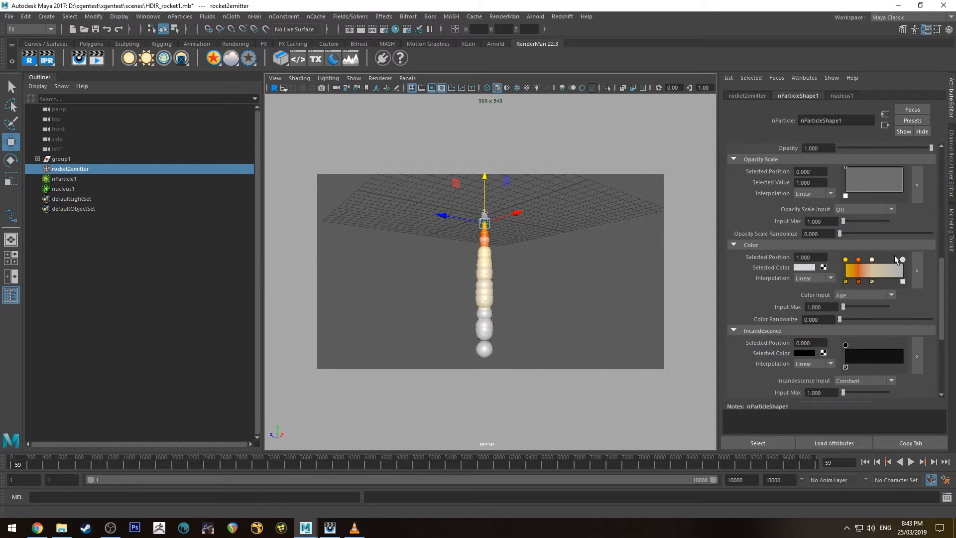
# Step: Set the interpolation of all four Color ramp keys to Smooth
pyautogui.click(813, 278)
pyautogui.click(816, 309)
pyautogui.click(870, 259)
pyautogui.click(813, 279)
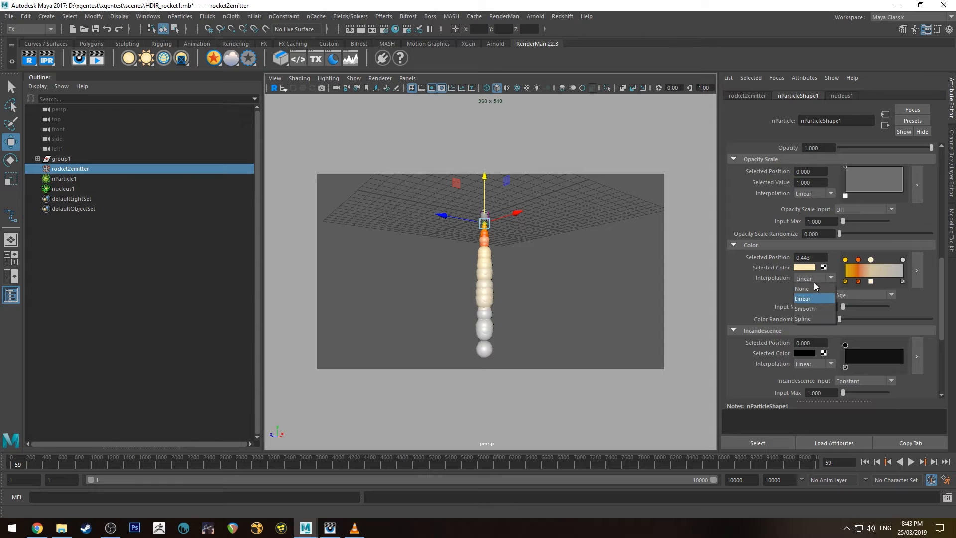
pyautogui.click(814, 308)
pyautogui.click(859, 259)
pyautogui.click(813, 280)
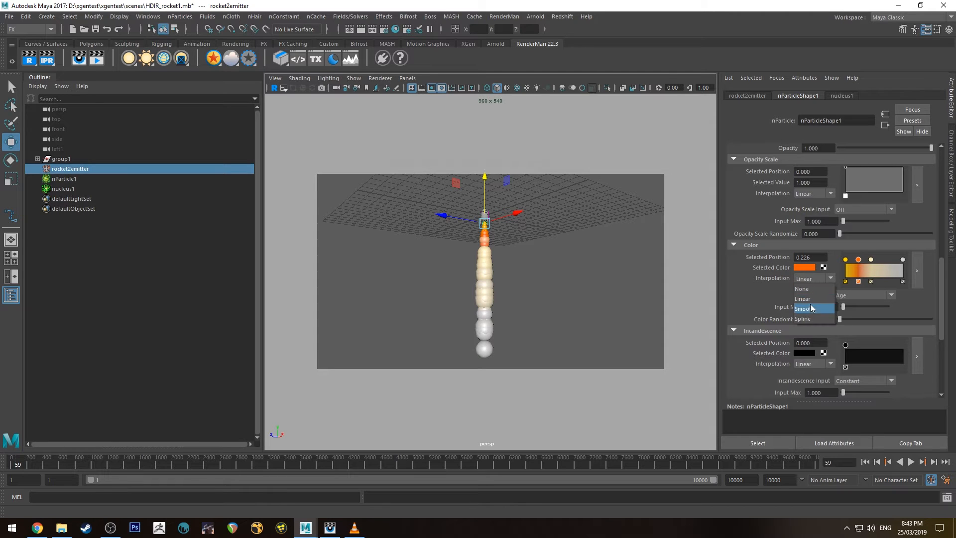
pyautogui.click(812, 308)
pyautogui.click(846, 259)
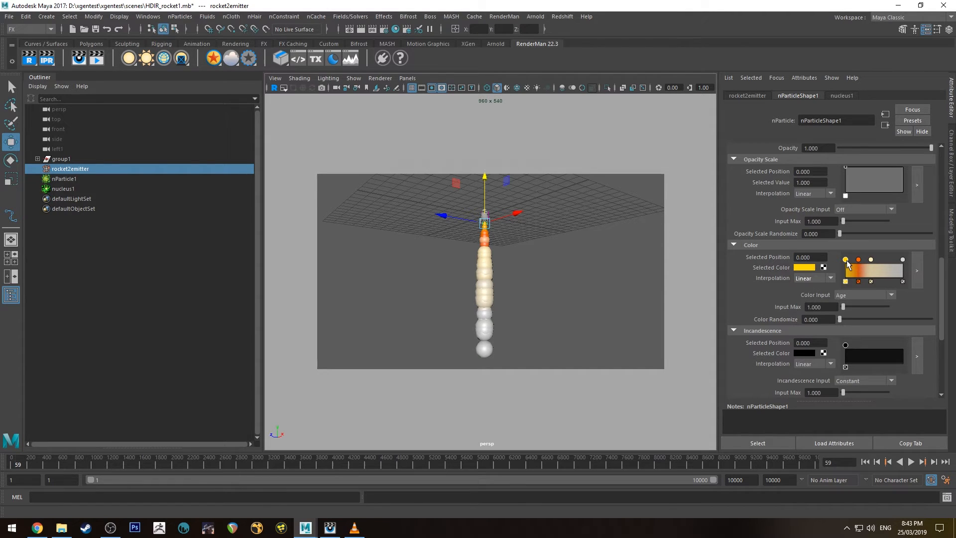
pyautogui.click(813, 279)
pyautogui.click(812, 308)
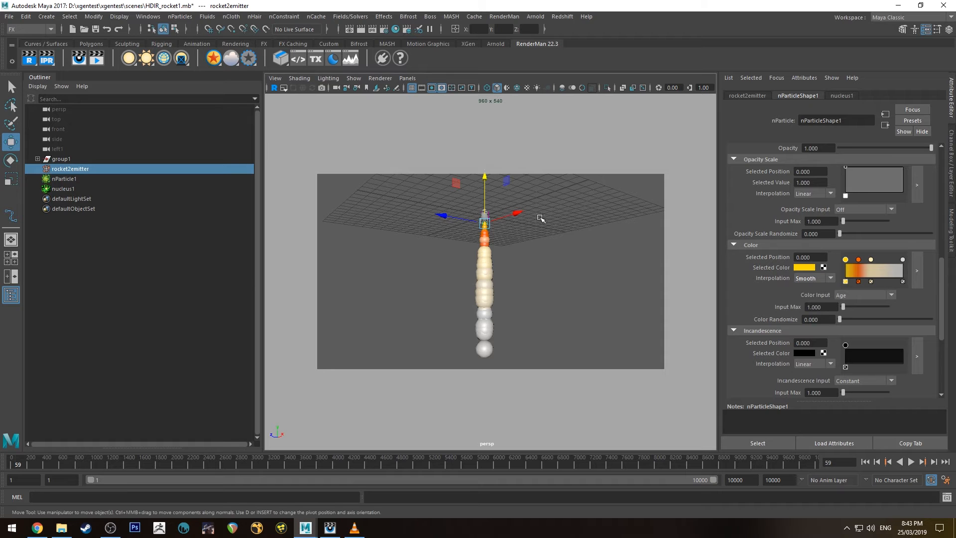
# Step: Frame the rocket and its trail closer and preview them with the RenderMan viewport render
pyautogui.keyDown('alt'); pyautogui.moveTo(538, 214); pyautogui.dragTo(530, 224); pyautogui.keyUp('alt')
pyautogui.keyDown('alt'); pyautogui.moveTo(529, 224); pyautogui.dragTo(593, 330, button='right'); pyautogui.keyUp('alt')
pyautogui.keyDown('alt'); pyautogui.moveTo(592, 329); pyautogui.dragTo(556, 238); pyautogui.keyUp('alt')
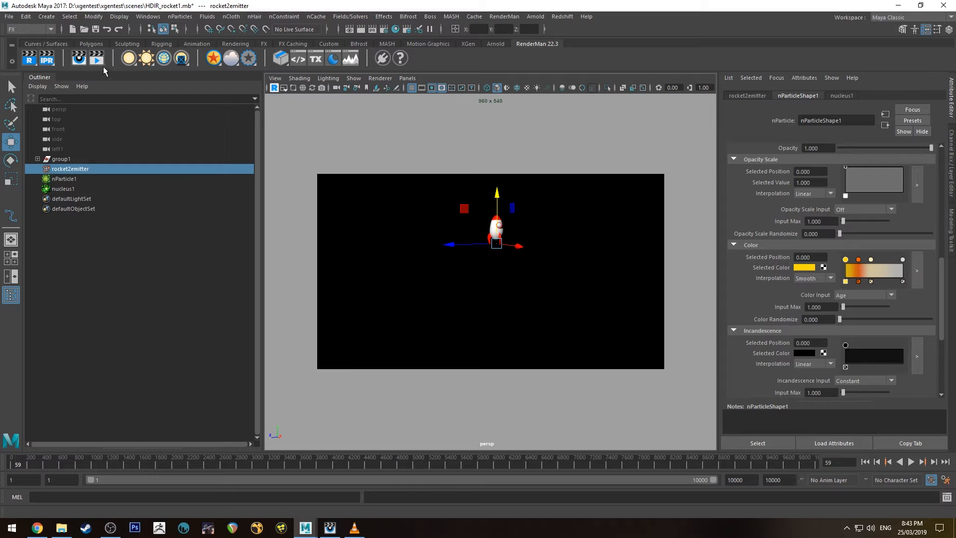
pyautogui.click(275, 89)
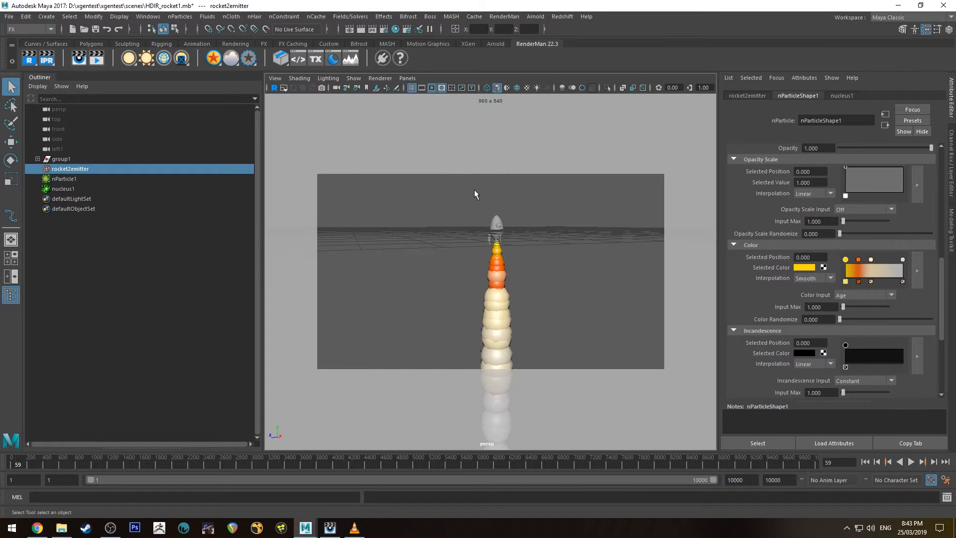
# Step: Add a PxrEnvDayLight to the scene and start the RenderMan viewport render
pyautogui.click(147, 58)
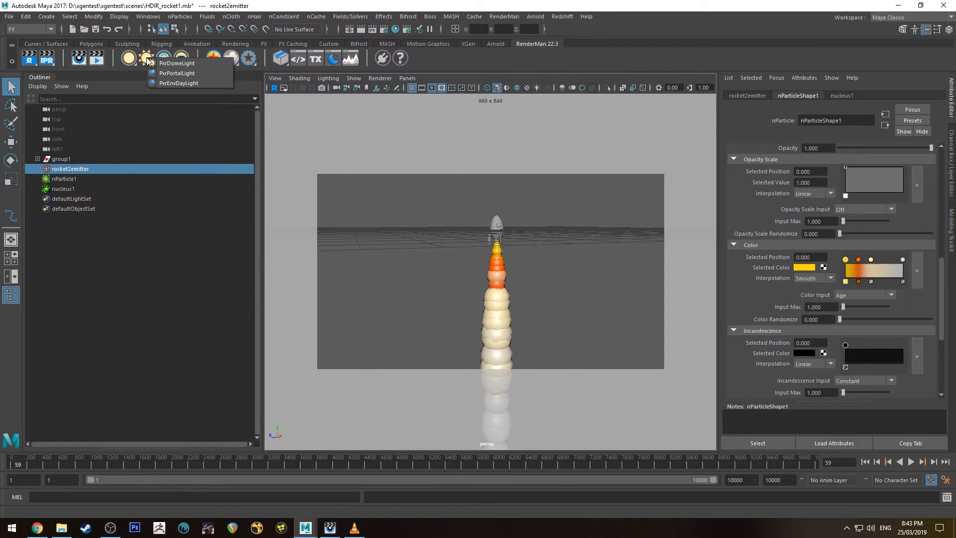
pyautogui.click(179, 83)
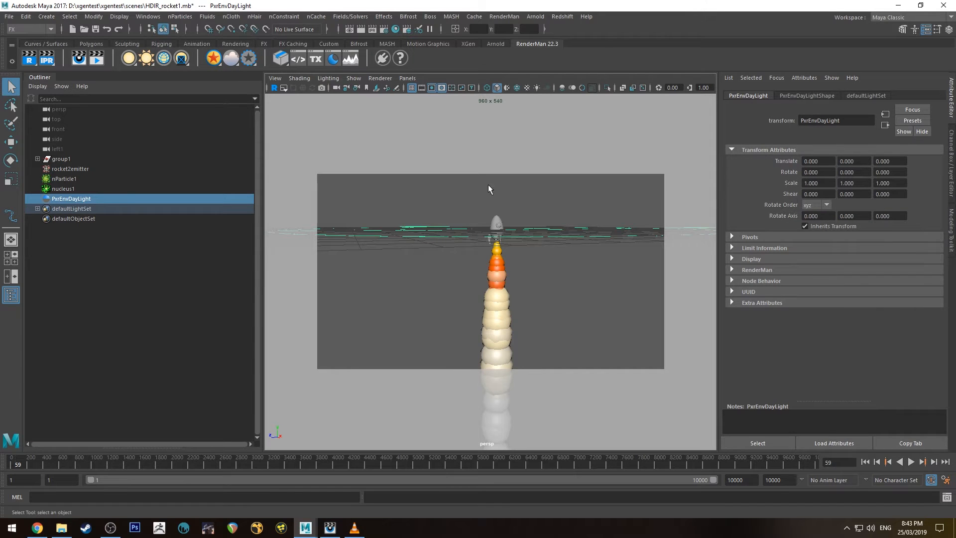
pyautogui.click(274, 88)
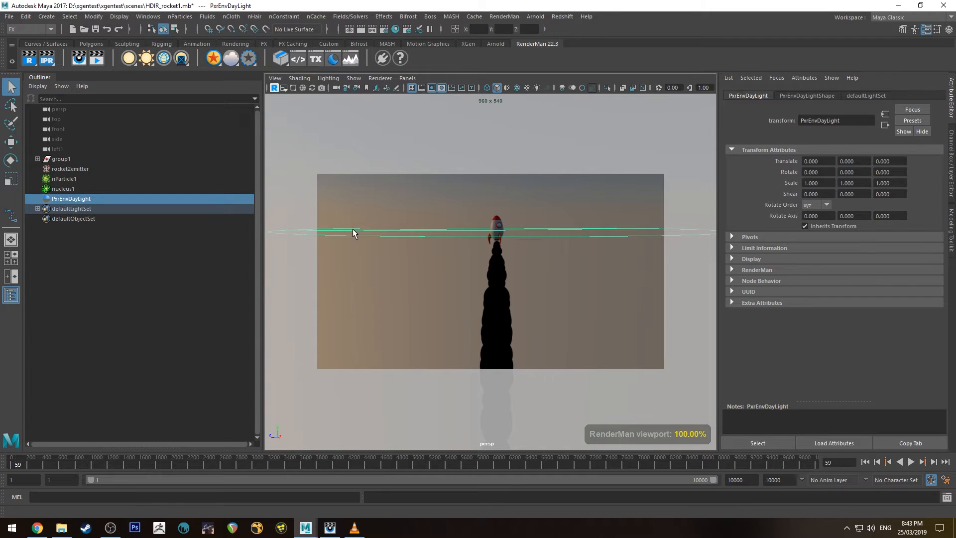
# Step: Set the PxrEnvDayLight's intensity to 2 and its Hour to about 10.186, checking the sky in the viewport render
pyautogui.click(807, 96)
pyautogui.click(874, 303)
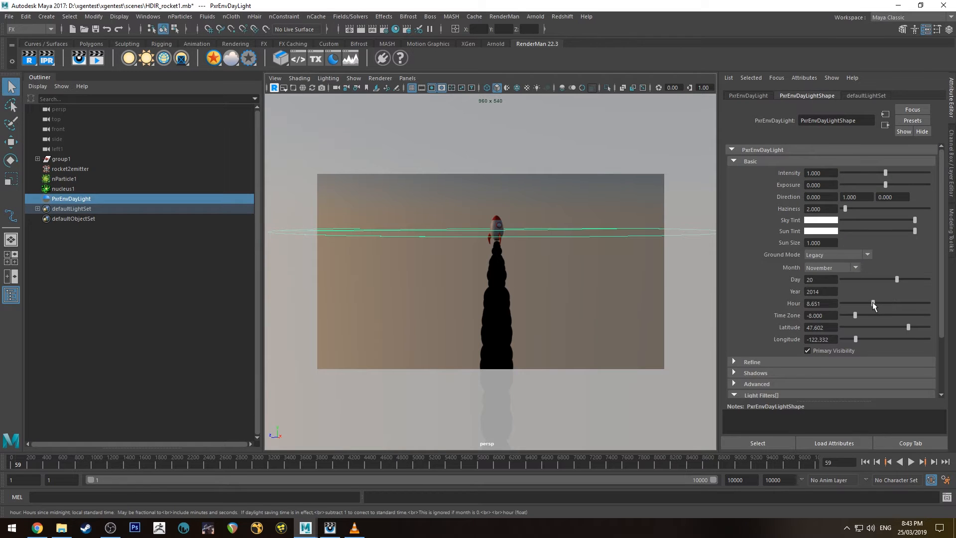
pyautogui.moveTo(874, 303); pyautogui.dragTo(867, 303)
pyautogui.write('2')
pyautogui.press('Return')
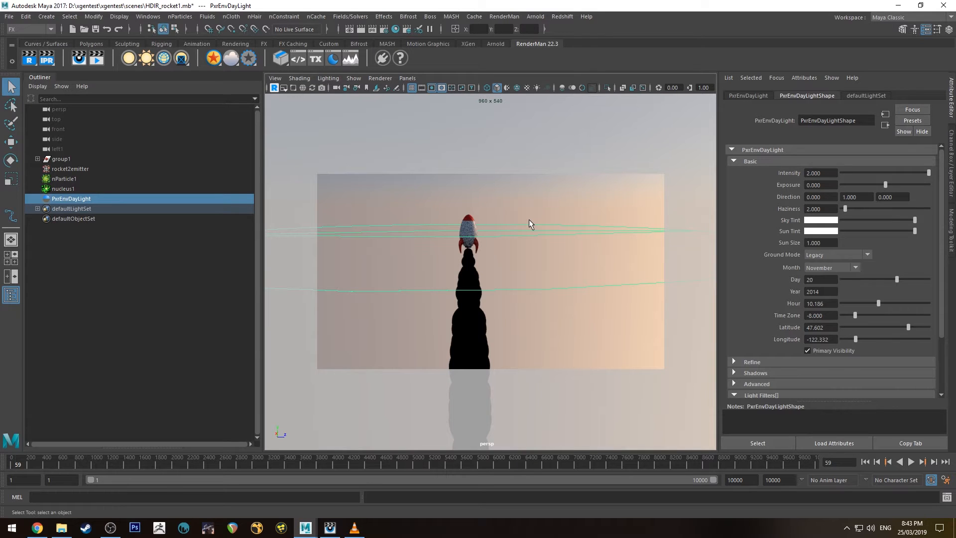
pyautogui.keyDown('alt'); pyautogui.moveTo(529, 219); pyautogui.dragTo(501, 212); pyautogui.keyUp('alt')
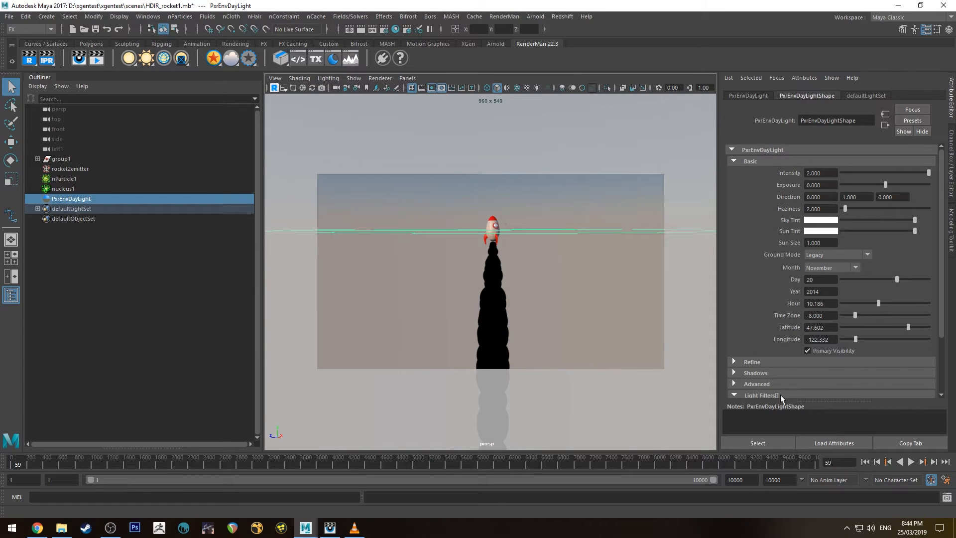
pyautogui.moveTo(629, 270)
pyautogui.keyDown('alt'); pyautogui.mouseDown()
pyautogui.moveTo(642, 250)
pyautogui.moveTo(614, 225)
pyautogui.moveTo(636, 220)
pyautogui.mouseUp(); pyautogui.keyUp('alt')
pyautogui.click(274, 88)
# Step: Render the view in a separate RenderMan window and adjust the PxrEnvDayLight's Hour to about 10.884
pyautogui.scroll(-4, 540, 295)
pyautogui.moveTo(540, 294)
pyautogui.keyDown('alt'); pyautogui.mouseDown()
pyautogui.moveTo(512, 256)
pyautogui.moveTo(522, 252)
pyautogui.moveTo(451, 249)
pyautogui.mouseUp(); pyautogui.keyUp('alt')
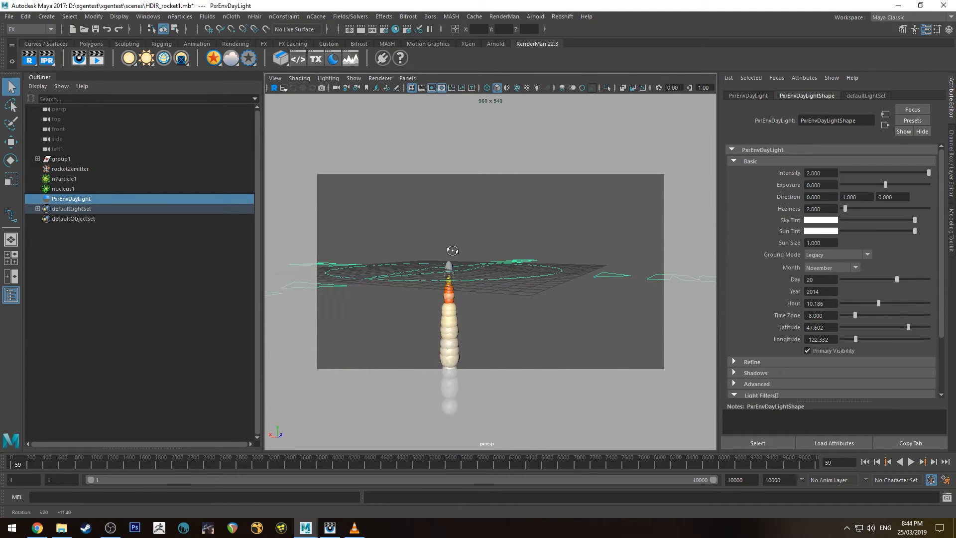
pyautogui.click(52, 59)
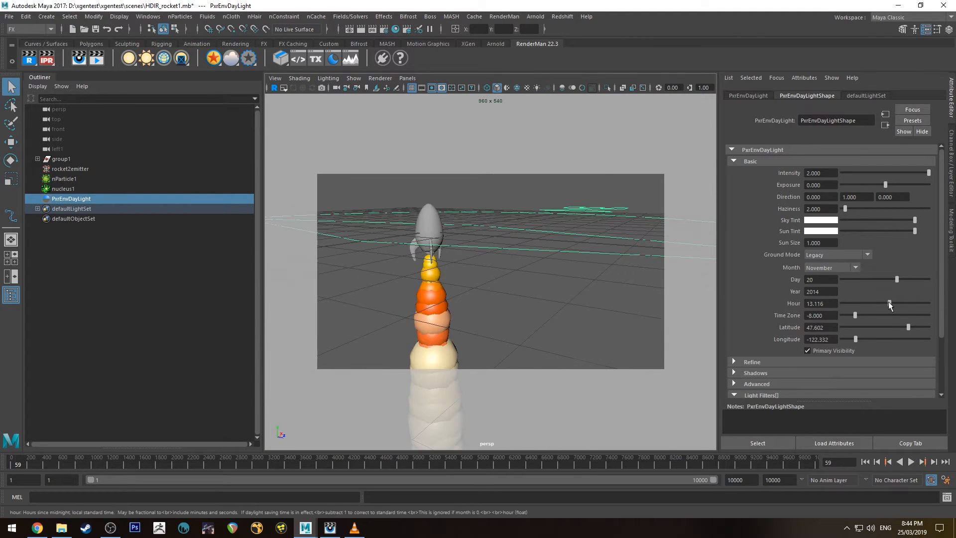
pyautogui.moveTo(888, 303); pyautogui.dragTo(881, 302)
pyautogui.press('e')
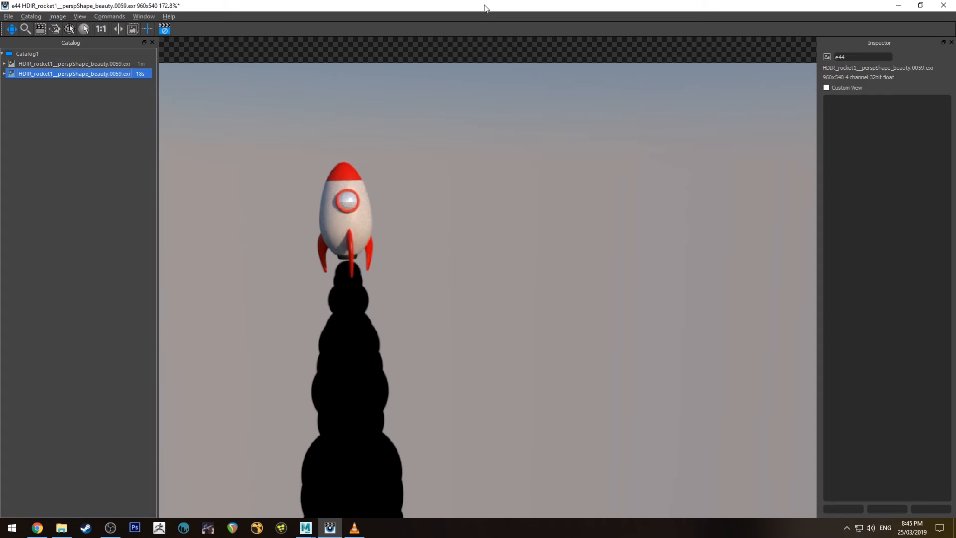
pyautogui.moveTo(486, 9); pyautogui.dragTo(955, 284)
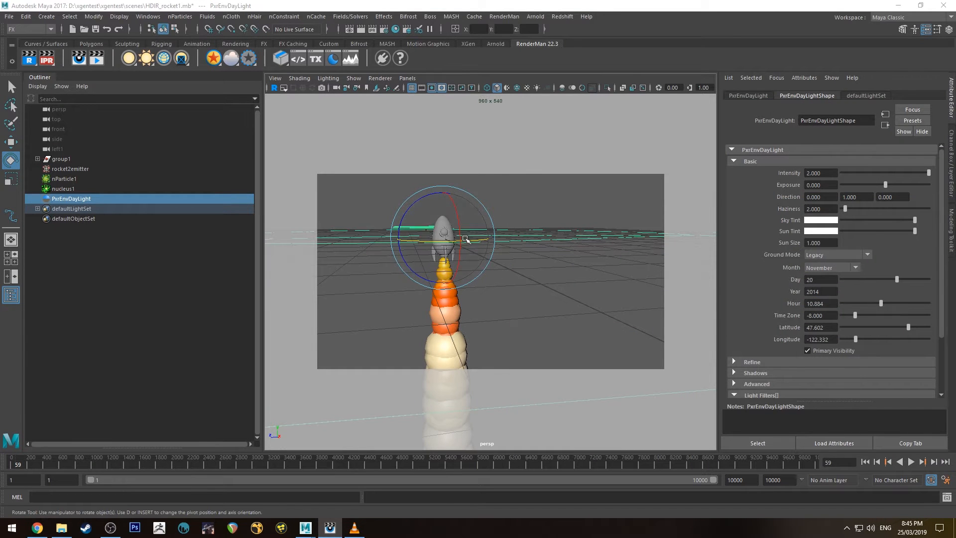
pyautogui.rightClick(47, 58)
pyautogui.click(64, 64)
# Step: Examine how the day light's compass is oriented around the rocket and its smoke trail
pyautogui.press('q')
pyautogui.click(514, 194)
pyautogui.keyDown('alt'); pyautogui.moveTo(513, 185); pyautogui.dragTo(483, 241); pyautogui.keyUp('alt')
pyautogui.click(567, 203)
pyautogui.scroll(-8, 464, 201)
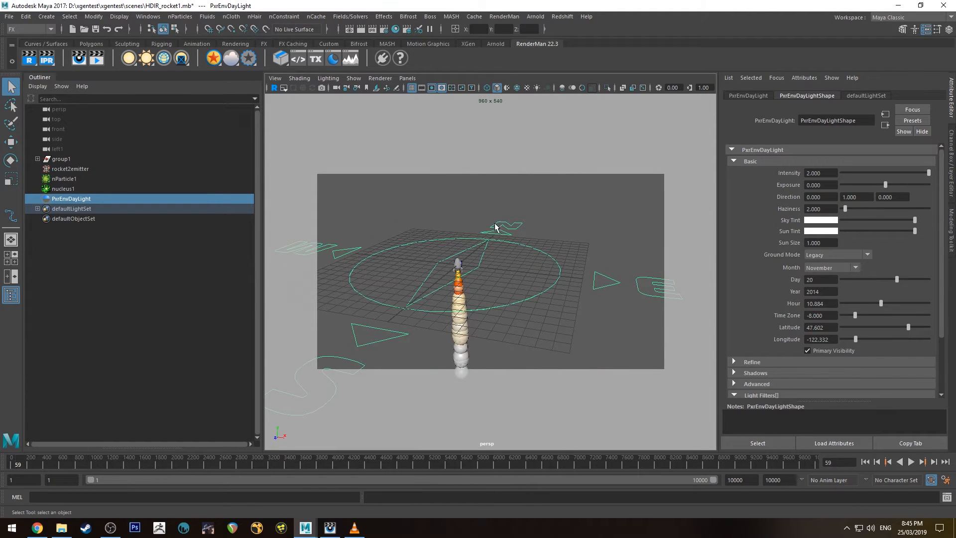
pyautogui.press('e')
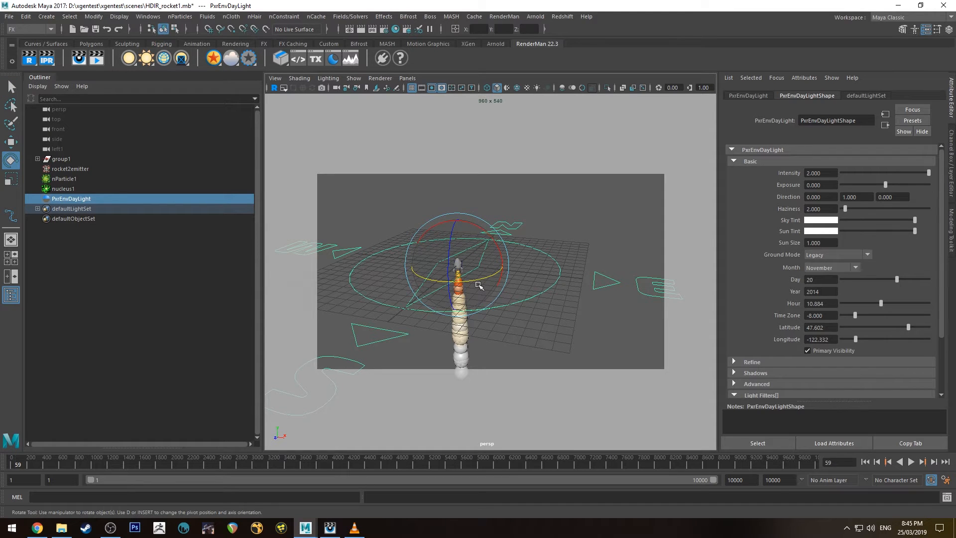
pyautogui.press('q')
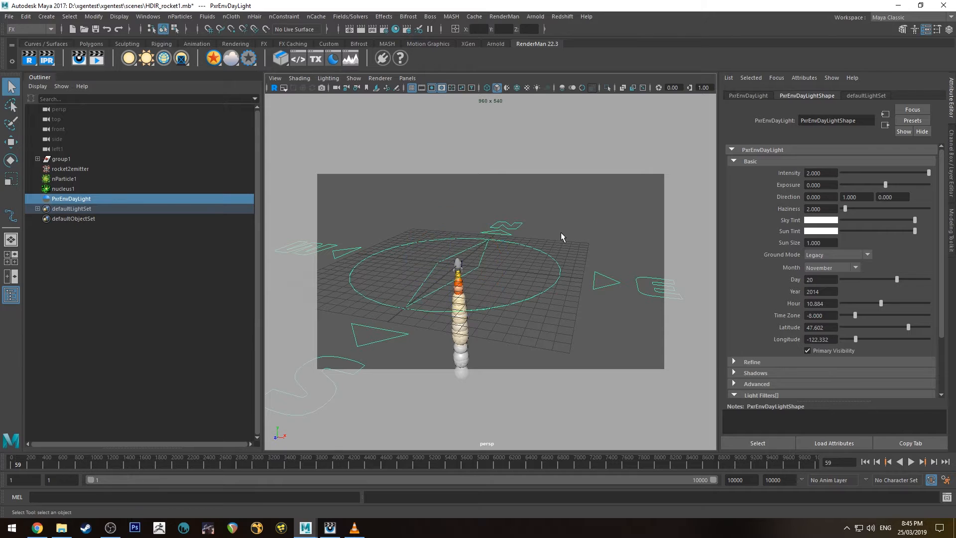
pyautogui.keyDown('alt'); pyautogui.moveTo(561, 239); pyautogui.dragTo(484, 220); pyautogui.keyUp('alt')
pyautogui.keyDown('alt'); pyautogui.moveTo(467, 262); pyautogui.dragTo(491, 237); pyautogui.keyUp('alt')
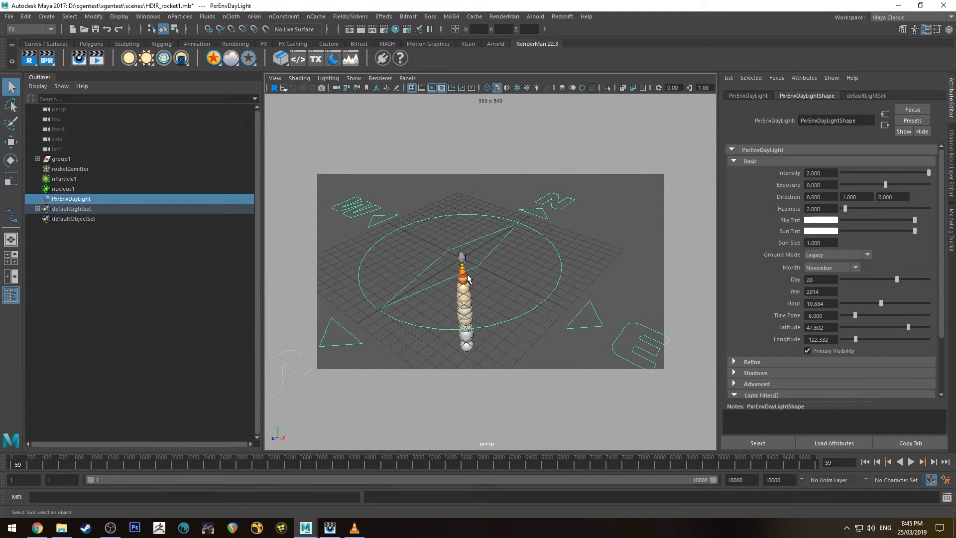
pyautogui.keyDown('alt'); pyautogui.moveTo(485, 263); pyautogui.dragTo(501, 277); pyautogui.keyUp('alt')
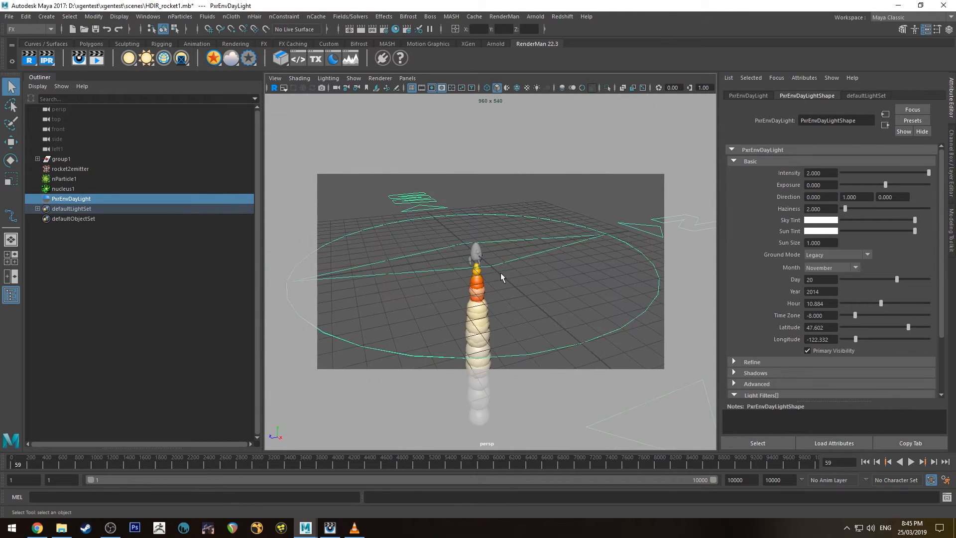
pyautogui.scroll(2, 501, 277)
pyautogui.keyDown('alt'); pyautogui.moveTo(504, 277); pyautogui.dragTo(507, 255, button='middle'); pyautogui.keyUp('alt')
# Step: Assign a new PxrSurface material to nParticle1 and rename it PxrSmoke in the Hypershade
pyautogui.click(475, 270)
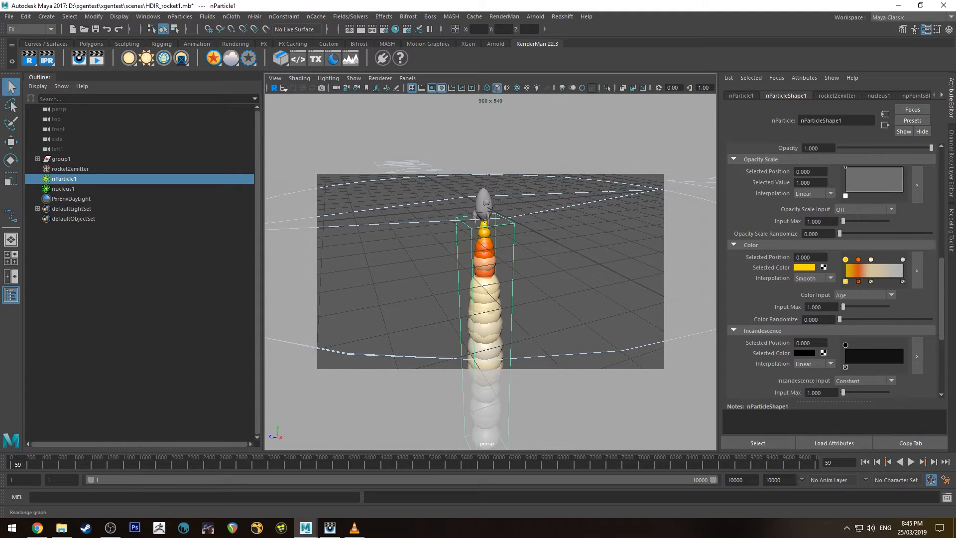
pyautogui.click(231, 58)
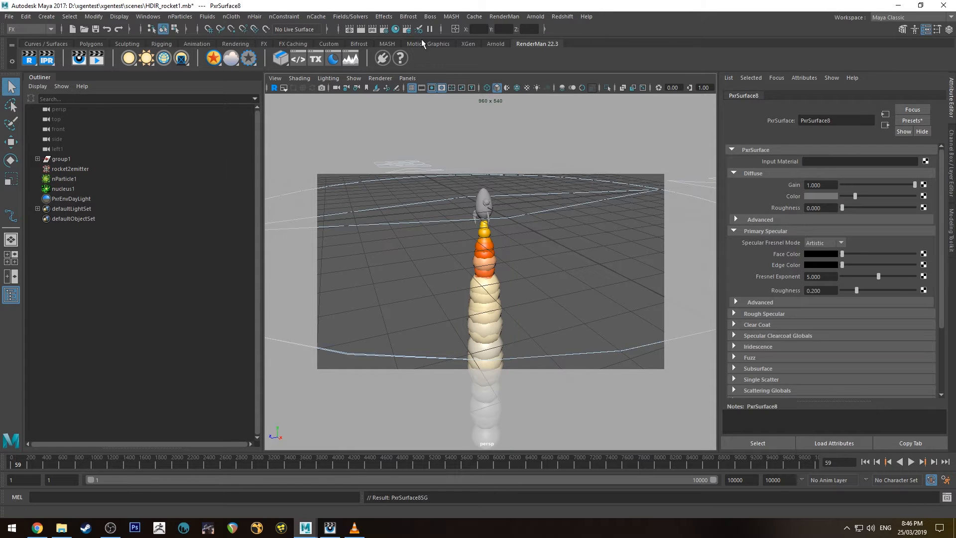
pyautogui.click(396, 29)
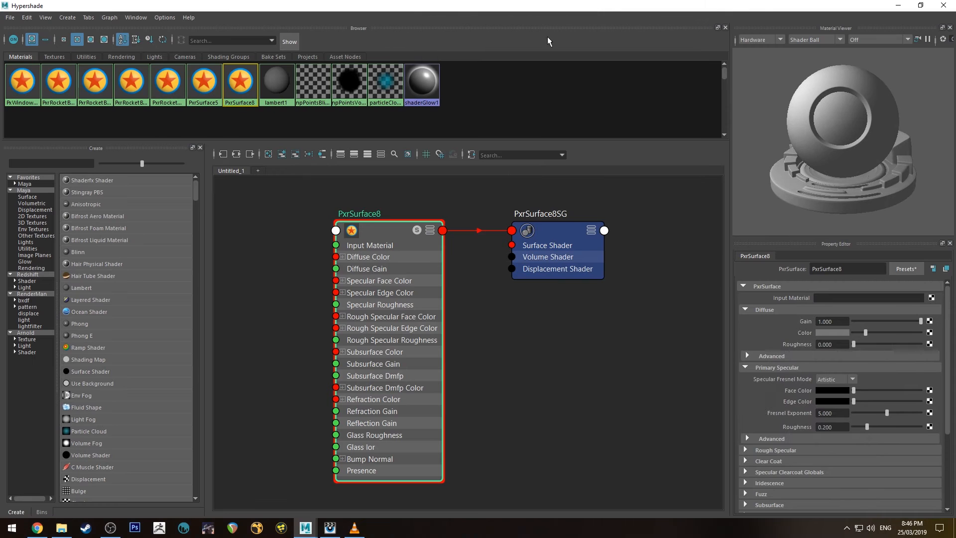
pyautogui.moveTo(852, 270); pyautogui.dragTo(824, 284)
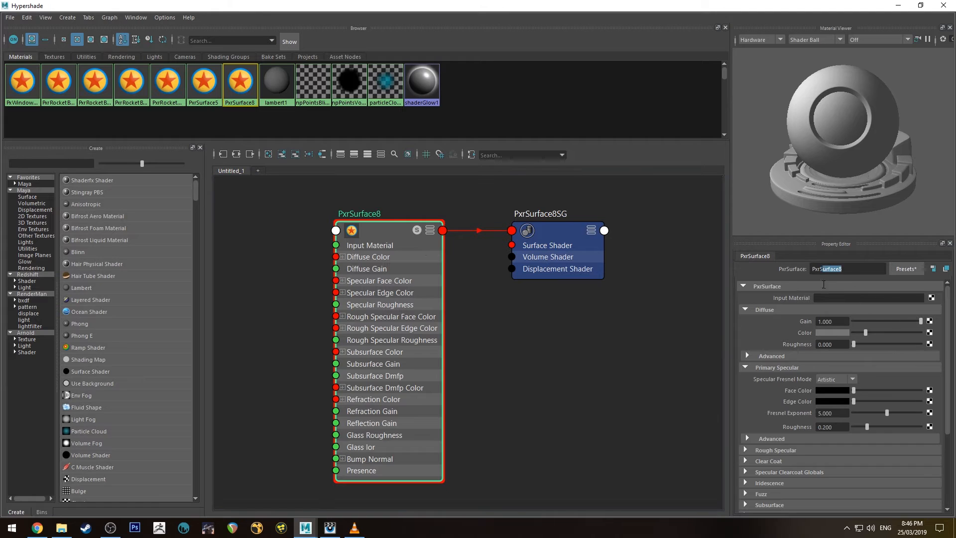
pyautogui.write('Smoke')
pyautogui.press('Return')
pyautogui.click(298, 257)
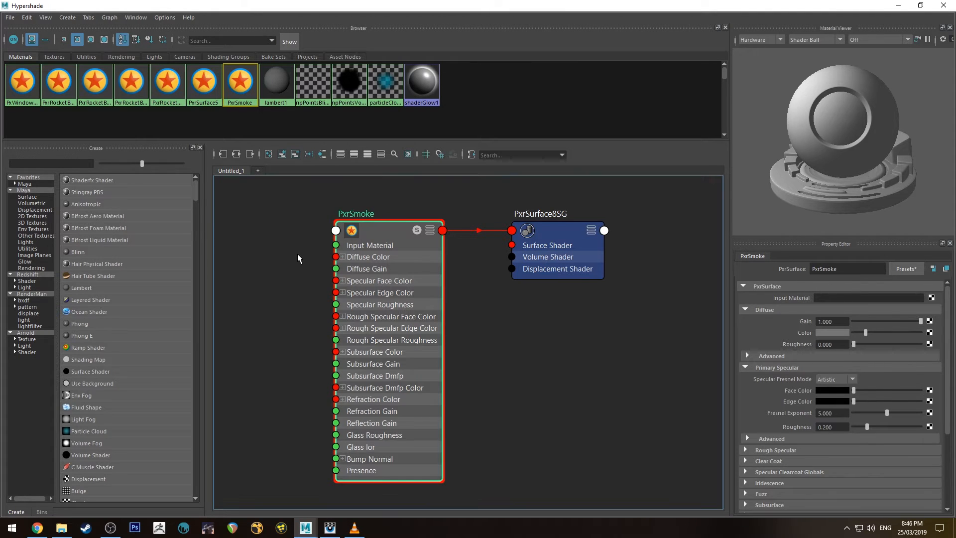
# Step: Add a PxrPrimvar node to the graph beside the inputs of the PxrSmoke material
pyautogui.moveTo(622, 4); pyautogui.dragTo(563, 3)
pyautogui.keyDown('alt'); pyautogui.moveTo(249, 288); pyautogui.dragTo(463, 294, button='middle'); pyautogui.keyUp('alt')
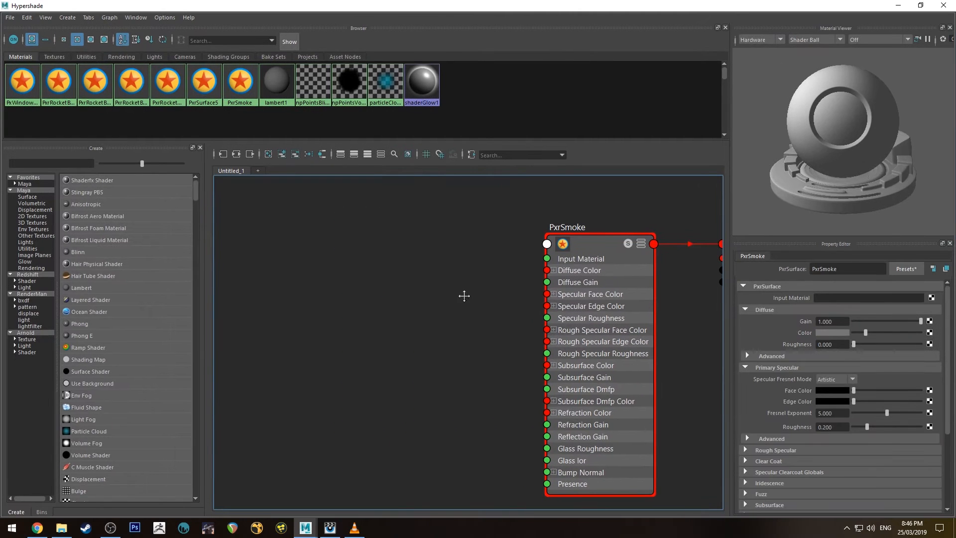
pyautogui.press('Tab')
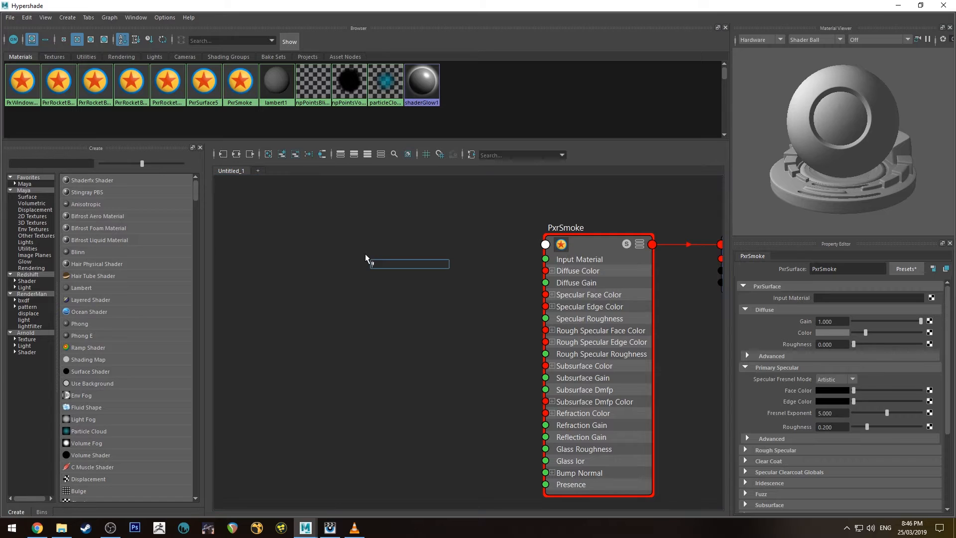
pyautogui.write('PxrPrimvar')
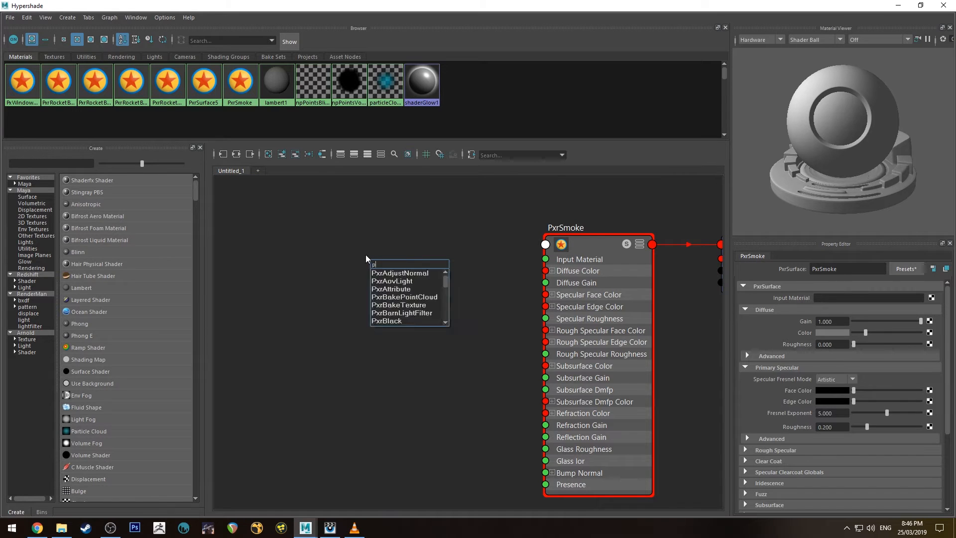
pyautogui.press('Return')
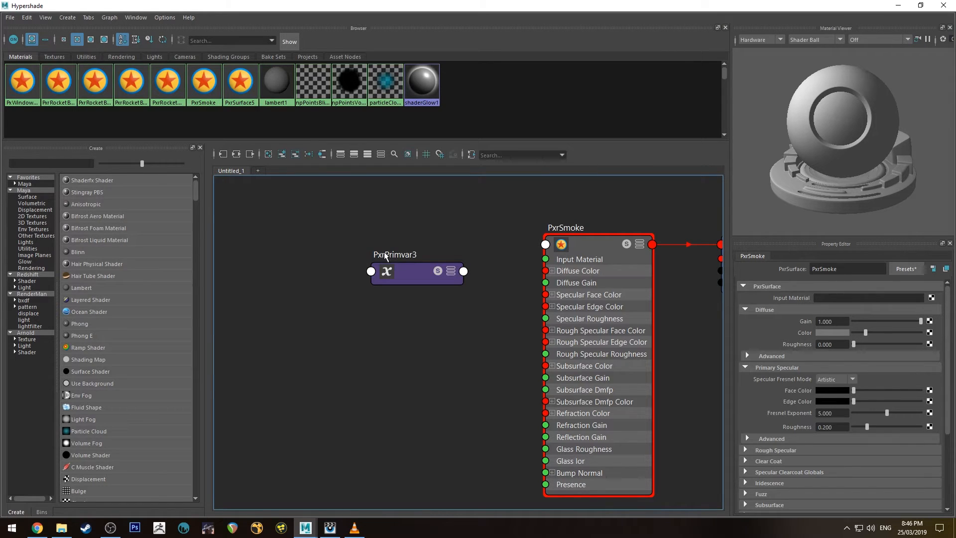
# Step: Set the PxrPrimvar node's variable name to Cs and its variable type to color
pyautogui.click(392, 271)
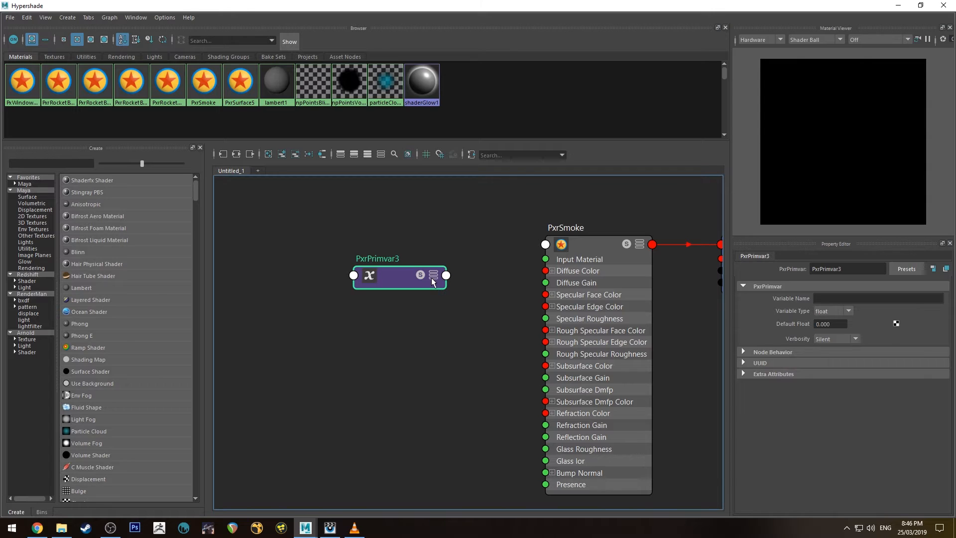
pyautogui.click(876, 298)
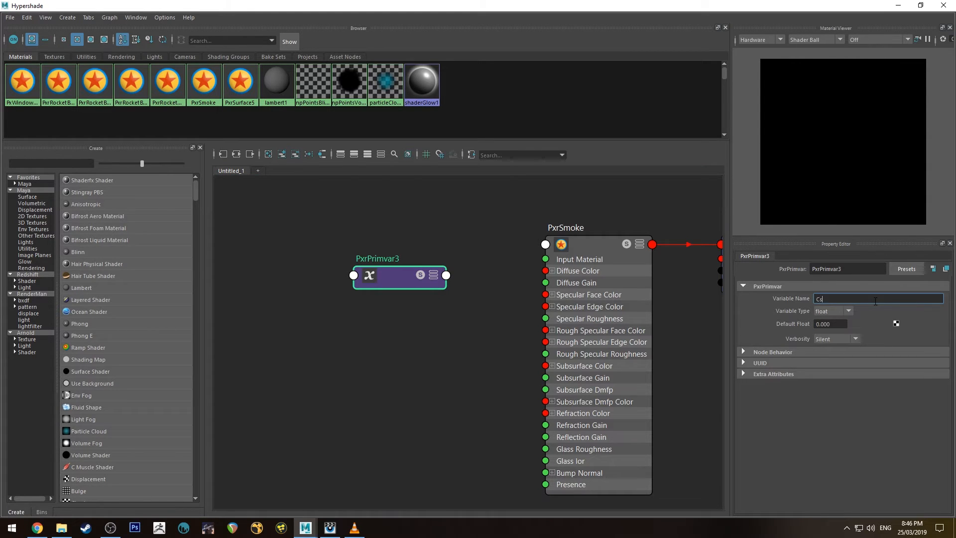
pyautogui.click(838, 310)
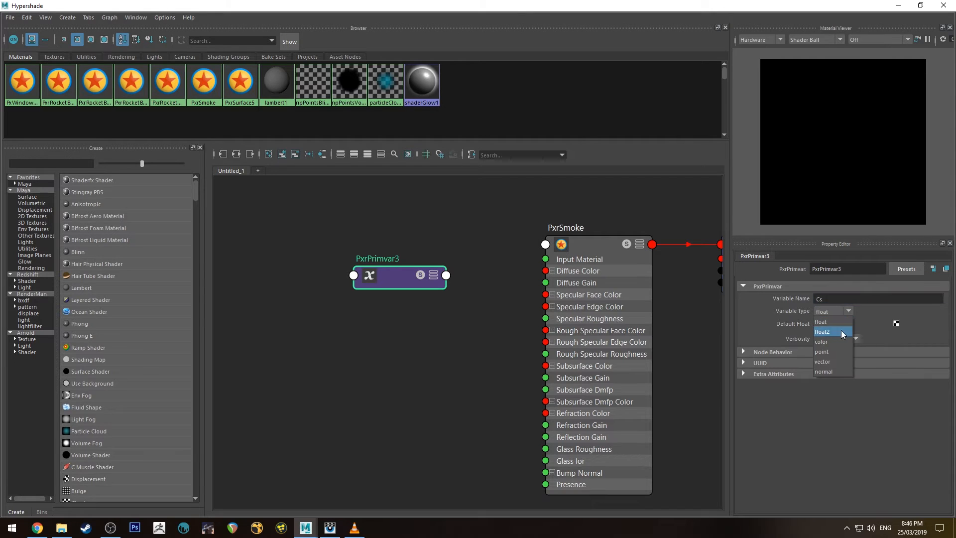
pyautogui.click(838, 340)
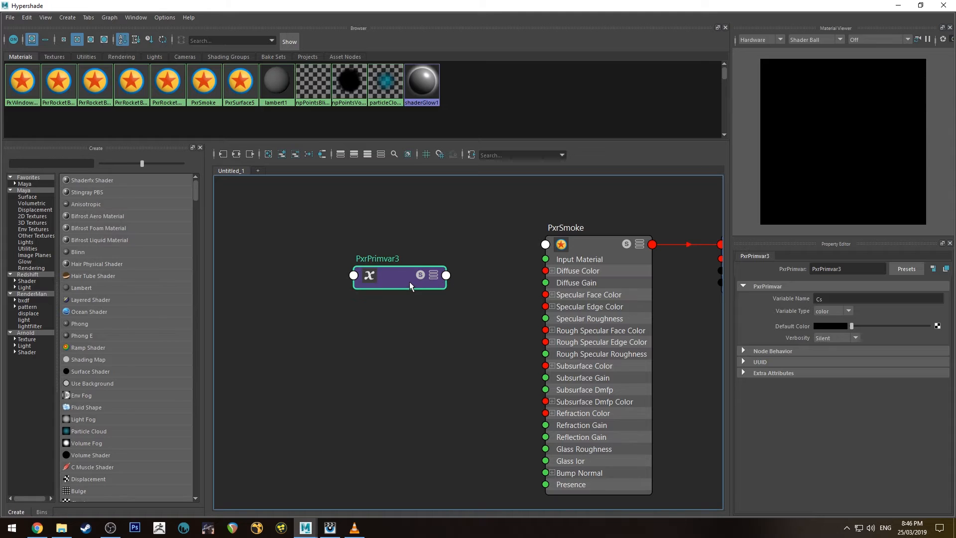
# Step: Connect the Cs primvar's Result RGB to the Diffuse Color of PxrSmoke and move the primvar node up level with the material
pyautogui.press('3')
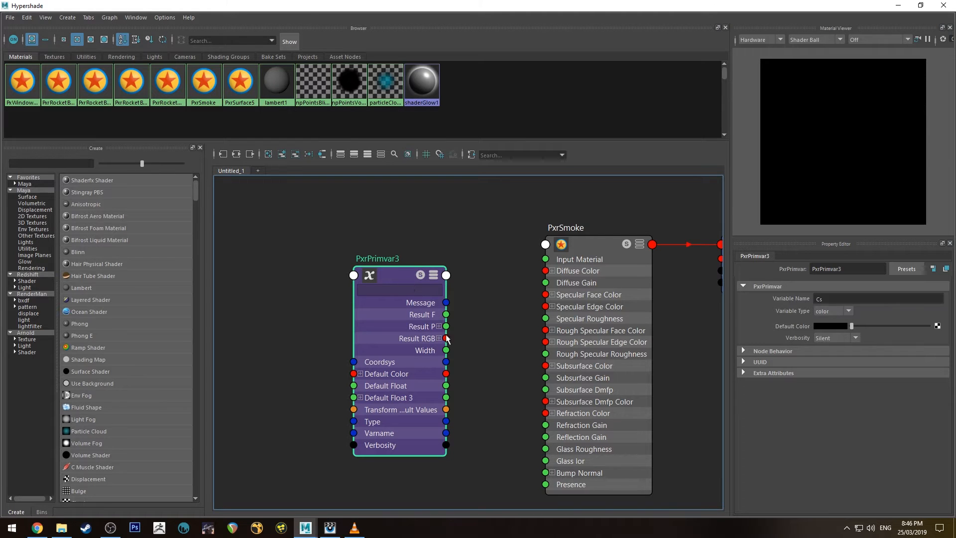
pyautogui.moveTo(446, 338); pyautogui.dragTo(545, 270)
pyautogui.moveTo(385, 276); pyautogui.dragTo(384, 247)
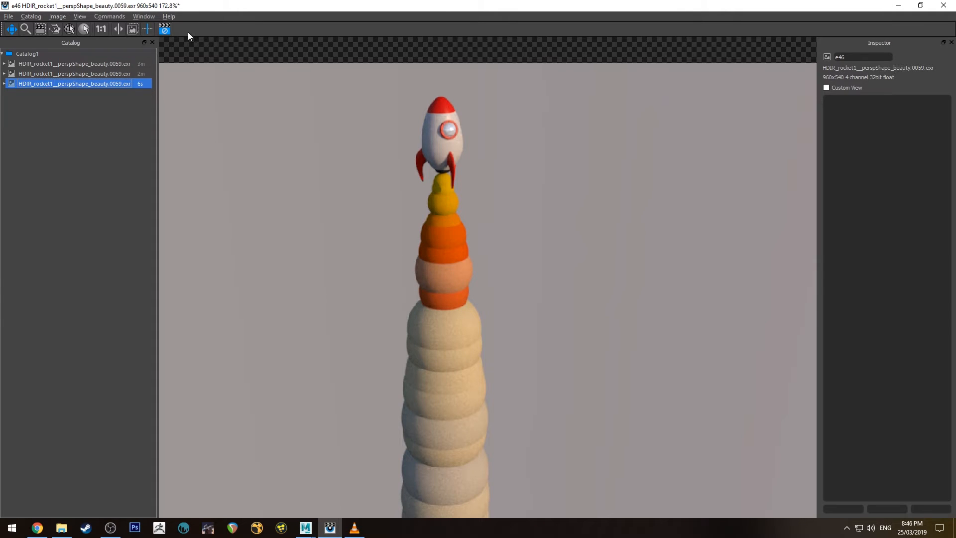
# Step: Select nParticle1 in the scene and examine its Opacity Scale, Color and Incandescence ramp settings
pyautogui.moveTo(209, 4); pyautogui.dragTo(955, 249)
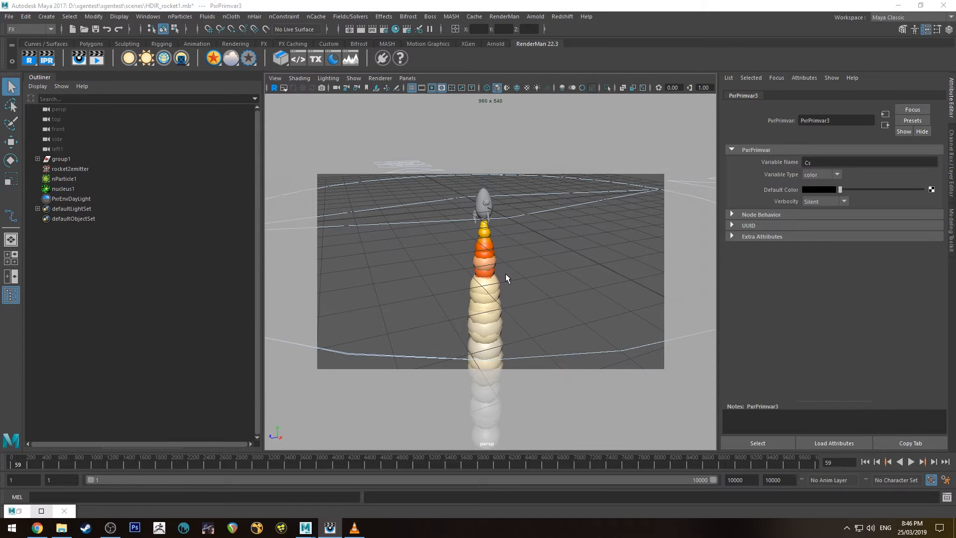
pyautogui.keyDown('alt'); pyautogui.moveTo(506, 274); pyautogui.dragTo(498, 238); pyautogui.keyUp('alt')
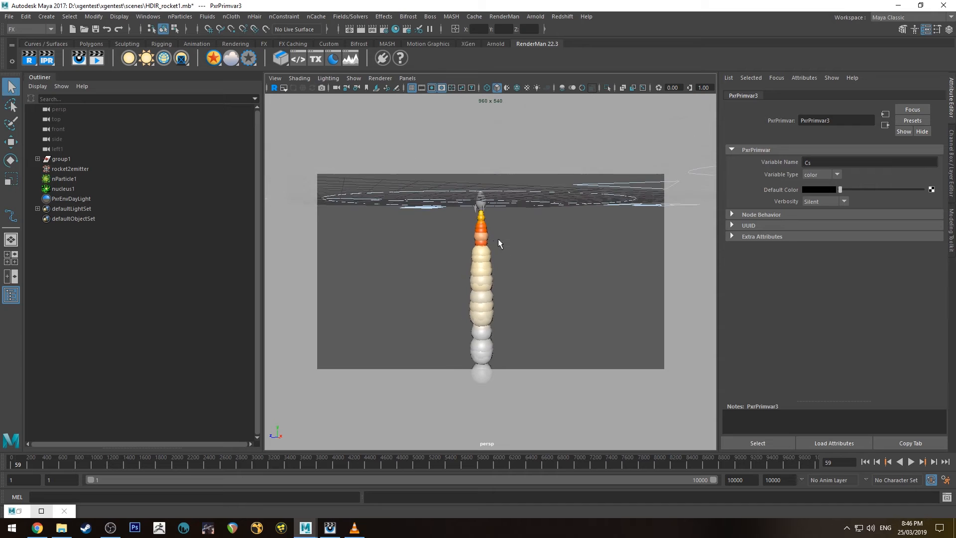
pyautogui.click(64, 168)
pyautogui.click(70, 179)
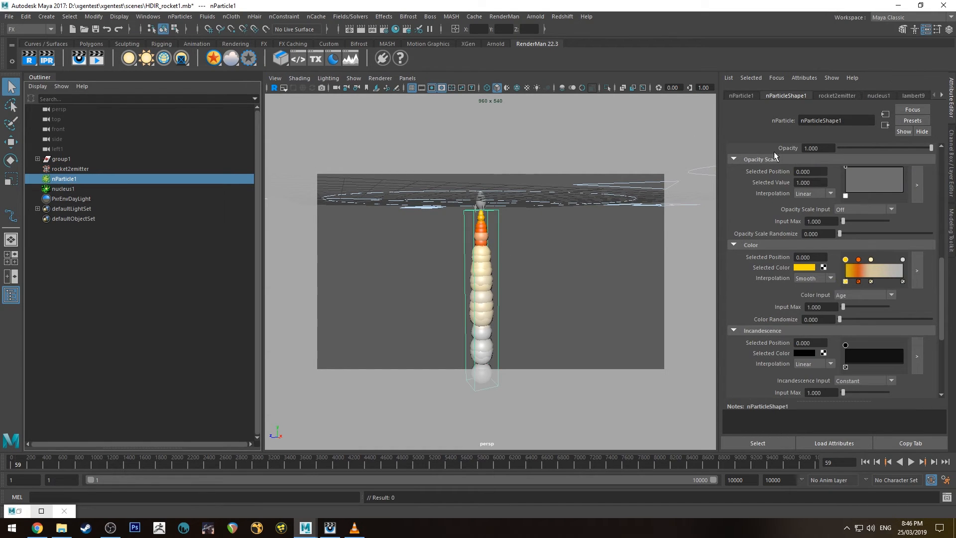
pyautogui.scroll(-3, 747, 197)
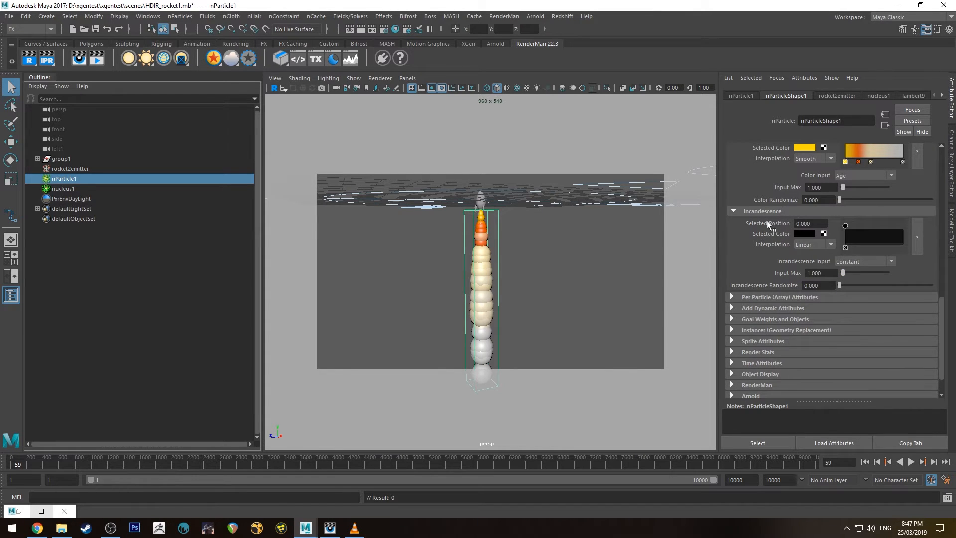
pyautogui.scroll(3, 762, 225)
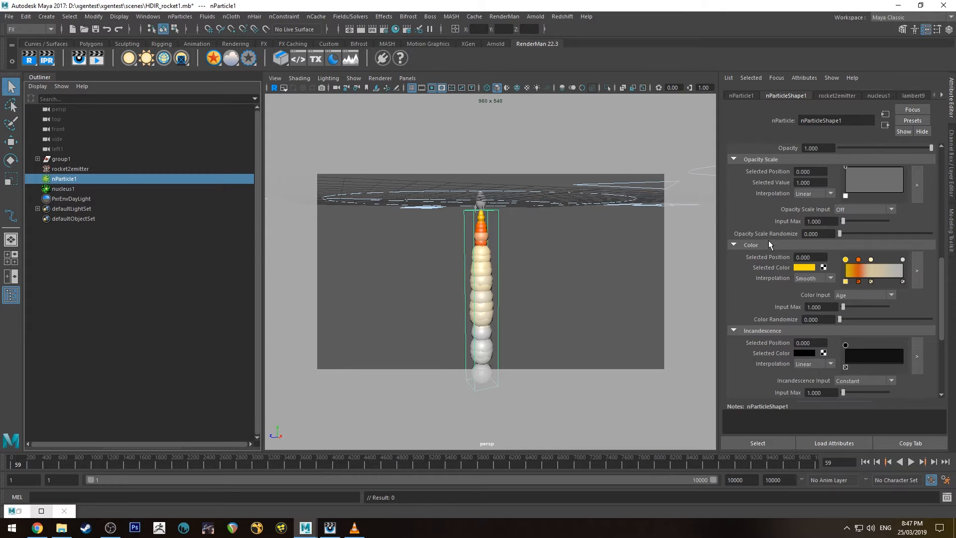
pyautogui.scroll(2, 748, 208)
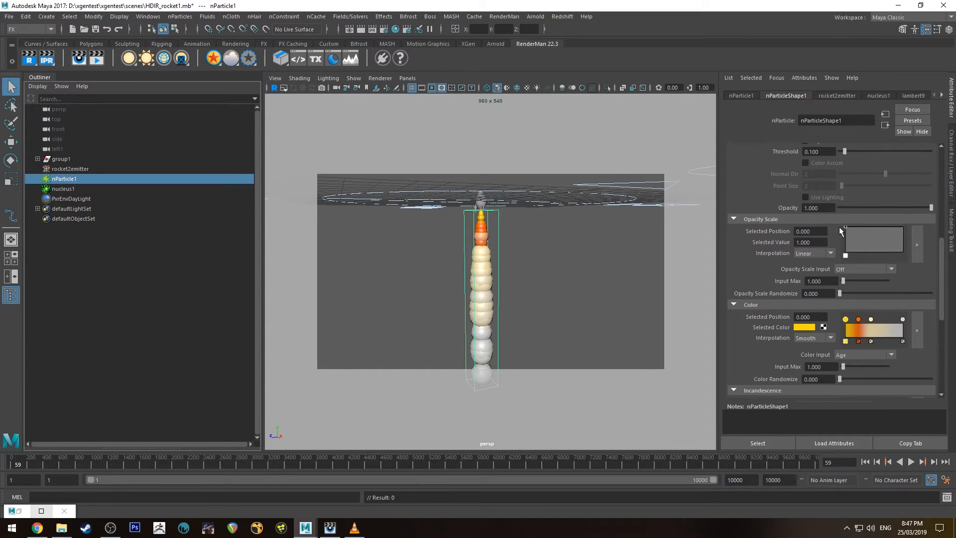
pyautogui.scroll(-2, 751, 228)
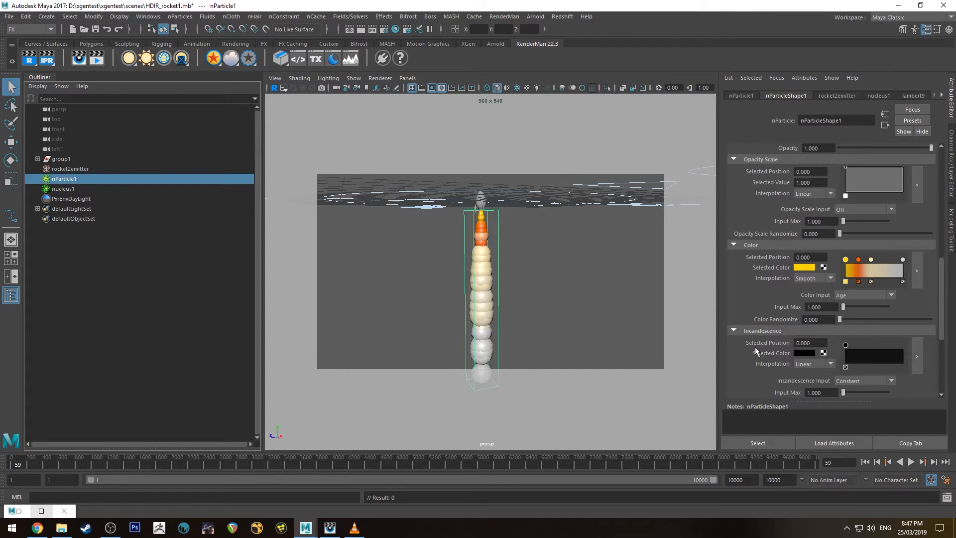
pyautogui.scroll(2, 850, 233)
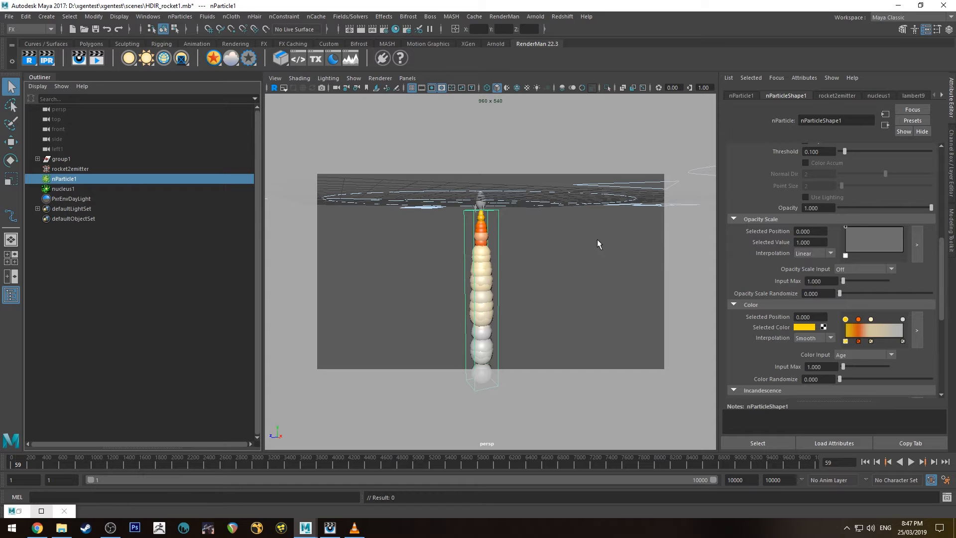
pyautogui.keyDown('alt'); pyautogui.moveTo(512, 247); pyautogui.dragTo(504, 232, button='middle'); pyautogui.keyUp('alt')
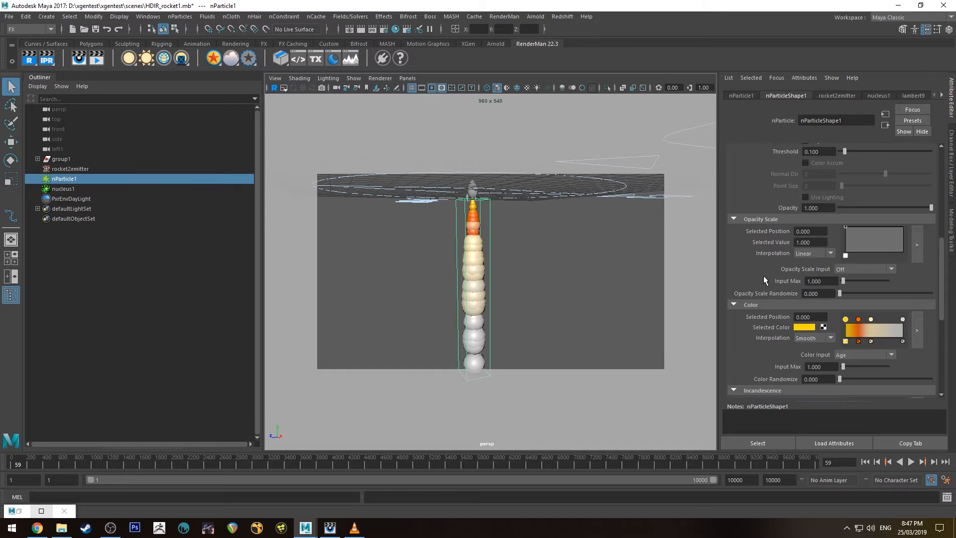
# Step: Drive nParticle1's Opacity Scale by Age, with a ramp starting at 1 and dropping to about 0.64 near position 0.45
pyautogui.scroll(-2, 763, 277)
pyautogui.scroll(3, 831, 268)
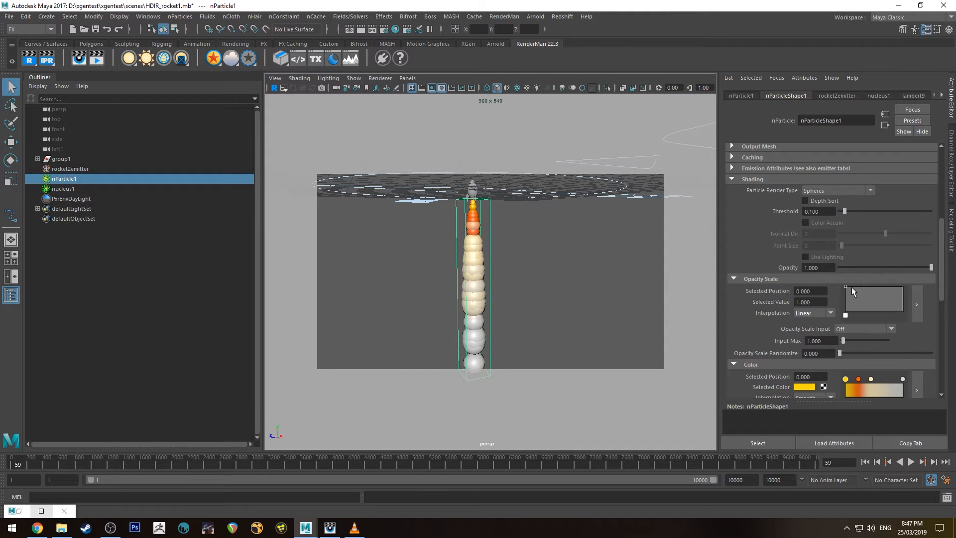
pyautogui.moveTo(846, 288); pyautogui.dragTo(845, 305)
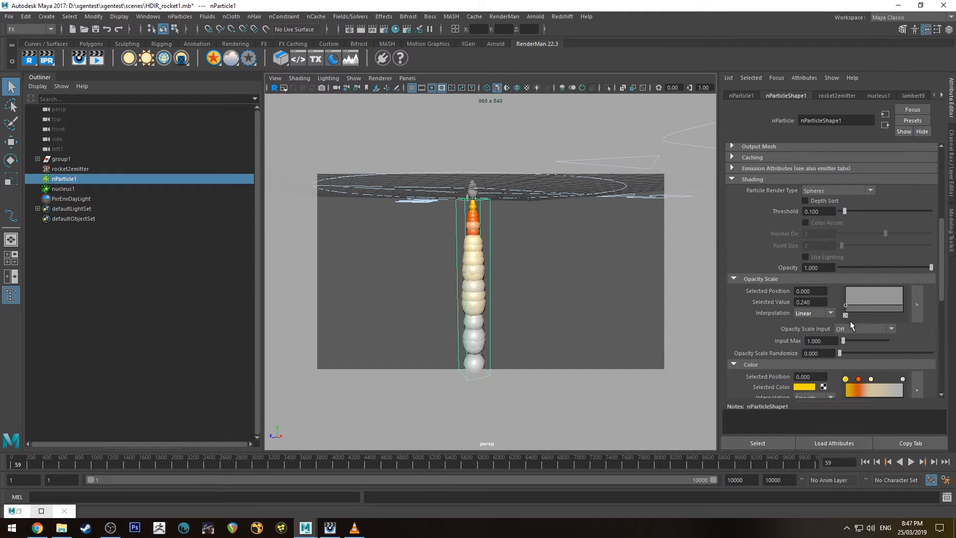
pyautogui.click(847, 329)
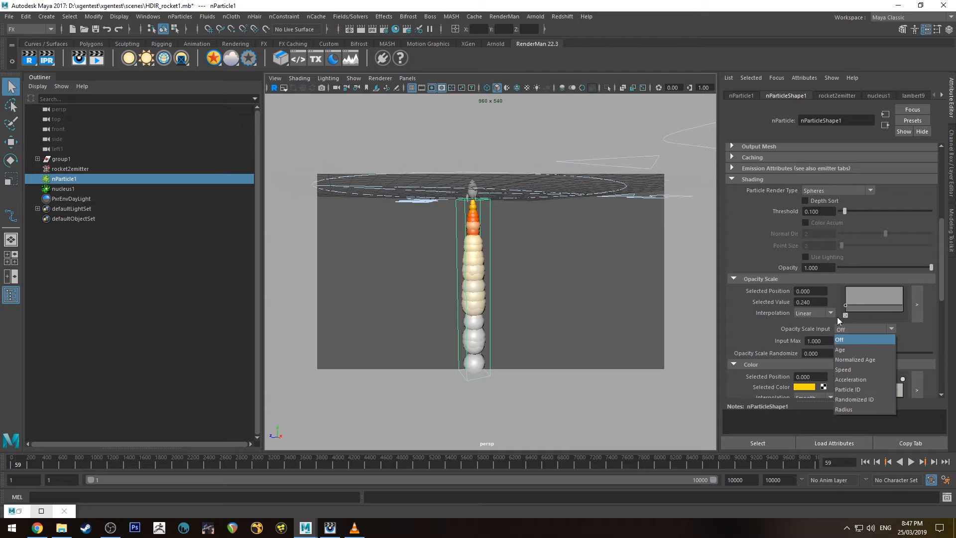
pyautogui.click(859, 349)
pyautogui.moveTo(847, 306); pyautogui.dragTo(844, 285)
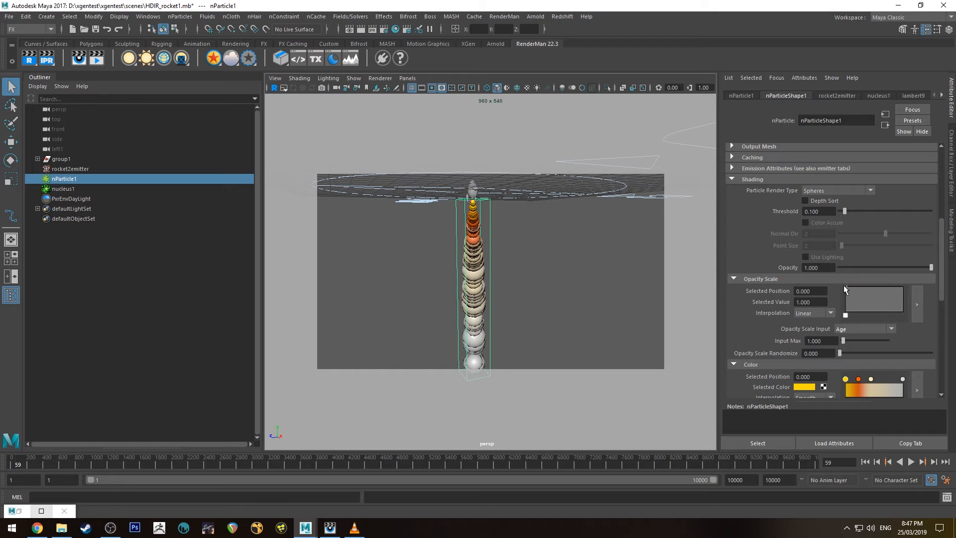
pyautogui.click(871, 295)
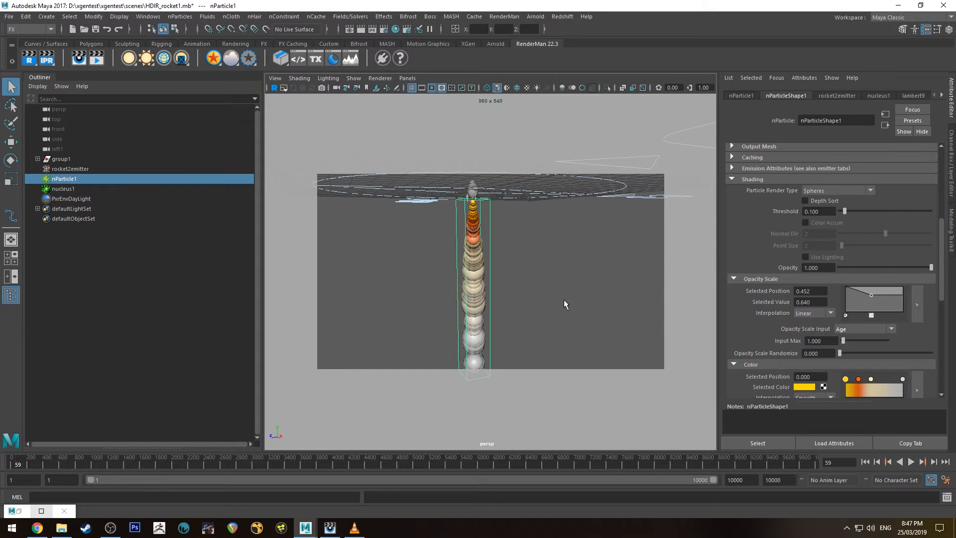
pyautogui.keyDown('alt'); pyautogui.moveTo(564, 300); pyautogui.dragTo(545, 228); pyautogui.keyUp('alt')
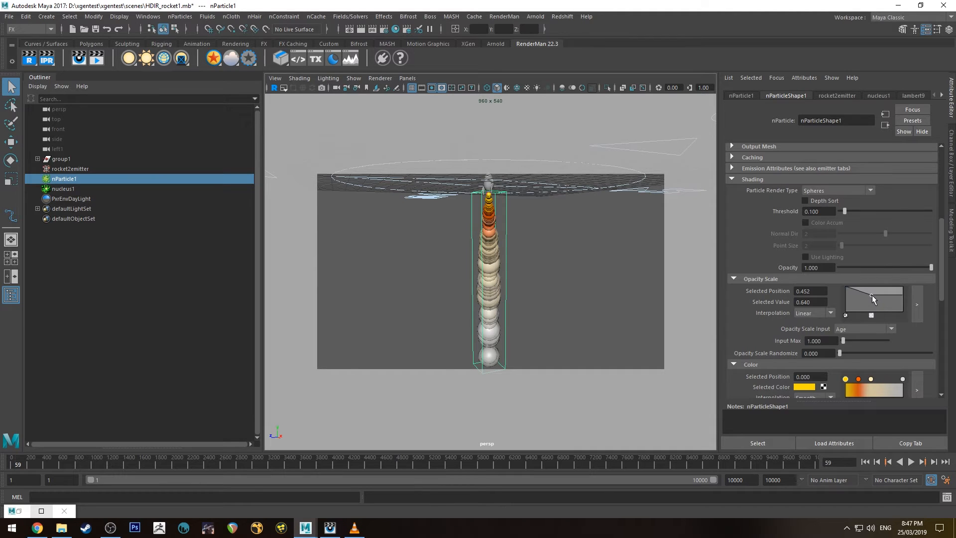
pyautogui.moveTo(871, 295)
pyautogui.mouseDown()
pyautogui.moveTo(891, 315)
pyautogui.moveTo(869, 296)
pyautogui.mouseUp()
# Step: In the Hypershade, collapse the Cs primvar node to its connected attributes and add a second PxrPrimvar node below it
pyautogui.click(19, 512)
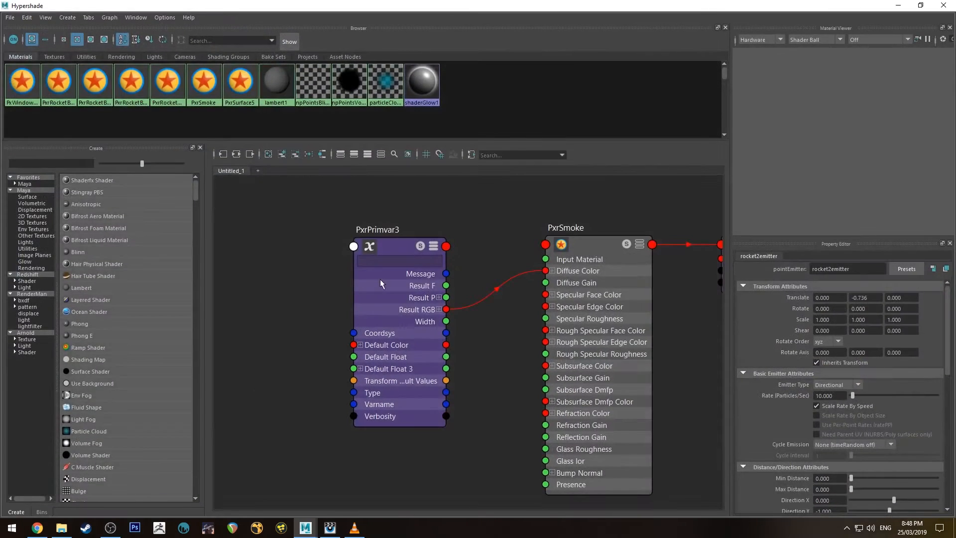
pyautogui.click(375, 252)
pyautogui.press('2')
pyautogui.press('Tab')
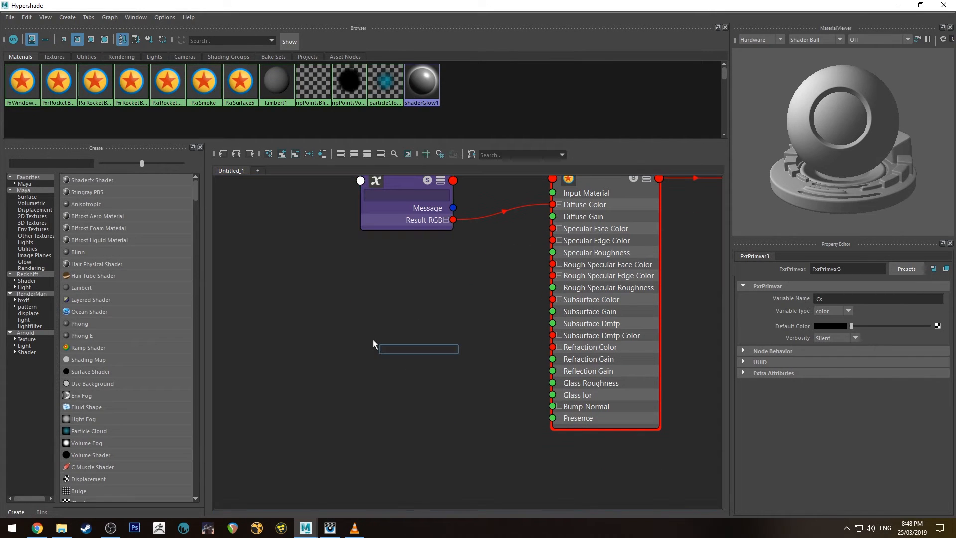
pyautogui.write('pxrpl')
pyautogui.press('BackSpace')
pyautogui.press('BackSpace')
pyautogui.press('BackSpace')
pyautogui.write('ri')
pyautogui.press('Return')
pyautogui.moveTo(421, 366); pyautogui.dragTo(330, 344)
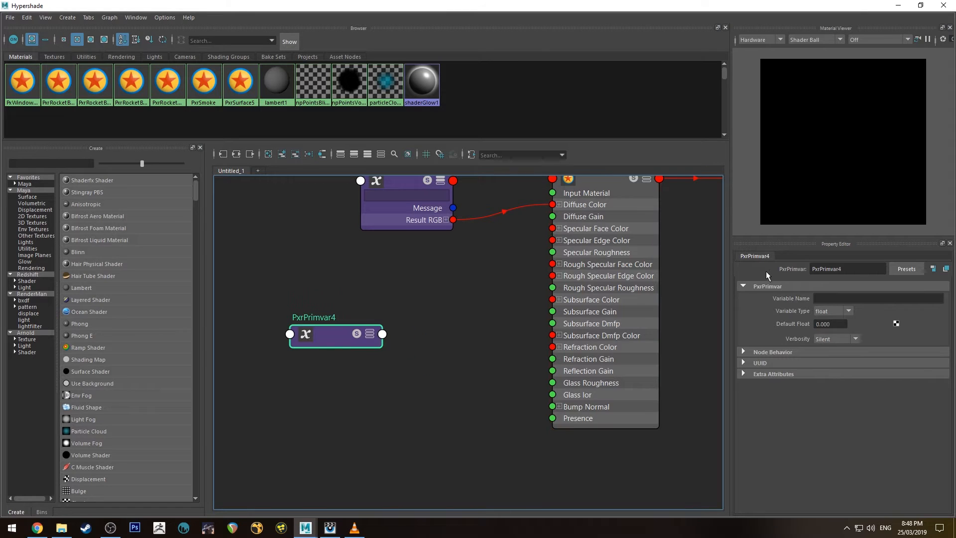
# Step: Set the second PxrPrimvar node's variable name to Os and its variable type to color
pyautogui.click(845, 299)
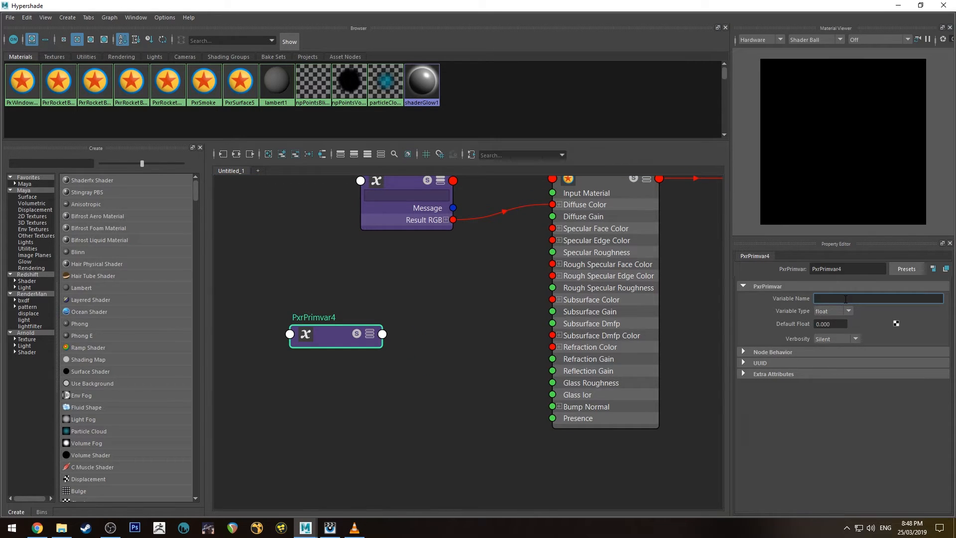
pyautogui.write('Os')
pyautogui.click(842, 311)
pyautogui.click(829, 334)
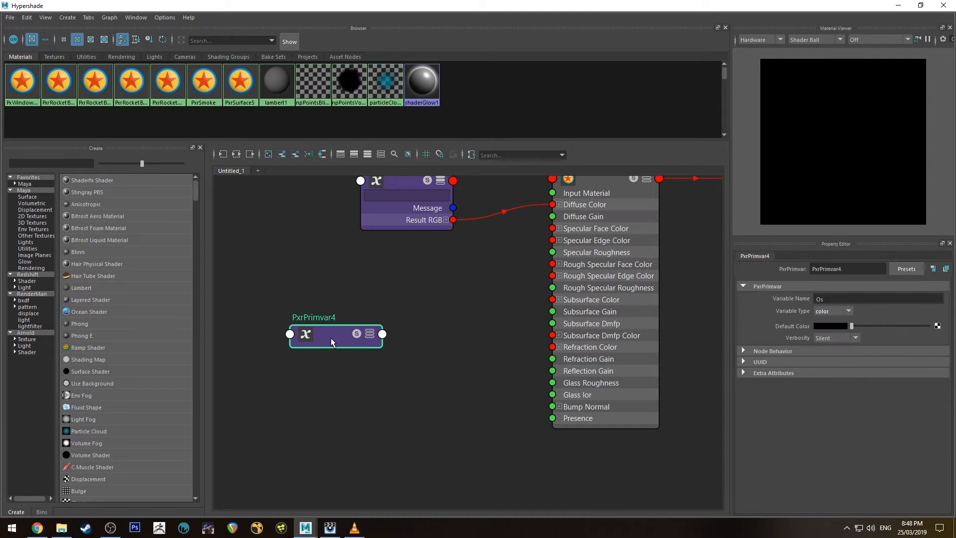
# Step: Add a PxrInvert node beside the expanded Os primvar and connect the primvar's Result RGB to its Input RGB
pyautogui.moveTo(331, 339); pyautogui.dragTo(309, 338)
pyautogui.press('3')
pyautogui.keyDown('alt'); pyautogui.moveTo(375, 359); pyautogui.dragTo(380, 305, button='middle'); pyautogui.keyUp('alt')
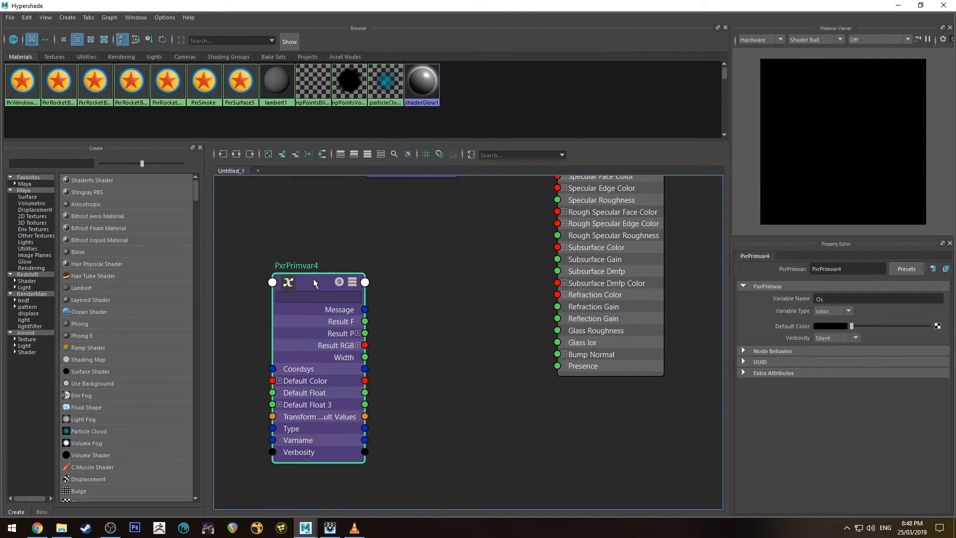
pyautogui.moveTo(313, 280); pyautogui.dragTo(266, 266)
pyautogui.click(387, 289)
pyautogui.keyDown('alt'); pyautogui.moveTo(372, 286); pyautogui.dragTo(406, 283, button='middle'); pyautogui.keyUp('alt')
pyautogui.press('Tab')
pyautogui.write('p')
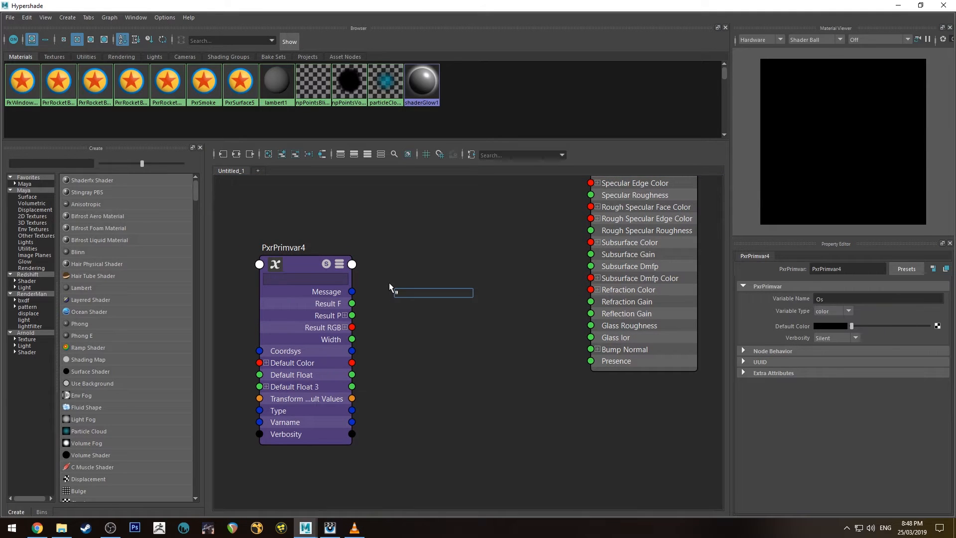
pyautogui.write('xrinv')
pyautogui.press('Return')
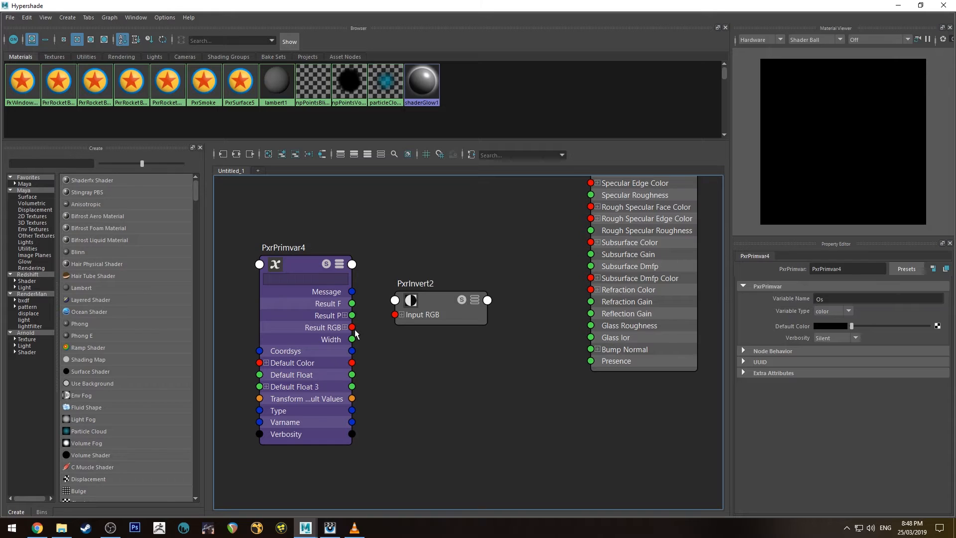
pyautogui.moveTo(352, 327); pyautogui.dragTo(434, 320)
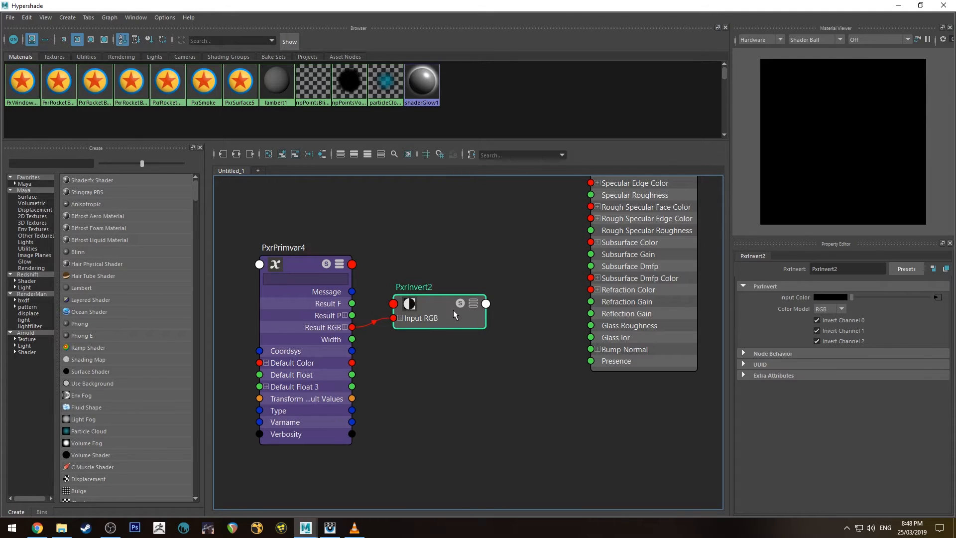
# Step: Add a PxrToFloat node and connect the PxrInvert node's Result RGB to its Input
pyautogui.press('3')
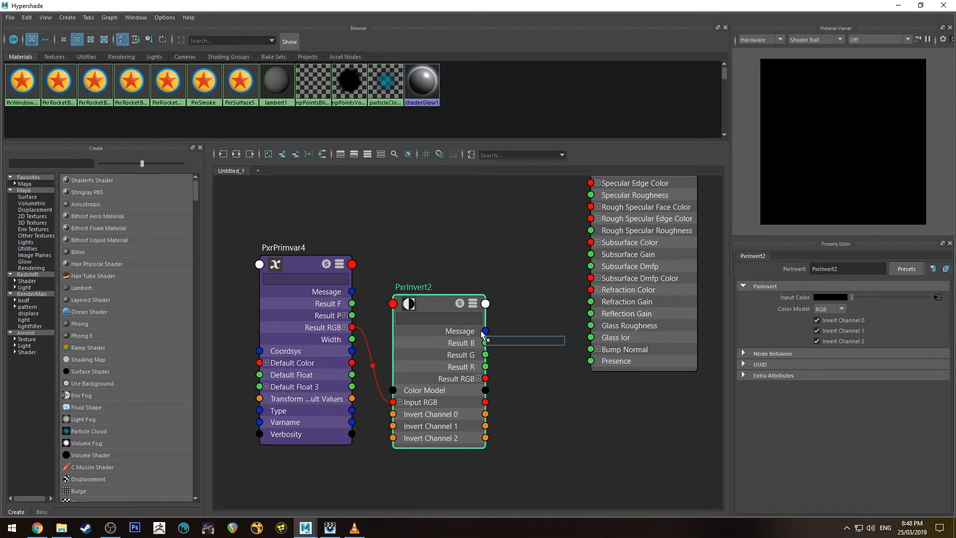
pyautogui.write('tofloa')
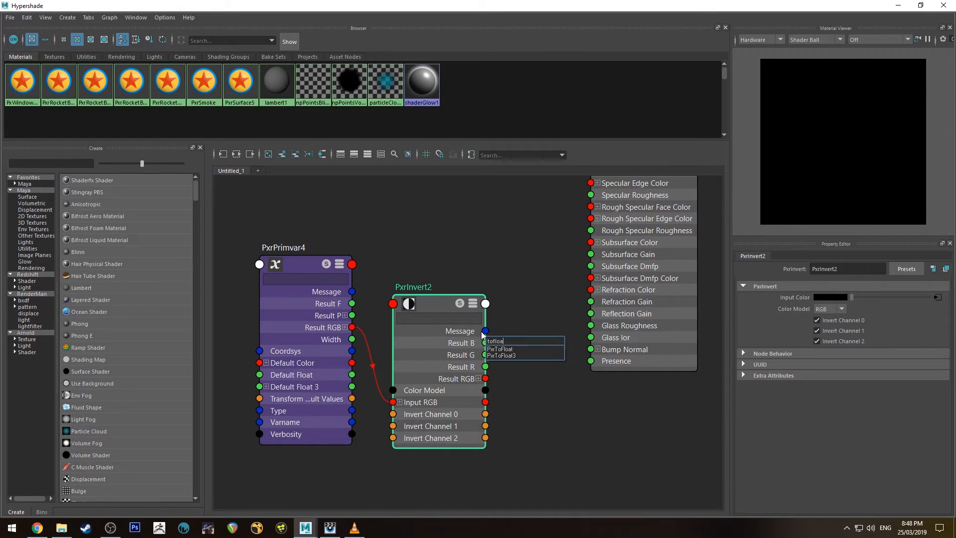
pyautogui.press('Return')
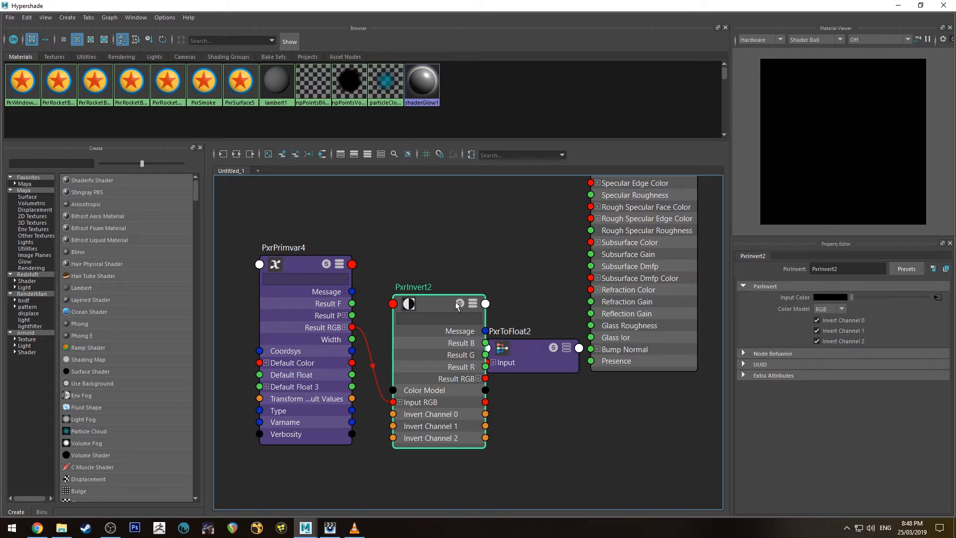
pyautogui.moveTo(458, 306); pyautogui.dragTo(445, 305)
pyautogui.moveTo(471, 377); pyautogui.dragTo(498, 368)
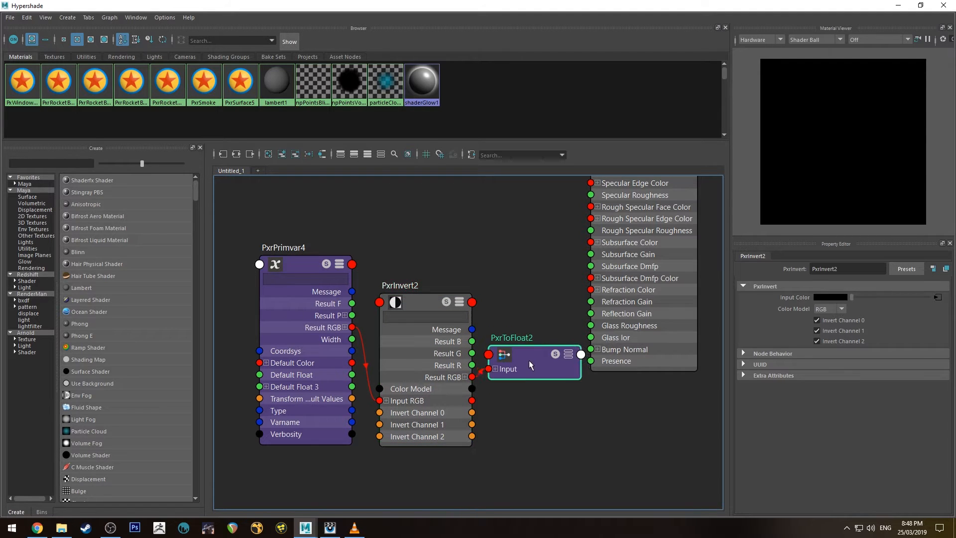
# Step: Expand the PxrToFloat node's attributes and move PxrSmoke farther away from it in the graph
pyautogui.press('3')
pyautogui.moveTo(689, 316); pyautogui.dragTo(721, 326)
pyautogui.keyDown('alt'); pyautogui.moveTo(547, 223); pyautogui.dragTo(453, 337, button='middle'); pyautogui.keyUp('alt')
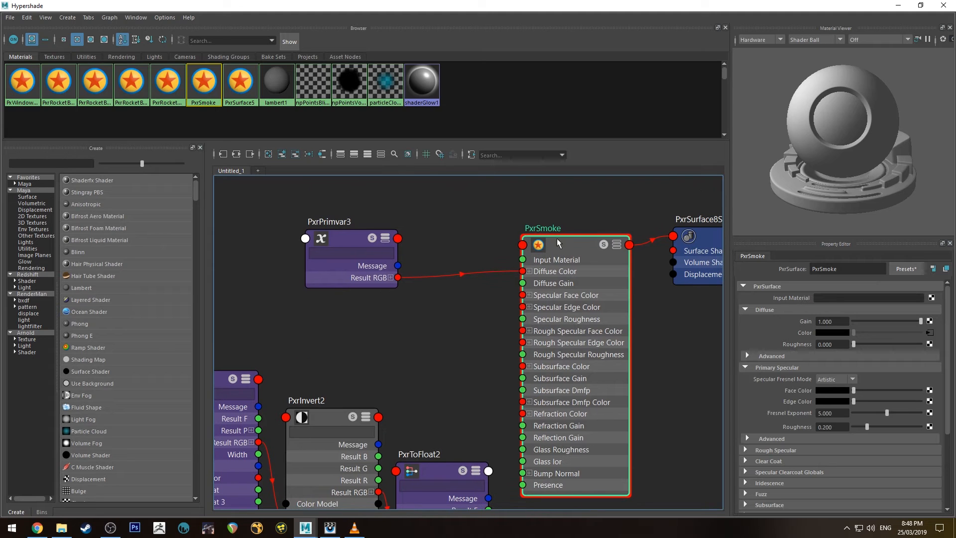
# Step: Show all attributes of the PxrSmoke node and filter them by "glow", nudging the node in the graph
pyautogui.press('3')
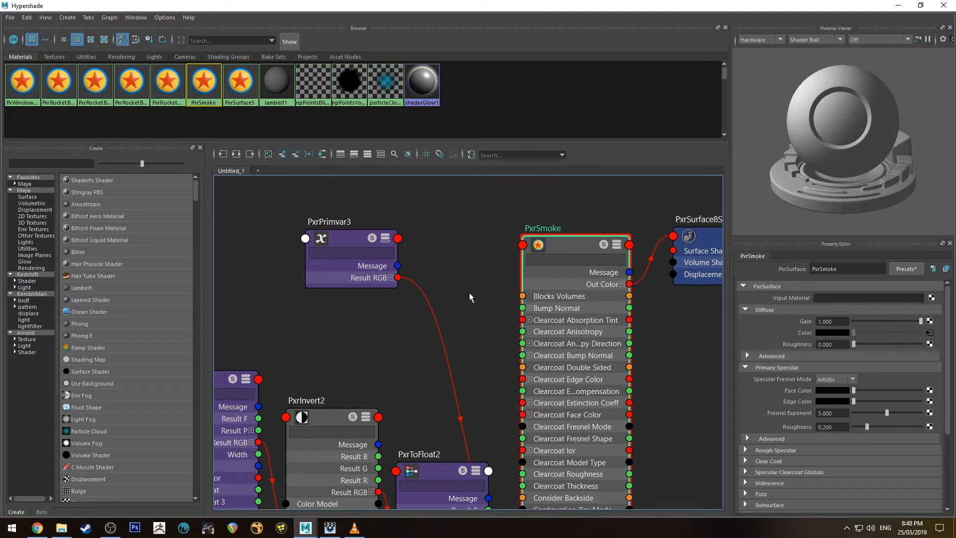
pyautogui.keyDown('alt'); pyautogui.moveTo(469, 298); pyautogui.dragTo(481, 268, button='middle'); pyautogui.keyUp('alt')
pyautogui.click(550, 229)
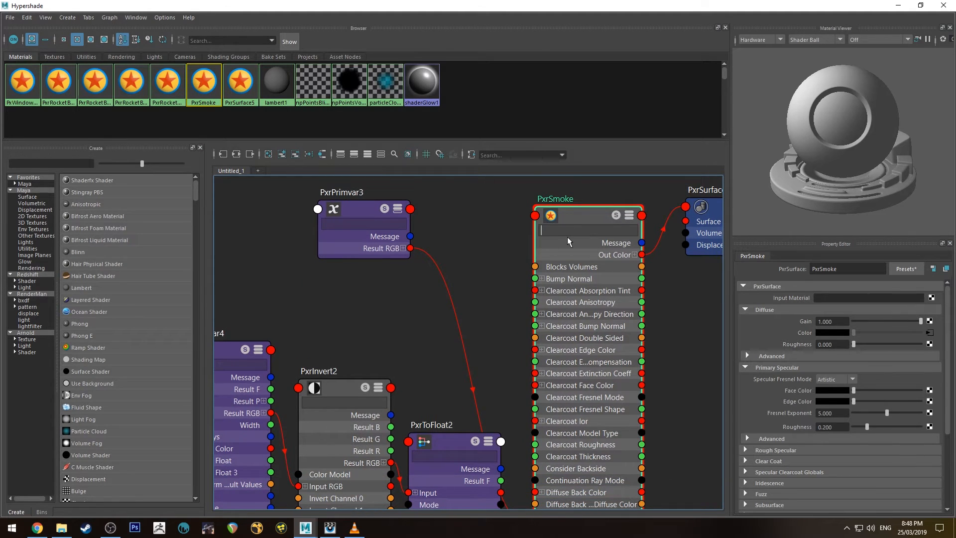
pyautogui.write('glow')
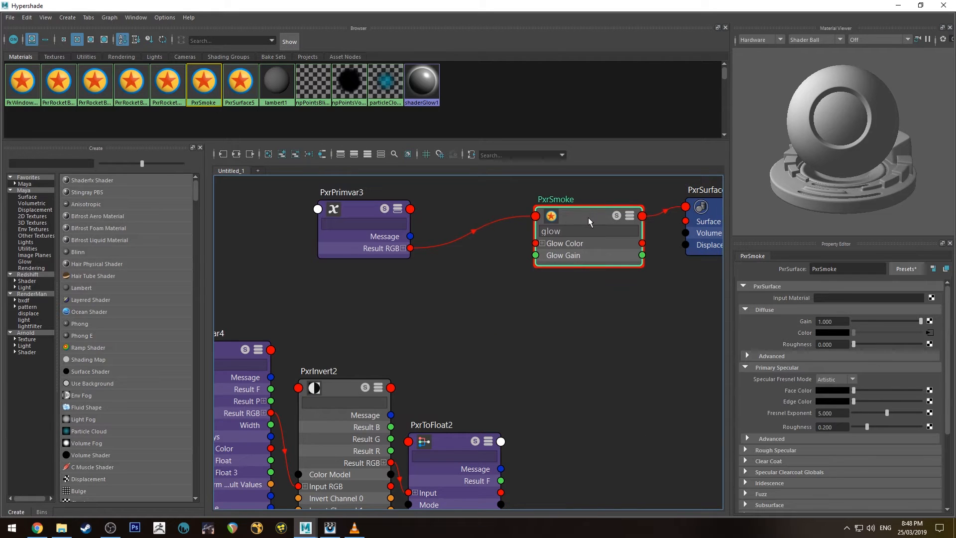
pyautogui.moveTo(587, 217); pyautogui.dragTo(590, 235)
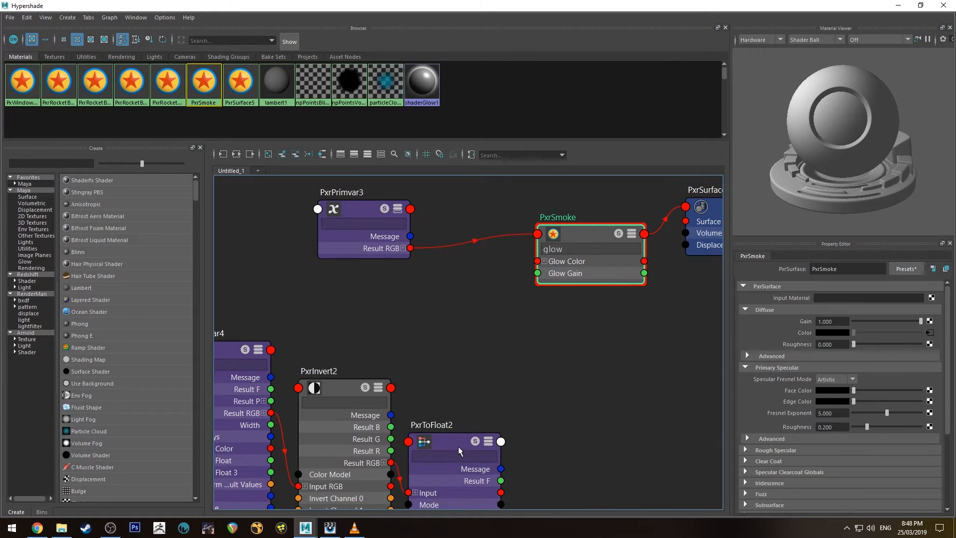
# Step: Connect the PxrToFloat node's Result F to PxrSmoke's Glow Gain and the Cs primvar's Result RGB to its Glow Color
pyautogui.moveTo(459, 451); pyautogui.dragTo(476, 383)
pyautogui.moveTo(518, 413); pyautogui.dragTo(538, 273)
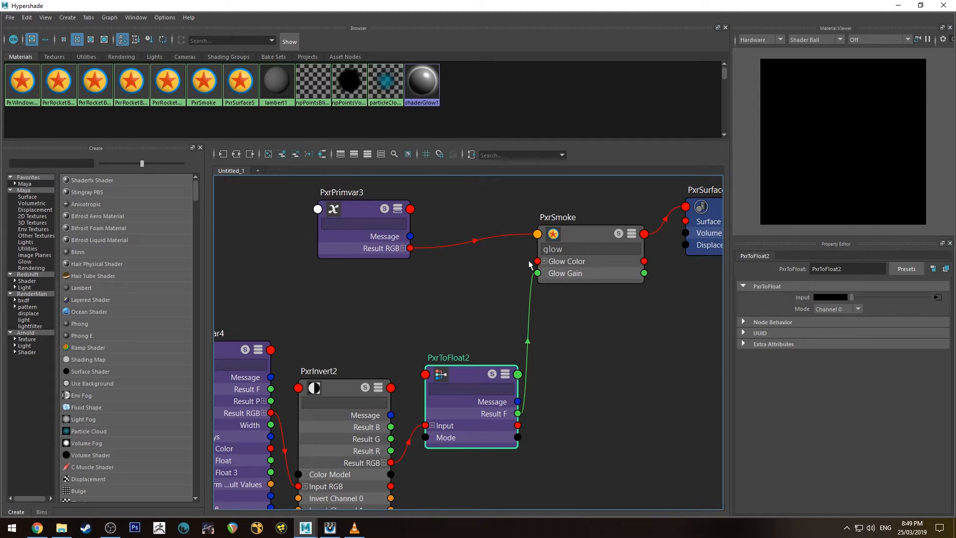
pyautogui.click(362, 212)
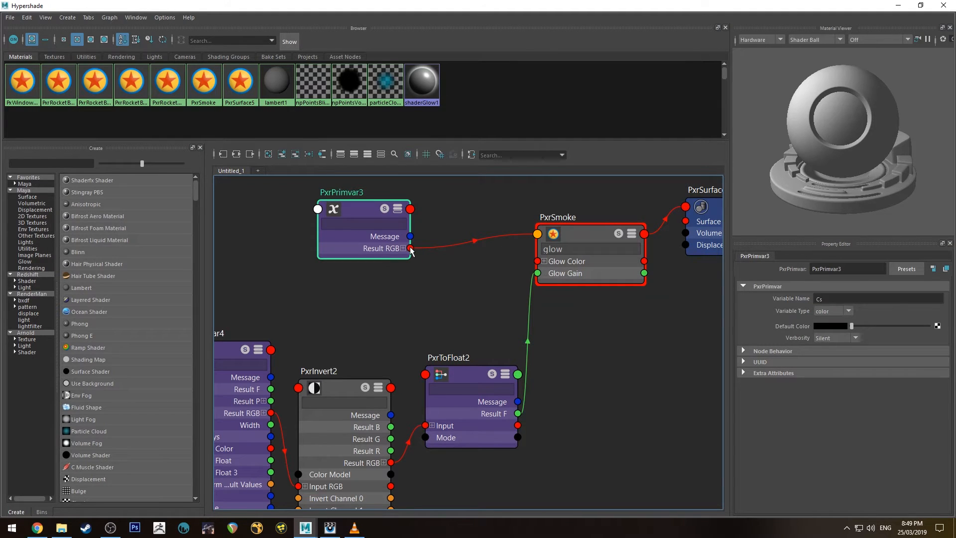
pyautogui.moveTo(411, 248); pyautogui.dragTo(539, 260)
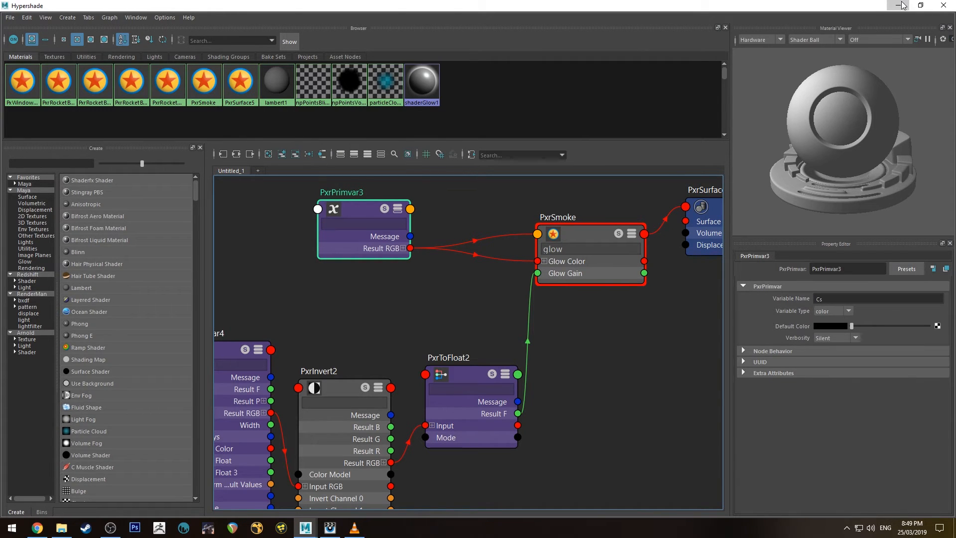
# Step: Run an IPR render of the glowing smoke, compare it with the previous render in the catalog, and stop the render
pyautogui.click(901, 6)
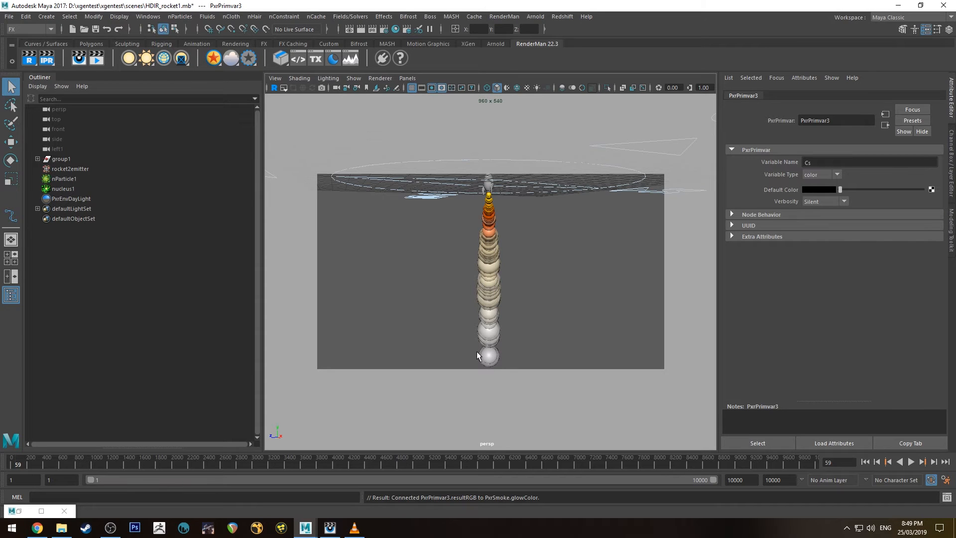
pyautogui.click(47, 58)
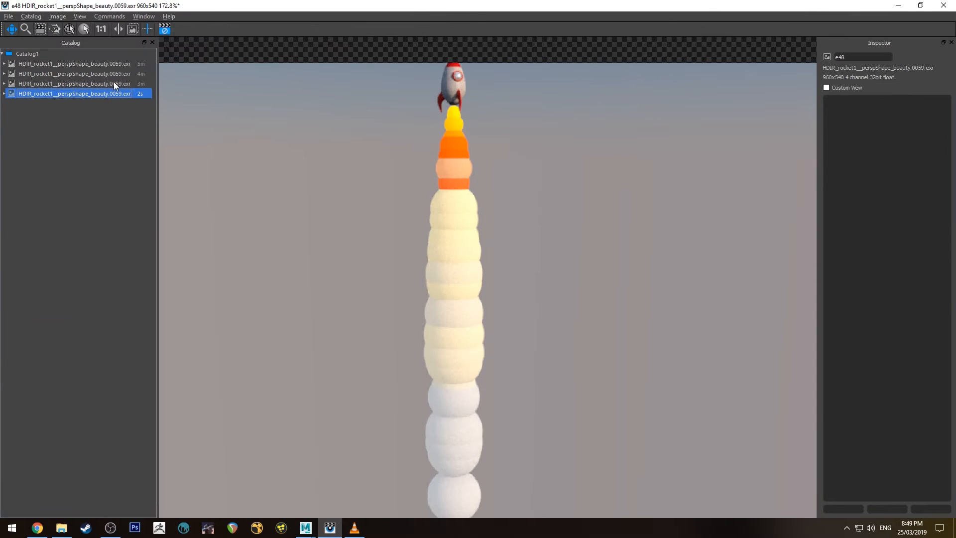
pyautogui.click(114, 83)
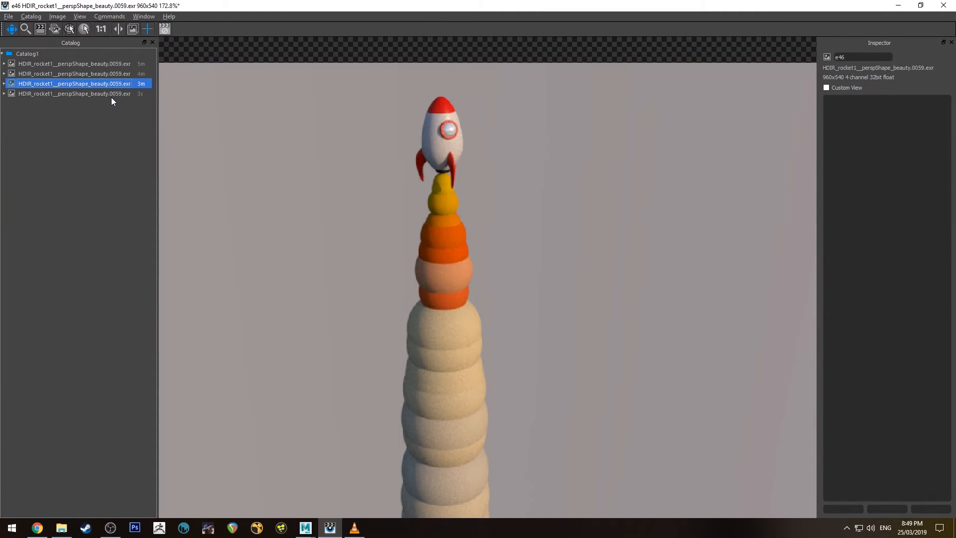
pyautogui.click(112, 95)
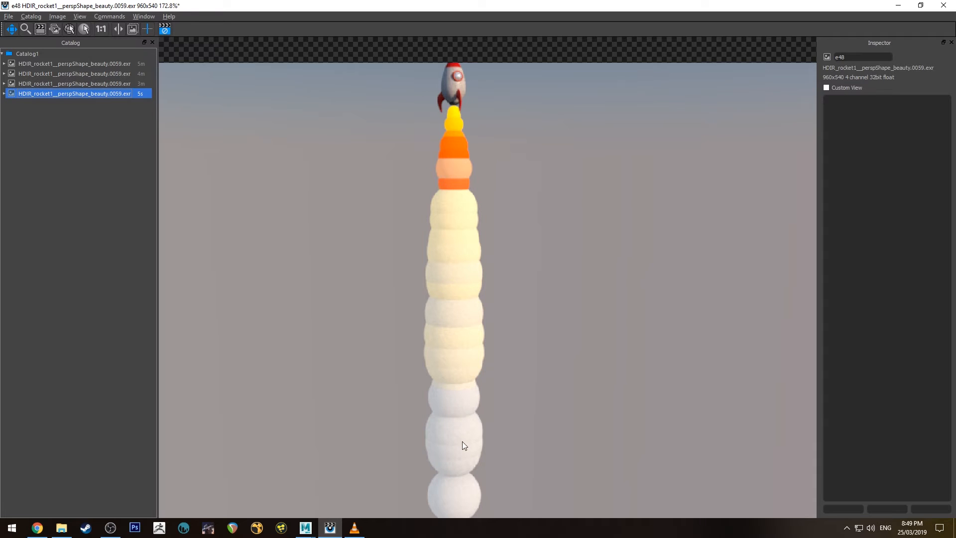
pyautogui.scroll(-3, 464, 429)
pyautogui.scroll(1, 464, 429)
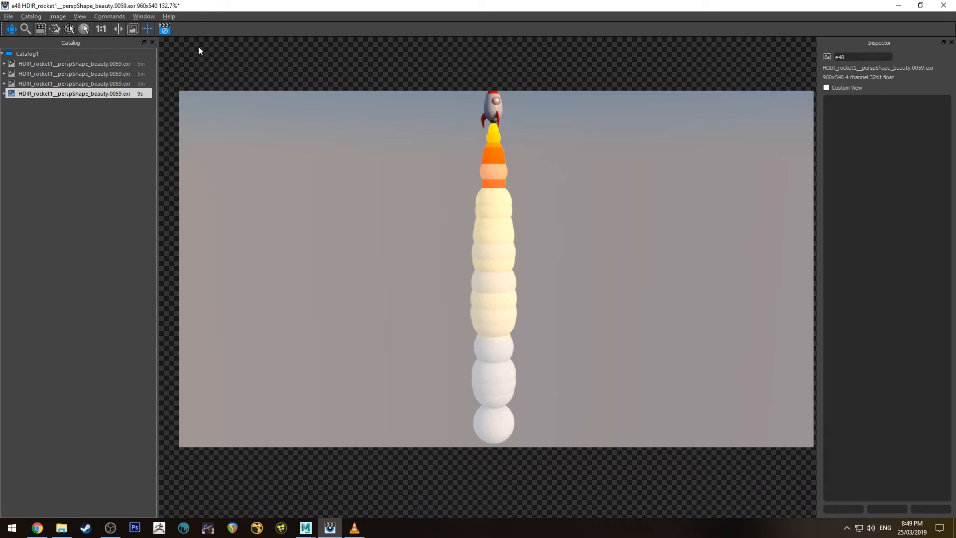
pyautogui.click(165, 28)
pyautogui.hotkey('alt', 'Tab')
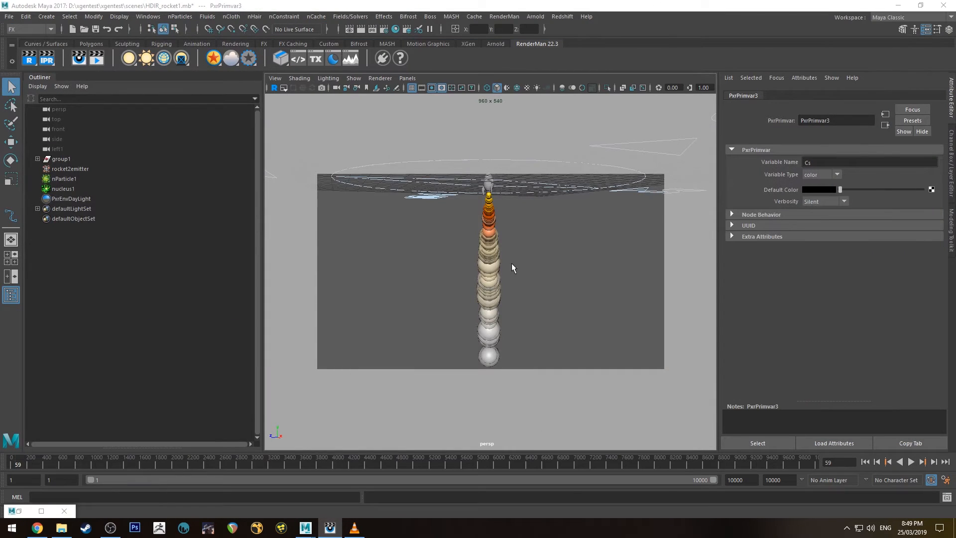
# Step: Save the scene and add a PxrDiskLight
pyautogui.keyDown('alt'); pyautogui.moveTo(500, 241); pyautogui.dragTo(533, 307); pyautogui.keyUp('alt')
pyautogui.keyDown('alt'); pyautogui.moveTo(533, 303); pyautogui.dragTo(590, 309, button='right'); pyautogui.keyUp('alt')
pyautogui.keyDown('alt'); pyautogui.moveTo(590, 309); pyautogui.dragTo(538, 259); pyautogui.keyUp('alt')
pyautogui.keyDown('alt'); pyautogui.moveTo(539, 259); pyautogui.dragTo(557, 282, button='right'); pyautogui.keyUp('alt')
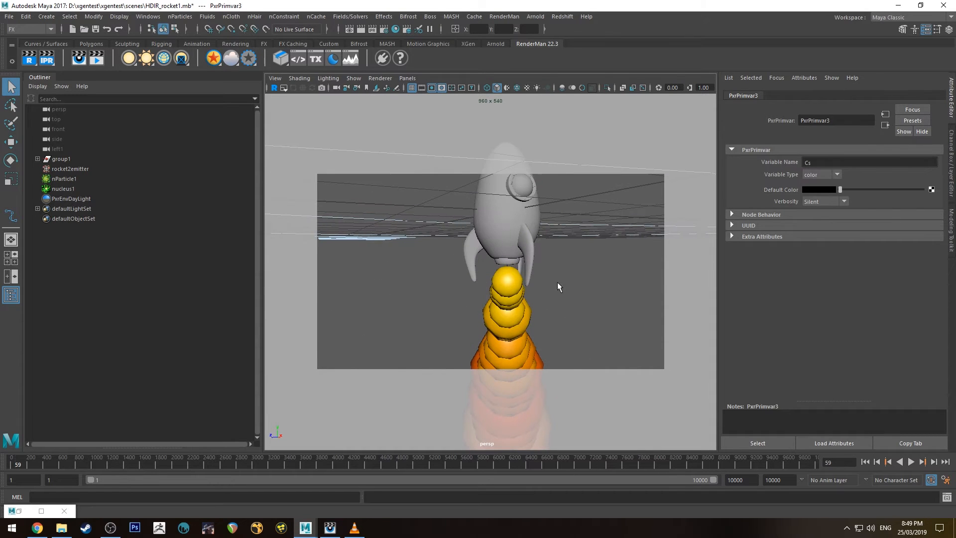
pyautogui.rightClick(127, 58)
pyautogui.hotkey('ctrl', 's')
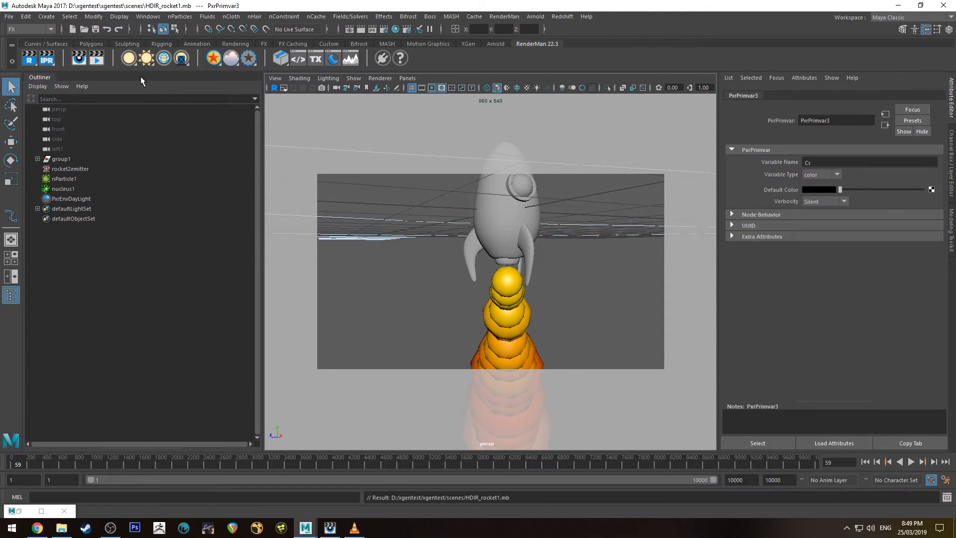
pyautogui.rightClick(128, 59)
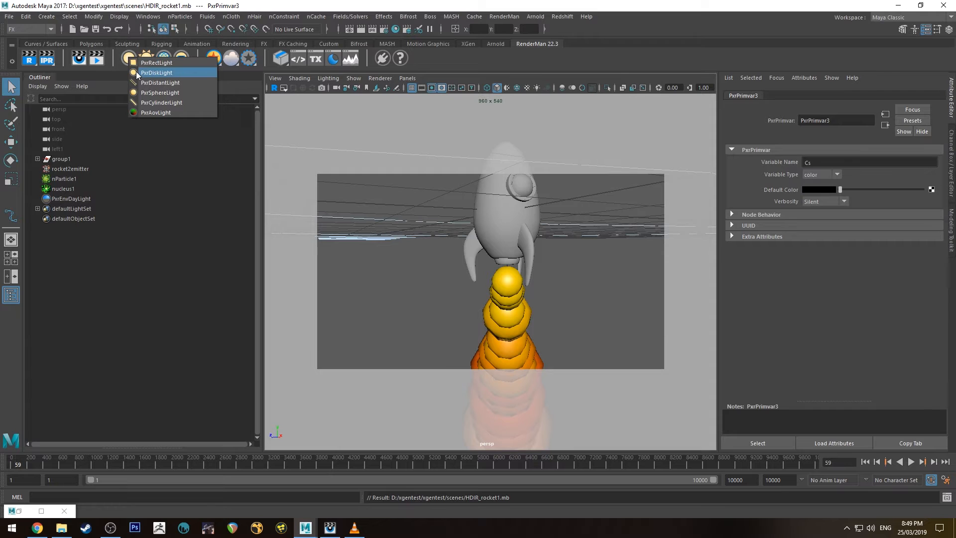
pyautogui.click(136, 72)
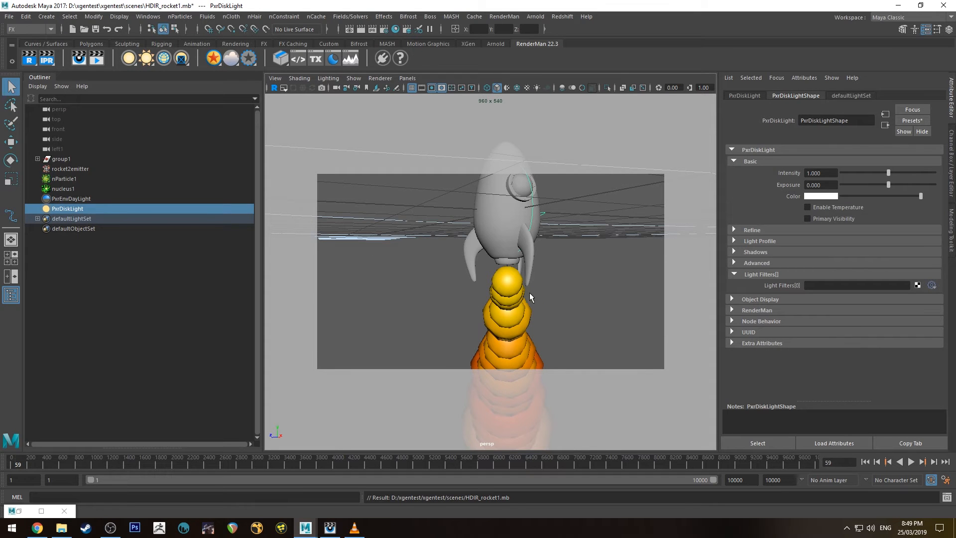
# Step: Rotate the PxrDiskLight to exactly -90 degrees in X
pyautogui.scroll(-10, 564, 315)
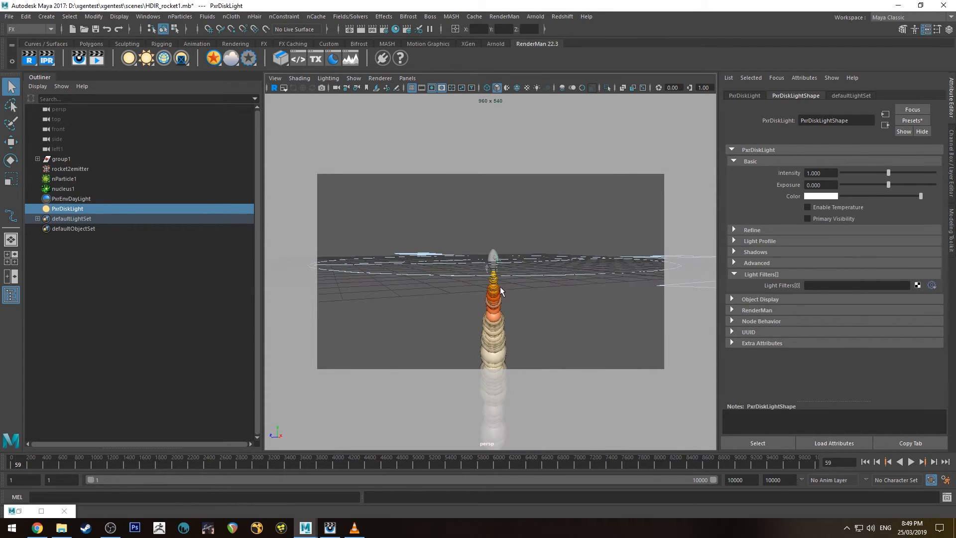
pyautogui.keyDown('alt'); pyautogui.moveTo(510, 294); pyautogui.dragTo(429, 321); pyautogui.keyUp('alt')
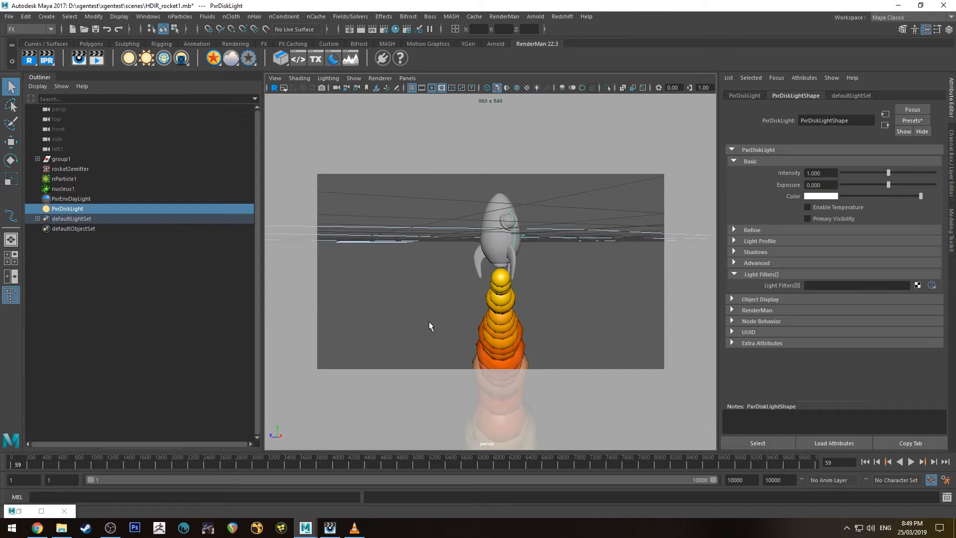
pyautogui.press('e')
pyautogui.keyDown('alt'); pyautogui.moveTo(533, 229); pyautogui.dragTo(547, 186); pyautogui.keyUp('alt')
pyautogui.click(951, 179)
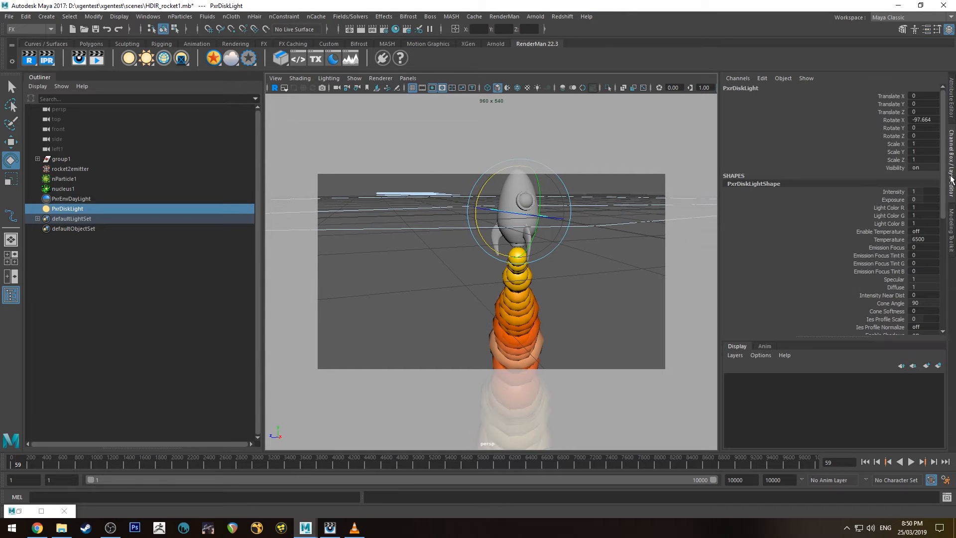
pyautogui.doubleClick(919, 119)
pyautogui.write('-90')
pyautogui.press('Return')
pyautogui.click(670, 284)
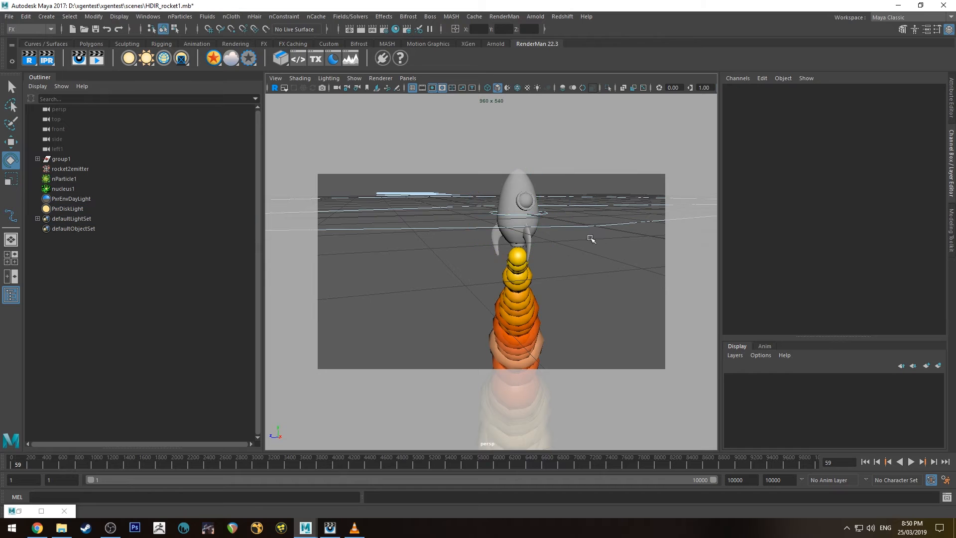
# Step: Move the PxrDiskLight down to the rocket's nozzle, at a Translate Y of about -0.586
pyautogui.click(532, 190)
pyautogui.press('w')
pyautogui.keyDown('alt'); pyautogui.moveTo(532, 189); pyautogui.dragTo(487, 296); pyautogui.keyUp('alt')
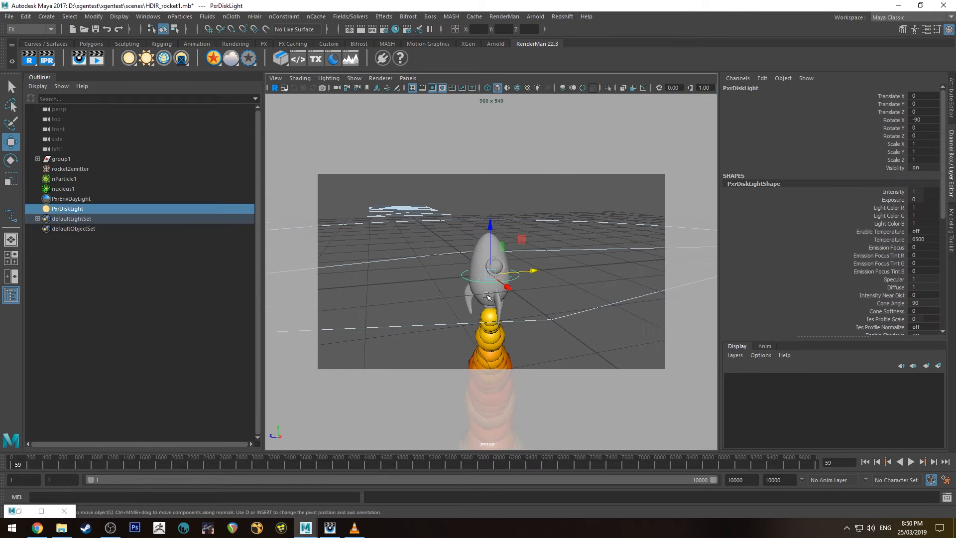
pyautogui.moveTo(494, 229)
pyautogui.mouseDown()
pyautogui.moveTo(491, 269)
pyautogui.moveTo(503, 260)
pyautogui.moveTo(498, 234)
pyautogui.mouseUp()
pyautogui.moveTo(490, 173); pyautogui.dragTo(489, 169)
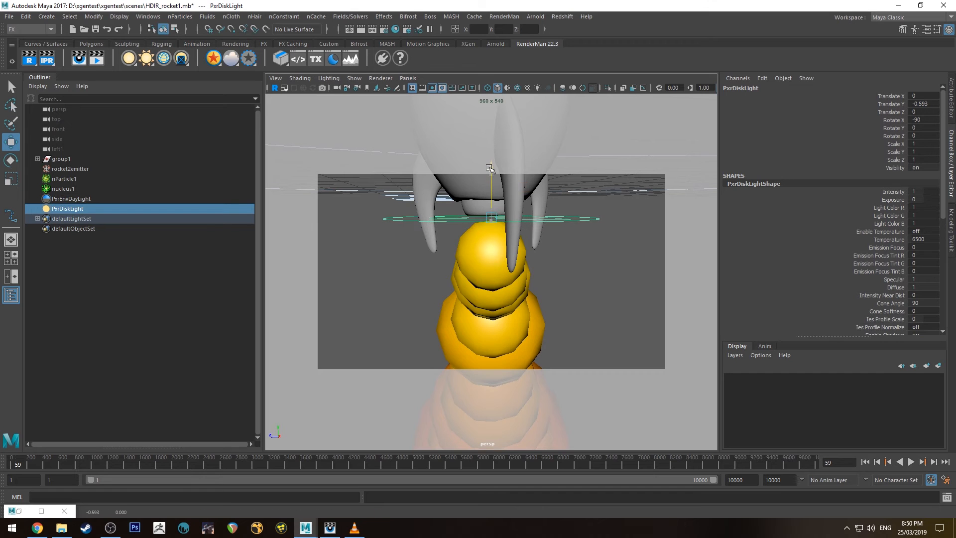
pyautogui.keyDown('alt'); pyautogui.moveTo(487, 167); pyautogui.dragTo(559, 256, button='right'); pyautogui.keyUp('alt')
pyautogui.keyDown('alt'); pyautogui.moveTo(559, 256); pyautogui.dragTo(554, 306, button='middle'); pyautogui.keyUp('alt')
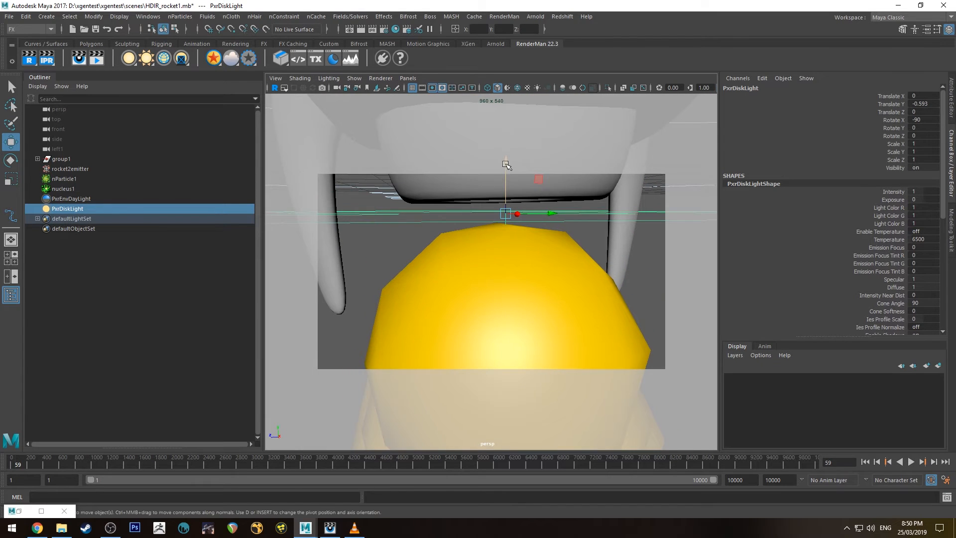
pyautogui.moveTo(506, 163); pyautogui.dragTo(507, 157)
pyautogui.keyDown('alt'); pyautogui.moveTo(525, 197); pyautogui.dragTo(518, 187, button='right'); pyautogui.keyUp('alt')
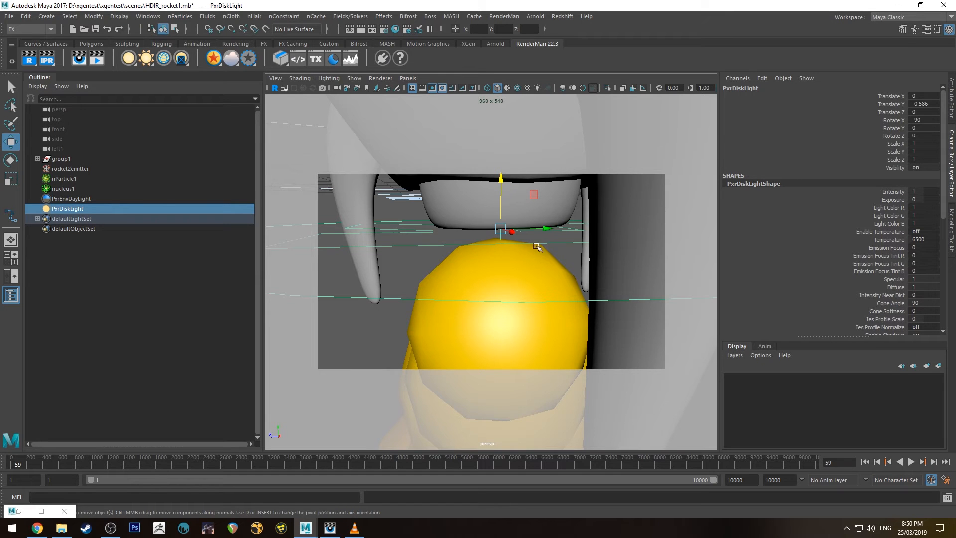
# Step: Scale the PxrDiskLight up uniformly to about 7.4 around the rocket
pyautogui.keyDown('alt'); pyautogui.moveTo(536, 245); pyautogui.dragTo(478, 234, button='right'); pyautogui.keyUp('alt')
pyautogui.press('e')
pyautogui.press('r')
pyautogui.moveTo(493, 268); pyautogui.dragTo(931, 443)
pyautogui.keyDown('alt'); pyautogui.moveTo(612, 264); pyautogui.dragTo(512, 197, button='right'); pyautogui.keyUp('alt')
pyautogui.keyDown('alt'); pyautogui.moveTo(512, 197); pyautogui.dragTo(478, 270); pyautogui.keyUp('alt')
pyautogui.keyDown('alt'); pyautogui.moveTo(483, 326); pyautogui.dragTo(488, 311); pyautogui.keyUp('alt')
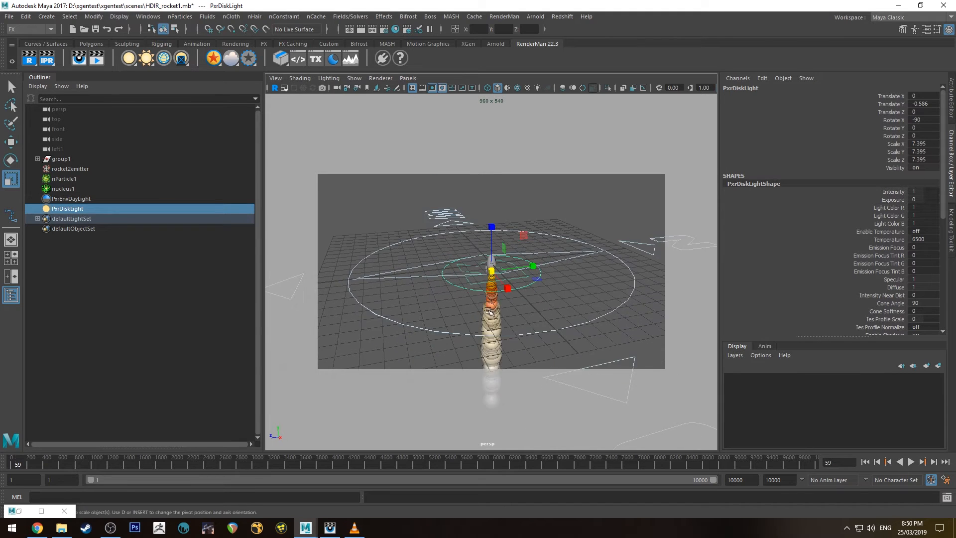
# Step: Examine the enlarged disk light's placement relative to the rocket and the smoke trail from several views
pyautogui.keyDown('alt'); pyautogui.moveTo(488, 311); pyautogui.dragTo(502, 211, button='middle'); pyautogui.keyUp('alt')
pyautogui.keyDown('alt'); pyautogui.moveTo(502, 211); pyautogui.dragTo(562, 321, button='right'); pyautogui.keyUp('alt')
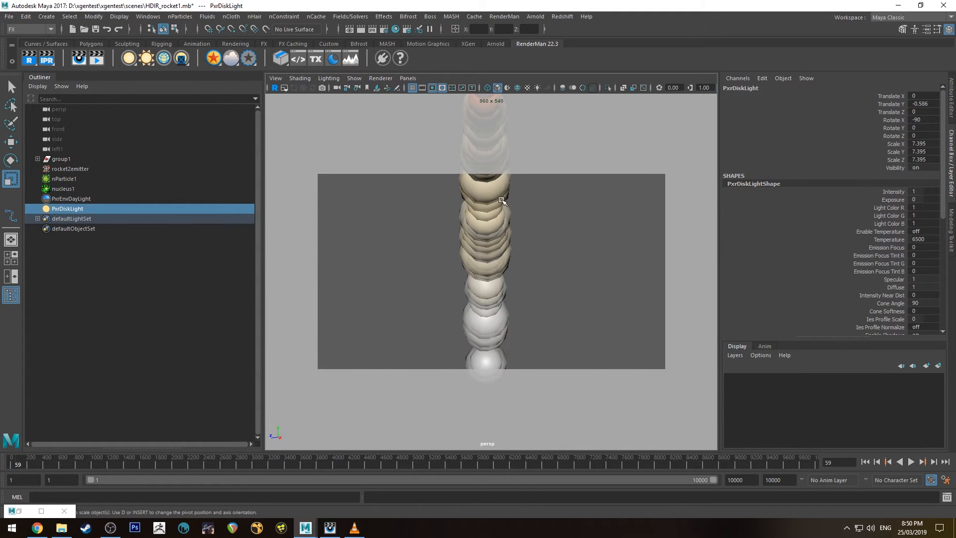
pyautogui.keyDown('alt'); pyautogui.moveTo(496, 232); pyautogui.dragTo(522, 345, button='middle'); pyautogui.keyUp('alt')
pyautogui.keyDown('alt'); pyautogui.moveTo(537, 226); pyautogui.dragTo(518, 332, button='middle'); pyautogui.keyUp('alt')
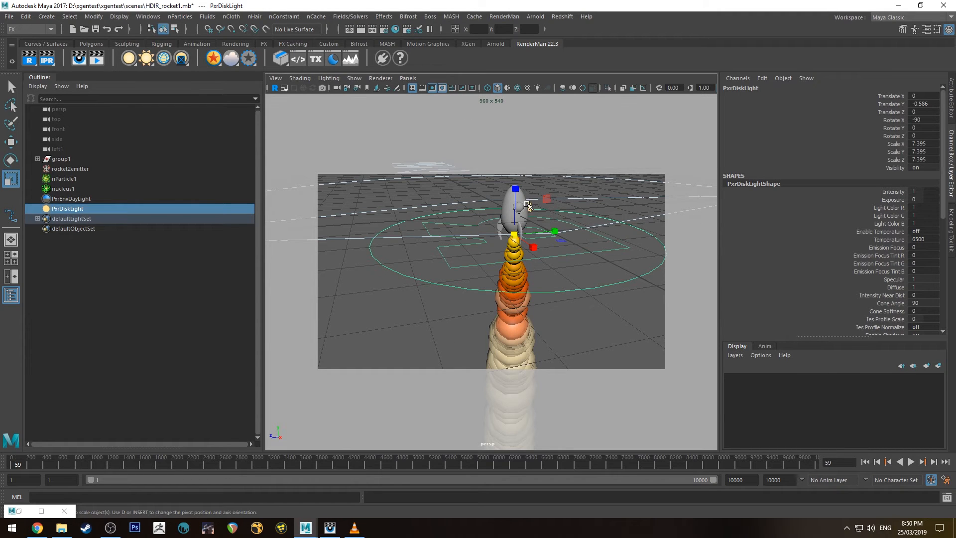
pyautogui.keyDown('alt'); pyautogui.moveTo(525, 202); pyautogui.dragTo(583, 293, button='right'); pyautogui.keyUp('alt')
pyautogui.press('q')
pyautogui.keyDown('alt'); pyautogui.moveTo(597, 259); pyautogui.dragTo(557, 334, button='middle'); pyautogui.keyUp('alt')
pyautogui.keyDown('alt'); pyautogui.moveTo(558, 333); pyautogui.dragTo(498, 164, button='right'); pyautogui.keyUp('alt')
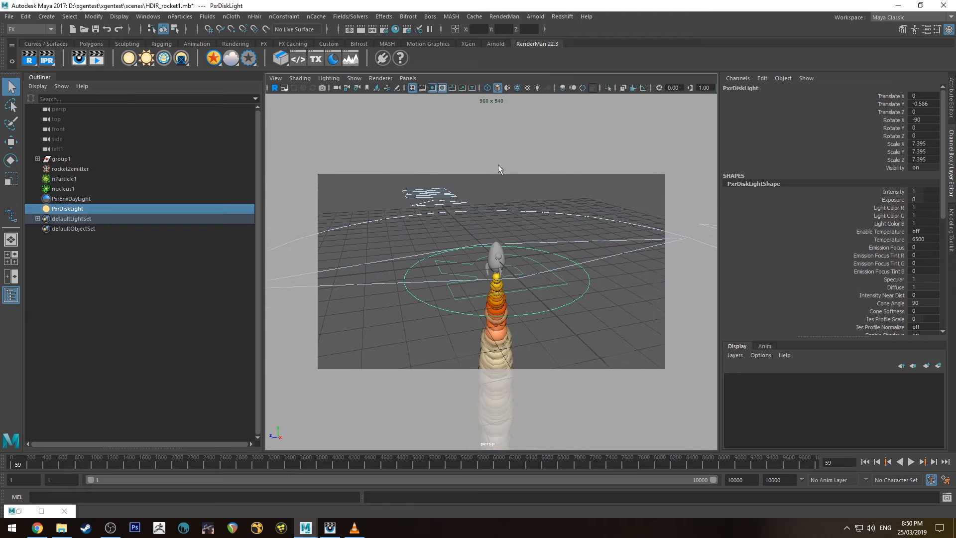
pyautogui.keyDown('alt'); pyautogui.moveTo(437, 223); pyautogui.dragTo(474, 195, button='right'); pyautogui.keyUp('alt')
pyautogui.keyDown('alt'); pyautogui.moveTo(474, 194); pyautogui.dragTo(487, 202); pyautogui.keyUp('alt')
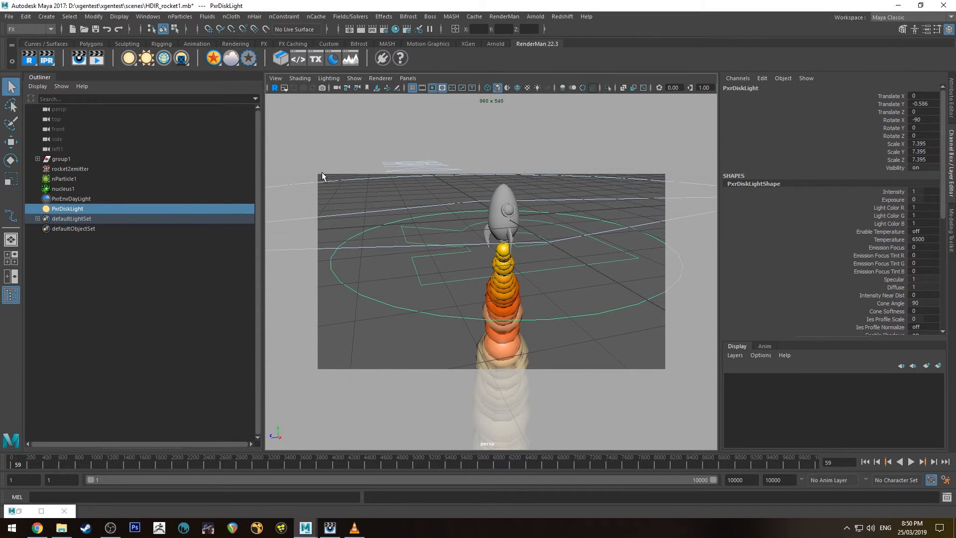
# Step: Unlink the PxrDiskLight from the rocket's group1 using object-centric light linking, leaving nParticle1 linked
pyautogui.click(148, 17)
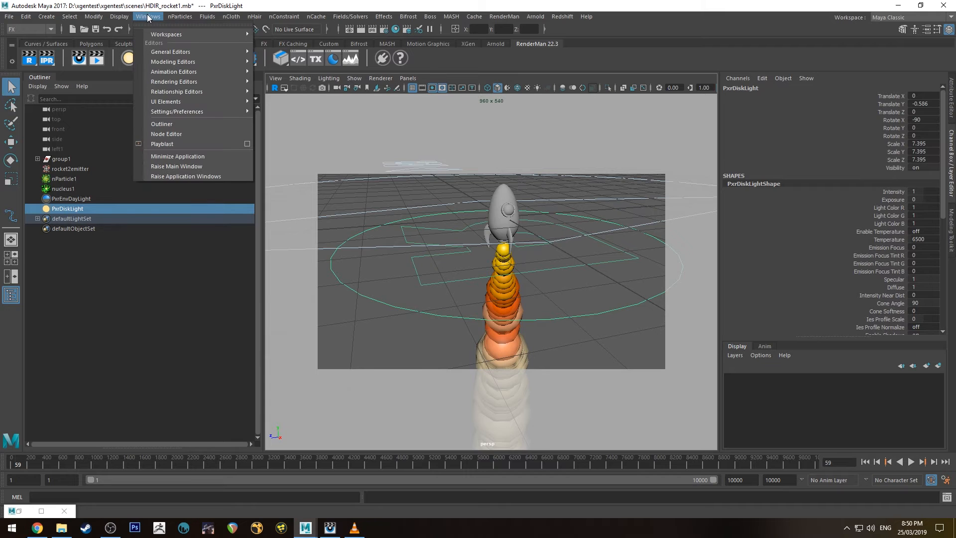
pyautogui.moveTo(192, 92)
pyautogui.moveTo(300, 160)
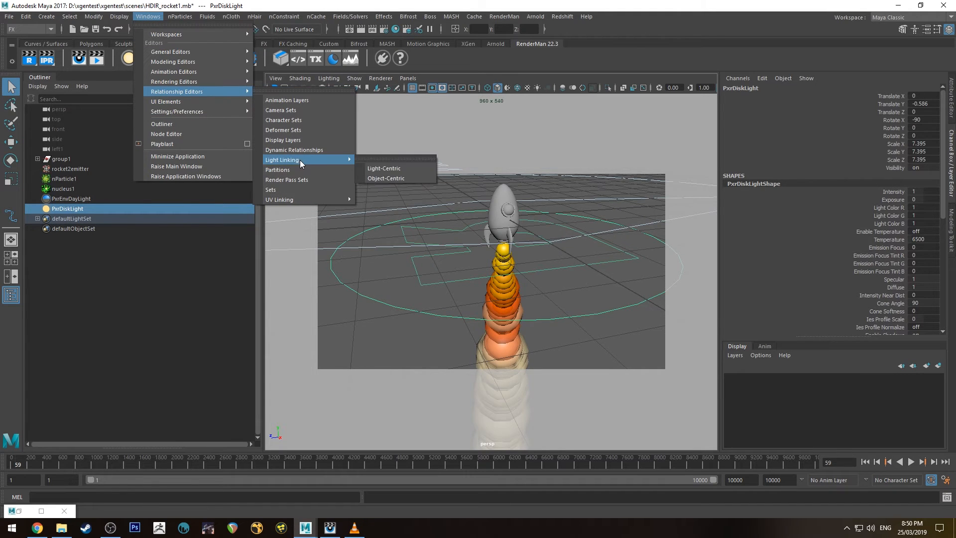
pyautogui.click(402, 178)
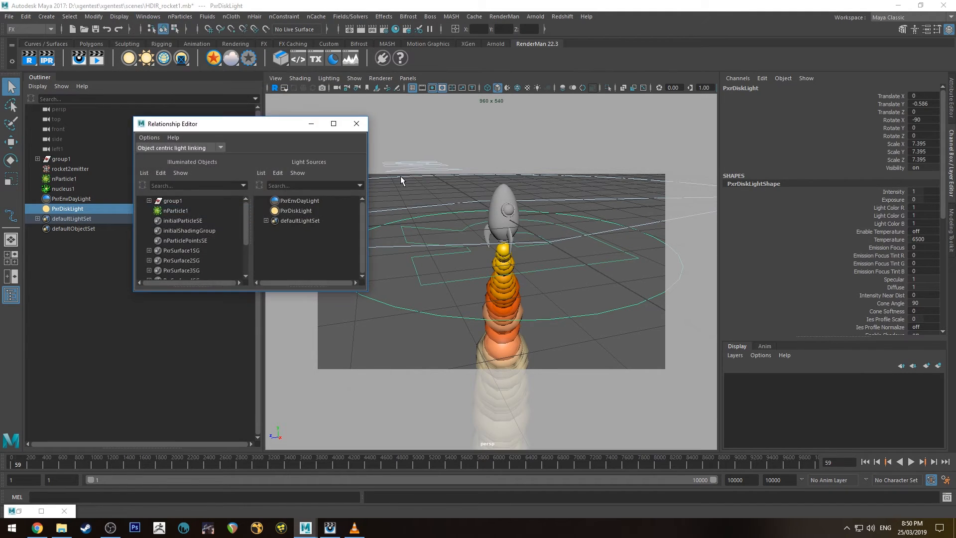
pyautogui.click(169, 209)
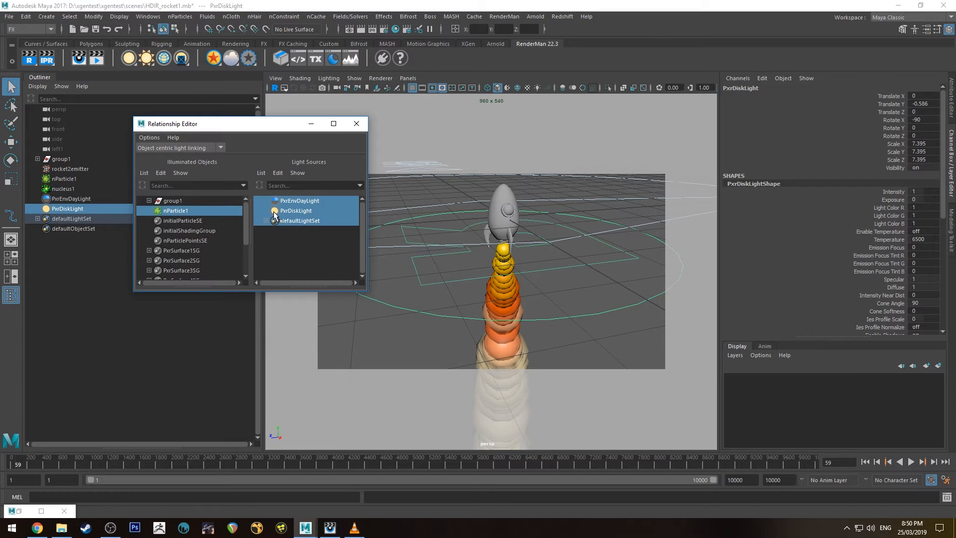
pyautogui.click(184, 202)
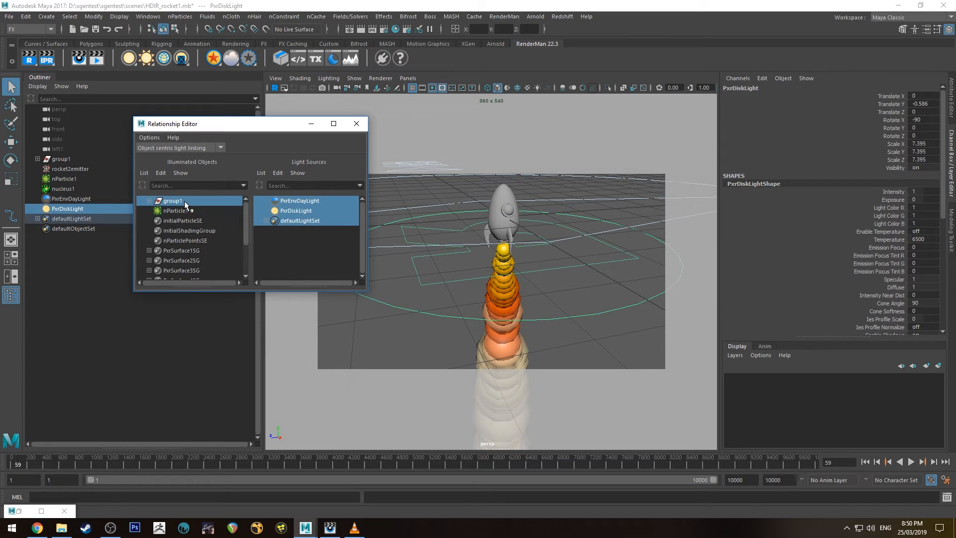
pyautogui.click(287, 214)
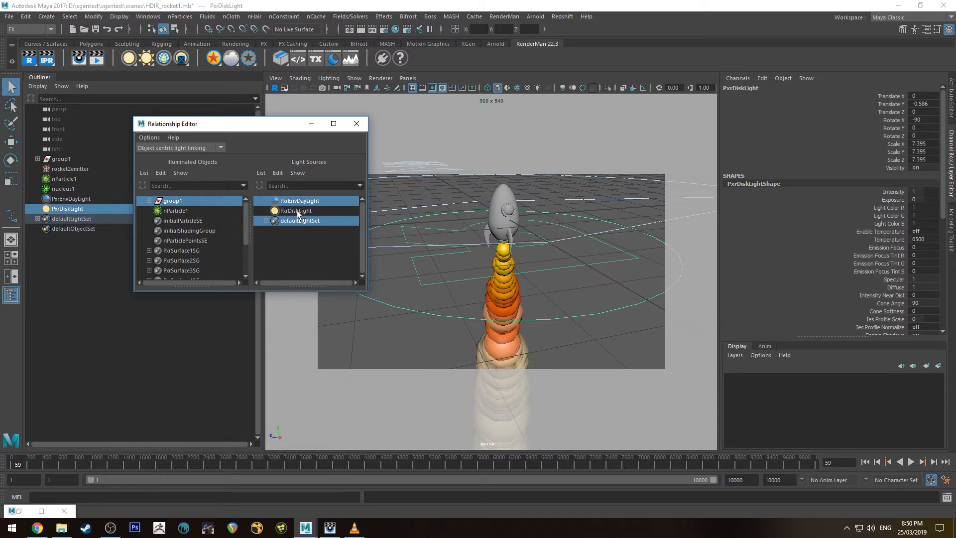
pyautogui.click(357, 123)
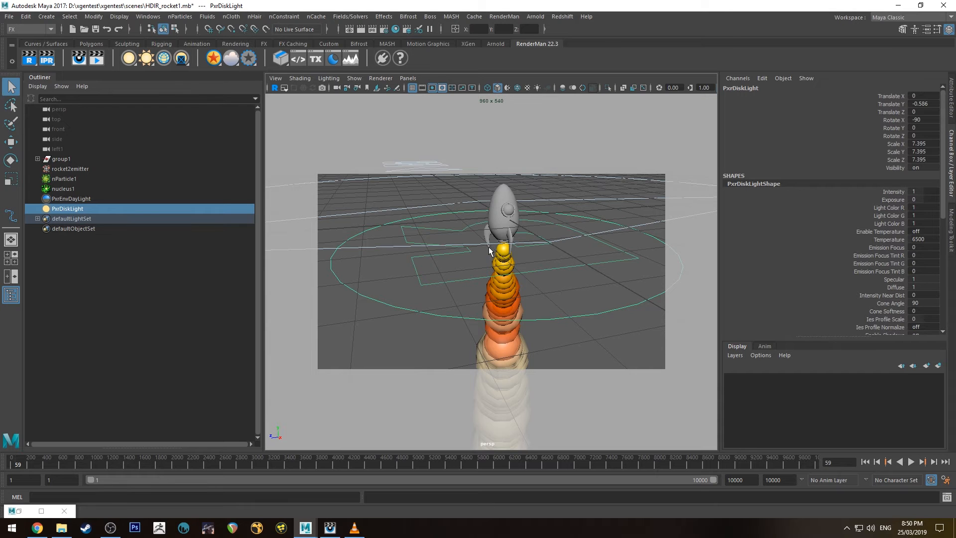
# Step: Set the PxrDiskLight's color to a saturated golden yellow with hue 41.904, saturation 0.968 and value 1.000
pyautogui.keyDown('alt'); pyautogui.moveTo(516, 251); pyautogui.dragTo(503, 234); pyautogui.keyUp('alt')
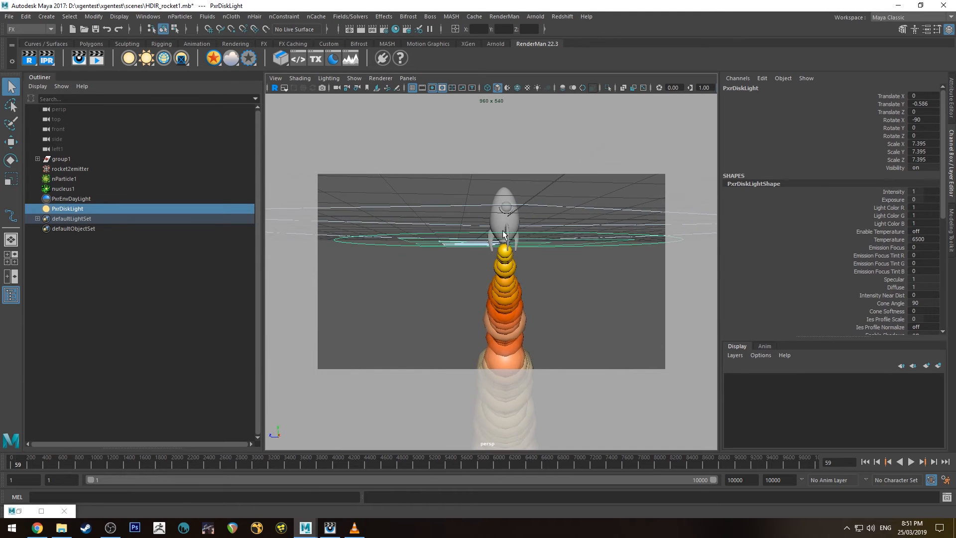
pyautogui.keyDown('alt'); pyautogui.moveTo(503, 234); pyautogui.dragTo(577, 257, button='right'); pyautogui.keyUp('alt')
pyautogui.keyDown('alt'); pyautogui.moveTo(578, 257); pyautogui.dragTo(538, 332, button='middle'); pyautogui.keyUp('alt')
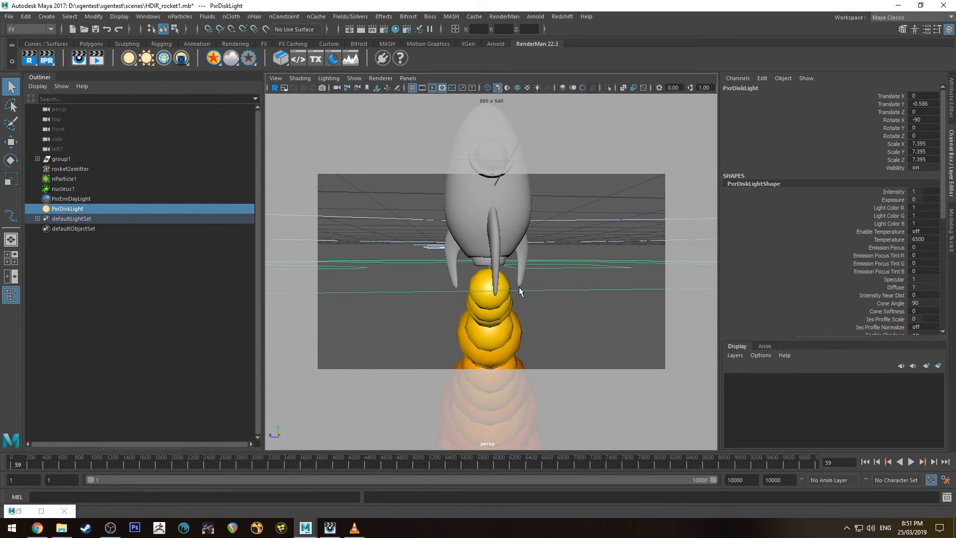
pyautogui.scroll(-10, 519, 287)
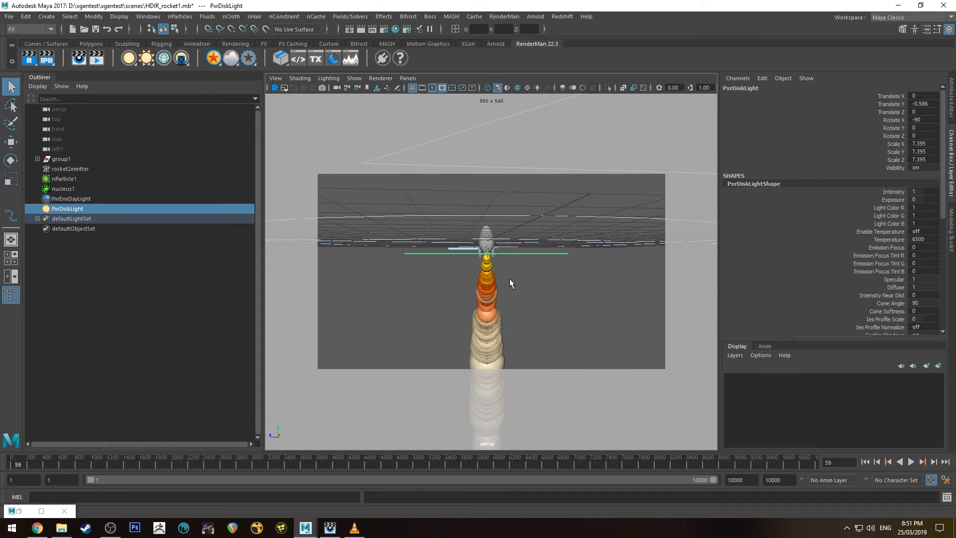
pyautogui.click(54, 211)
pyautogui.click(951, 95)
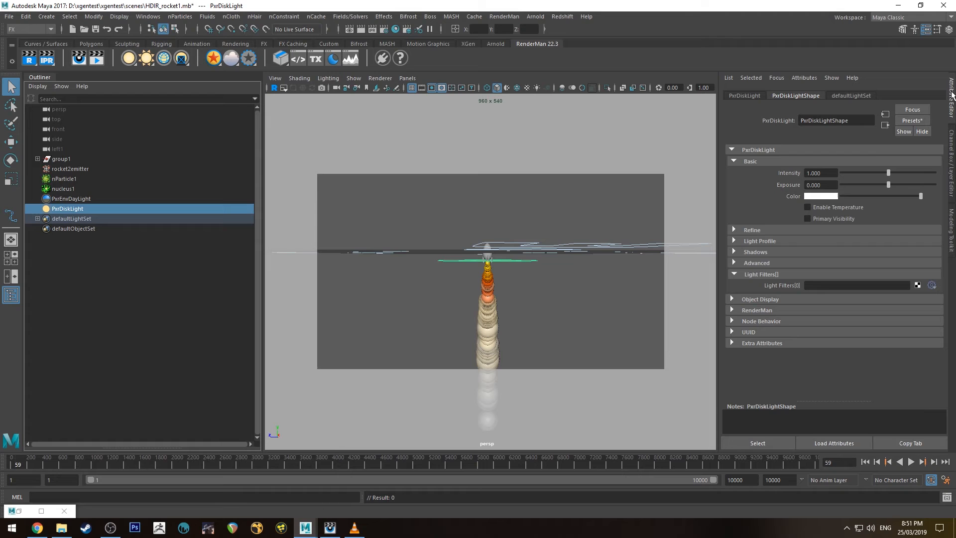
pyautogui.click(820, 197)
pyautogui.click(822, 196)
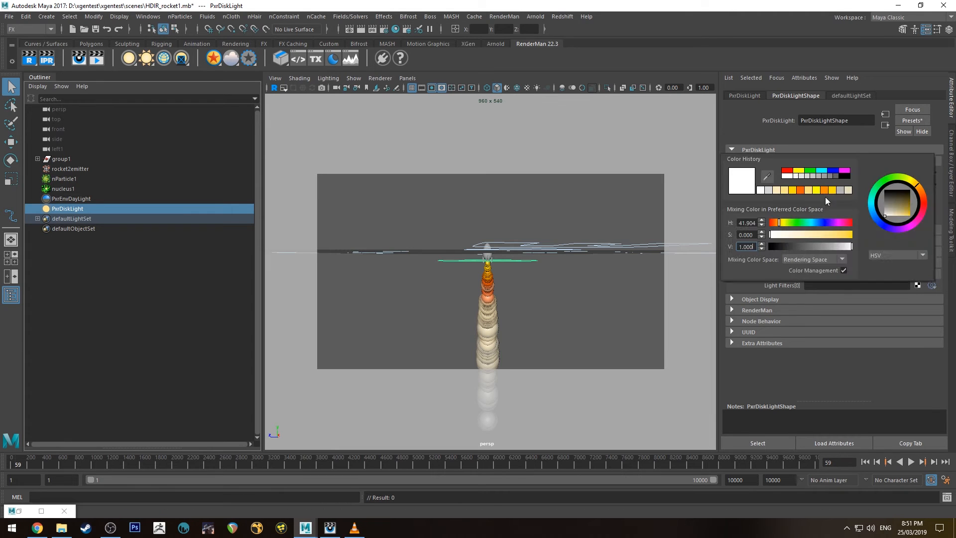
pyautogui.click(846, 234)
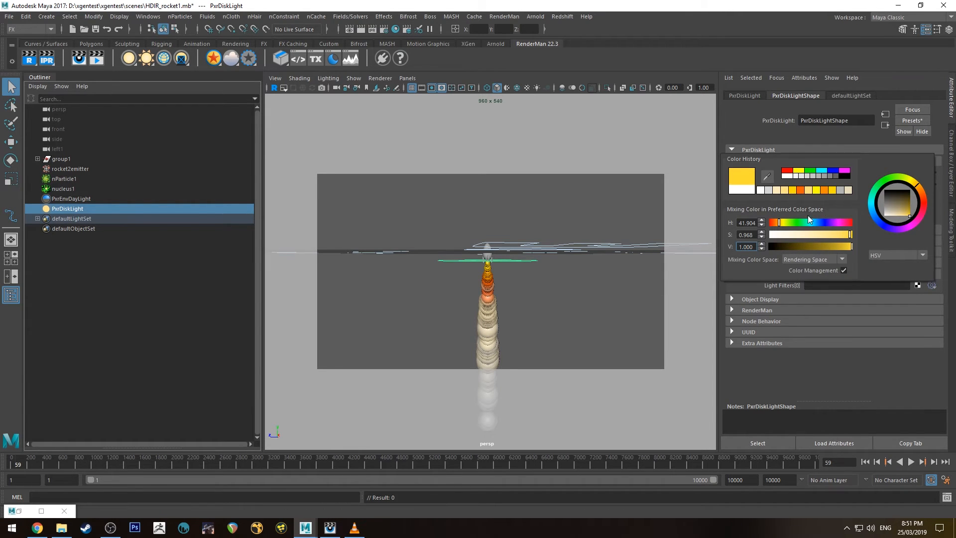
# Step: Start an interactive RenderMan render of the rocket and smoke trail with the yellow disk light
pyautogui.click(47, 59)
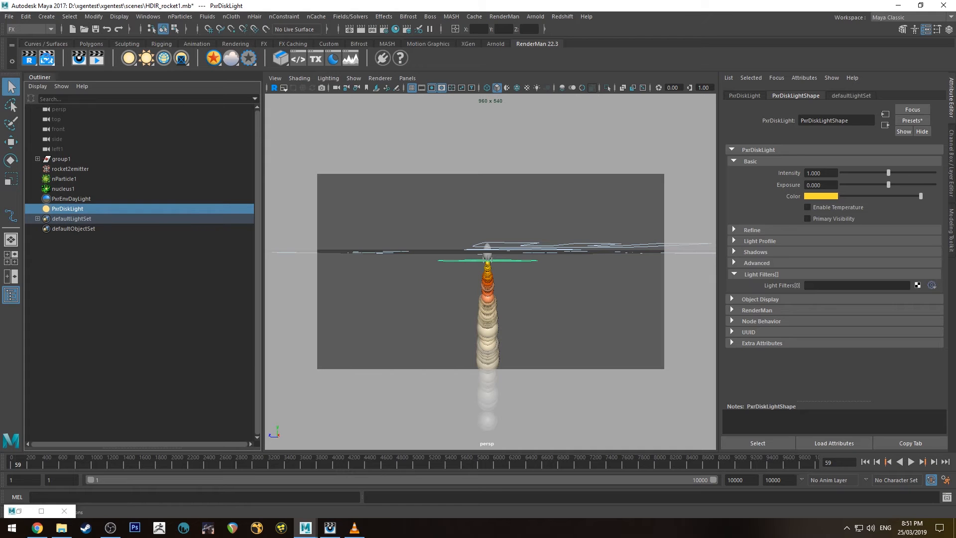
pyautogui.press('e')
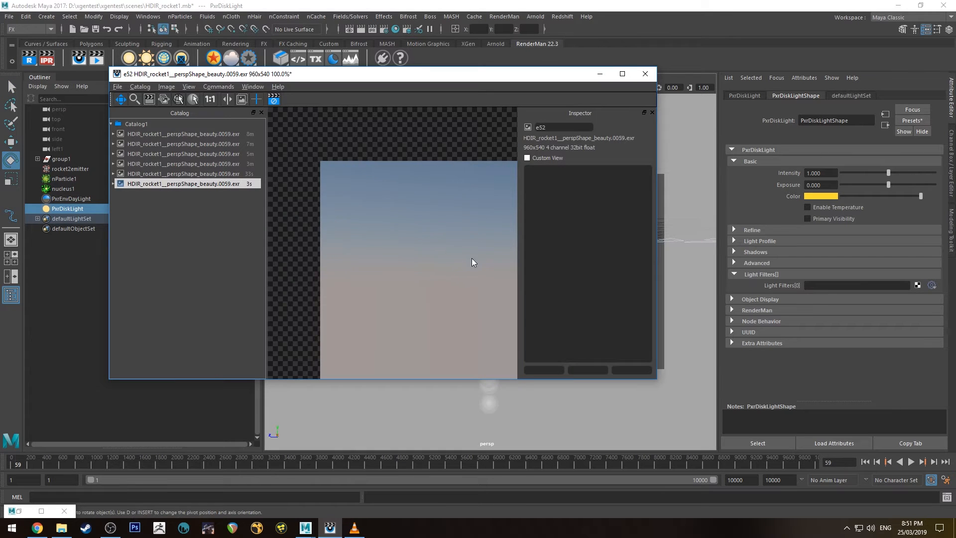
pyautogui.moveTo(483, 80); pyautogui.dragTo(452, 77)
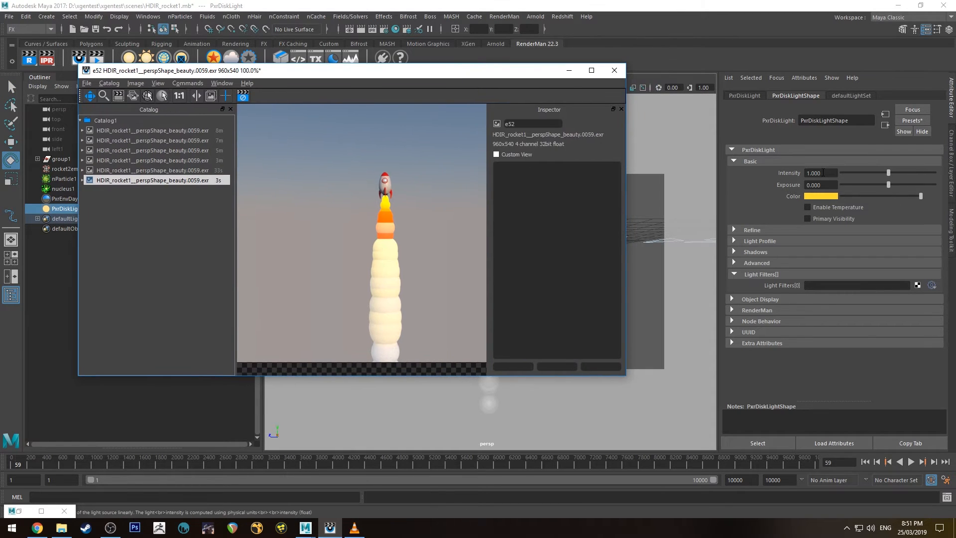
# Step: Set the disk light's intensity to 20 and compare the updated render with the previous catalog image
pyautogui.click(817, 173)
pyautogui.write('20')
pyautogui.press('Return')
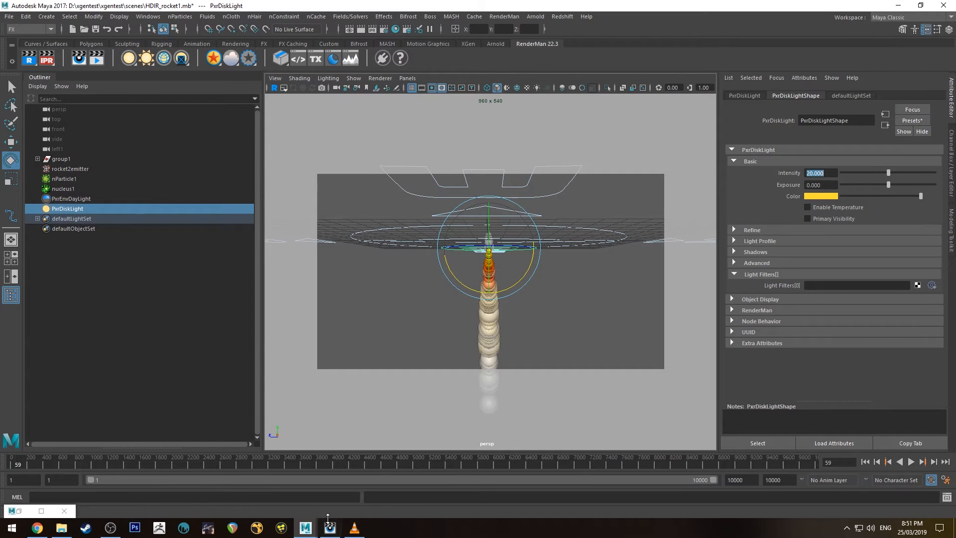
pyautogui.click(353, 528)
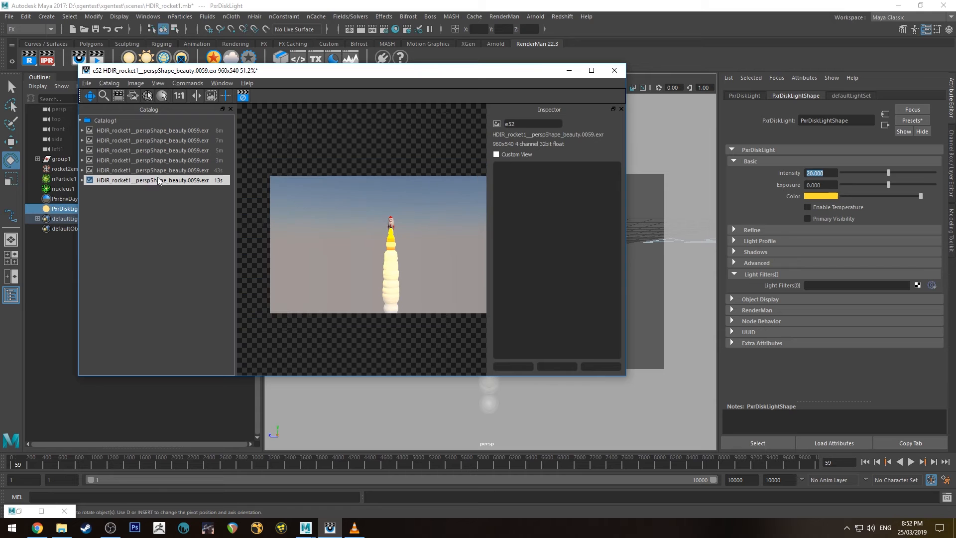
pyautogui.click(149, 171)
pyautogui.click(150, 181)
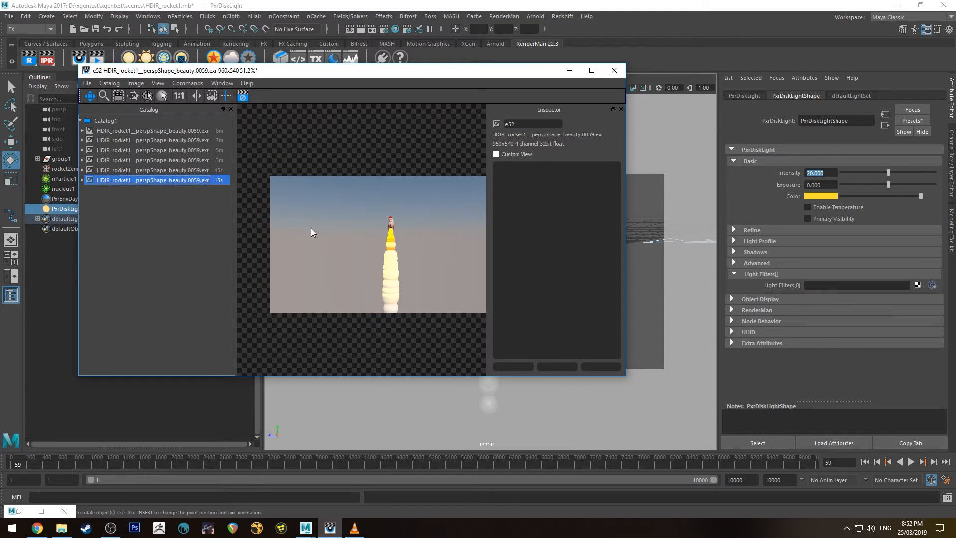
pyautogui.moveTo(394, 77); pyautogui.dragTo(615, 89)
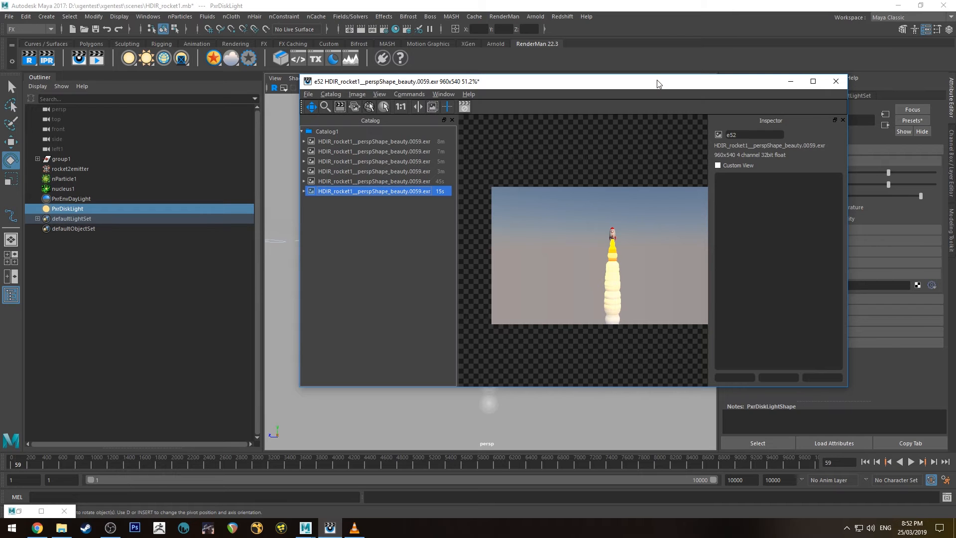
pyautogui.moveTo(635, 84); pyautogui.dragTo(955, 125)
# Step: Adjust nParticle1's color ramp, moving the orange marker to position 0.078 and the cream marker to 0.513
pyautogui.click(58, 177)
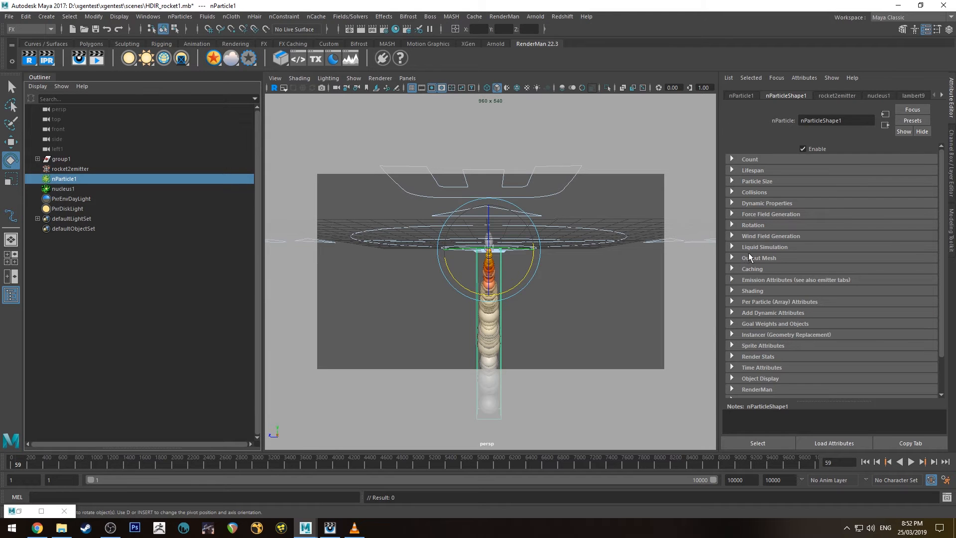
pyautogui.moveTo(498, 234)
pyautogui.keyDown('alt'); pyautogui.mouseDown()
pyautogui.moveTo(455, 222)
pyautogui.moveTo(531, 252)
pyautogui.moveTo(492, 245)
pyautogui.mouseUp(); pyautogui.keyUp('alt')
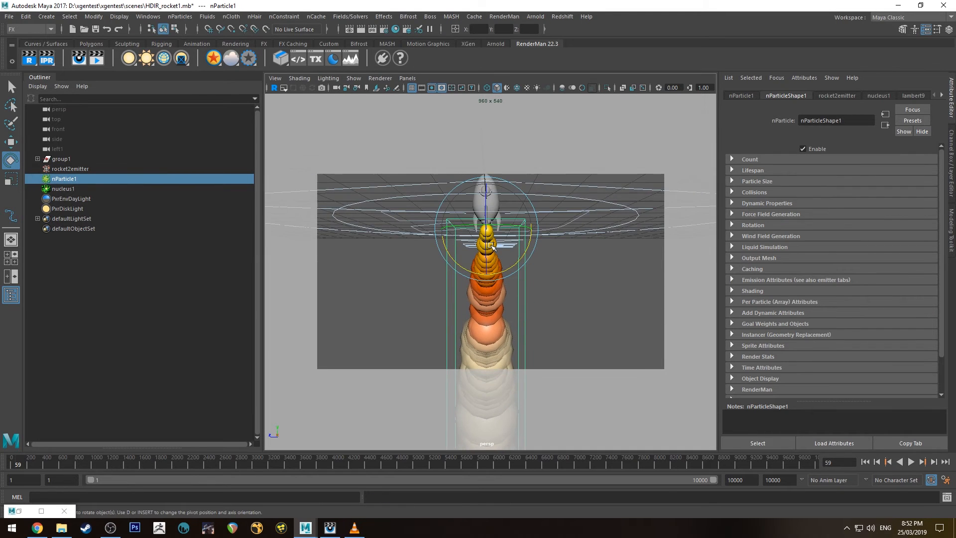
pyautogui.moveTo(490, 232)
pyautogui.keyDown('alt'); pyautogui.mouseDown(button='right')
pyautogui.moveTo(557, 244)
pyautogui.moveTo(576, 291)
pyautogui.moveTo(766, 240)
pyautogui.mouseUp(button='right'); pyautogui.keyUp('alt')
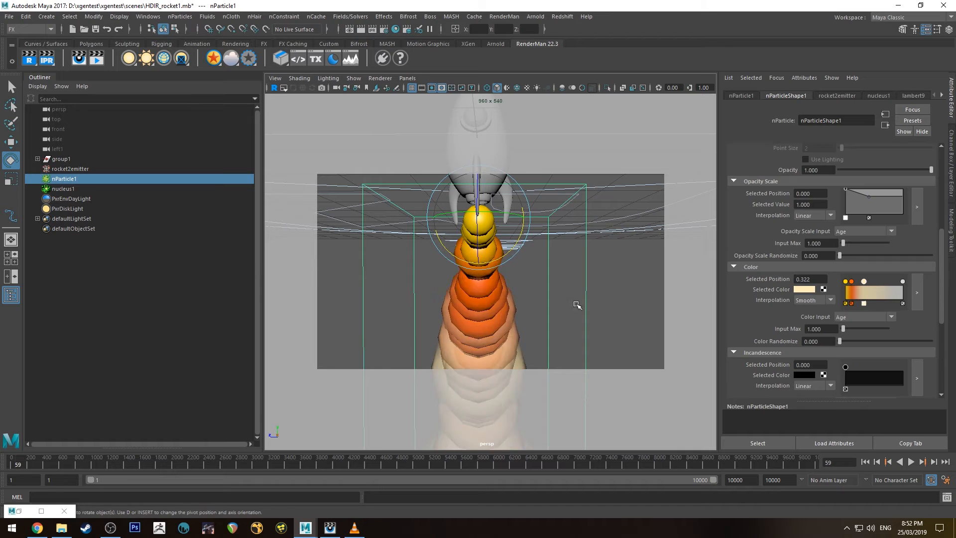
pyautogui.keyDown('alt'); pyautogui.moveTo(576, 304); pyautogui.dragTo(563, 240, button='right'); pyautogui.keyUp('alt')
pyautogui.moveTo(504, 311)
pyautogui.keyDown('alt'); pyautogui.mouseDown(button='middle')
pyautogui.moveTo(510, 252)
pyautogui.moveTo(494, 301)
pyautogui.mouseUp(button='middle'); pyautogui.keyUp('alt')
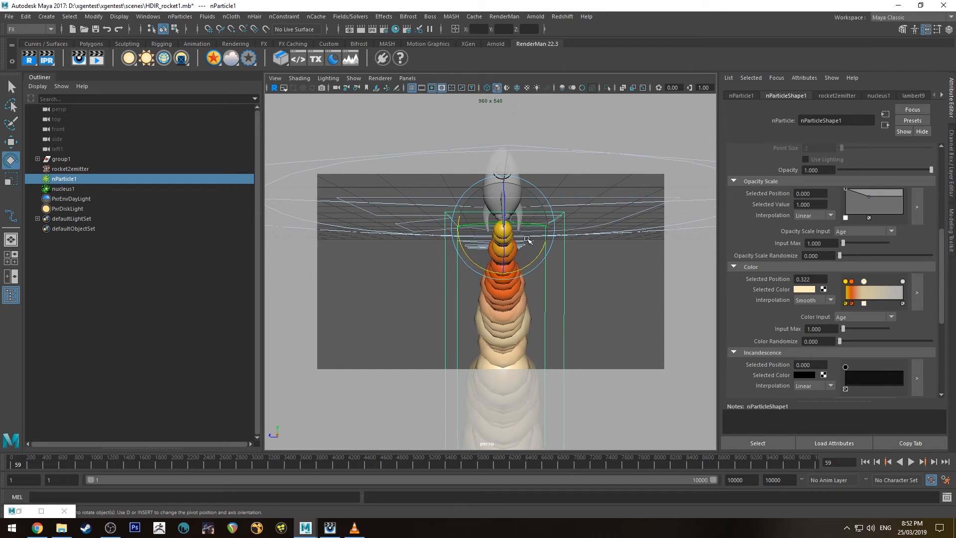
pyautogui.keyDown('alt'); pyautogui.moveTo(538, 314); pyautogui.dragTo(500, 282); pyautogui.keyUp('alt')
pyautogui.keyDown('alt'); pyautogui.moveTo(586, 257); pyautogui.dragTo(590, 295); pyautogui.keyUp('alt')
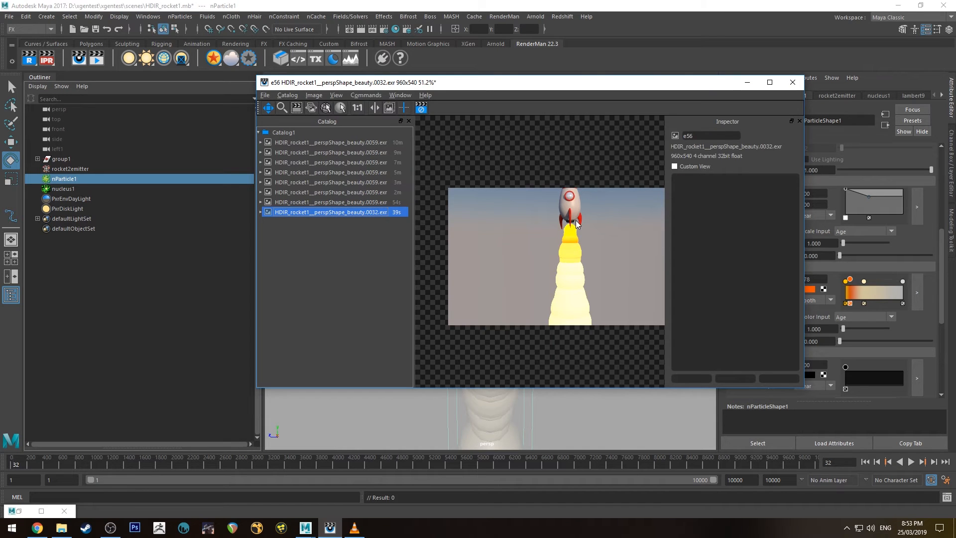
pyautogui.moveTo(865, 280); pyautogui.dragTo(869, 280)
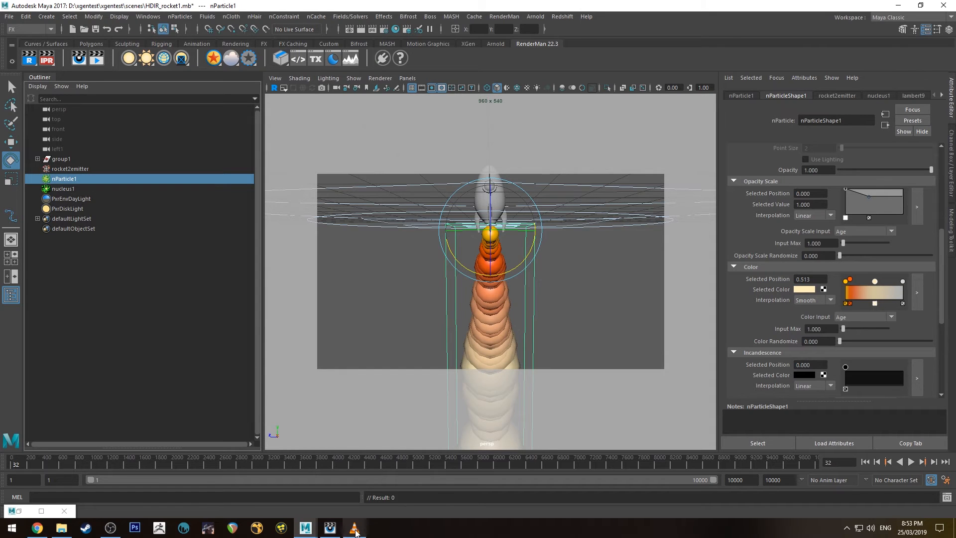
# Step: Remove the yellow start marker from nParticle1's color ramp and add an orange marker at position 0.200
pyautogui.click(355, 528)
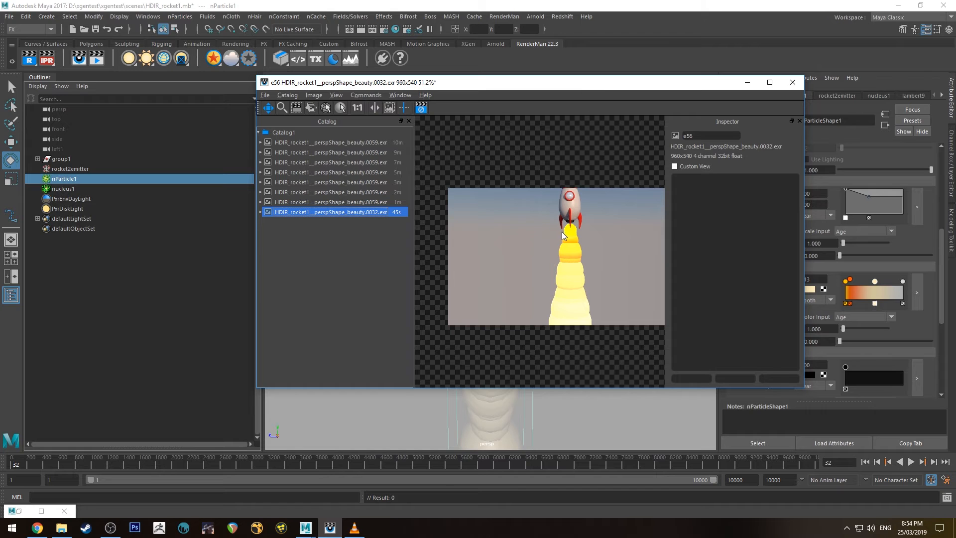
pyautogui.moveTo(585, 83); pyautogui.dragTo(955, 150)
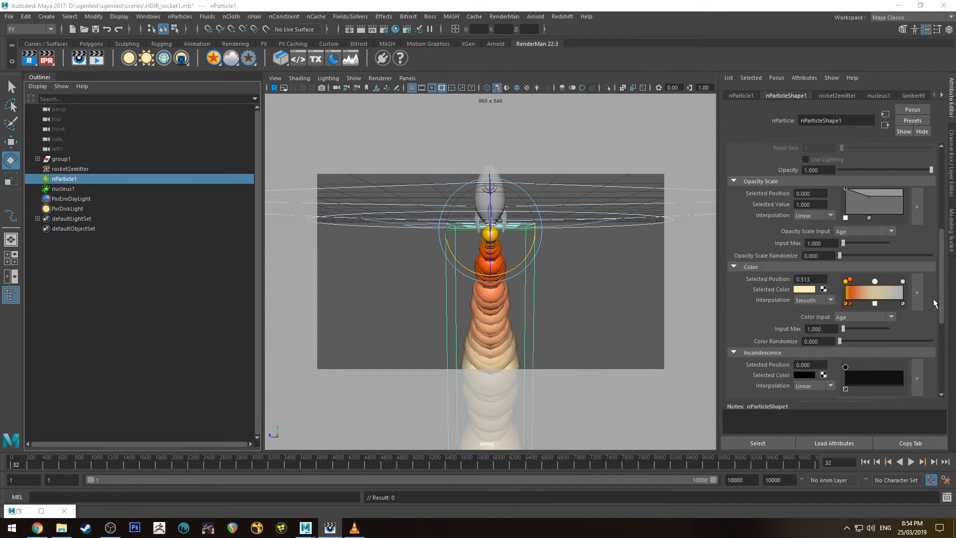
pyautogui.click(846, 303)
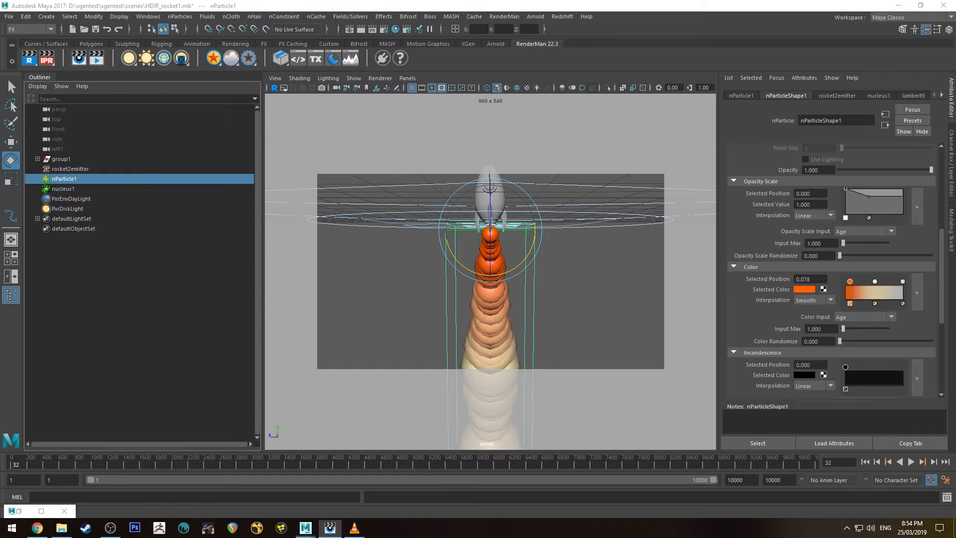
pyautogui.moveTo(955, 99); pyautogui.dragTo(955, 124)
pyautogui.click(857, 292)
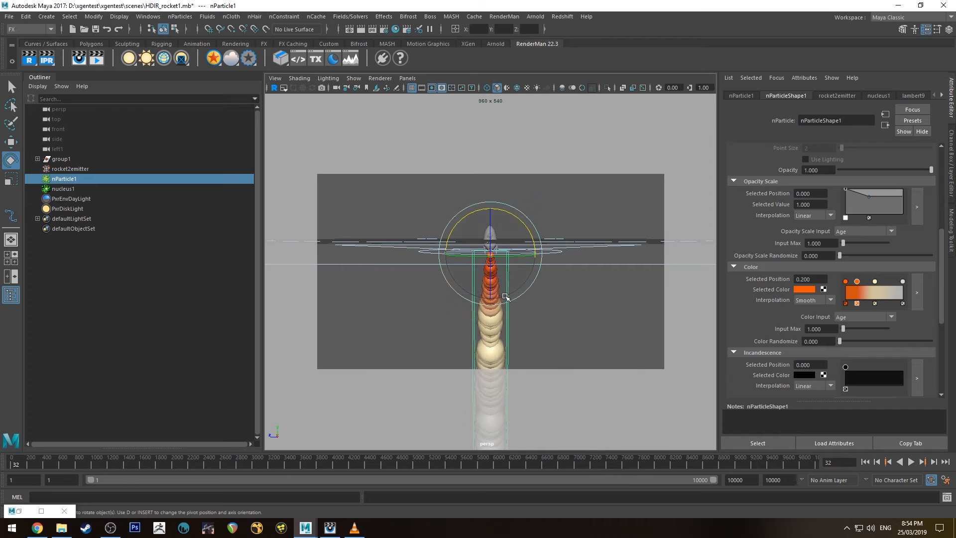
# Step: Render the smoke trail interactively from a low angle and compare it with the rocketRef.mp4 reference video in VLC
pyautogui.keyDown('alt'); pyautogui.moveTo(508, 279); pyautogui.dragTo(539, 373); pyautogui.keyUp('alt')
pyautogui.keyDown('alt'); pyautogui.moveTo(501, 329); pyautogui.dragTo(506, 294); pyautogui.keyUp('alt')
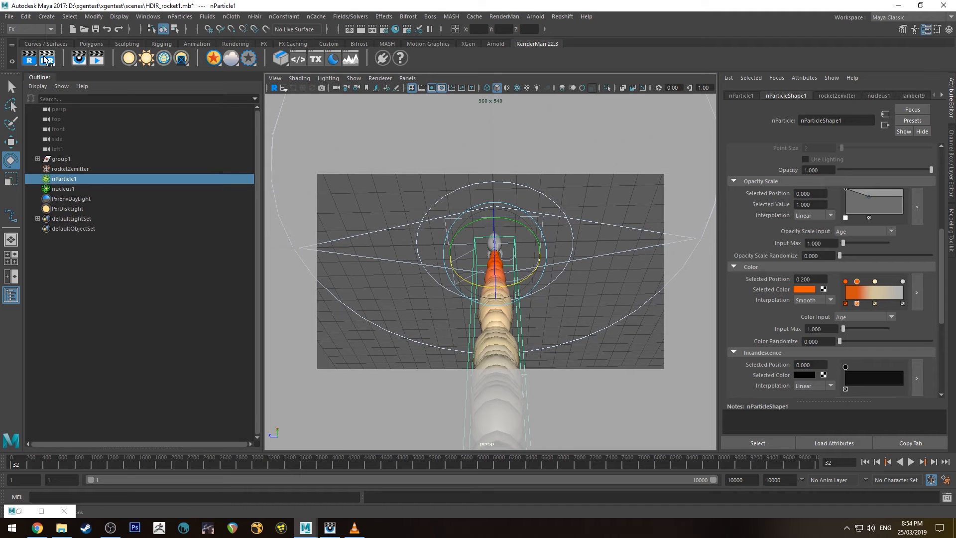
pyautogui.click(330, 527)
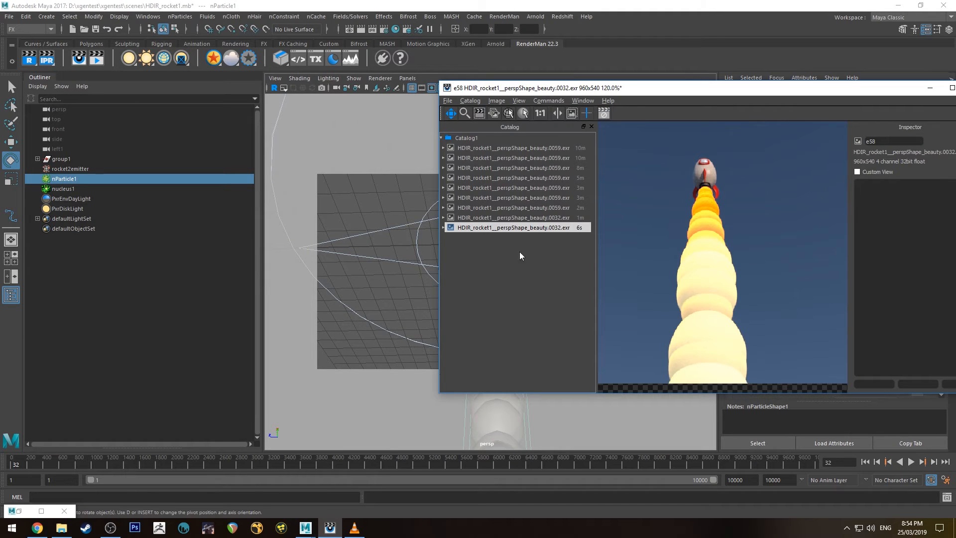
pyautogui.click(354, 529)
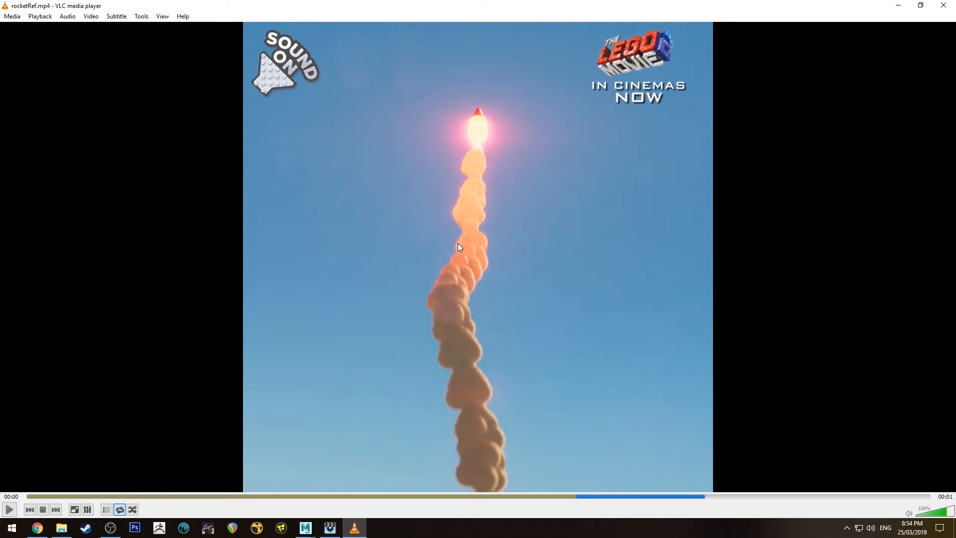
pyautogui.click(899, 6)
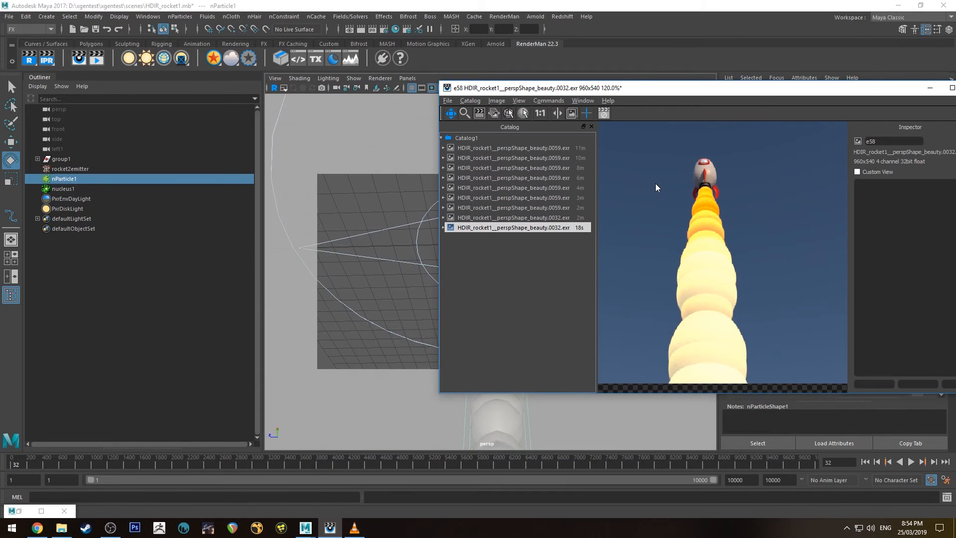
pyautogui.click(930, 88)
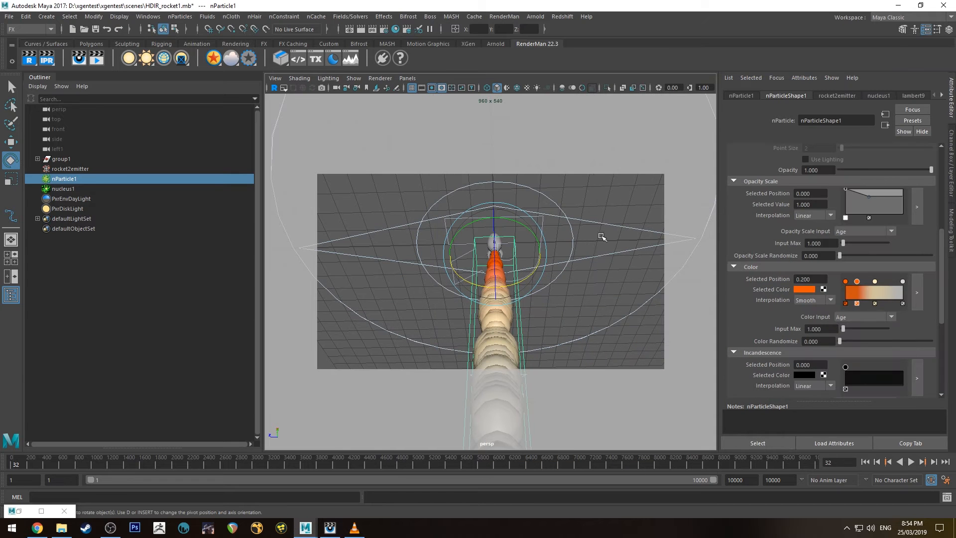
# Step: Tilt to a lower view of the smoke trail and review its latest interactive render
pyautogui.keyDown('alt'); pyautogui.moveTo(482, 339); pyautogui.dragTo(508, 296); pyautogui.keyUp('alt')
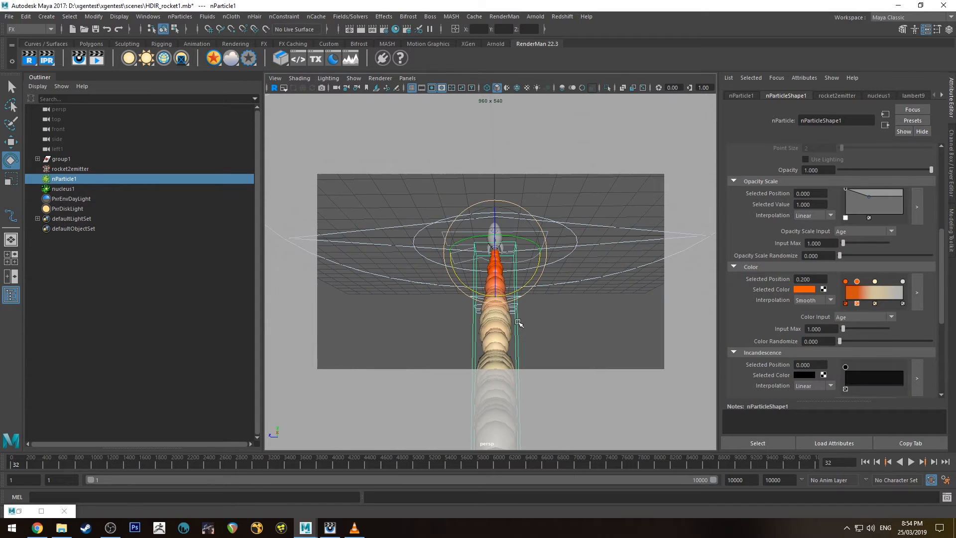
pyautogui.click(329, 529)
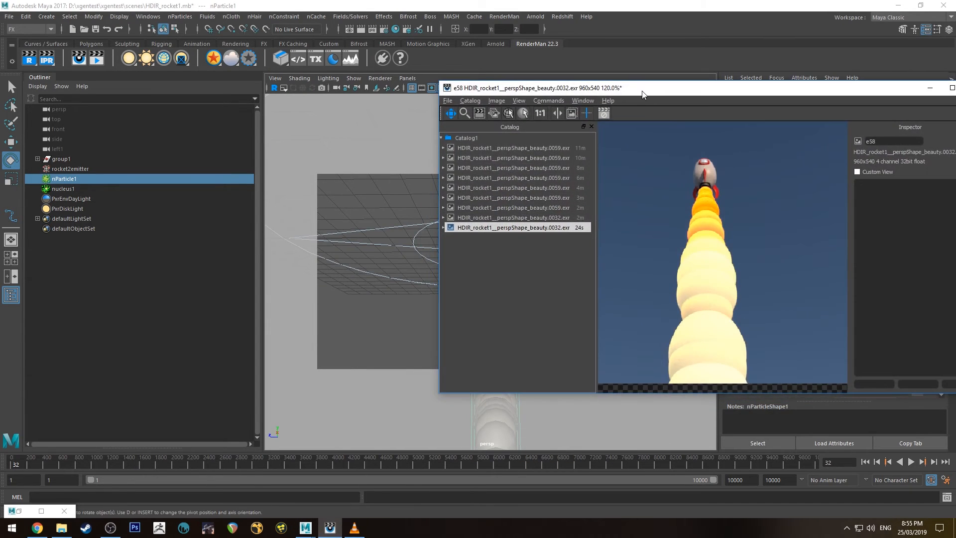
pyautogui.click(930, 88)
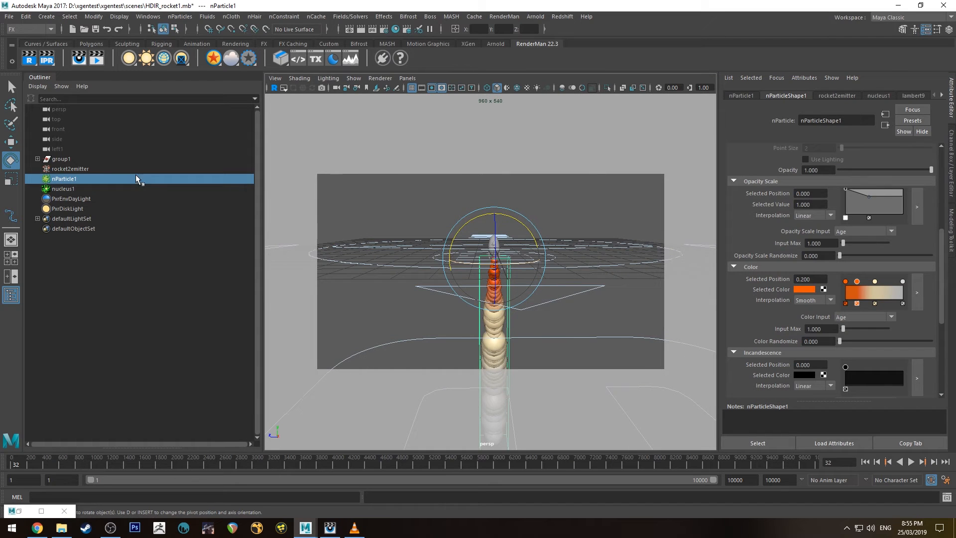
# Step: Add a second PxrDiskLight to the scene near the rocket
pyautogui.click(58, 169)
pyautogui.keyDown('ctrl'); pyautogui.click(63, 160); pyautogui.keyUp('ctrl')
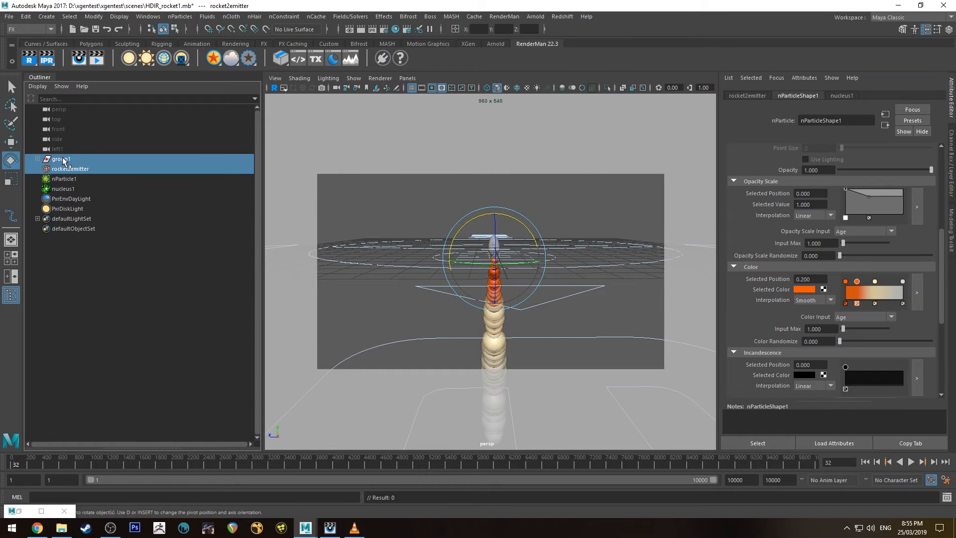
pyautogui.click(62, 169)
pyautogui.keyDown('alt'); pyautogui.moveTo(498, 289); pyautogui.dragTo(523, 340, button='middle'); pyautogui.keyUp('alt')
pyautogui.keyDown('alt'); pyautogui.moveTo(493, 299); pyautogui.dragTo(531, 282, button='right'); pyautogui.keyUp('alt')
pyautogui.press('q')
pyautogui.keyDown('alt'); pyautogui.moveTo(531, 282); pyautogui.dragTo(523, 271); pyautogui.keyUp('alt')
pyautogui.rightClick(132, 57)
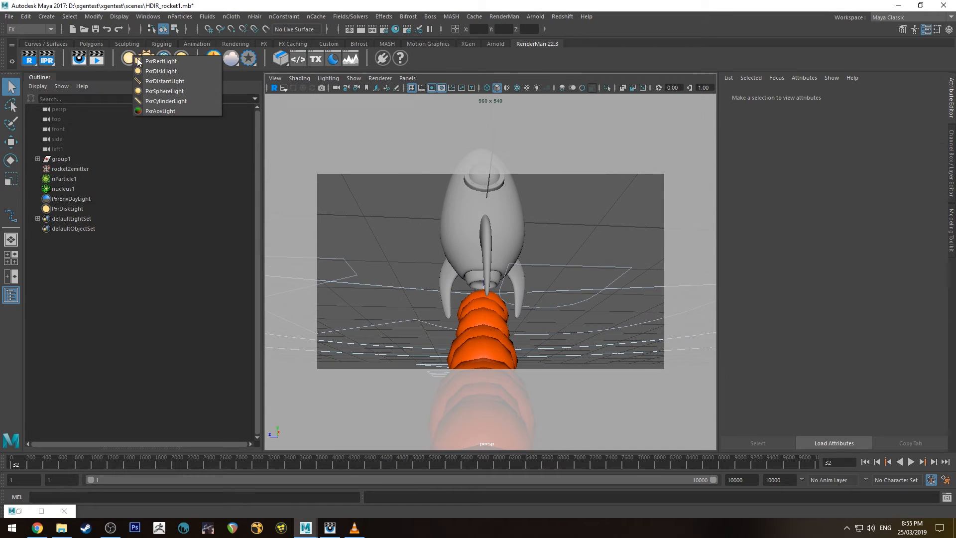
pyautogui.click(161, 71)
pyautogui.press('w')
pyautogui.press('f')
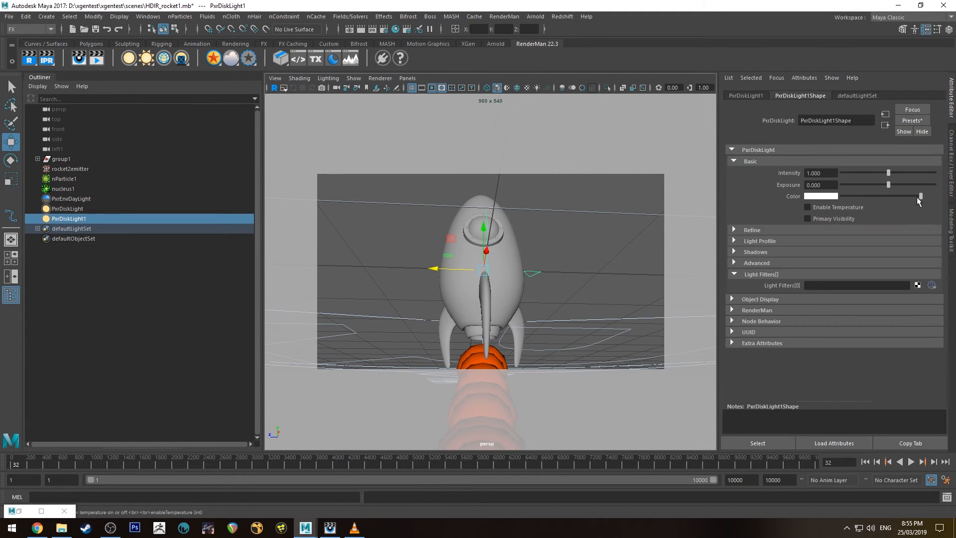
# Step: Lower the new disk light beneath the rocket to Translate Y about -0.59 and shrink it uniformly to a scale of about 0.128
pyautogui.click(952, 158)
pyautogui.press('w')
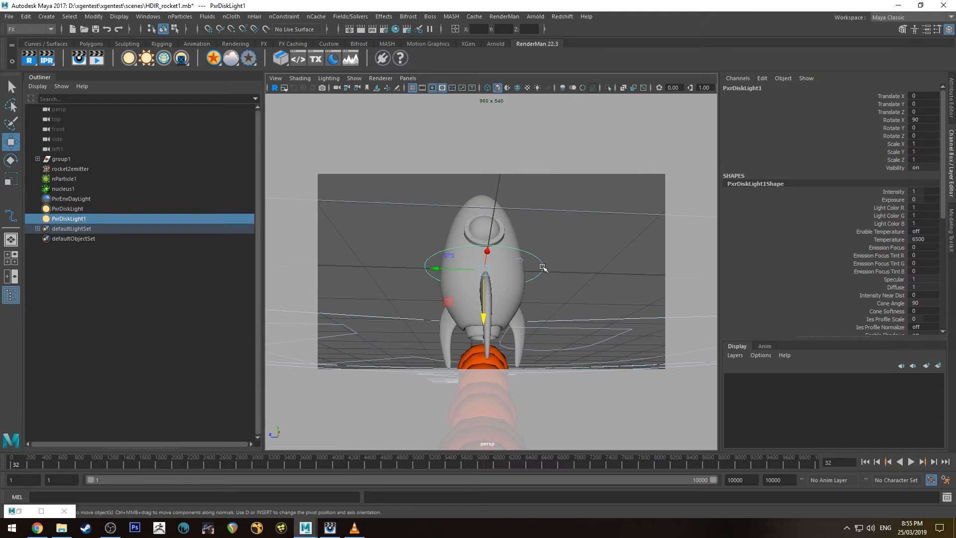
pyautogui.moveTo(483, 329); pyautogui.dragTo(481, 399)
pyautogui.keyDown('alt'); pyautogui.moveTo(486, 352); pyautogui.dragTo(508, 272); pyautogui.keyUp('alt')
pyautogui.moveTo(508, 273)
pyautogui.keyDown('alt'); pyautogui.mouseDown(button='right')
pyautogui.moveTo(531, 316)
pyautogui.moveTo(513, 249)
pyautogui.moveTo(518, 267)
pyautogui.mouseUp(button='right'); pyautogui.keyUp('alt')
pyautogui.press('r')
pyautogui.moveTo(507, 212); pyautogui.dragTo(198, 245)
# Step: Fit the new disk light into the rocket's nozzle at Translate Y -0.552 with a uniform scale of 0.17
pyautogui.keyDown('alt'); pyautogui.moveTo(525, 204); pyautogui.dragTo(526, 216); pyautogui.keyUp('alt')
pyautogui.keyDown('alt'); pyautogui.moveTo(526, 215); pyautogui.dragTo(523, 319, button='middle'); pyautogui.keyUp('alt')
pyautogui.keyDown('alt'); pyautogui.moveTo(523, 318); pyautogui.dragTo(565, 344, button='right'); pyautogui.keyUp('alt')
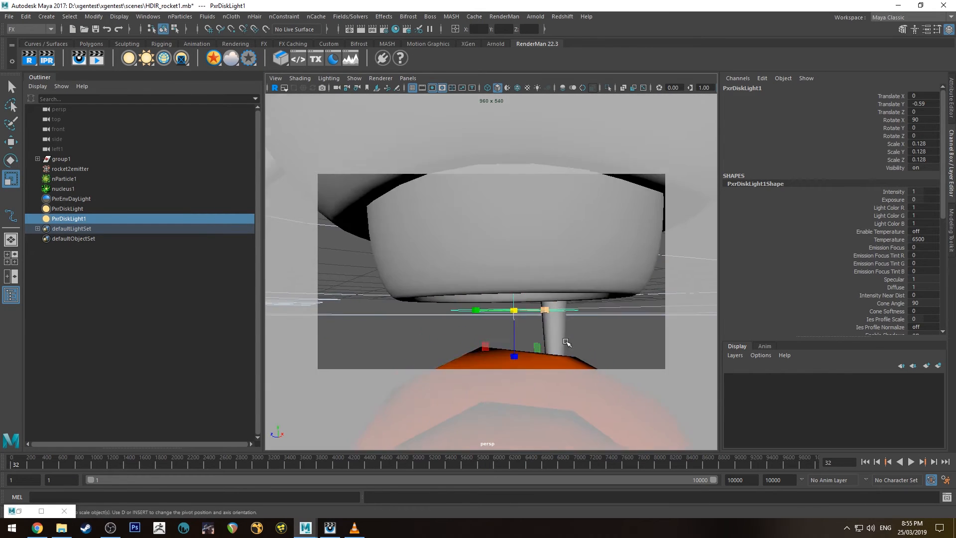
pyautogui.keyDown('alt'); pyautogui.moveTo(565, 344); pyautogui.dragTo(563, 292, button='middle'); pyautogui.keyUp('alt')
pyautogui.press('w')
pyautogui.moveTo(515, 210)
pyautogui.mouseDown()
pyautogui.moveTo(516, 202)
pyautogui.moveTo(503, 219)
pyautogui.moveTo(514, 228)
pyautogui.moveTo(475, 228)
pyautogui.moveTo(572, 274)
pyautogui.moveTo(523, 271)
pyautogui.moveTo(487, 215)
pyautogui.moveTo(448, 222)
pyautogui.moveTo(491, 226)
pyautogui.moveTo(502, 245)
pyautogui.moveTo(502, 222)
pyautogui.mouseUp()
pyautogui.press('r')
pyautogui.press('w')
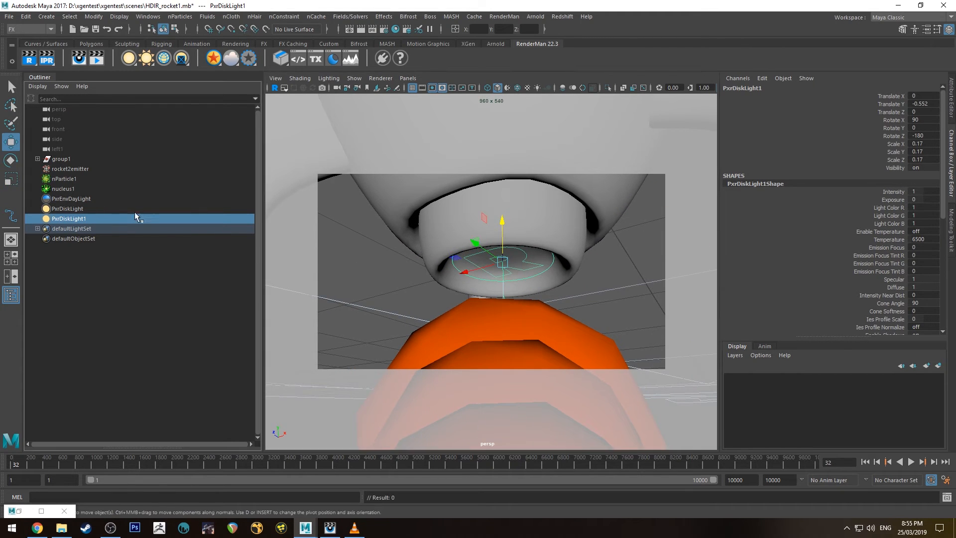
# Step: Set the new disk light's intensity to 20 and its color to the yellow-orange swatch from the color history
pyautogui.click(952, 90)
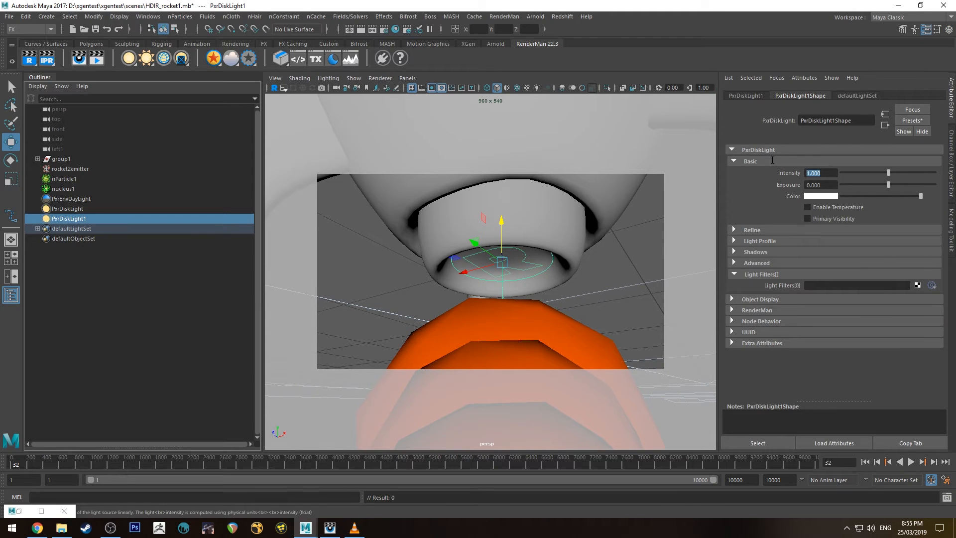
pyautogui.click(819, 197)
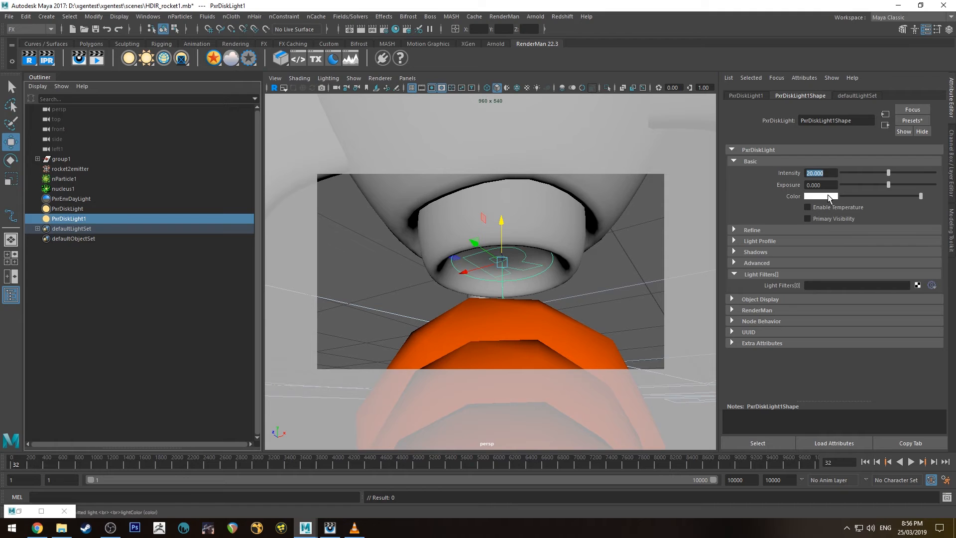
pyautogui.click(829, 196)
pyautogui.click(772, 189)
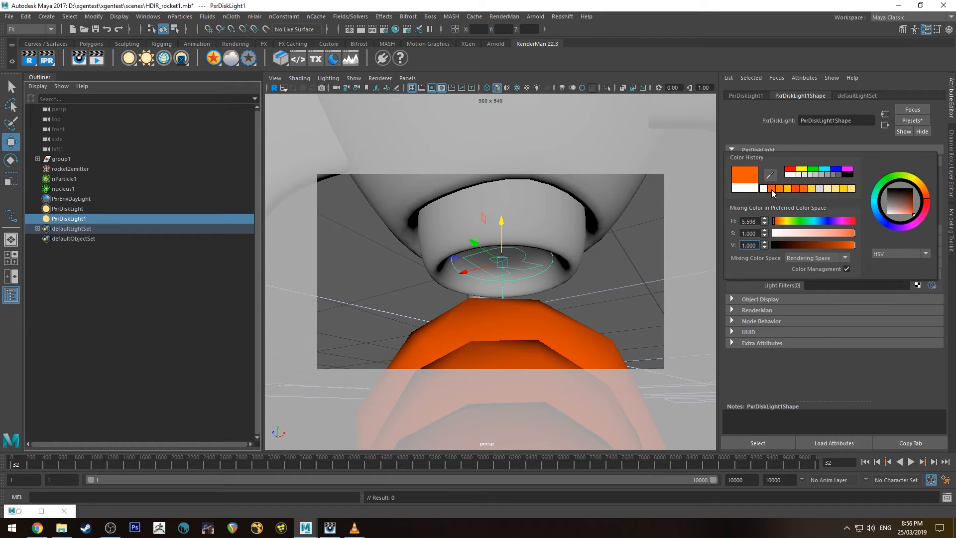
pyautogui.click(786, 188)
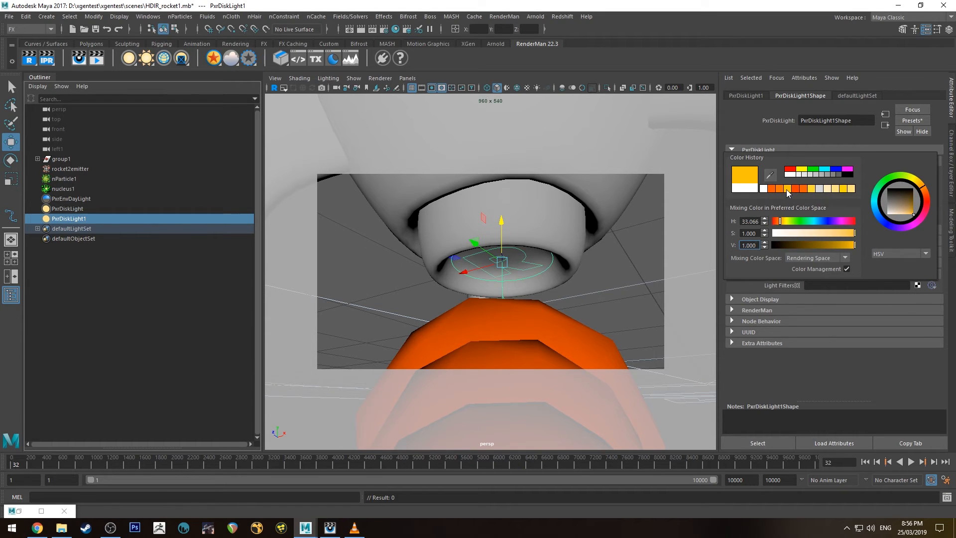
# Step: Render the scene interactively with the new nozzle light and compare the result with earlier catalog images
pyautogui.click(47, 58)
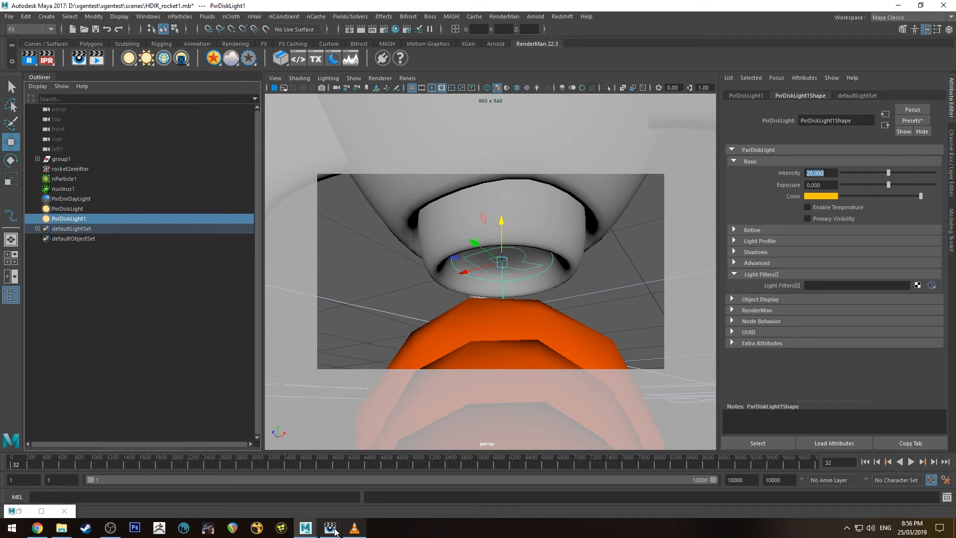
pyautogui.click(335, 530)
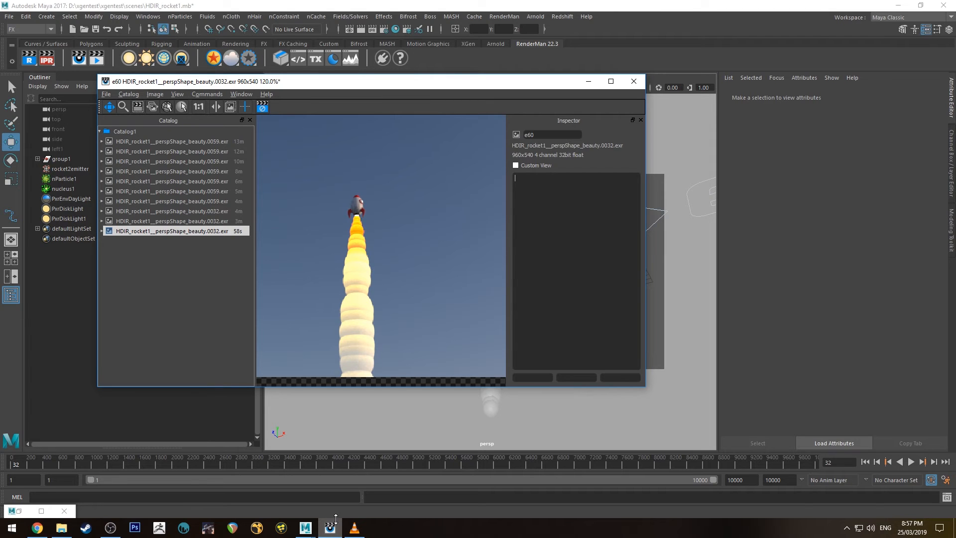
pyautogui.press('Up')
pyautogui.press('Up')
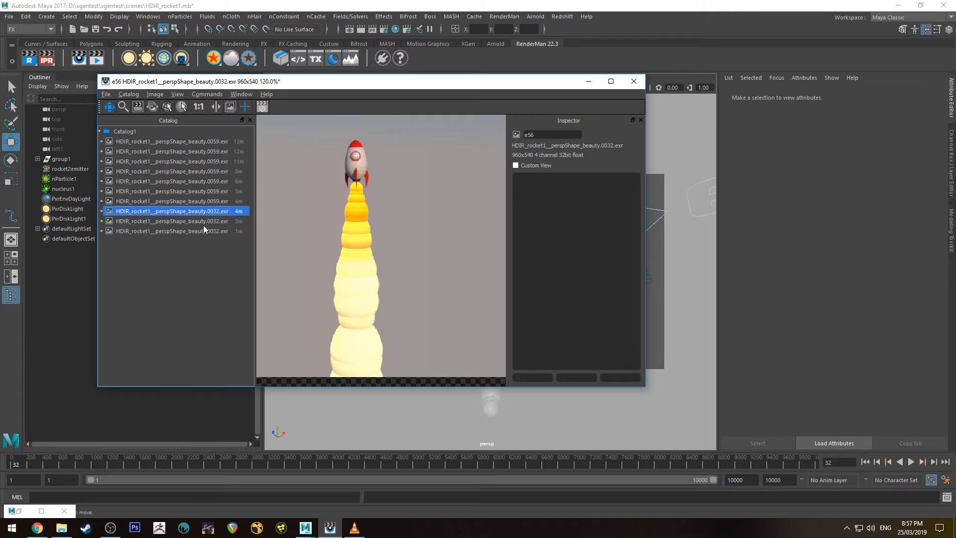
pyautogui.click(198, 231)
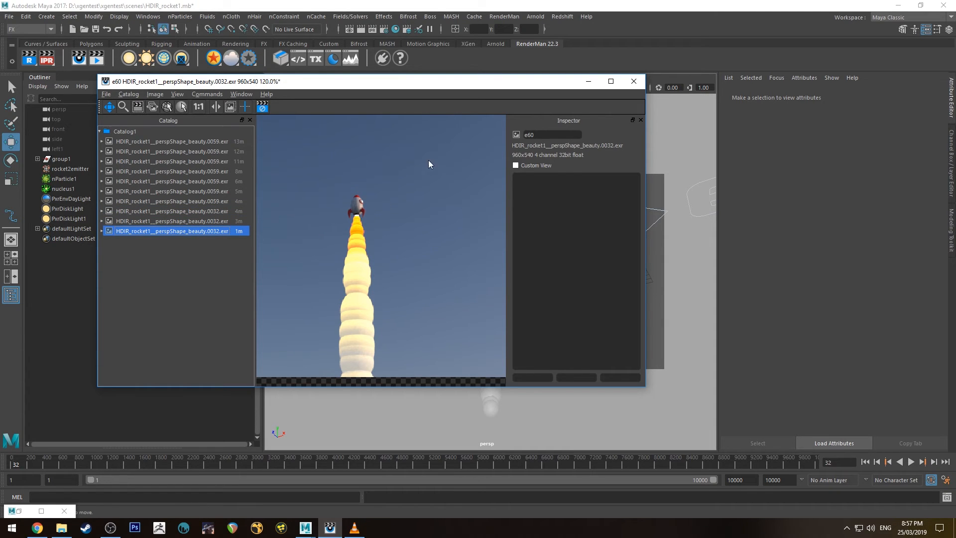
pyautogui.click(634, 81)
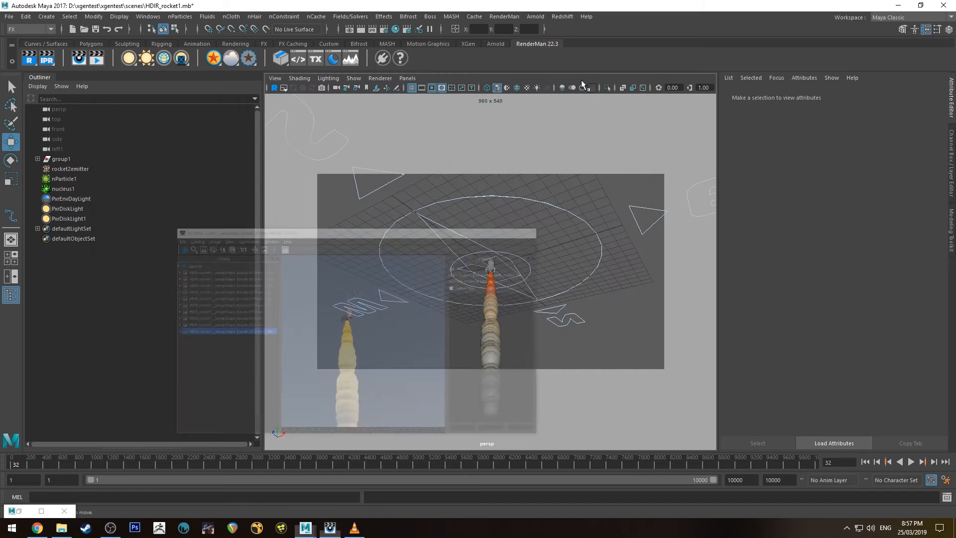
# Step: Parent both disk lights, PxrDiskLight and PxrDiskLight1, under group1 with the rocket meshes
pyautogui.keyDown('alt'); pyautogui.moveTo(539, 259); pyautogui.dragTo(572, 239); pyautogui.keyUp('alt')
pyautogui.click(86, 208)
pyautogui.press('f')
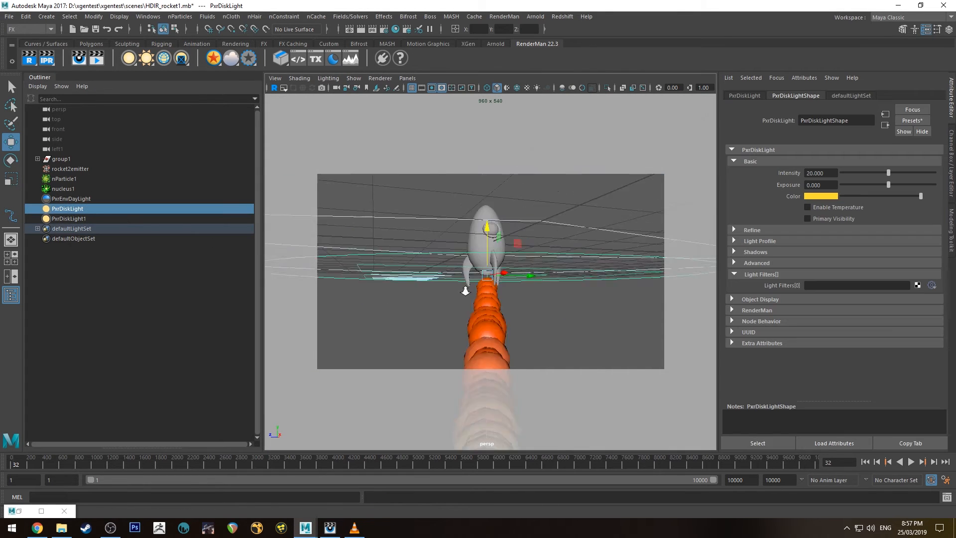
pyautogui.keyDown('shift'); pyautogui.click(88, 219); pyautogui.keyUp('shift')
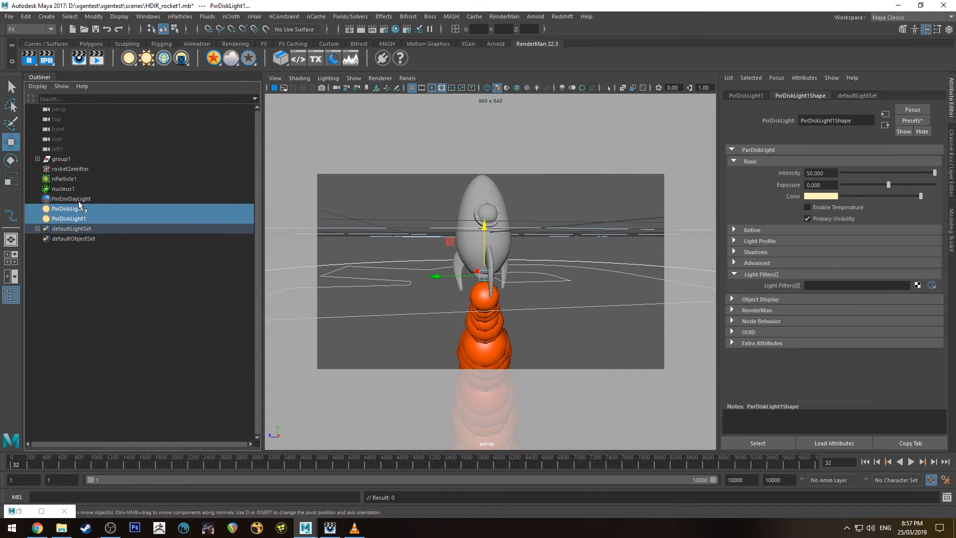
pyautogui.keyDown('alt'); pyautogui.moveTo(447, 302); pyautogui.dragTo(493, 276); pyautogui.keyUp('alt')
pyautogui.keyDown('alt'); pyautogui.moveTo(546, 230); pyautogui.dragTo(505, 269); pyautogui.keyUp('alt')
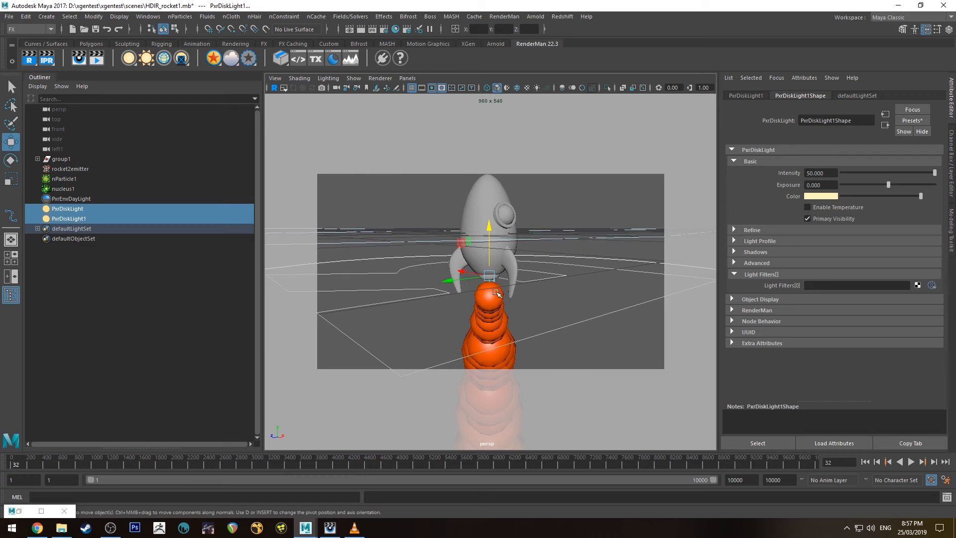
pyautogui.moveTo(87, 200); pyautogui.dragTo(77, 159, button='middle')
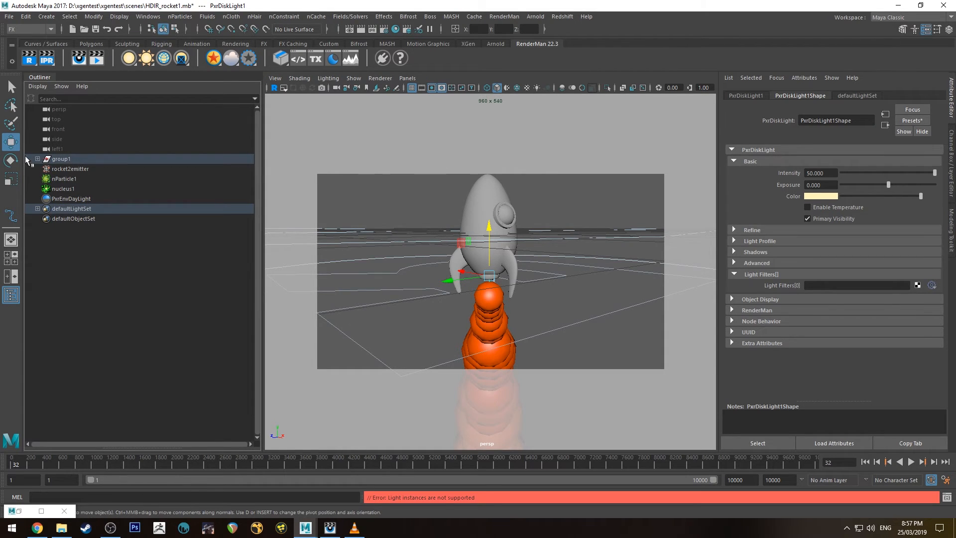
# Step: Rename group1 as rocketGroup and parent rocket2emitter under it
pyautogui.doubleClick(82, 159)
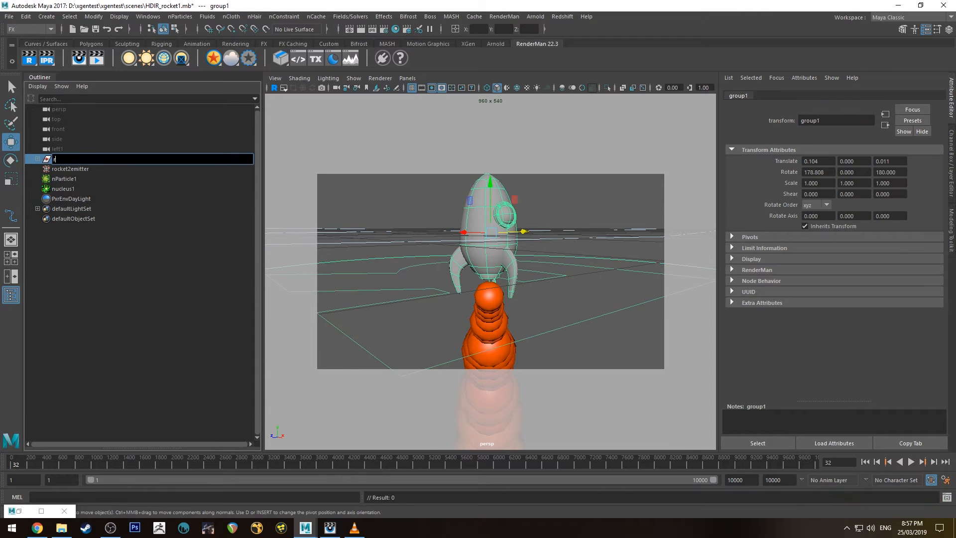
pyautogui.write('rocketGroup')
pyautogui.press('Return')
pyautogui.click(91, 168)
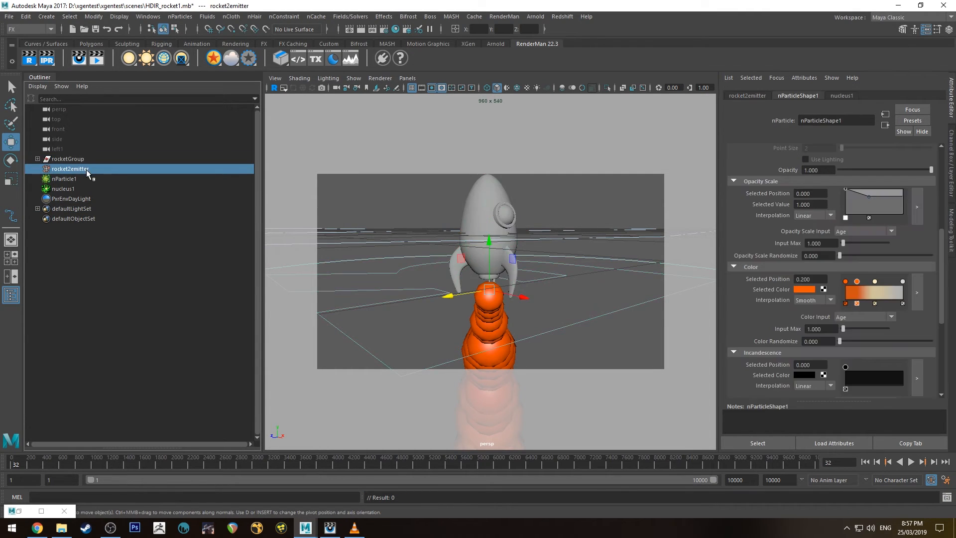
pyautogui.moveTo(85, 169)
pyautogui.mouseDown(button='middle')
pyautogui.moveTo(91, 160)
pyautogui.moveTo(82, 162)
pyautogui.mouseUp(button='middle')
pyautogui.click(653, 194)
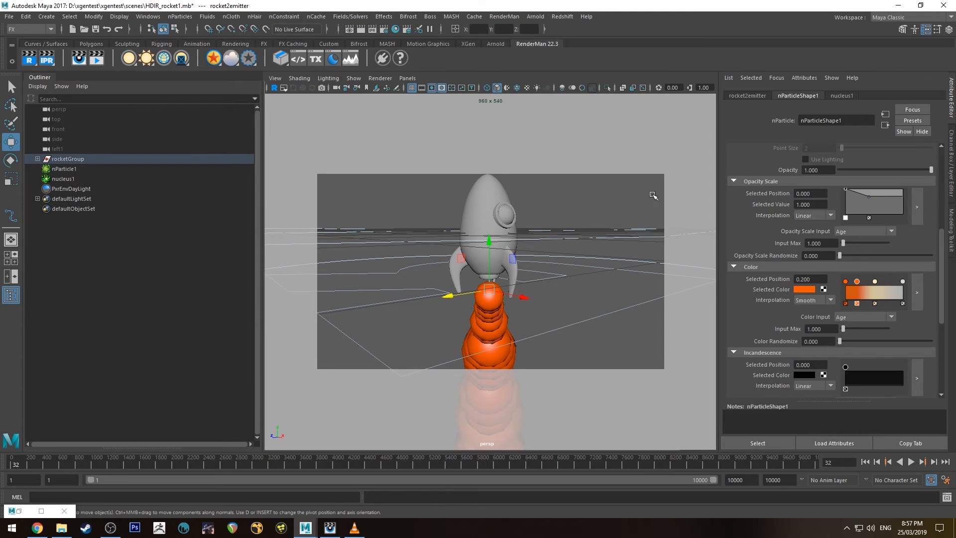
# Step: Try raising rocketGroup to Translate Y 5.616 and play the particle simulation from the first frame
pyautogui.scroll(-5, 569, 229)
pyautogui.keyDown('alt'); pyautogui.moveTo(593, 293); pyautogui.dragTo(561, 294); pyautogui.keyUp('alt')
pyautogui.click(95, 158)
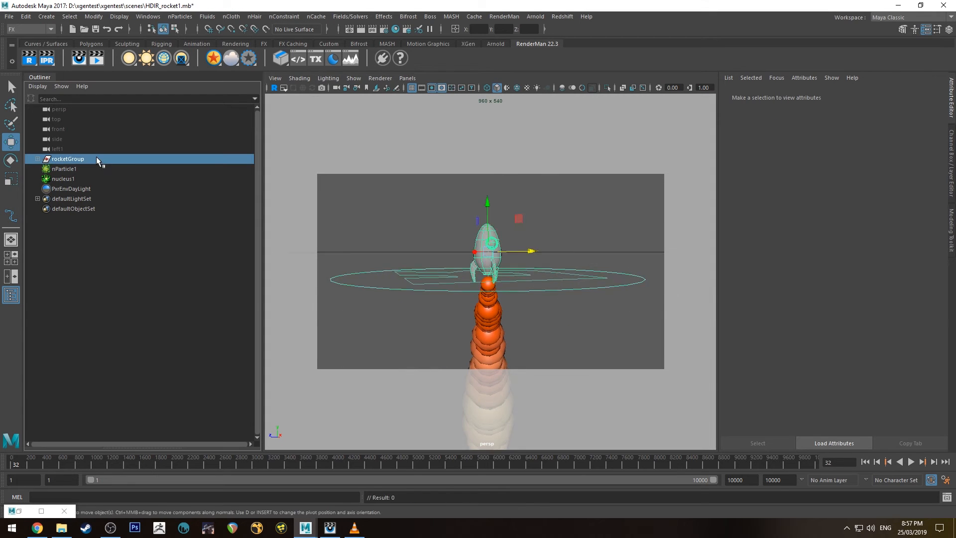
pyautogui.keyDown('alt'); pyautogui.moveTo(498, 239); pyautogui.dragTo(519, 209); pyautogui.keyUp('alt')
pyautogui.moveTo(487, 168); pyautogui.dragTo(490, 266)
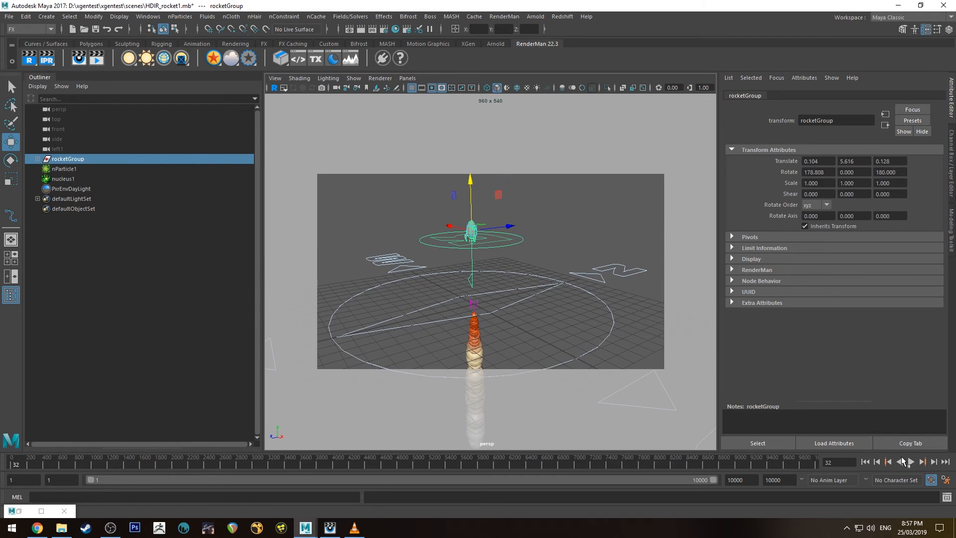
pyautogui.click(865, 462)
pyautogui.click(912, 461)
pyautogui.click(912, 462)
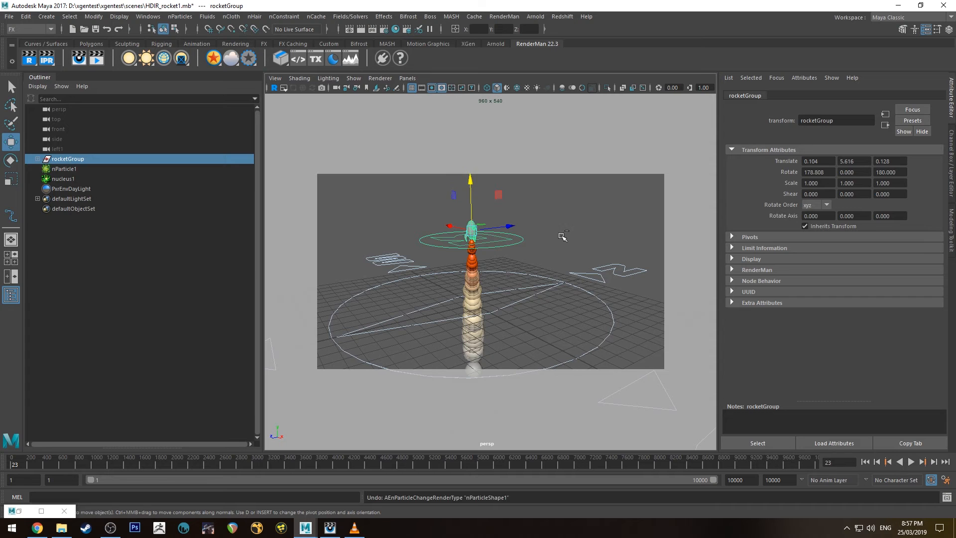
pyautogui.hotkey('alt', 'shift', 'v')
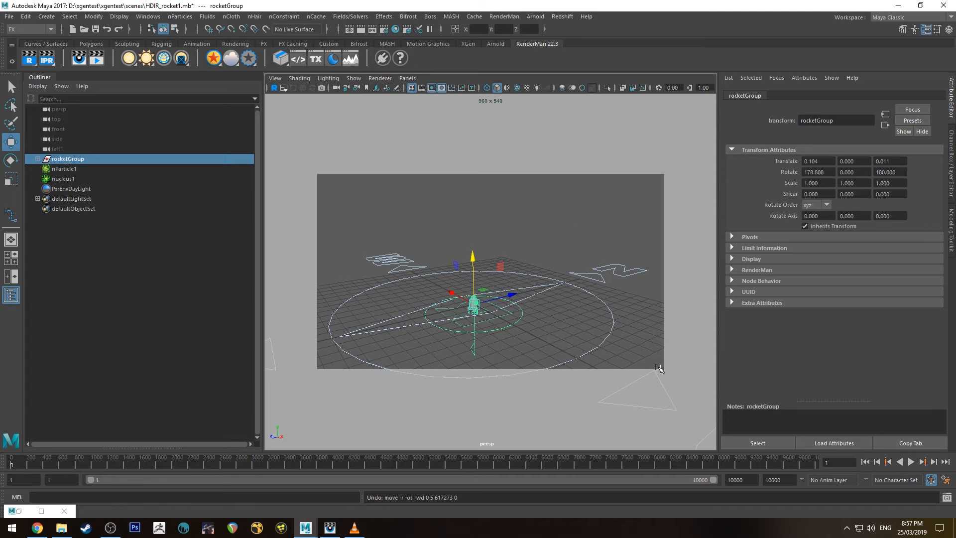
# Step: Raise rocketGroup to Translate Y about 1.134 above the ground grid
pyautogui.keyDown('alt'); pyautogui.moveTo(573, 264); pyautogui.dragTo(513, 281); pyautogui.keyUp('alt')
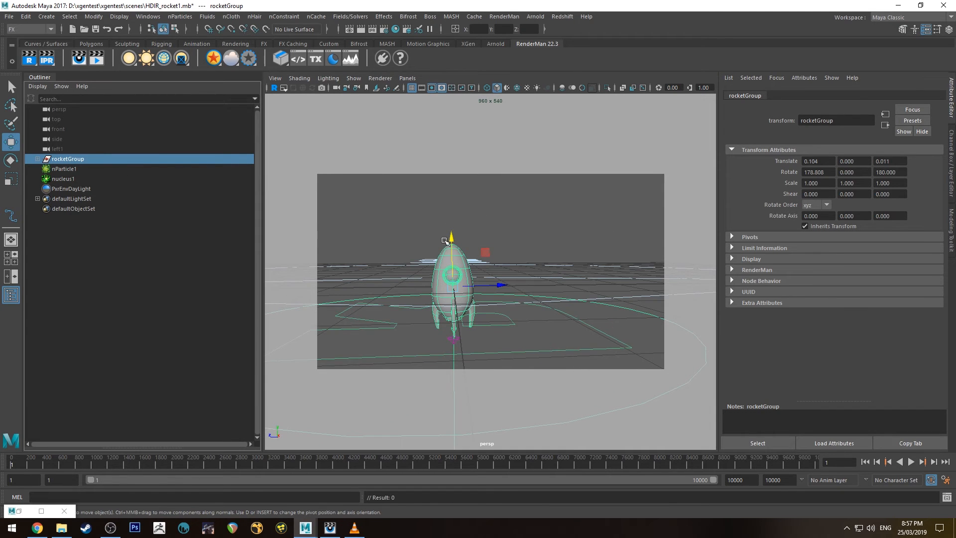
pyautogui.moveTo(451, 238); pyautogui.dragTo(451, 171)
pyautogui.keyDown('alt'); pyautogui.moveTo(580, 324); pyautogui.dragTo(510, 276); pyautogui.keyUp('alt')
pyautogui.keyDown('alt'); pyautogui.moveTo(511, 277); pyautogui.dragTo(548, 298, button='right'); pyautogui.keyUp('alt')
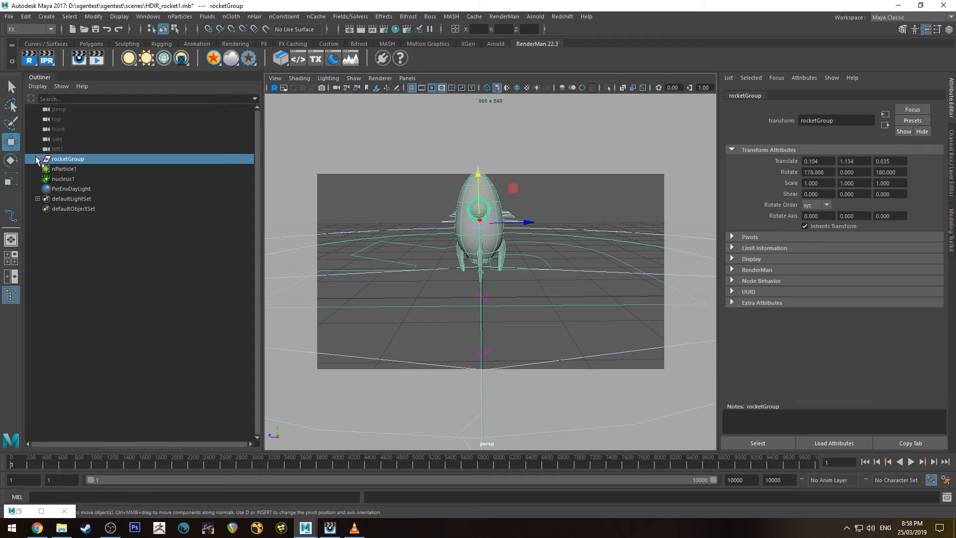
pyautogui.click(544, 243)
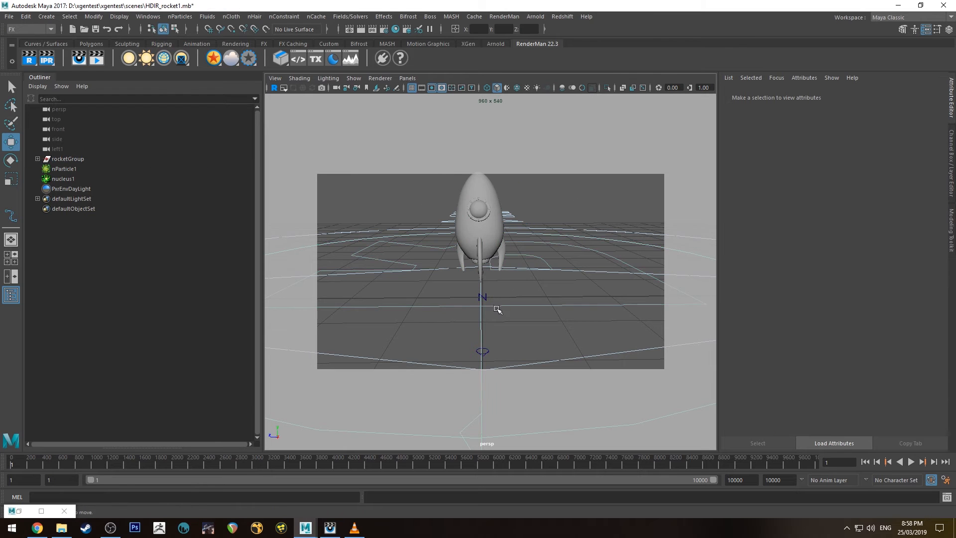
pyautogui.keyDown('alt'); pyautogui.moveTo(497, 314); pyautogui.dragTo(483, 246); pyautogui.keyUp('alt')
pyautogui.keyDown('alt'); pyautogui.moveTo(459, 160); pyautogui.dragTo(479, 215); pyautogui.keyUp('alt')
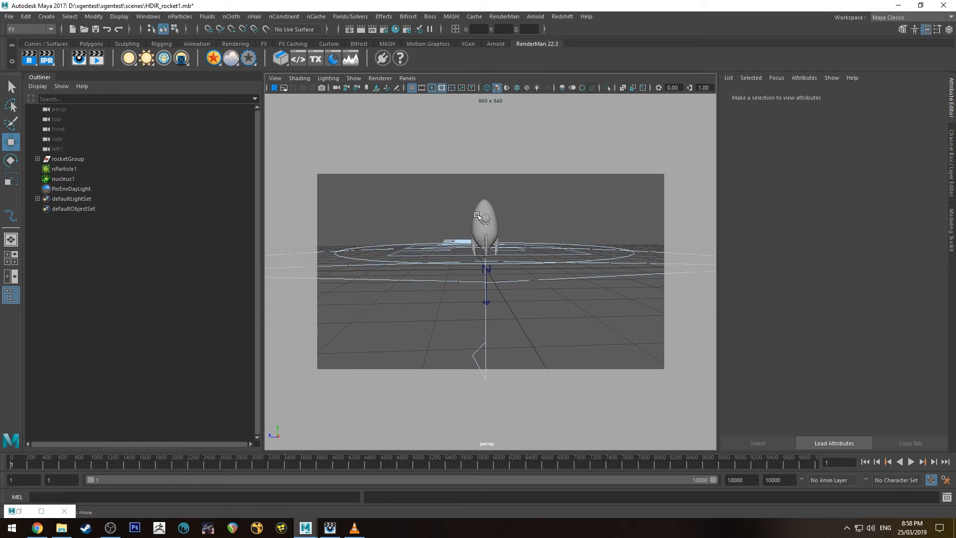
# Step: Inspect the transform values of the rocket body, window, bolts, frame and wings meshes inside rocketGroup
pyautogui.click(38, 159)
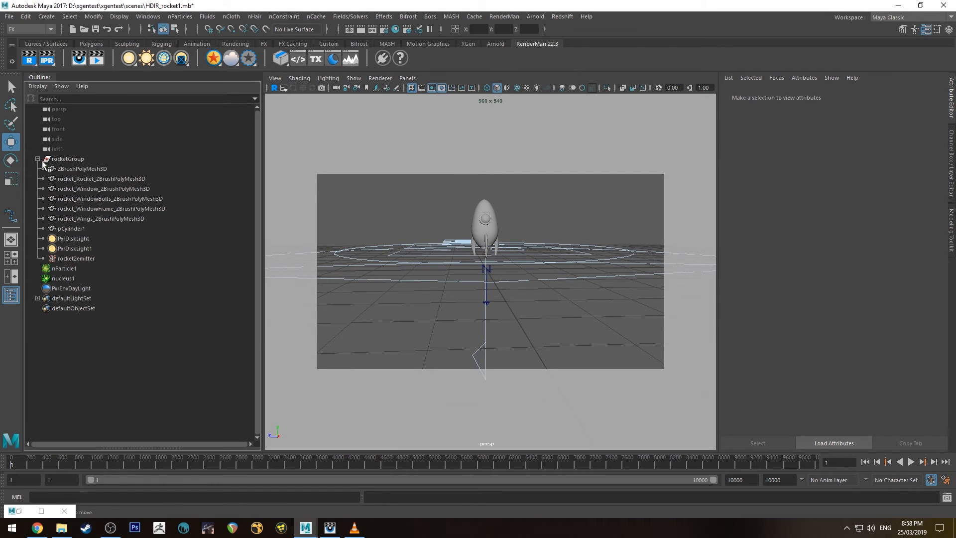
pyautogui.click(71, 169)
pyautogui.click(76, 178)
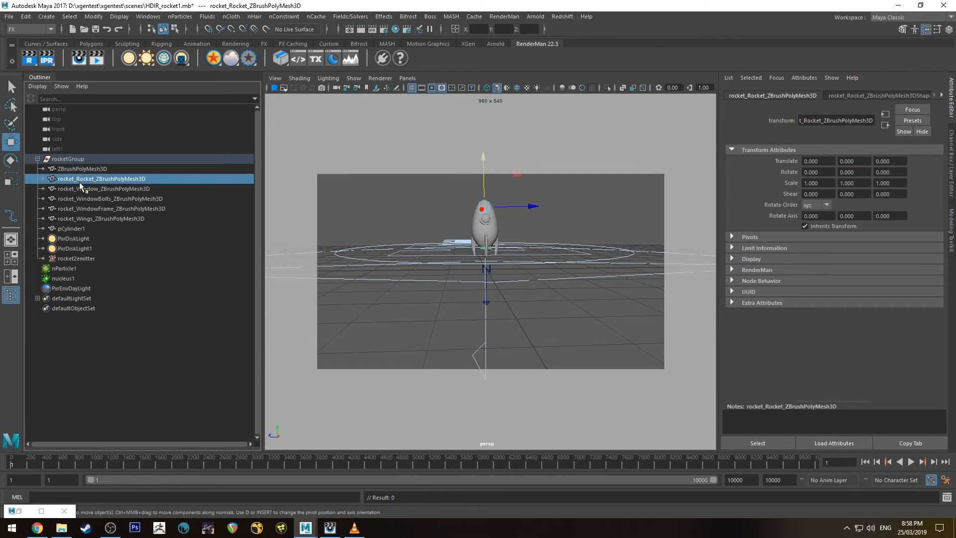
pyautogui.click(82, 189)
pyautogui.click(85, 200)
pyautogui.click(86, 209)
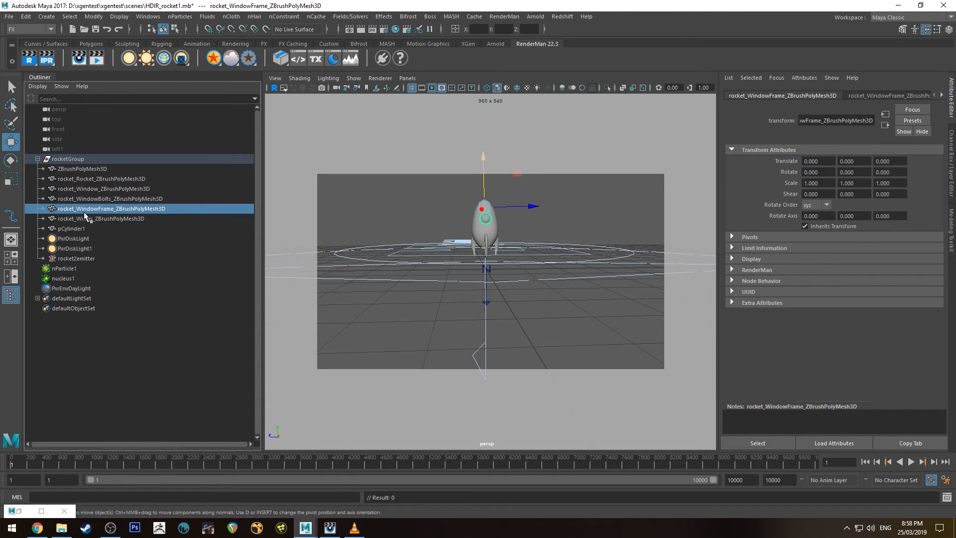
pyautogui.click(85, 219)
# Step: Freeze the translate, rotate and scale transformations of pCylinder1 in rocketGroup
pyautogui.click(83, 229)
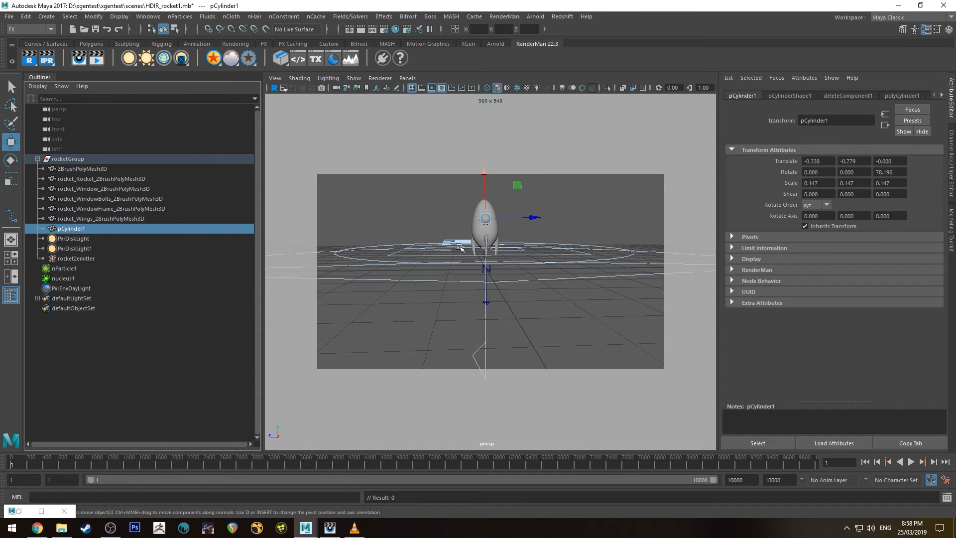
pyautogui.keyDown('alt'); pyautogui.moveTo(517, 259); pyautogui.dragTo(589, 265); pyautogui.keyUp('alt')
pyautogui.keyDown('alt'); pyautogui.moveTo(589, 265); pyautogui.dragTo(512, 255, button='middle'); pyautogui.keyUp('alt')
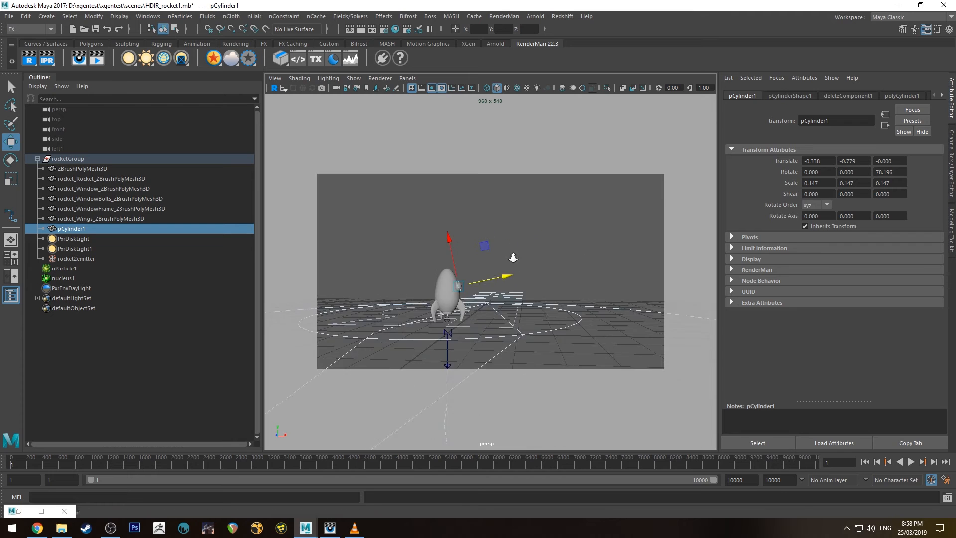
pyautogui.keyDown('alt'); pyautogui.moveTo(513, 256); pyautogui.dragTo(525, 241, button='right'); pyautogui.keyUp('alt')
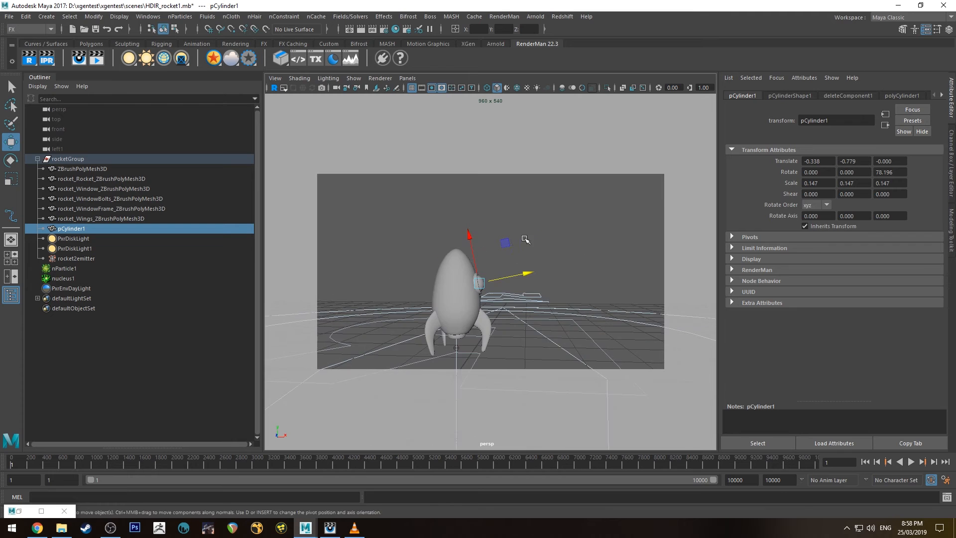
pyautogui.click(148, 17)
pyautogui.moveTo(119, 16)
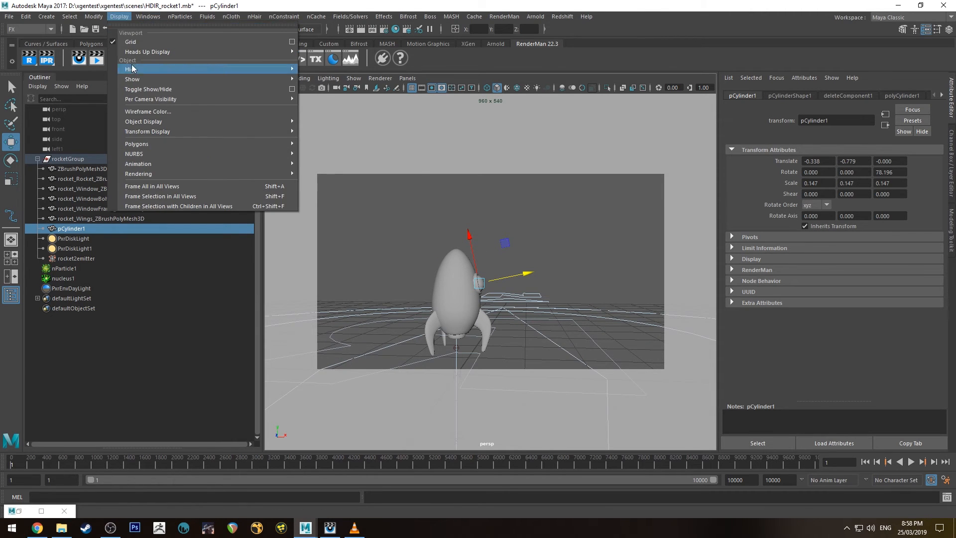
pyautogui.click(168, 16)
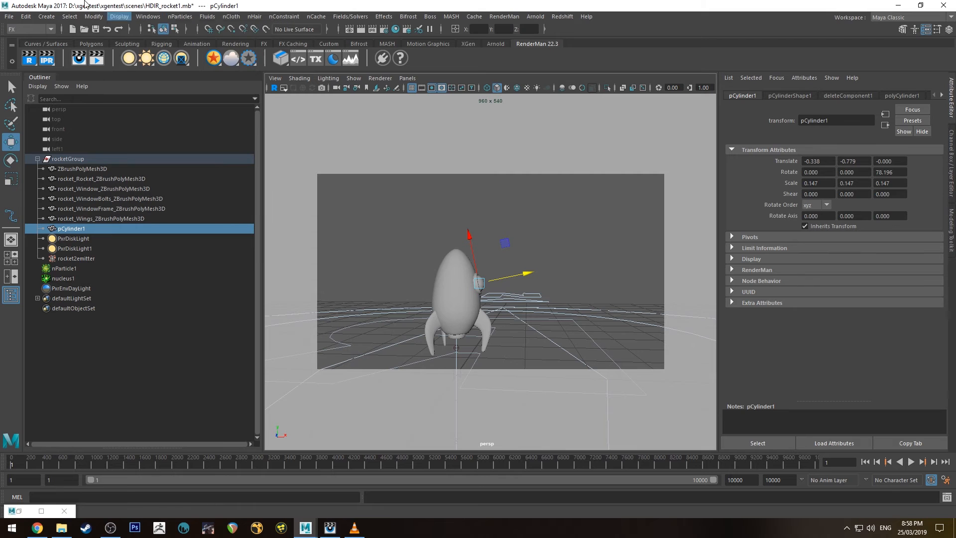
pyautogui.click(49, 32)
pyautogui.click(42, 40)
pyautogui.click(118, 17)
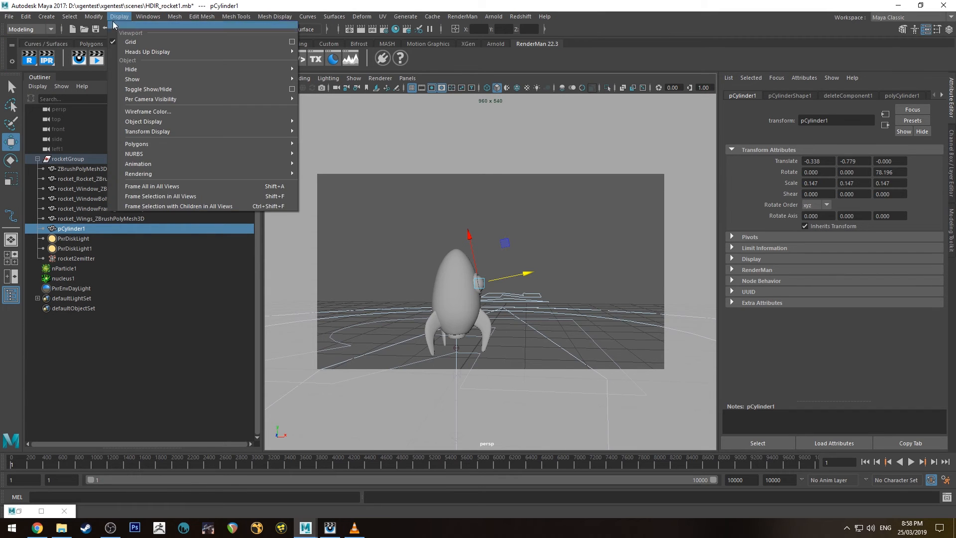
pyautogui.moveTo(94, 16)
pyautogui.click(119, 61)
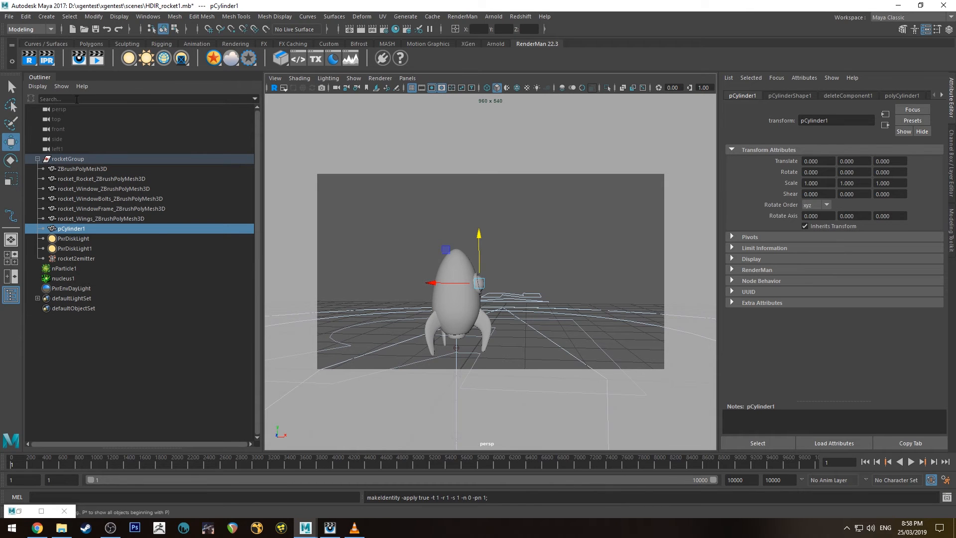
pyautogui.click(26, 17)
pyautogui.click(95, 126)
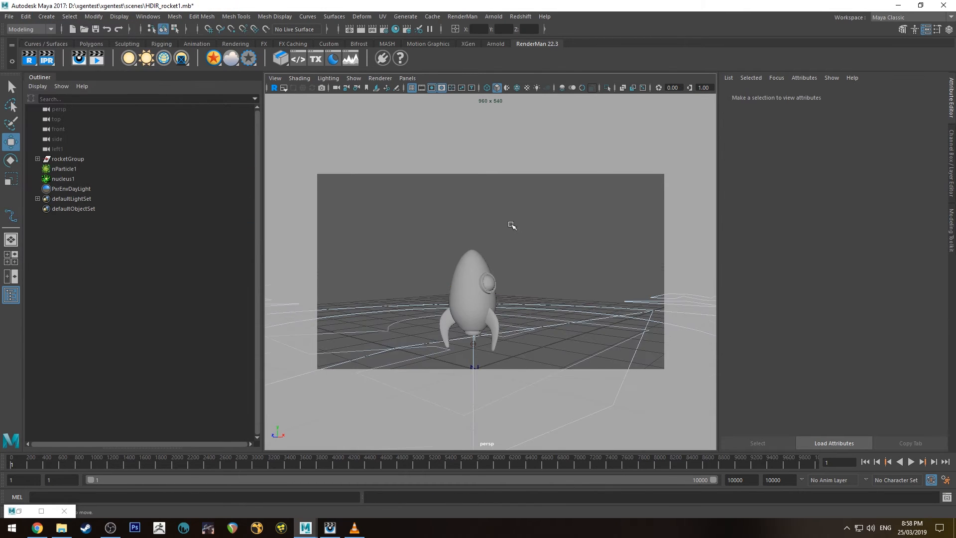
# Step: In the side view, draw a three-point EP curve starting just above the rocket's nose and arcing far up and away from it
pyautogui.press('space')
pyautogui.scroll(-5, 621, 321)
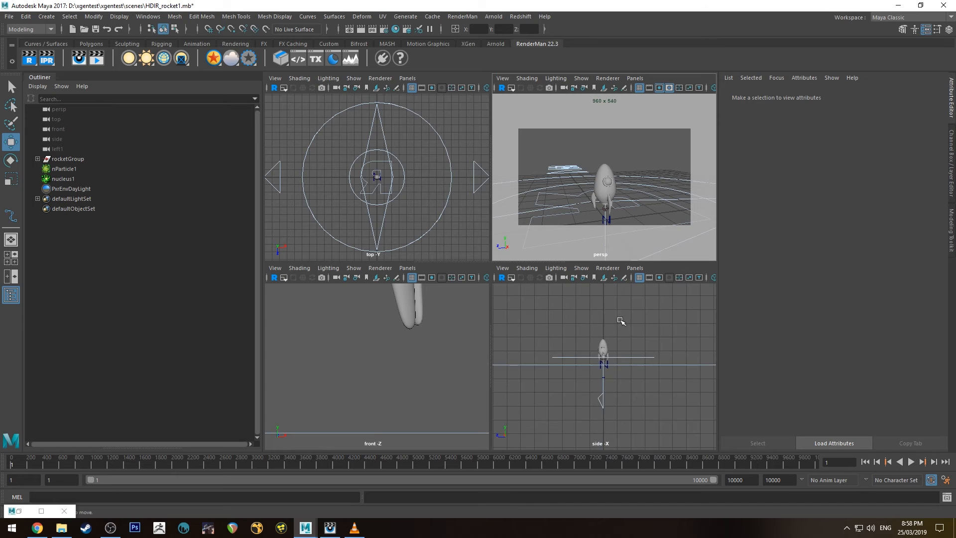
pyautogui.scroll(3, 623, 329)
pyautogui.press('space')
pyautogui.scroll(3, 475, 208)
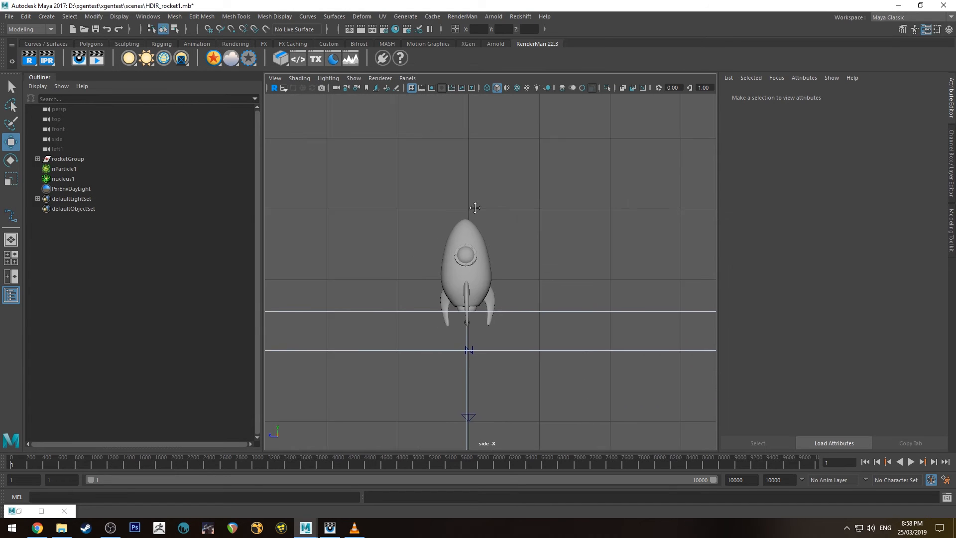
pyautogui.scroll(-4, 495, 229)
pyautogui.keyDown('alt'); pyautogui.moveTo(494, 219); pyautogui.dragTo(488, 241, button='middle'); pyautogui.keyUp('alt')
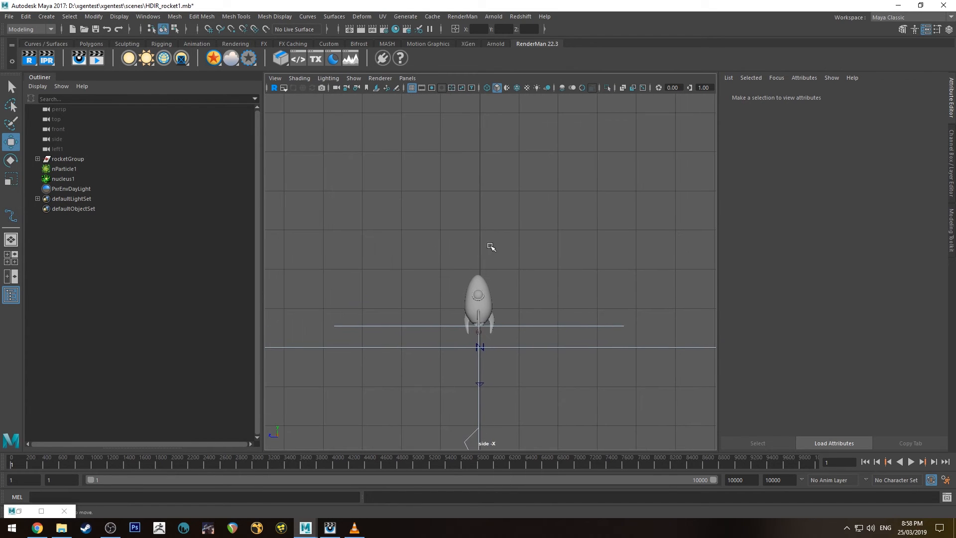
pyautogui.click(47, 44)
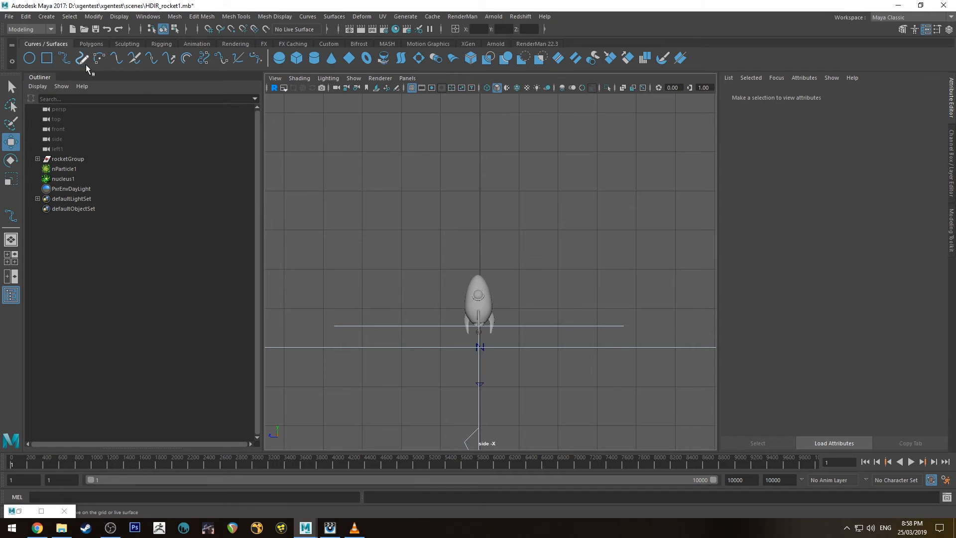
pyautogui.click(64, 58)
pyautogui.keyDown('alt'); pyautogui.moveTo(468, 264); pyautogui.dragTo(427, 314, button='middle'); pyautogui.keyUp('alt')
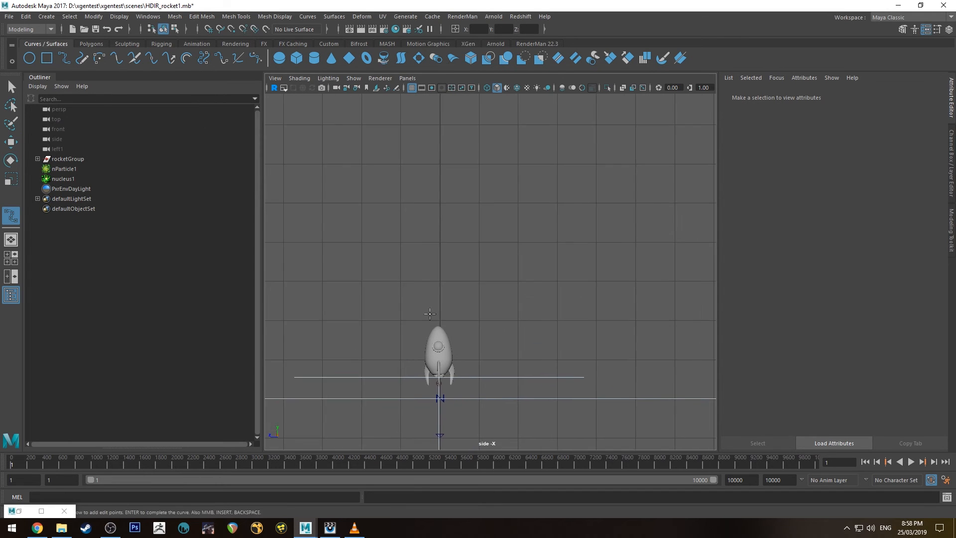
pyautogui.scroll(-8, 437, 209)
pyautogui.keyDown('alt'); pyautogui.moveTo(437, 208); pyautogui.dragTo(404, 269, button='middle'); pyautogui.keyUp('alt')
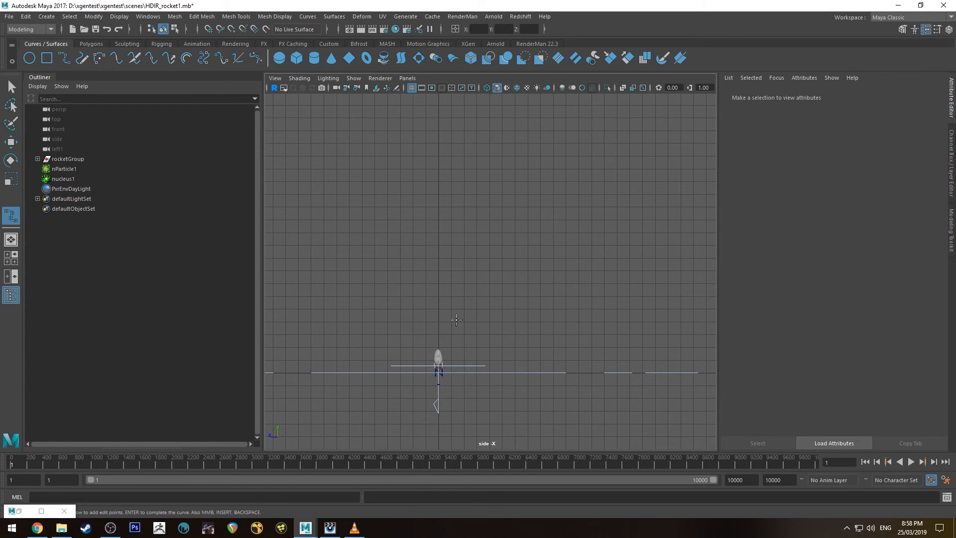
pyautogui.keyDown('alt'); pyautogui.moveTo(456, 319); pyautogui.dragTo(465, 342, button='middle'); pyautogui.keyUp('alt')
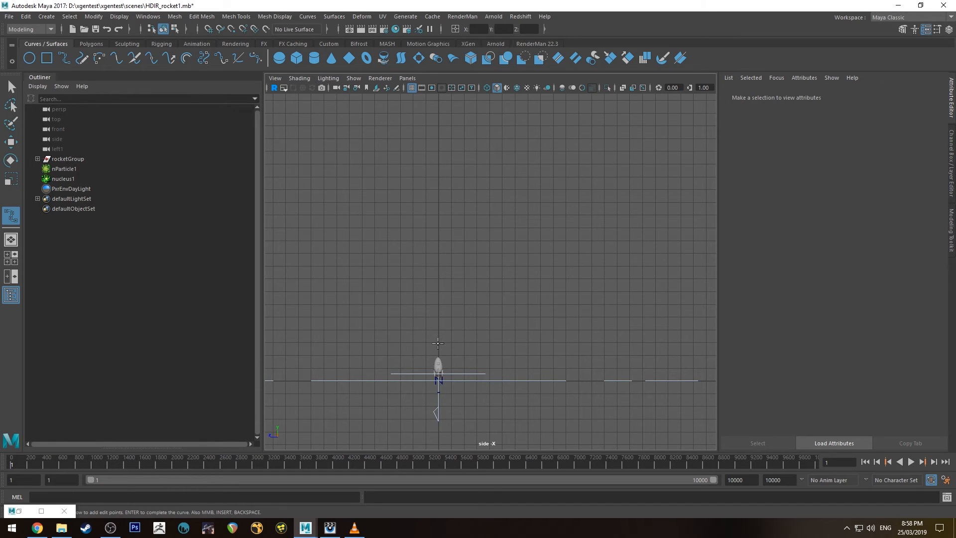
pyautogui.click(440, 342)
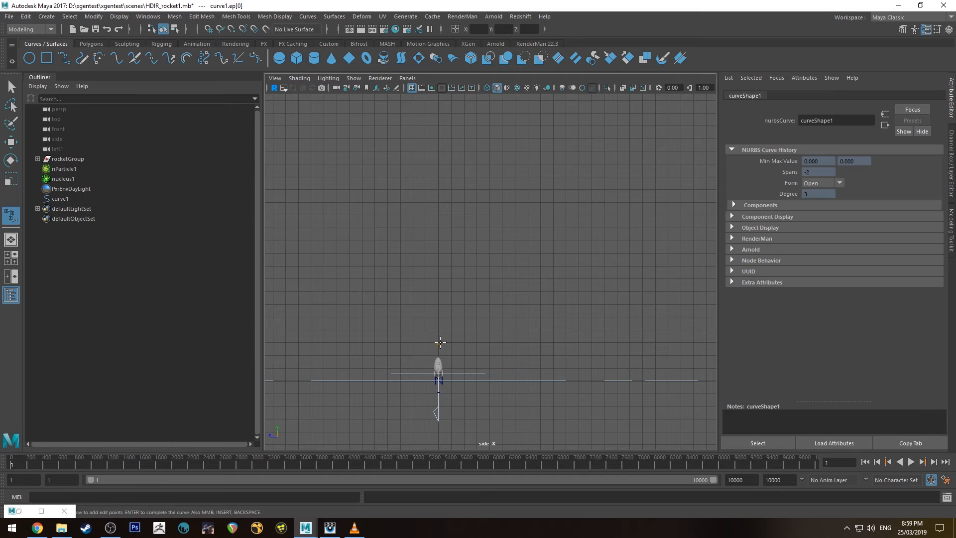
pyautogui.click(522, 188)
pyautogui.click(652, 130)
pyautogui.press('Return')
# Step: Show the curve's control vertices and delete the second-to-last one, near the curve's far end
pyautogui.moveTo(604, 148); pyautogui.dragTo(582, 150, button='right')
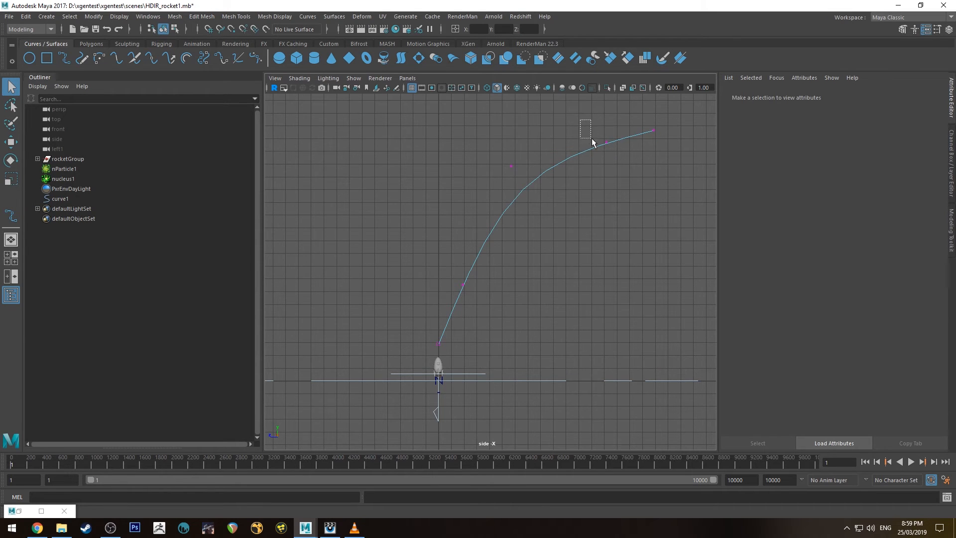
pyautogui.moveTo(592, 140); pyautogui.dragTo(609, 147)
pyautogui.press('Delete')
# Step: Raise the curve's upper intermediate control vertex until it is nearly level with the far end point
pyautogui.moveTo(477, 133); pyautogui.dragTo(538, 182)
pyautogui.press('w')
pyautogui.moveTo(512, 122); pyautogui.dragTo(514, 83)
pyautogui.press('3')
pyautogui.keyDown('alt'); pyautogui.moveTo(543, 130); pyautogui.dragTo(540, 162, button='middle'); pyautogui.keyUp('alt')
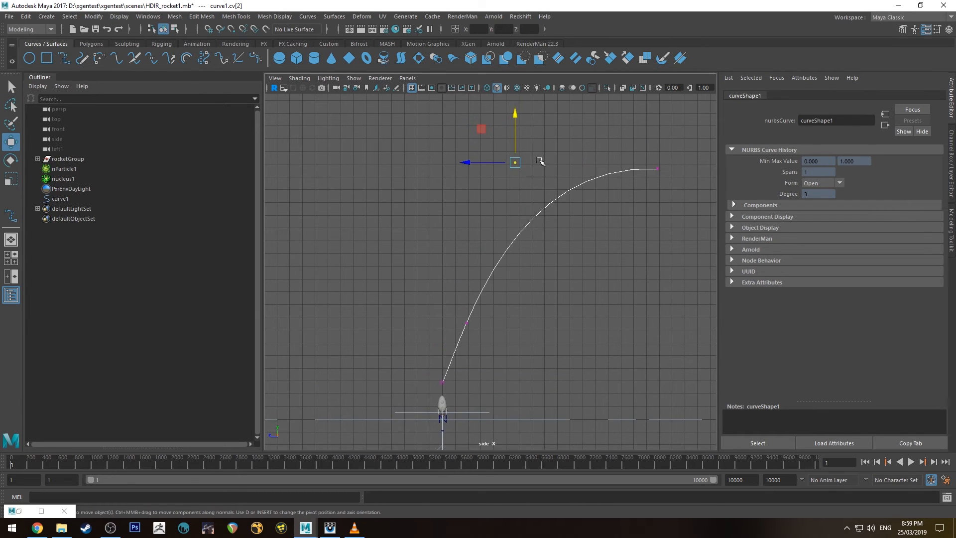
pyautogui.moveTo(516, 115); pyautogui.dragTo(516, 123)
# Step: Move the curve's lower control vertex up and inward above the rocket for a near-vertical start, and return to object selection
pyautogui.click(467, 323)
pyautogui.moveTo(468, 273); pyautogui.dragTo(467, 245)
pyautogui.moveTo(419, 294); pyautogui.dragTo(401, 292)
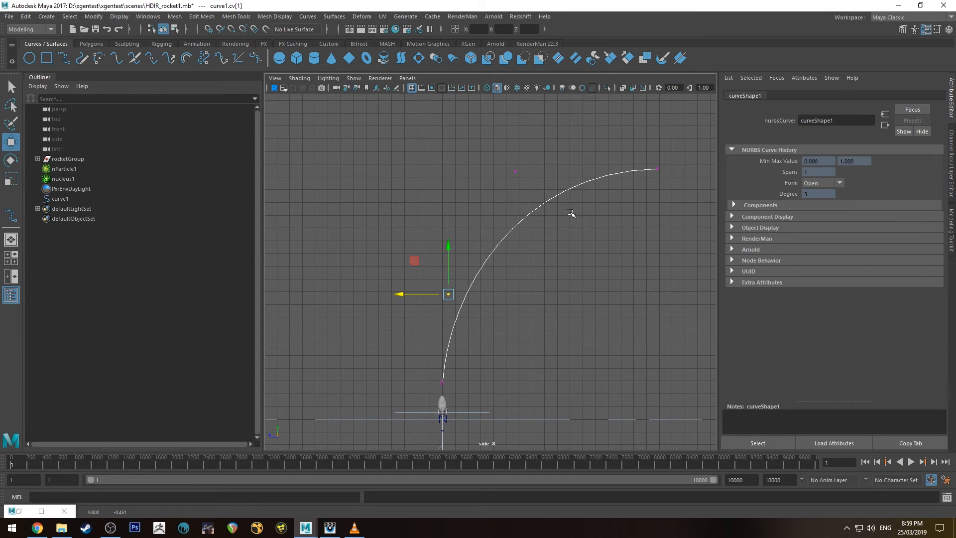
pyautogui.click(517, 230)
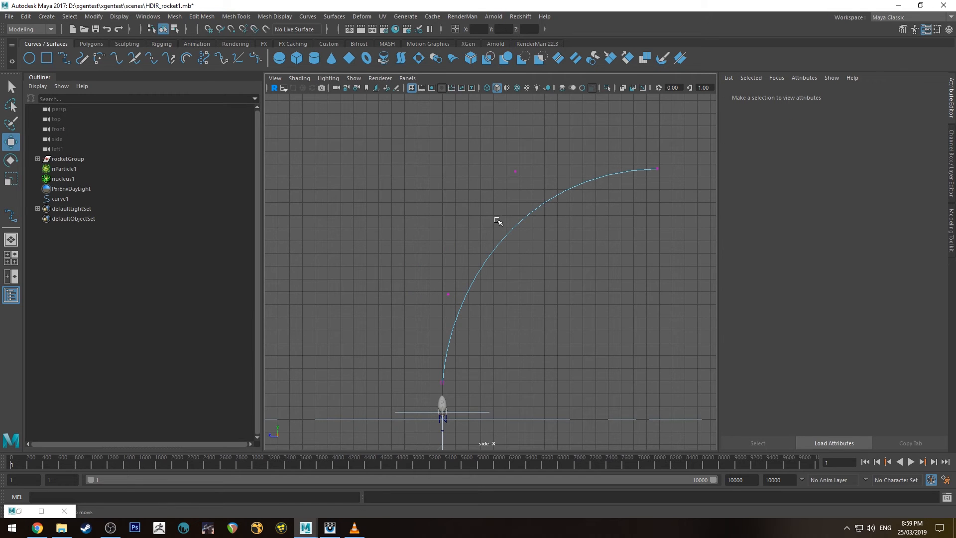
pyautogui.press('q')
pyautogui.moveTo(327, 185); pyautogui.dragTo(356, 167, button='right')
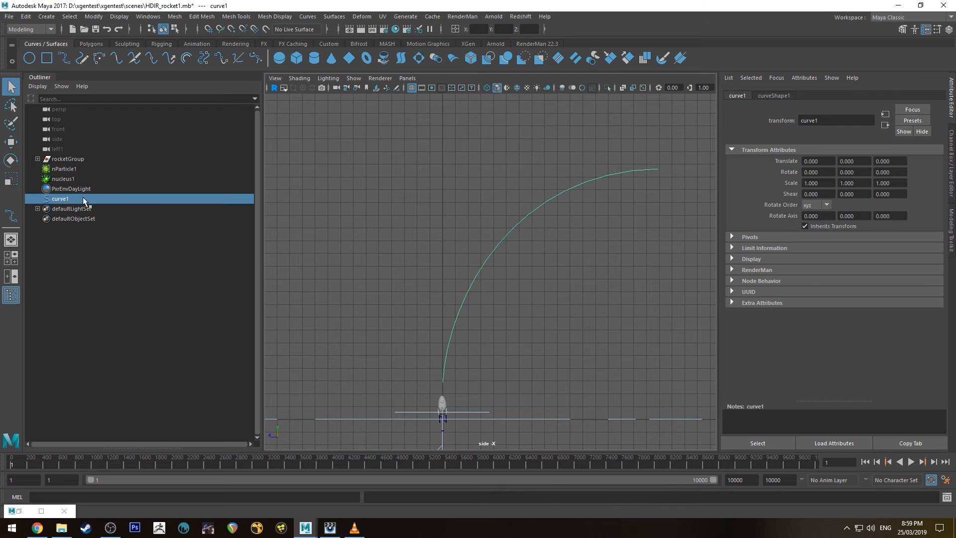
# Step: Select curve1 and rocketGroup and open the Attach to Motion Path options
pyautogui.keyDown('ctrl'); pyautogui.click(80, 158); pyautogui.keyUp('ctrl')
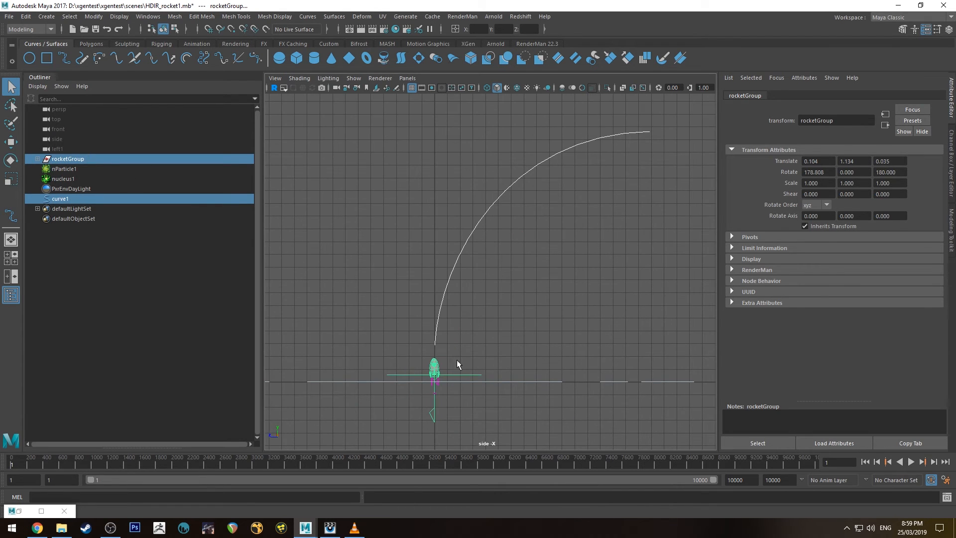
pyautogui.keyDown('alt'); pyautogui.moveTo(414, 212); pyautogui.dragTo(391, 176, button='middle'); pyautogui.keyUp('alt')
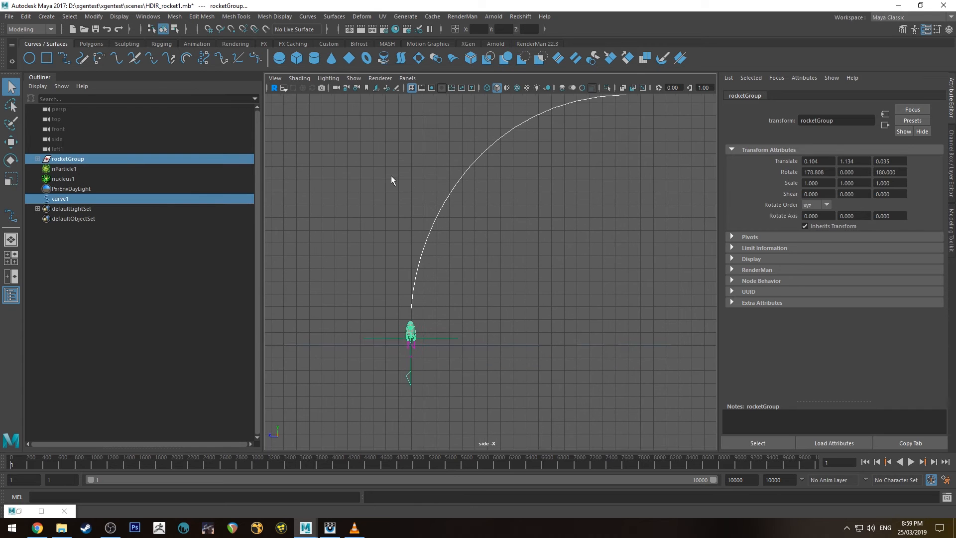
pyautogui.click(34, 30)
pyautogui.click(20, 60)
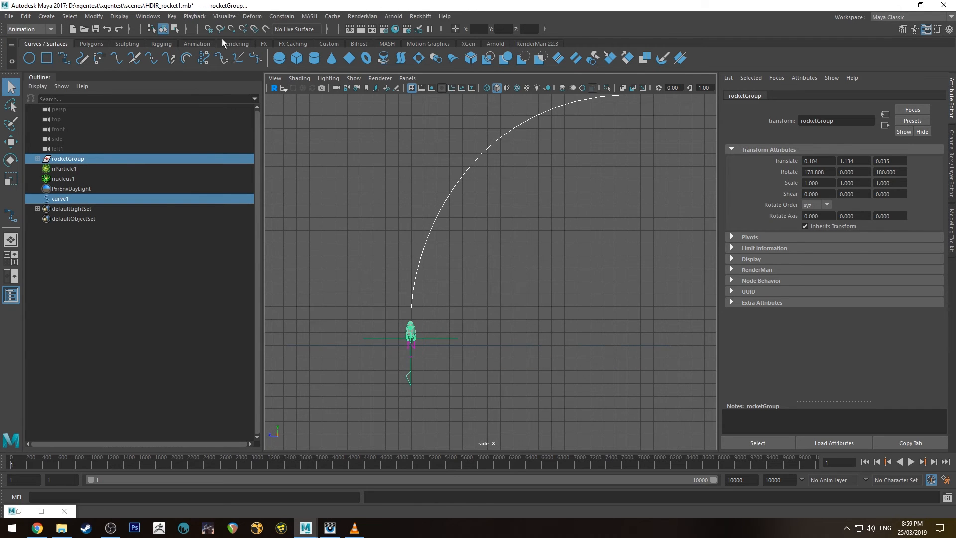
pyautogui.click(282, 16)
pyautogui.moveTo(322, 103)
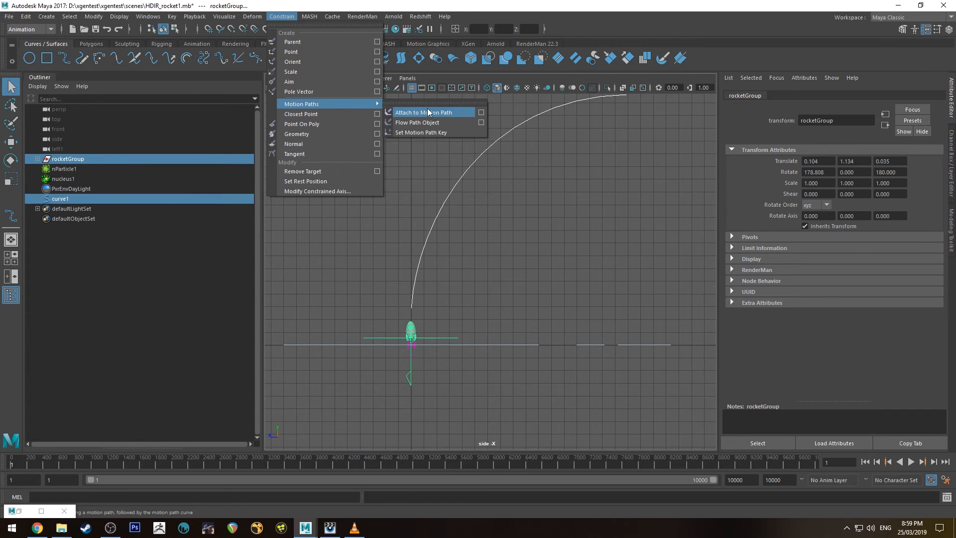
pyautogui.click(482, 112)
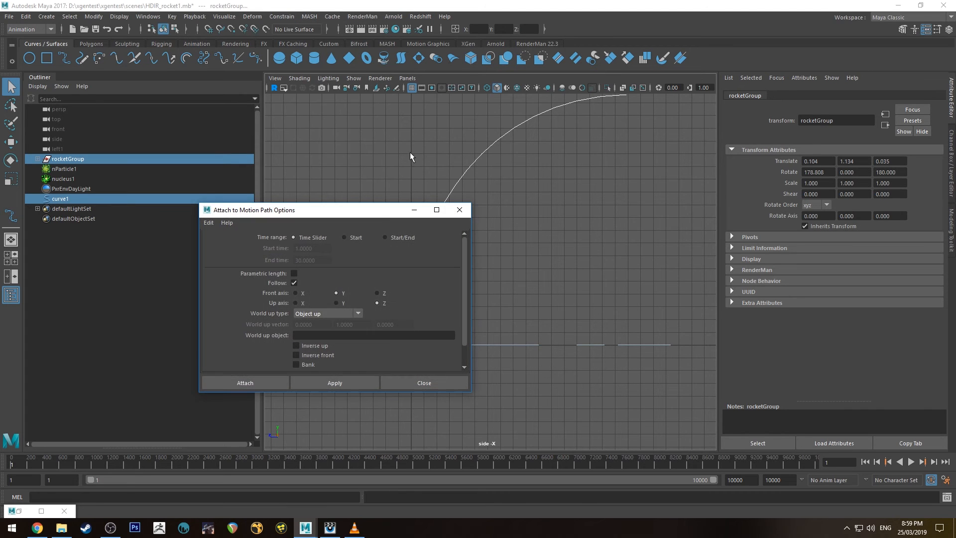
pyautogui.moveTo(384, 212); pyautogui.dragTo(272, 133)
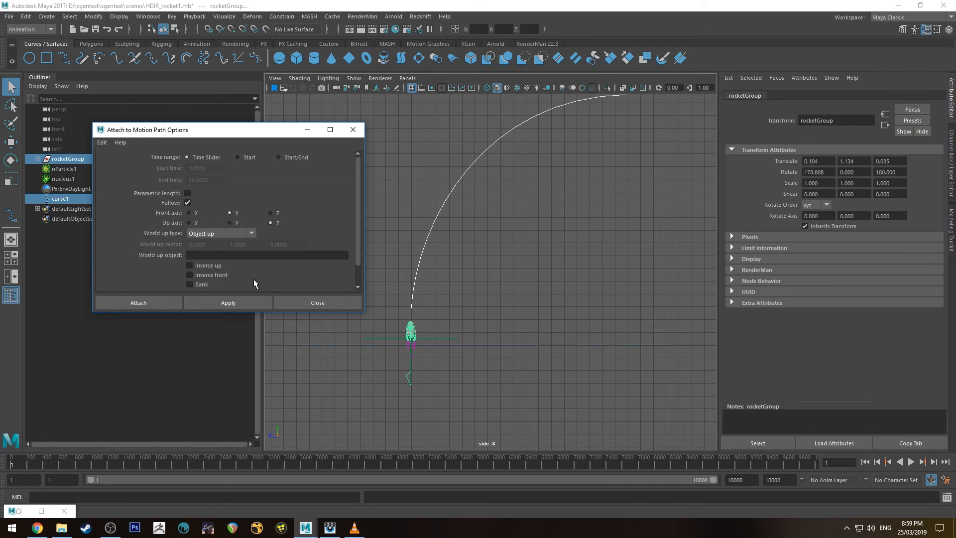
# Step: Try attaching rocketGroup to curve1 with Follow on, front axis Y and up axis Z, play the simulation, and undo the attachment
pyautogui.click(237, 304)
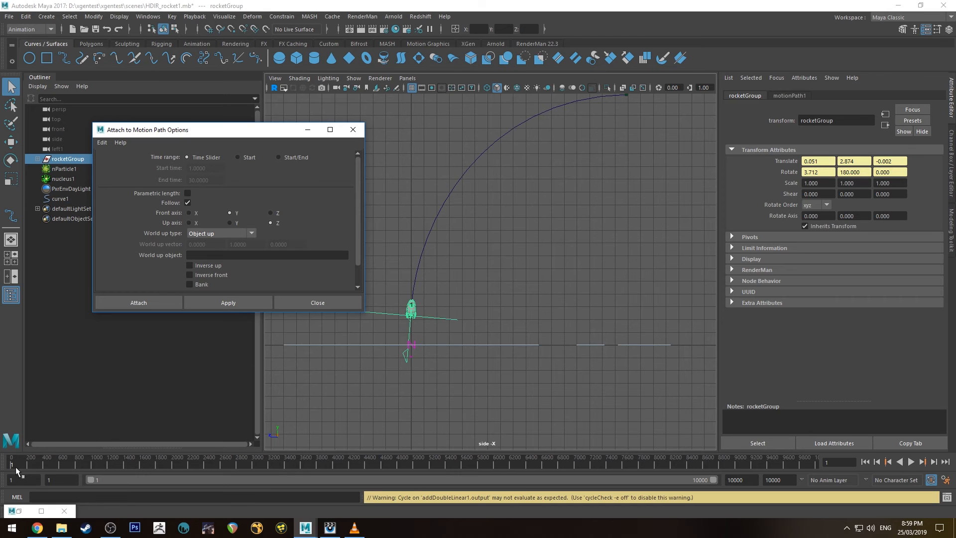
pyautogui.click(865, 462)
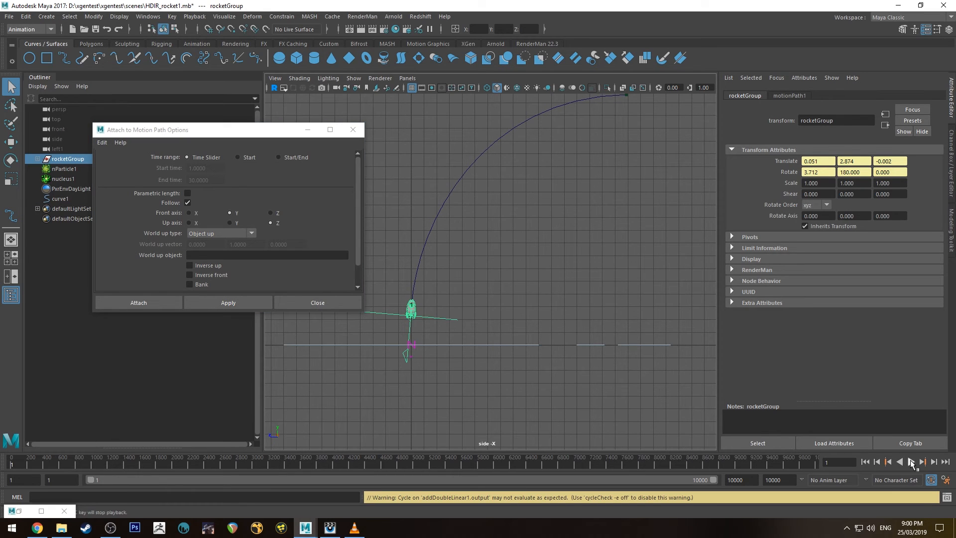
pyautogui.click(911, 462)
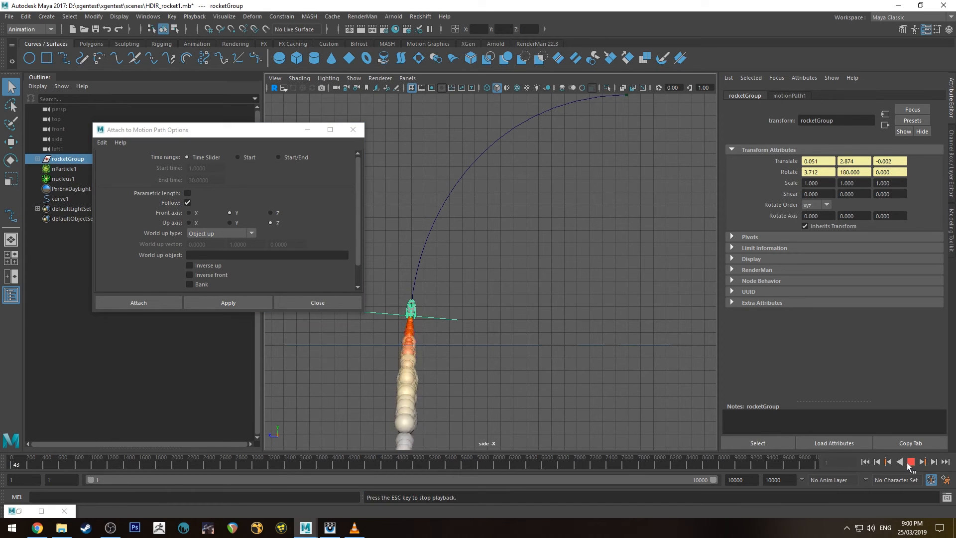
pyautogui.click(911, 462)
pyautogui.click(6, 464)
pyautogui.hotkey('ctrl', 'z')
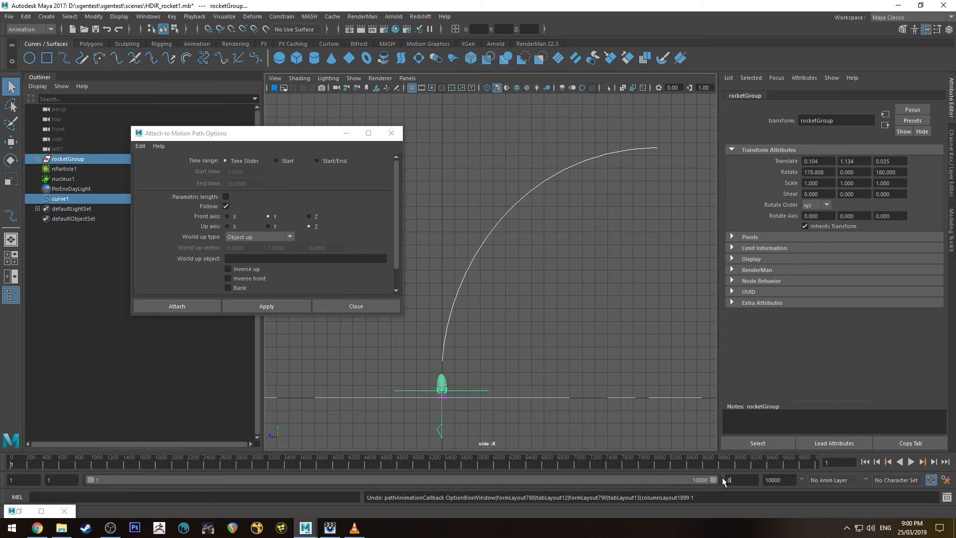
# Step: Set the playback range's end frame to 90
pyautogui.press('Return')
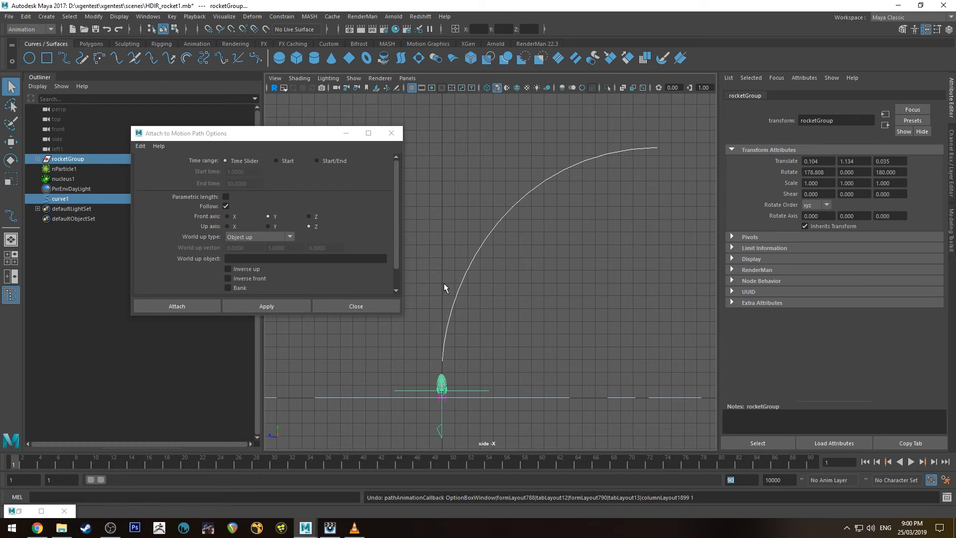
# Step: Attach rocketGroup to curve1 with Follow on, front axis Y and up axis Z, play the simulation and close the motion path options
pyautogui.click(276, 303)
pyautogui.click(867, 462)
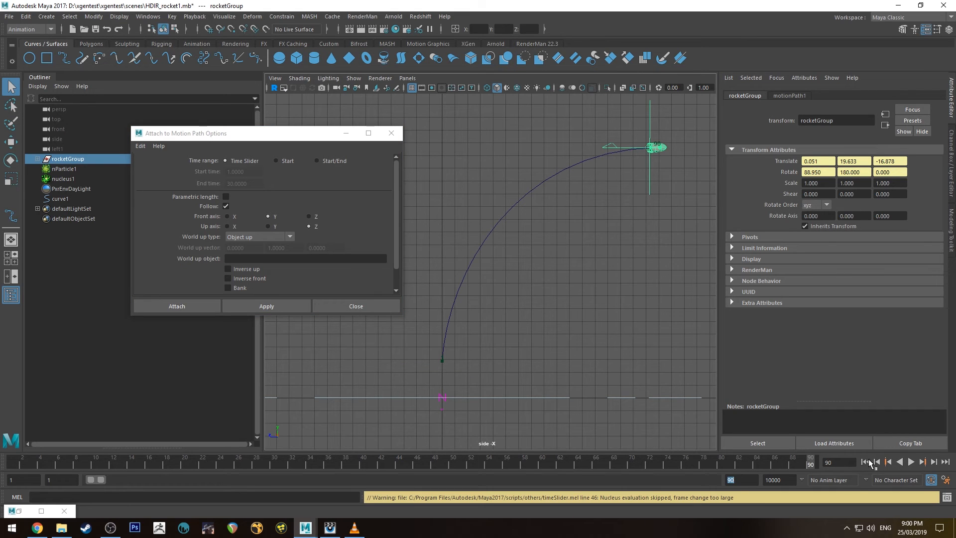
pyautogui.click(868, 462)
pyautogui.click(911, 462)
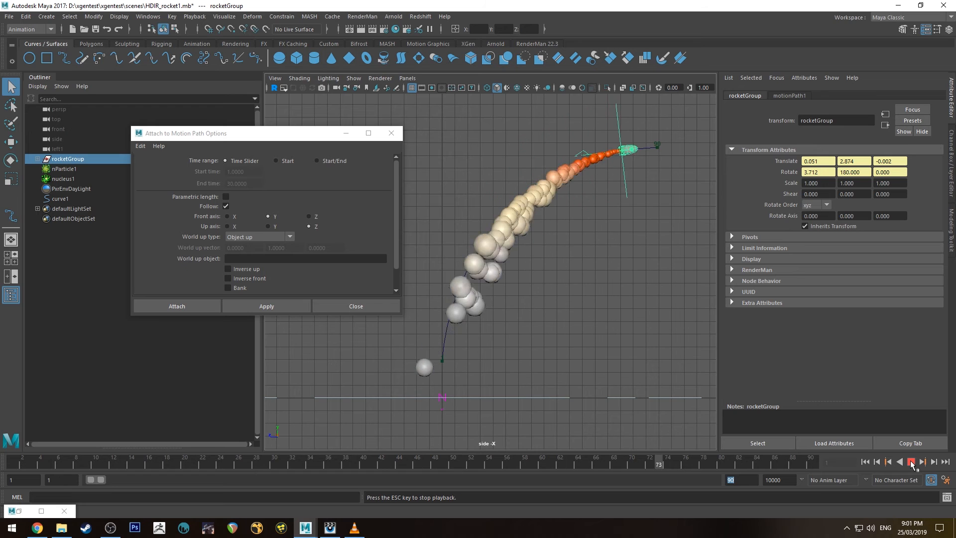
pyautogui.click(911, 462)
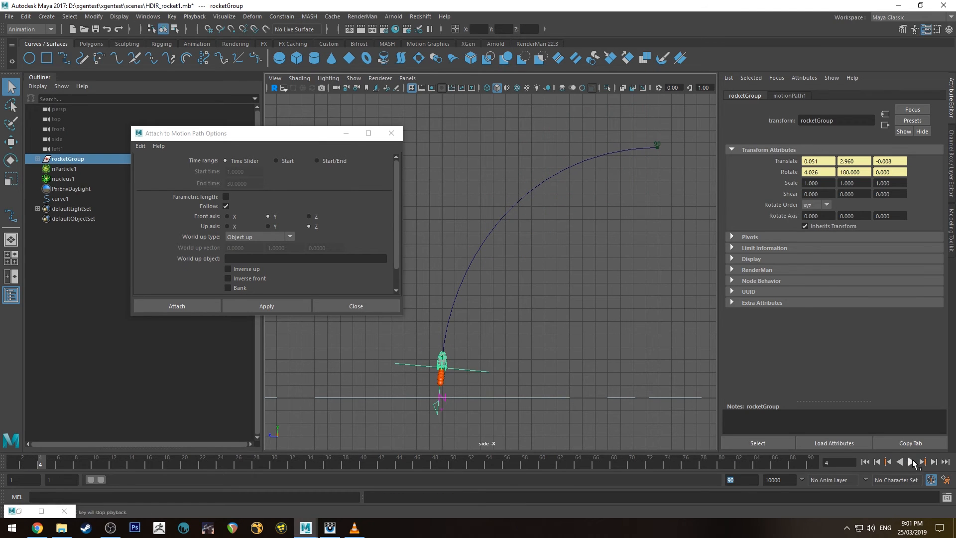
pyautogui.click(911, 462)
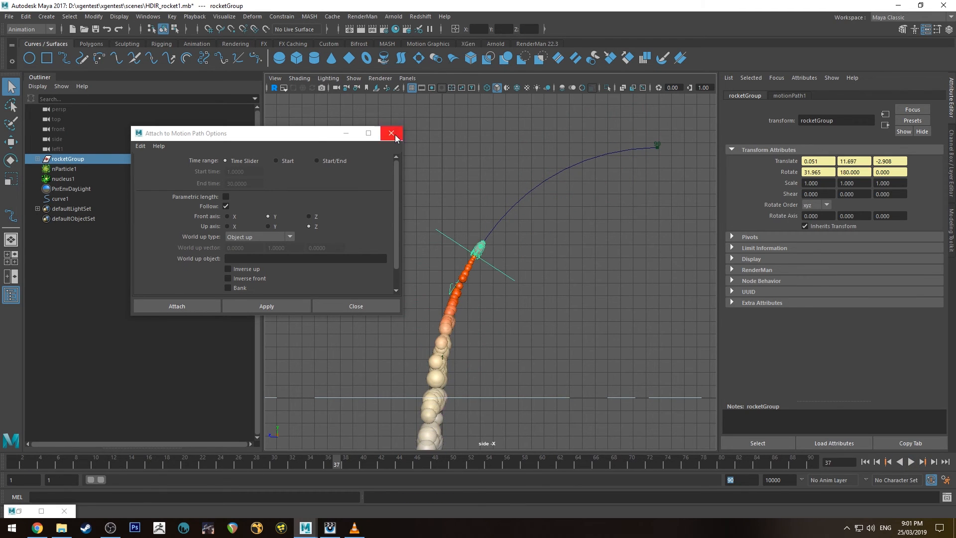
pyautogui.click(391, 134)
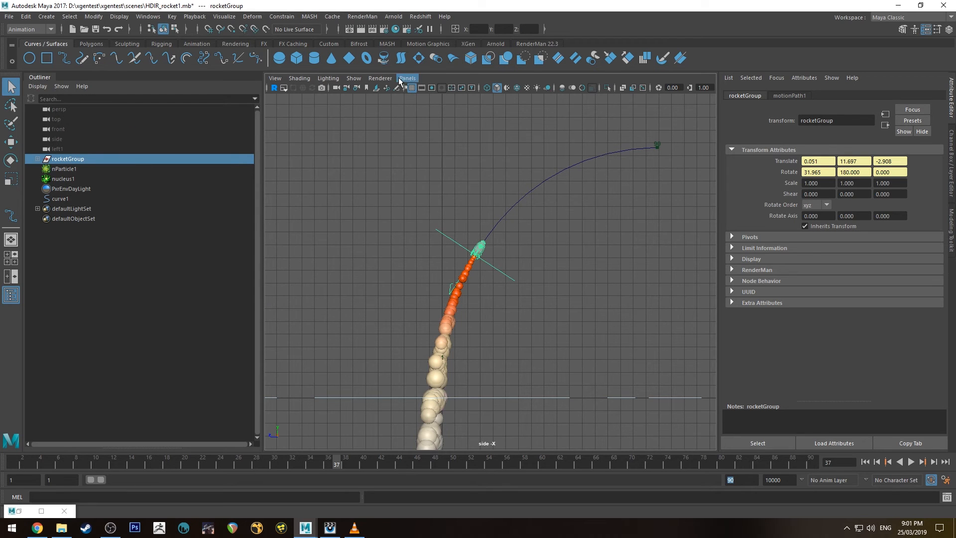
# Step: Open the Graph Editor and tilt the tangent of rocketGroup's motion path key at frame 90 steeper to remove the slow-down at the end
pyautogui.click(118, 16)
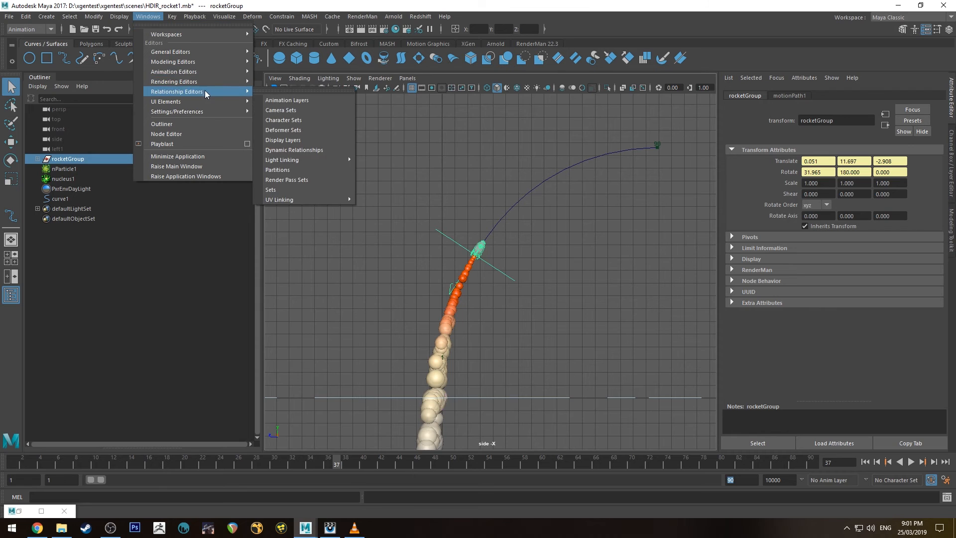
pyautogui.moveTo(202, 72)
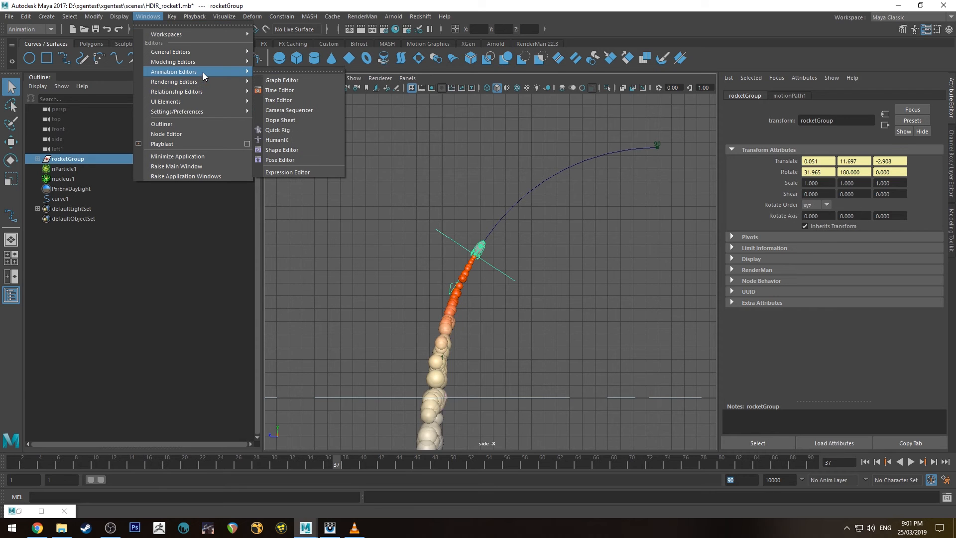
pyautogui.click(282, 80)
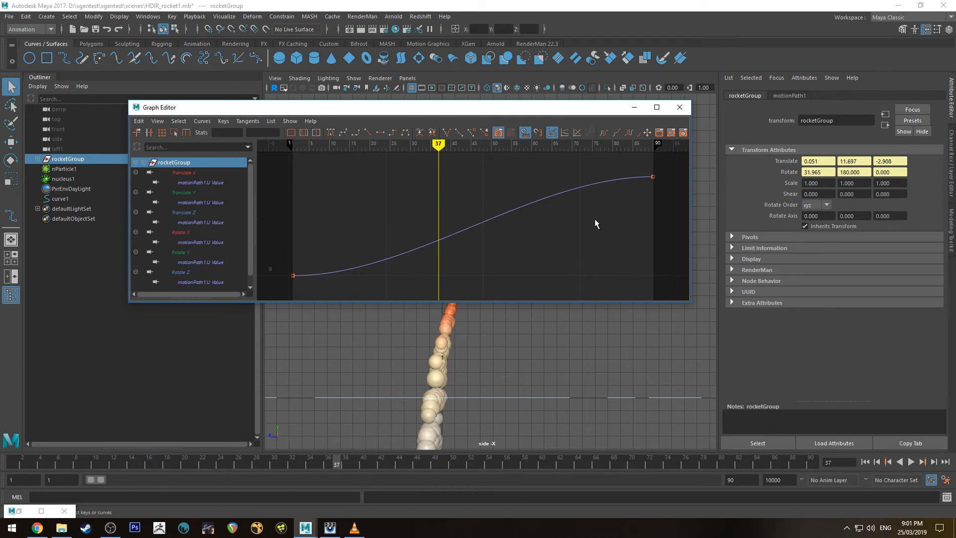
pyautogui.moveTo(680, 161); pyautogui.dragTo(636, 178)
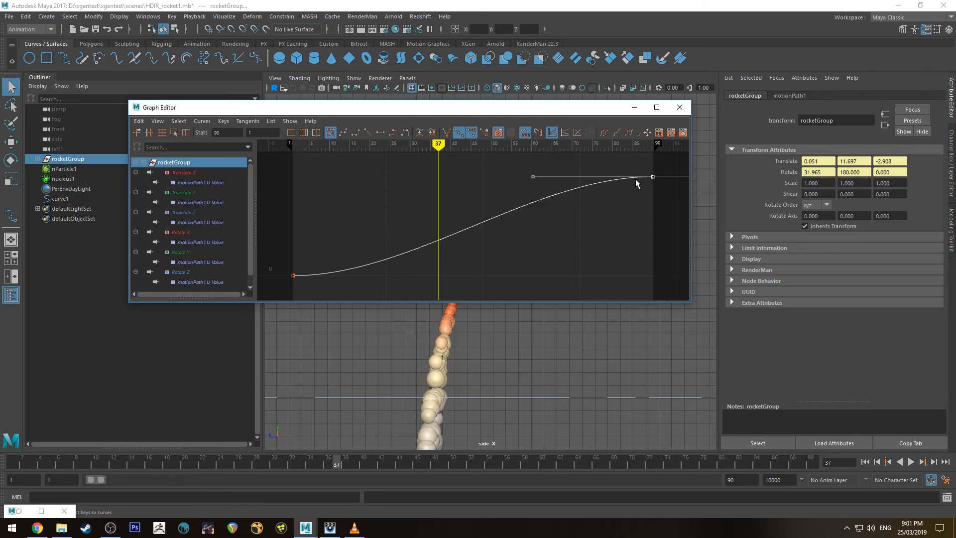
pyautogui.press('w')
pyautogui.moveTo(533, 178); pyautogui.dragTo(586, 205)
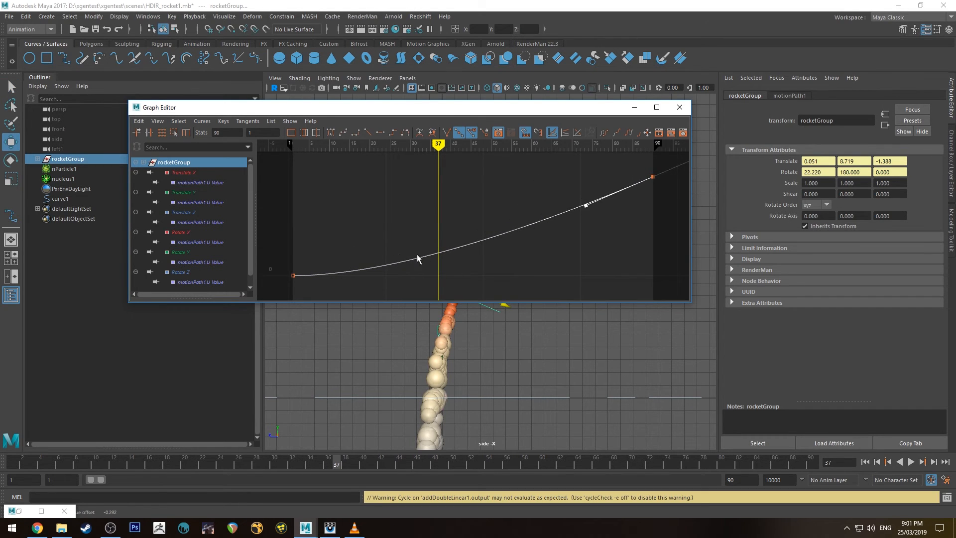
# Step: Minimise the Graph Editor and play the rocket animation from the first frame to check its acceleration
pyautogui.click(634, 107)
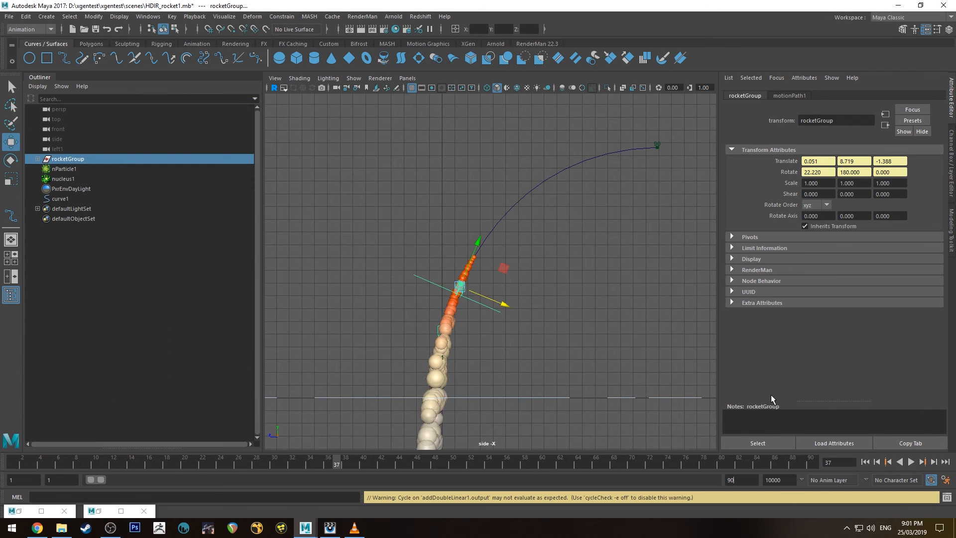
pyautogui.click(865, 461)
pyautogui.click(911, 462)
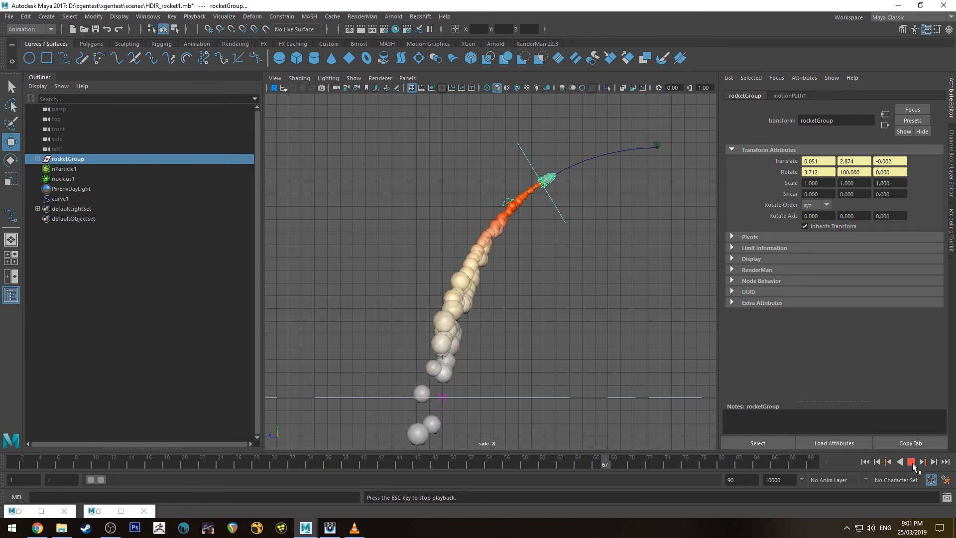
pyautogui.click(912, 462)
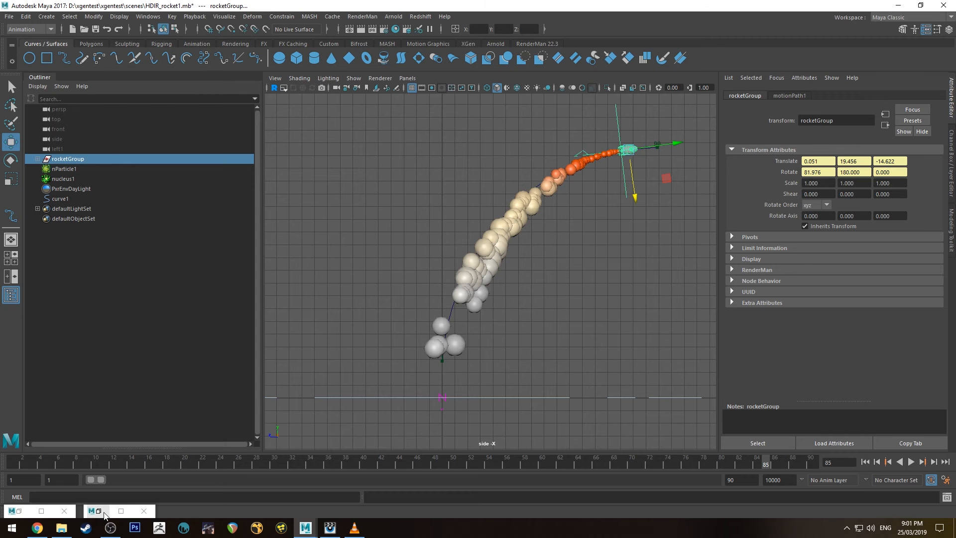
# Step: Steepen the frame 90 key's tangent further in the Graph Editor, close it, play the animation and return to the first frame
pyautogui.click(120, 511)
pyautogui.moveTo(586, 205); pyautogui.dragTo(584, 253)
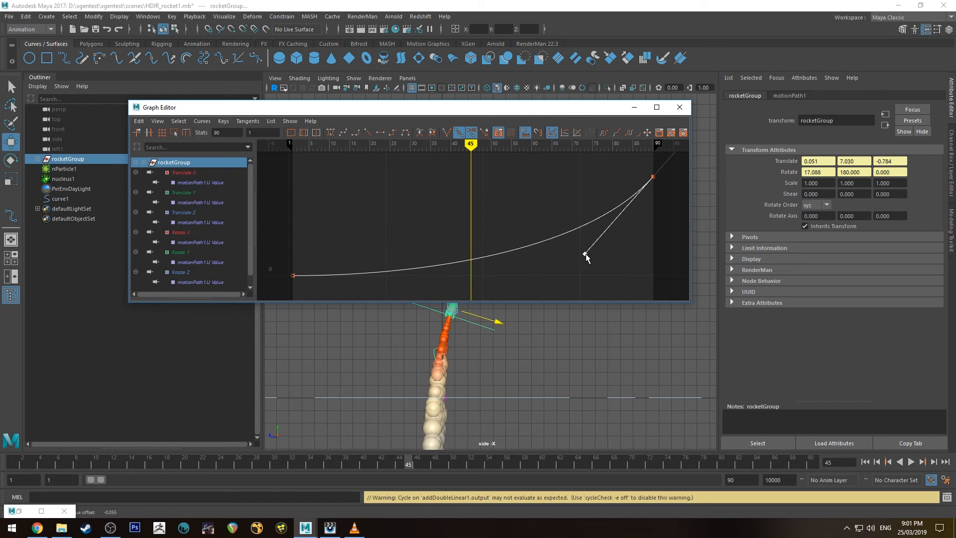
pyautogui.click(680, 108)
pyautogui.click(865, 461)
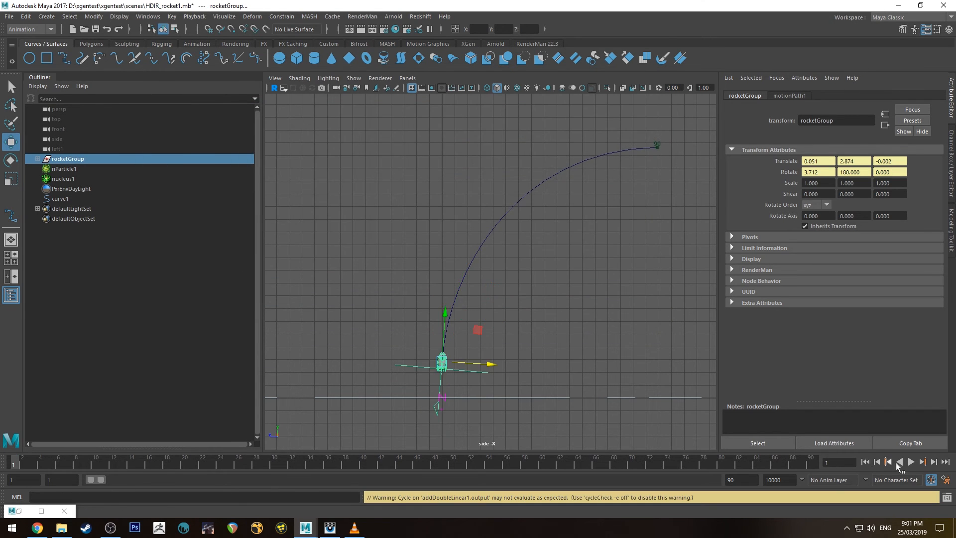
pyautogui.click(912, 462)
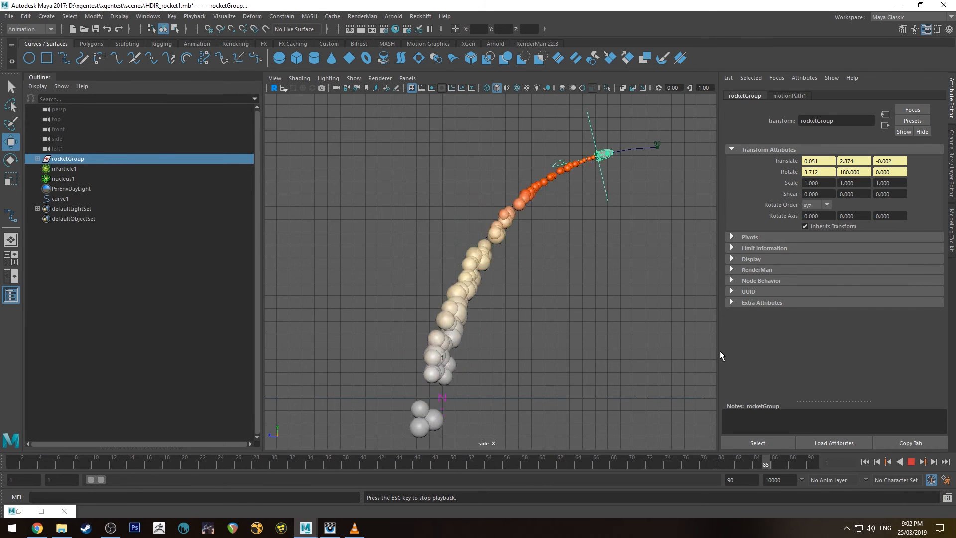
pyautogui.click(912, 462)
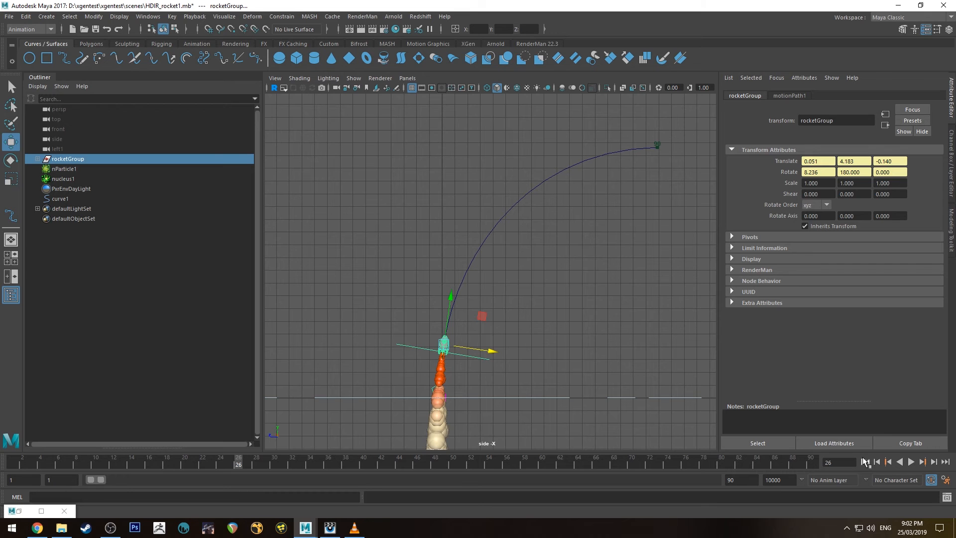
pyautogui.click(865, 462)
# Step: Maximise the perspective view, frame the rocket with its path and play the simulation to frame 78
pyautogui.scroll(3, 547, 342)
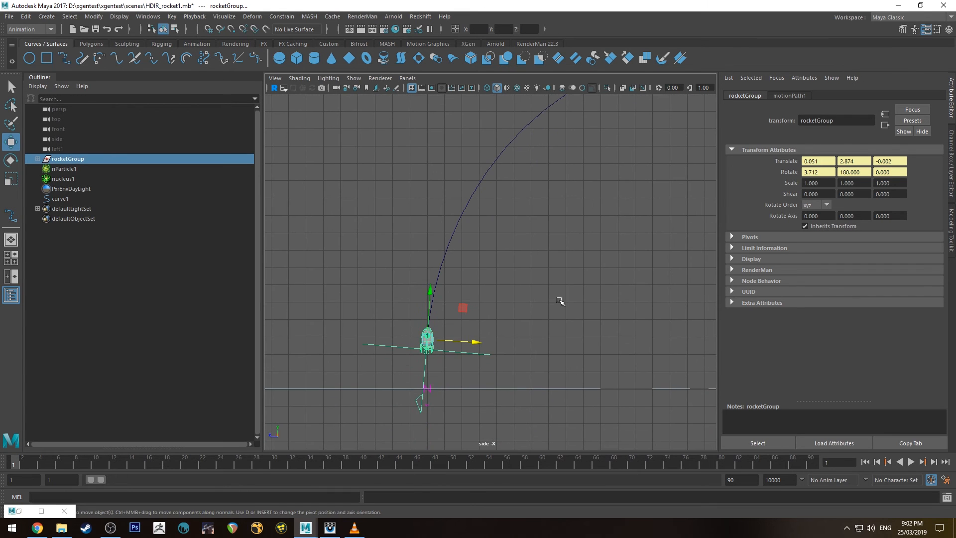
pyautogui.press('space')
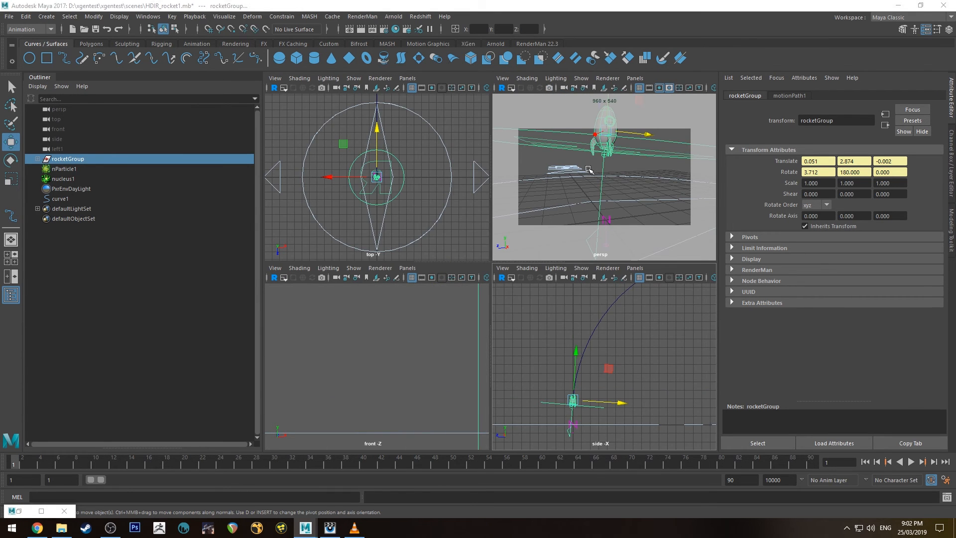
pyautogui.press('space')
pyautogui.keyDown('alt'); pyautogui.moveTo(598, 222); pyautogui.dragTo(554, 213, button='right'); pyautogui.keyUp('alt')
pyautogui.keyDown('alt'); pyautogui.moveTo(555, 214); pyautogui.dragTo(546, 237); pyautogui.keyUp('alt')
pyautogui.keyDown('alt'); pyautogui.moveTo(546, 237); pyautogui.dragTo(519, 310, button='middle'); pyautogui.keyUp('alt')
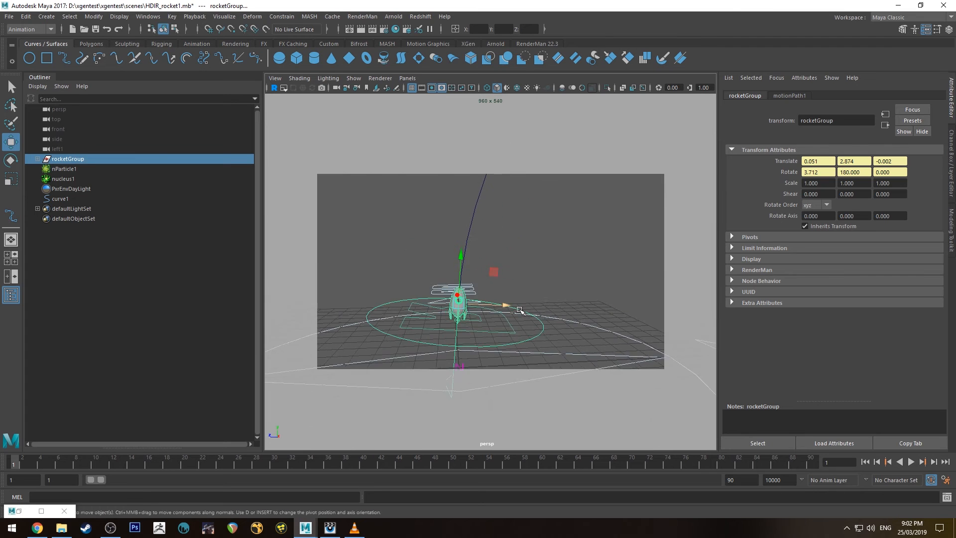
pyautogui.keyDown('alt'); pyautogui.moveTo(519, 310); pyautogui.dragTo(503, 243, button='right'); pyautogui.keyUp('alt')
pyautogui.click(910, 462)
pyautogui.keyDown('alt'); pyautogui.moveTo(629, 299); pyautogui.dragTo(573, 264, button='right'); pyautogui.keyUp('alt')
pyautogui.keyDown('alt'); pyautogui.moveTo(573, 264); pyautogui.dragTo(517, 300, button='middle'); pyautogui.keyUp('alt')
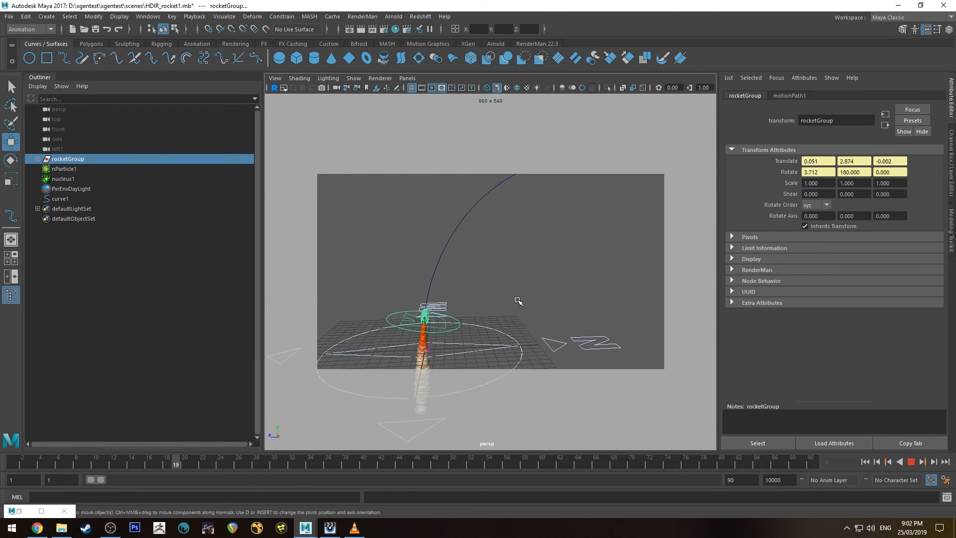
pyautogui.click(911, 462)
# Step: Examine the smoke trail and rocket at frame 78 from several camera angles and distances, including from below
pyautogui.keyDown('alt'); pyautogui.moveTo(553, 254); pyautogui.dragTo(516, 306); pyautogui.keyUp('alt')
pyautogui.keyDown('alt'); pyautogui.moveTo(516, 306); pyautogui.dragTo(528, 224, button='middle'); pyautogui.keyUp('alt')
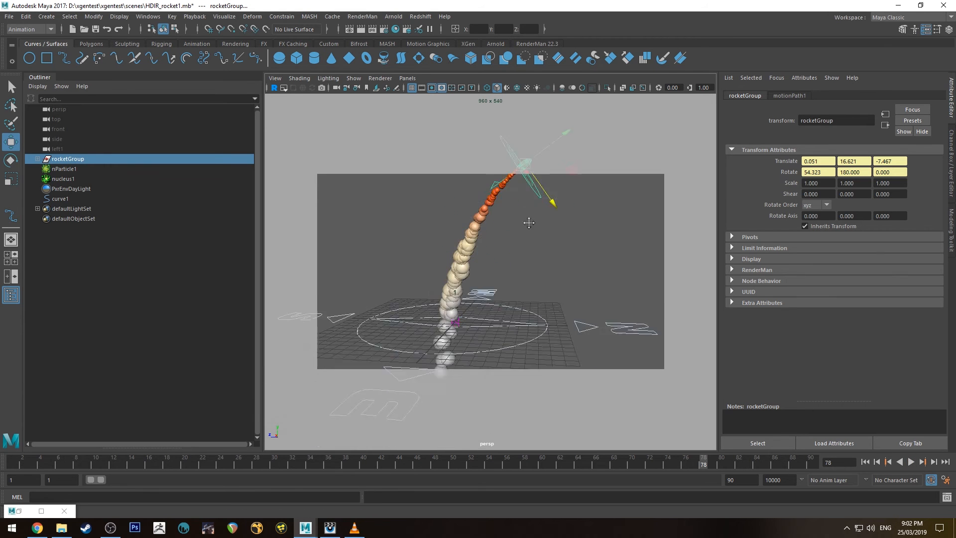
pyautogui.keyDown('alt'); pyautogui.moveTo(528, 223); pyautogui.dragTo(521, 350, button='right'); pyautogui.keyUp('alt')
pyautogui.keyDown('alt'); pyautogui.moveTo(520, 350); pyautogui.dragTo(537, 322); pyautogui.keyUp('alt')
pyautogui.keyDown('alt'); pyautogui.moveTo(538, 322); pyautogui.dragTo(502, 259, button='right'); pyautogui.keyUp('alt')
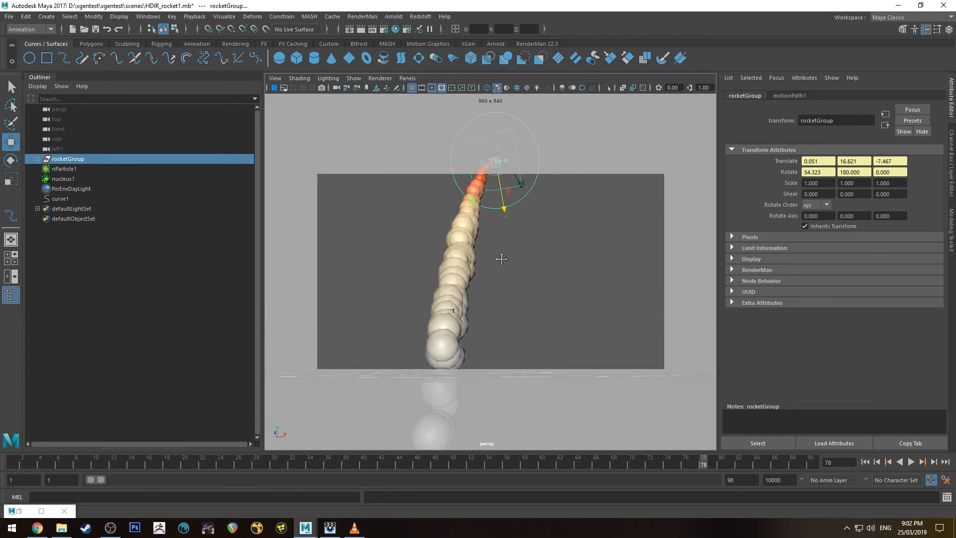
pyautogui.keyDown('alt'); pyautogui.moveTo(501, 259); pyautogui.dragTo(508, 299, button='middle'); pyautogui.keyUp('alt')
pyautogui.keyDown('alt'); pyautogui.moveTo(509, 299); pyautogui.dragTo(561, 350, button='right'); pyautogui.keyUp('alt')
pyautogui.keyDown('alt'); pyautogui.moveTo(561, 350); pyautogui.dragTo(510, 279); pyautogui.keyUp('alt')
pyautogui.keyDown('alt'); pyautogui.moveTo(510, 280); pyautogui.dragTo(489, 240, button='middle'); pyautogui.keyUp('alt')
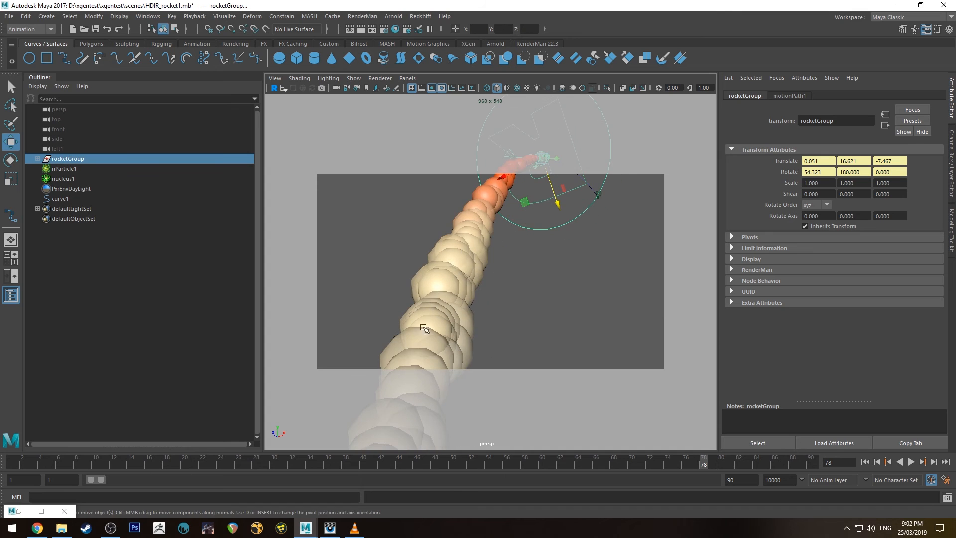
pyautogui.keyDown('alt'); pyautogui.moveTo(477, 253); pyautogui.dragTo(488, 264); pyautogui.keyUp('alt')
pyautogui.keyDown('alt'); pyautogui.moveTo(503, 247); pyautogui.dragTo(484, 245, button='middle'); pyautogui.keyUp('alt')
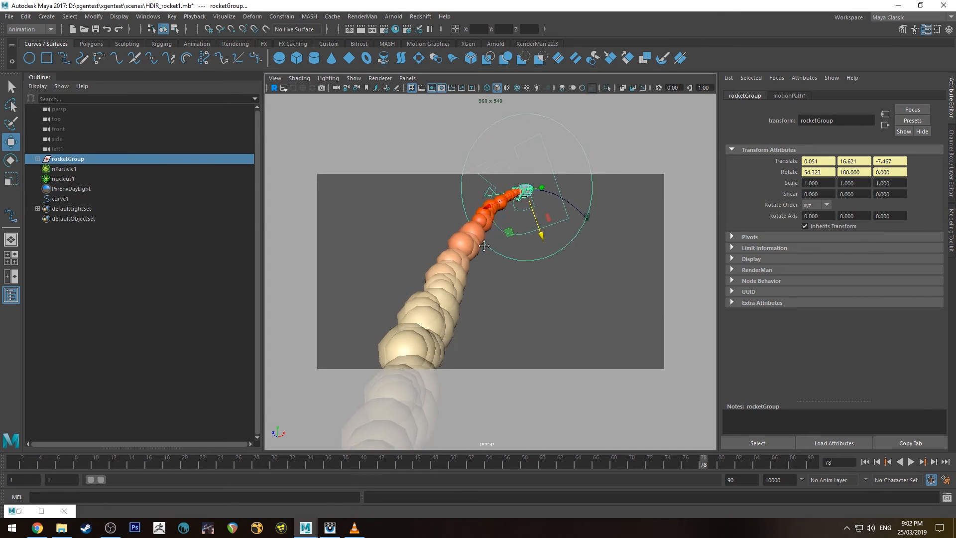
pyautogui.keyDown('alt'); pyautogui.moveTo(484, 245); pyautogui.dragTo(576, 384); pyautogui.keyUp('alt')
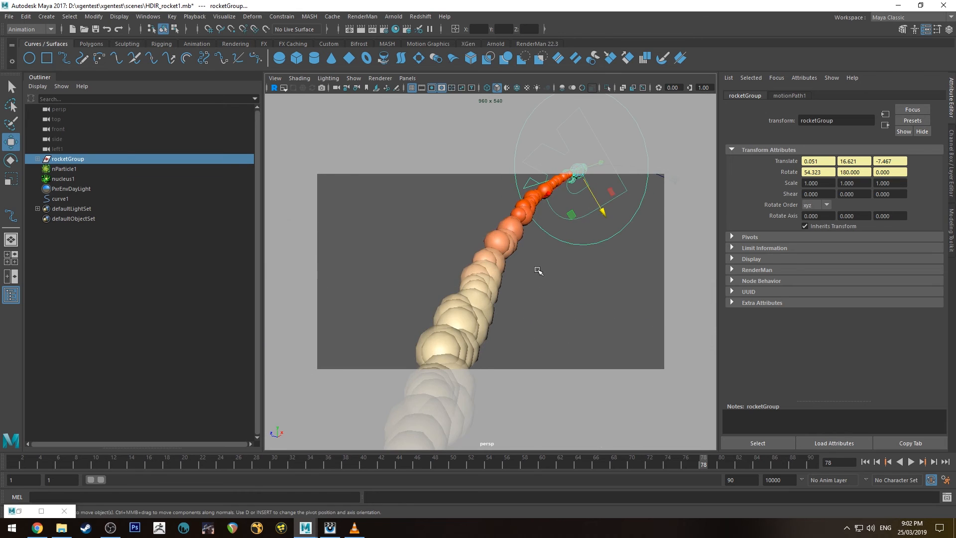
pyautogui.keyDown('alt'); pyautogui.moveTo(536, 269); pyautogui.dragTo(508, 316, button='right'); pyautogui.keyUp('alt')
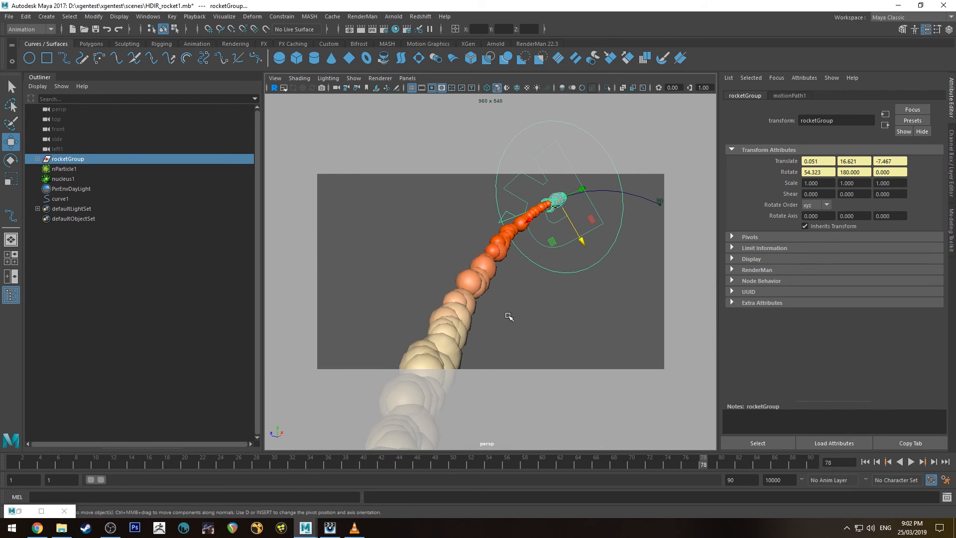
# Step: Select rocket2emitter inside rocketGroup and set its emission rate to 5 particles per second
pyautogui.click(80, 167)
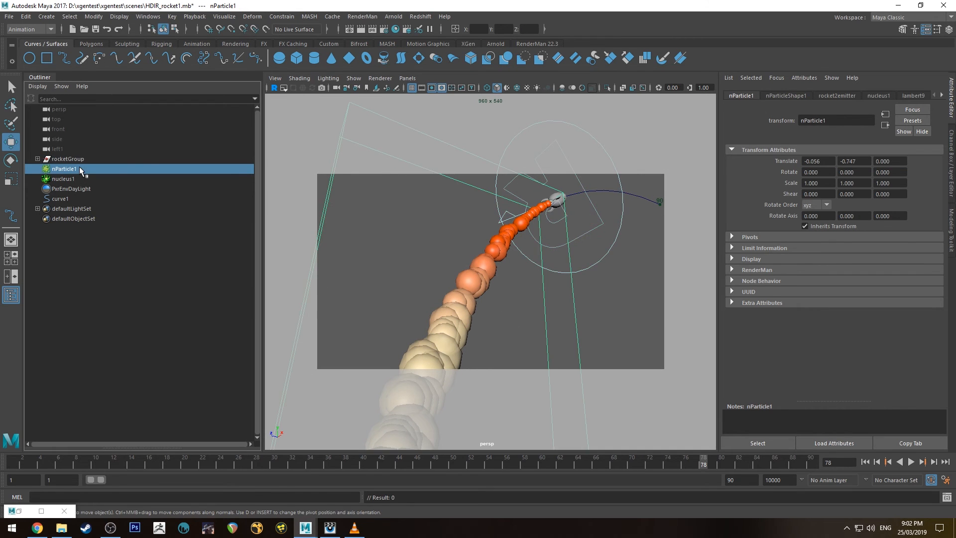
pyautogui.click(37, 159)
pyautogui.click(75, 258)
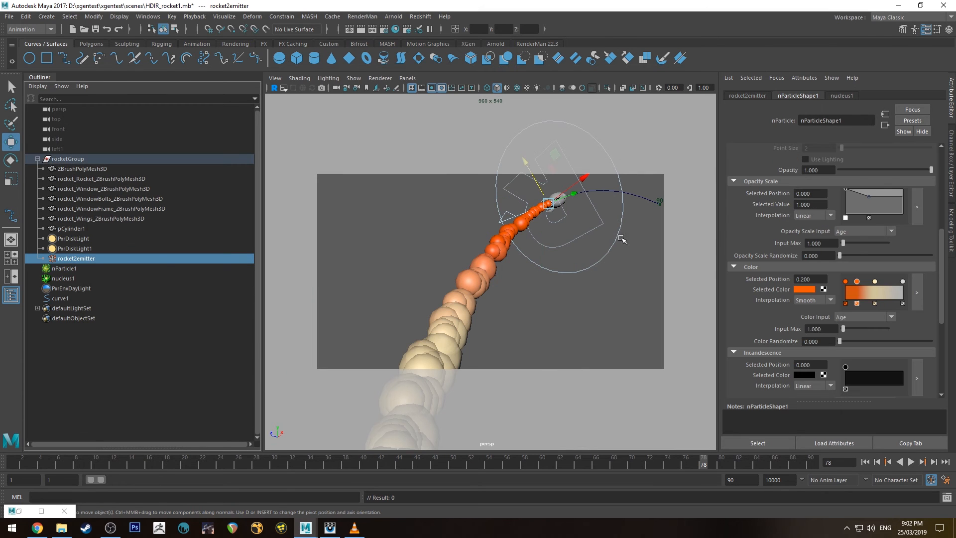
pyautogui.click(751, 95)
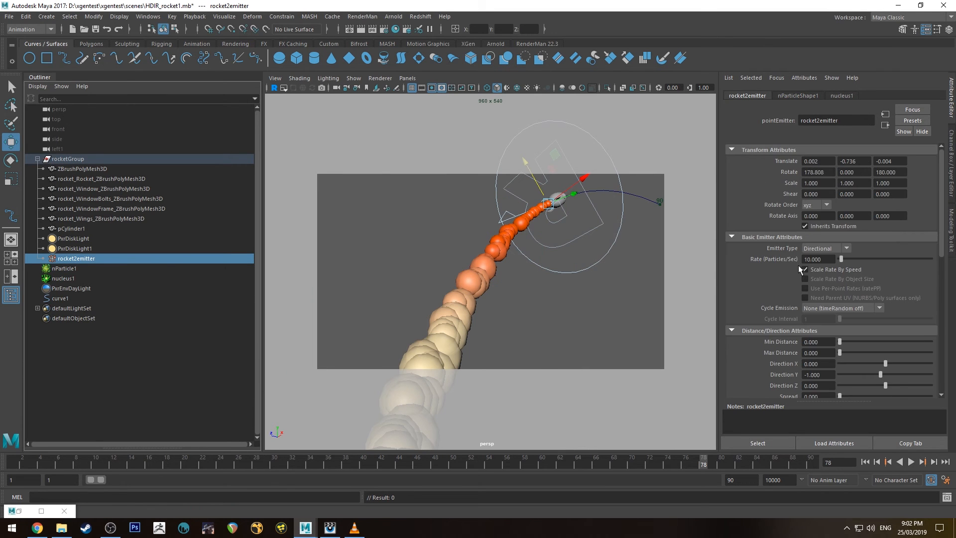
pyautogui.scroll(-4, 760, 275)
pyautogui.scroll(4, 761, 273)
pyautogui.doubleClick(831, 261)
pyautogui.write('5')
pyautogui.press('Return')
# Step: Replay the simulation from the start, inspect the smoke trail and compare it with the rocketRef.mp4 reference in VLC
pyautogui.click(864, 464)
pyautogui.click(911, 461)
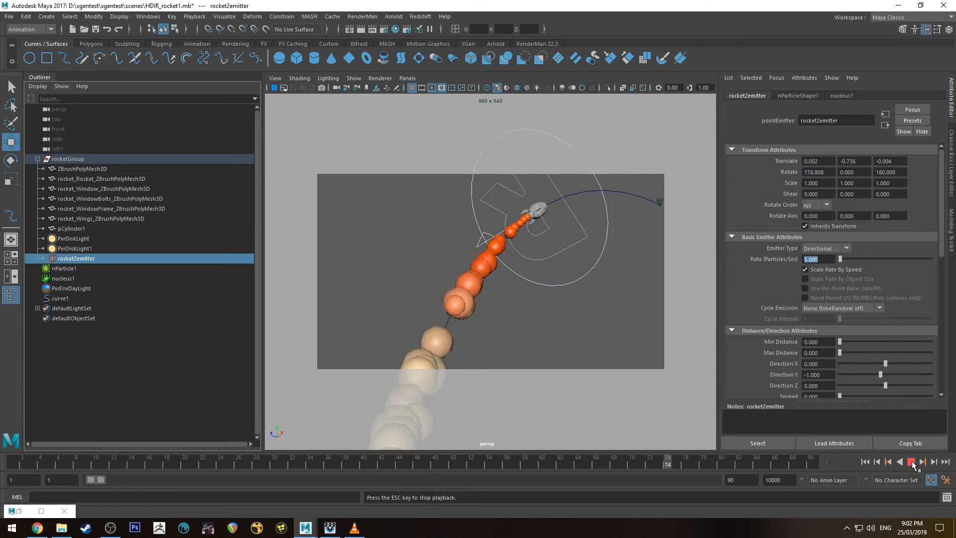
pyautogui.click(912, 461)
pyautogui.keyDown('alt'); pyautogui.moveTo(481, 295); pyautogui.dragTo(508, 304); pyautogui.keyUp('alt')
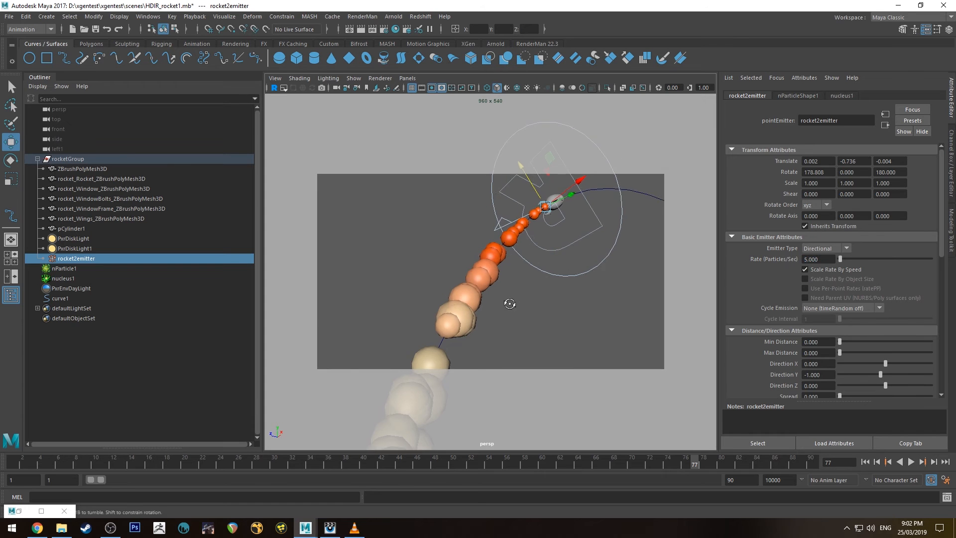
pyautogui.keyDown('alt'); pyautogui.moveTo(508, 304); pyautogui.dragTo(488, 346, button='right'); pyautogui.keyUp('alt')
pyautogui.keyDown('alt'); pyautogui.moveTo(488, 345); pyautogui.dragTo(500, 277, button='middle'); pyautogui.keyUp('alt')
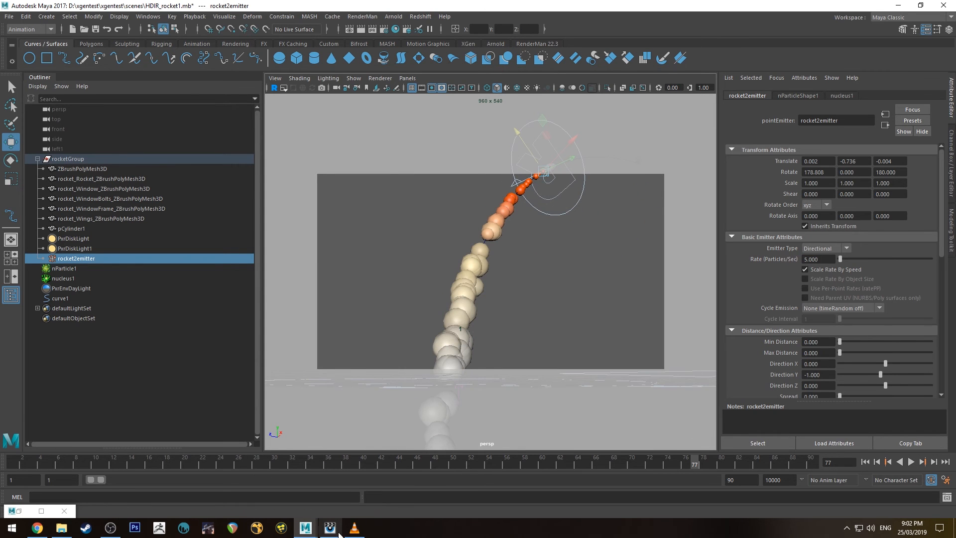
pyautogui.click(354, 527)
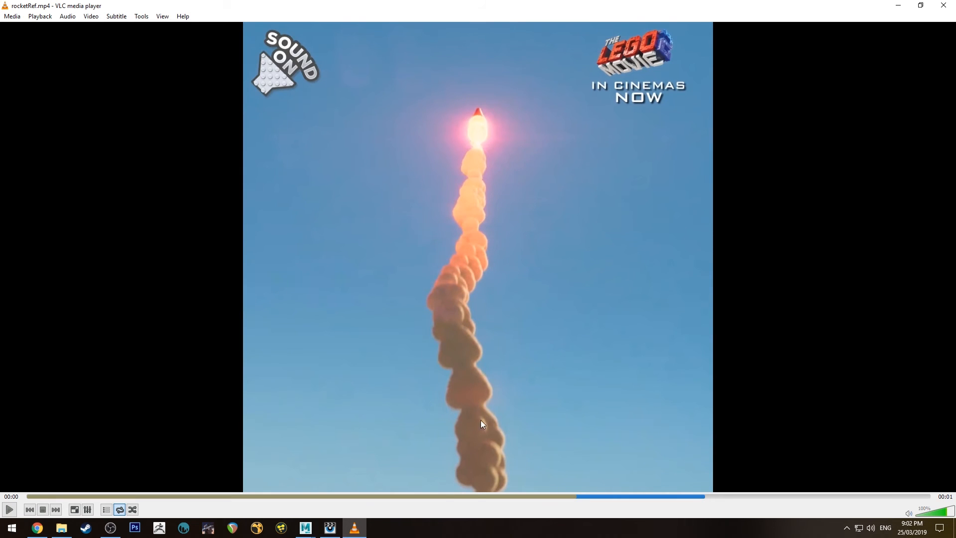
pyautogui.click(897, 6)
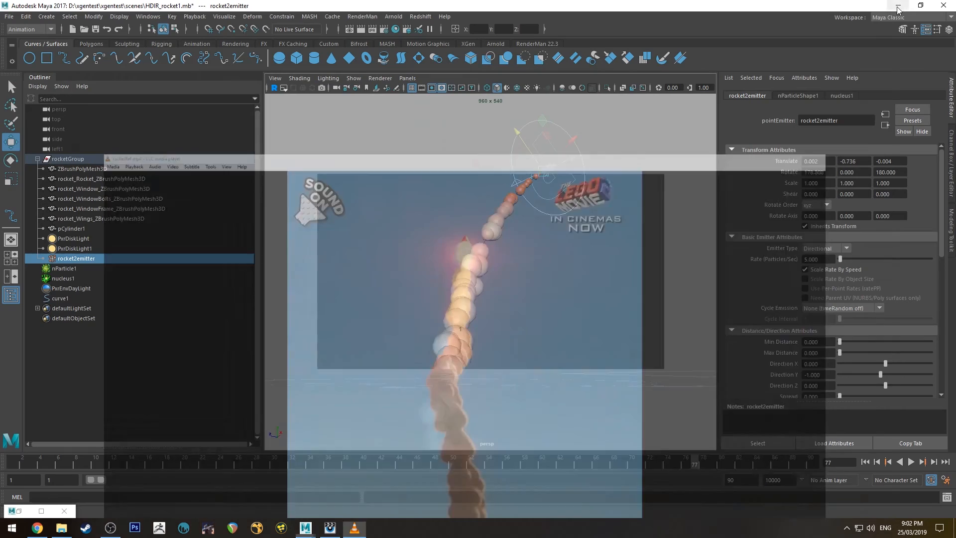
# Step: Set rocket2emitter's emission rate to 8 particles per second and replay the simulation from the start
pyautogui.keyDown('alt'); pyautogui.moveTo(575, 252); pyautogui.dragTo(523, 299); pyautogui.keyUp('alt')
pyautogui.keyDown('alt'); pyautogui.moveTo(523, 298); pyautogui.dragTo(598, 367, button='right'); pyautogui.keyUp('alt')
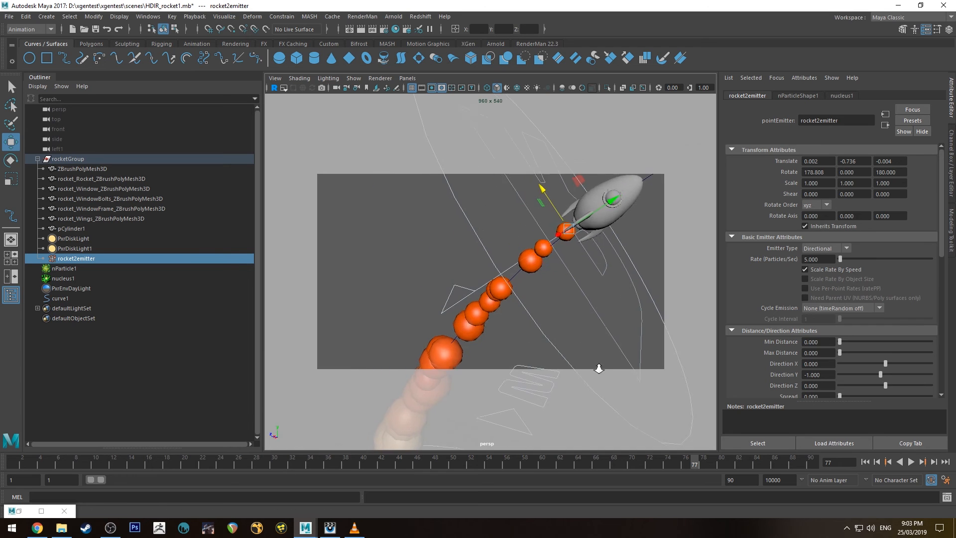
pyautogui.keyDown('alt'); pyautogui.moveTo(598, 367); pyautogui.dragTo(515, 232); pyautogui.keyUp('alt')
pyautogui.keyDown('alt'); pyautogui.moveTo(712, 229); pyautogui.dragTo(620, 244, button='middle'); pyautogui.keyUp('alt')
pyautogui.keyDown('alt'); pyautogui.moveTo(518, 304); pyautogui.dragTo(557, 339, button='right'); pyautogui.keyUp('alt')
pyautogui.keyDown('alt'); pyautogui.moveTo(557, 339); pyautogui.dragTo(592, 339, button='middle'); pyautogui.keyUp('alt')
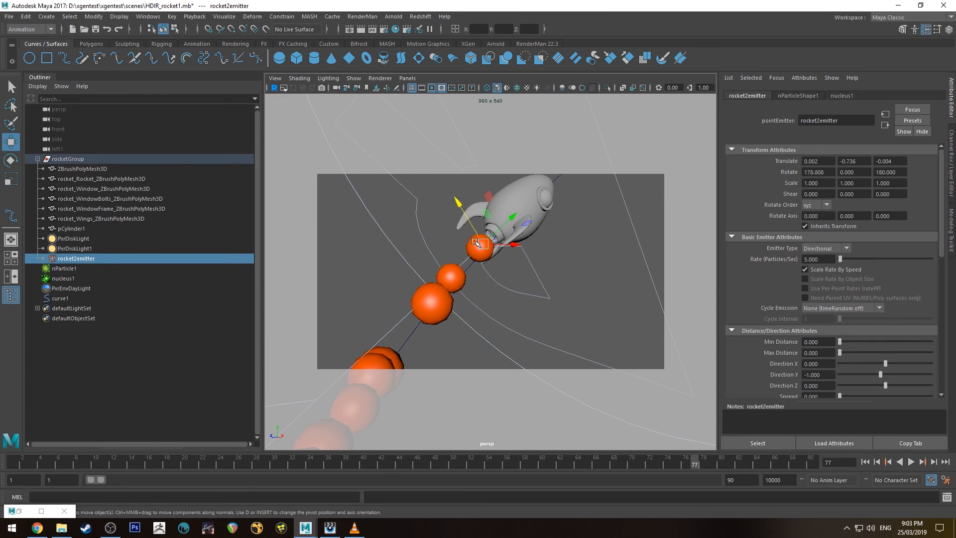
pyautogui.moveTo(816, 259); pyautogui.dragTo(731, 258)
pyautogui.write('8')
pyautogui.press('Return')
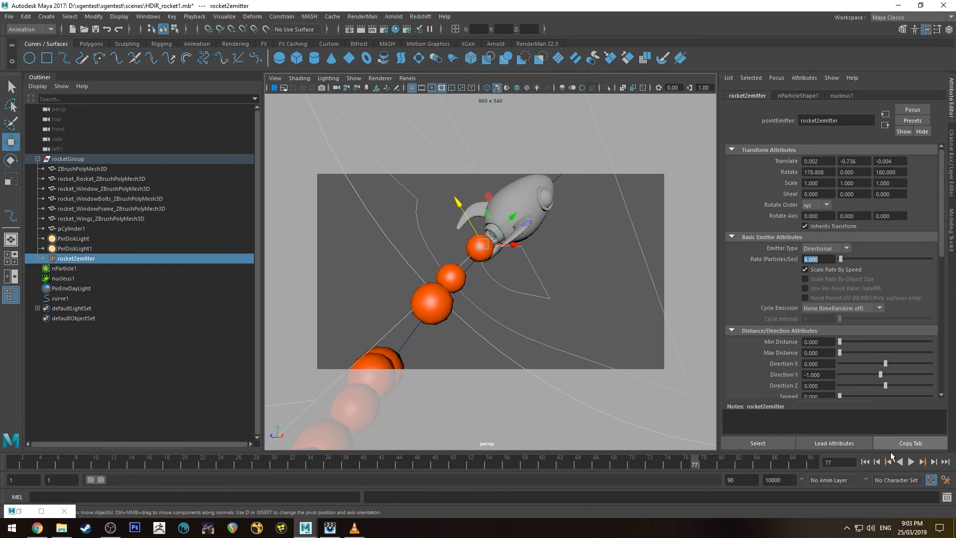
pyautogui.click(865, 462)
pyautogui.click(911, 462)
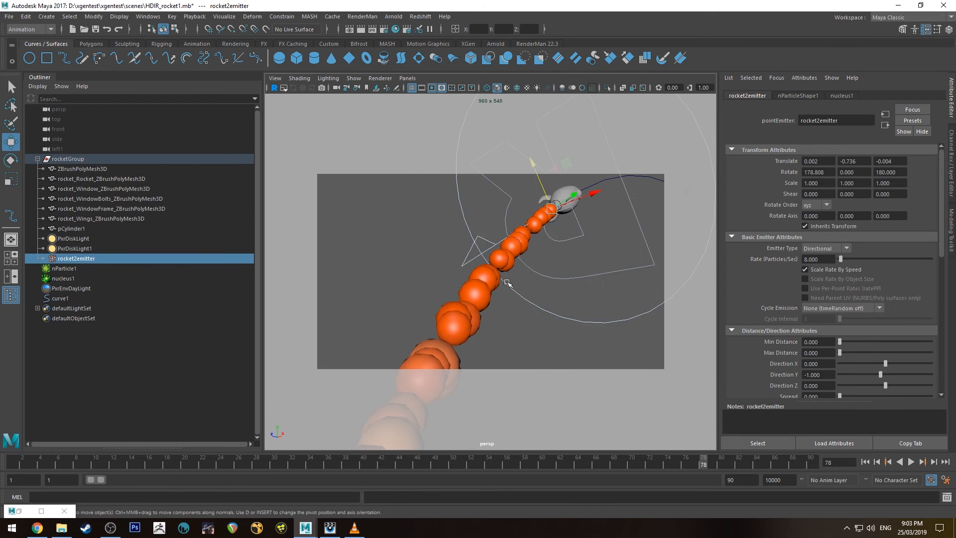
# Step: Raise rocket2emitter's emission rate to 10 particles per second and review the smoke trail behind the rocket
pyautogui.keyDown('alt'); pyautogui.moveTo(506, 283); pyautogui.dragTo(509, 272, button='middle'); pyautogui.keyUp('alt')
pyautogui.keyDown('alt'); pyautogui.moveTo(509, 273); pyautogui.dragTo(493, 279, button='right'); pyautogui.keyUp('alt')
pyautogui.keyDown('alt'); pyautogui.moveTo(493, 278); pyautogui.dragTo(537, 259); pyautogui.keyUp('alt')
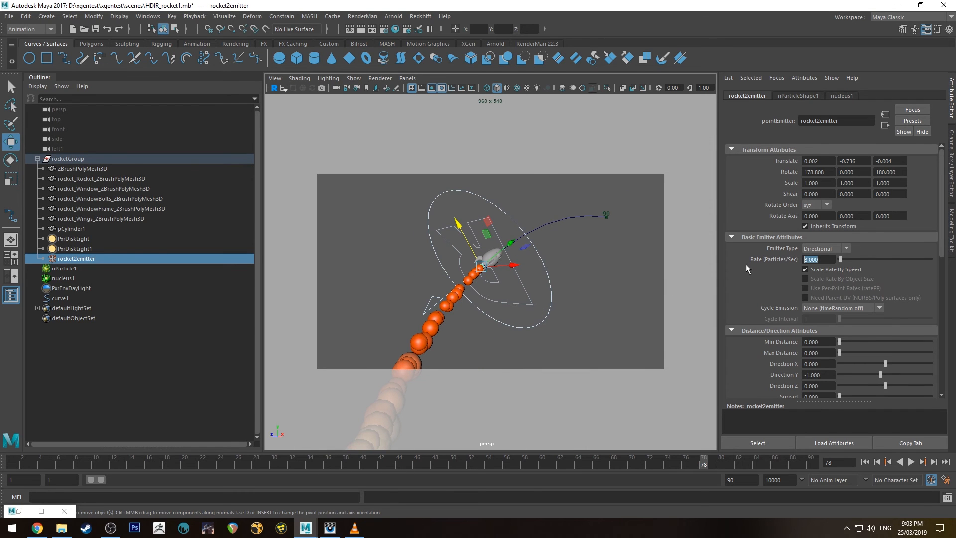
pyautogui.write('10')
pyautogui.press('Return')
pyautogui.keyDown('alt'); pyautogui.moveTo(597, 269); pyautogui.dragTo(551, 258); pyautogui.keyUp('alt')
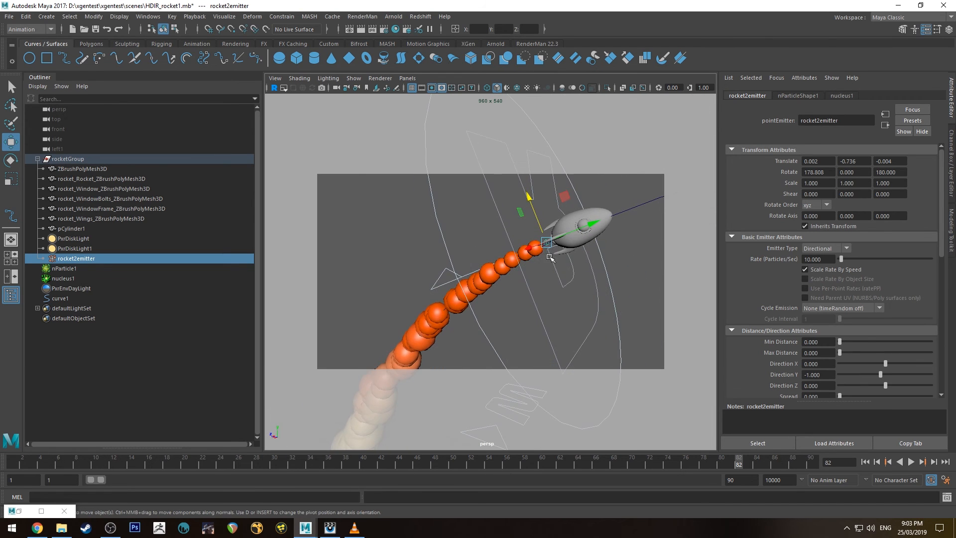
# Step: Set rocket2emitter's emission speed to 10 and check the smoke trail along the rocket's path
pyautogui.scroll(-5, 747, 273)
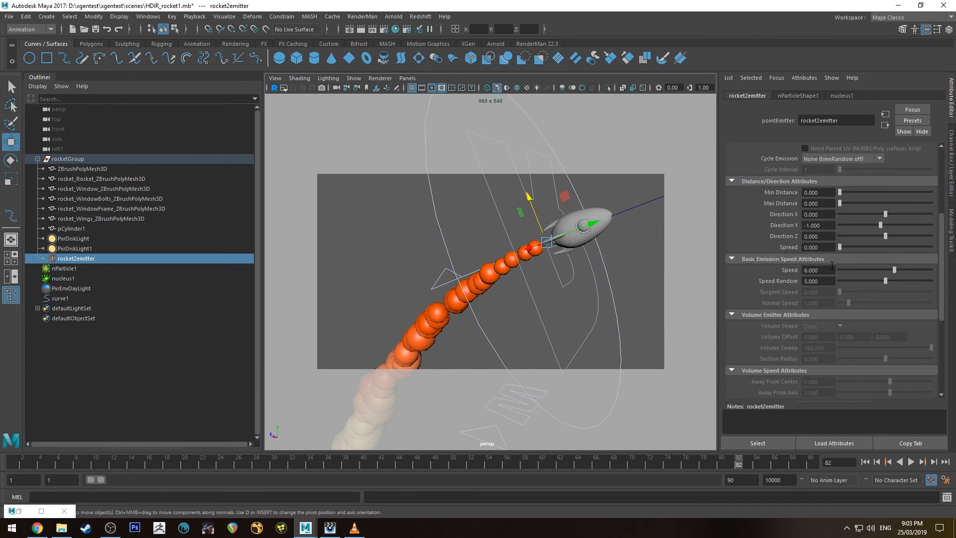
pyautogui.doubleClick(831, 269)
pyautogui.write('10')
pyautogui.press('Return')
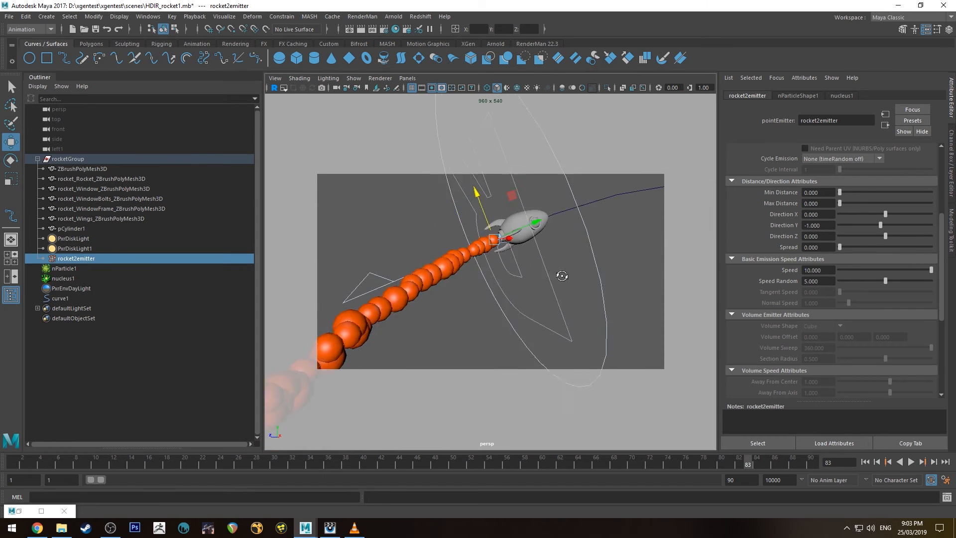
pyautogui.keyDown('alt'); pyautogui.moveTo(429, 249); pyautogui.dragTo(486, 294); pyautogui.keyUp('alt')
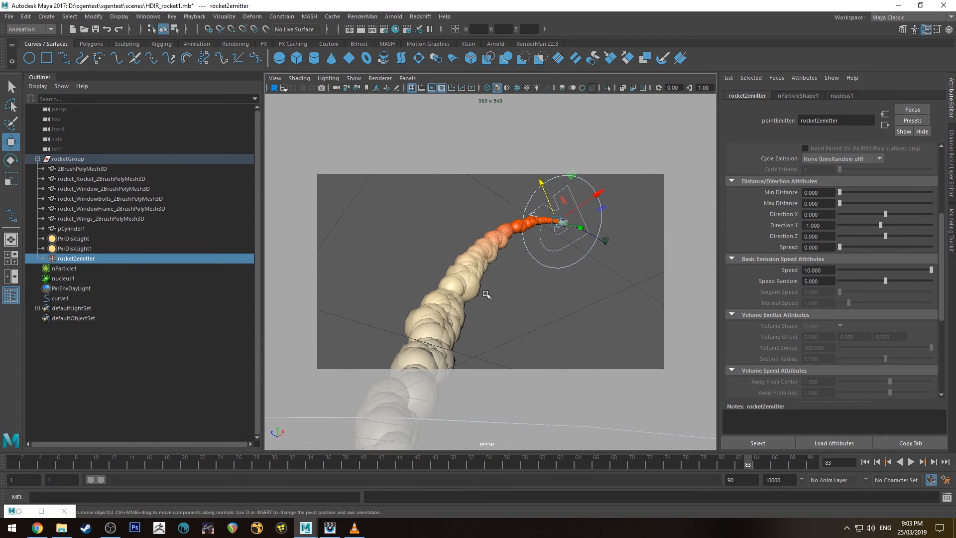
# Step: Set rocket2emitter's emission rate back to 8 particles per second and replay the simulation from the start to frame 80
pyautogui.scroll(5, 806, 210)
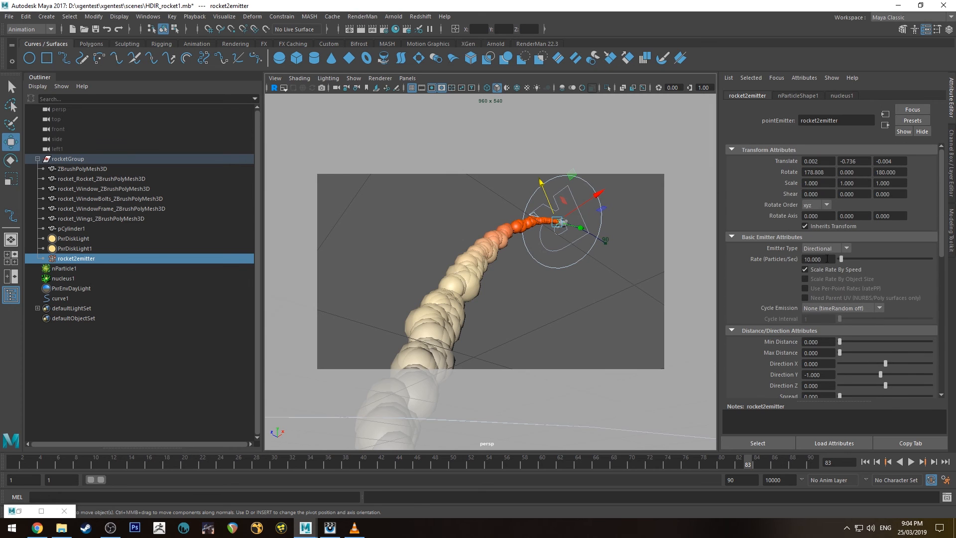
pyautogui.write('8')
pyautogui.press('Return')
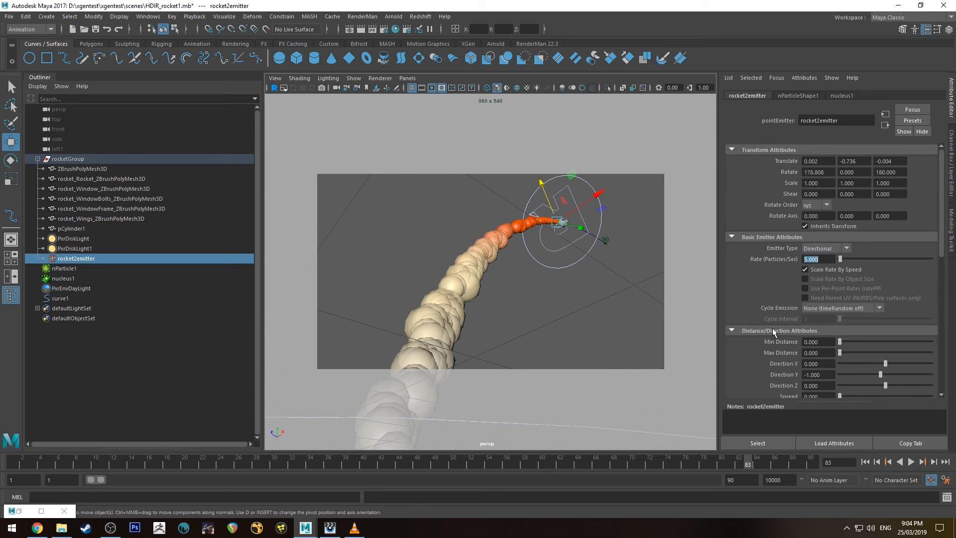
pyautogui.click(866, 463)
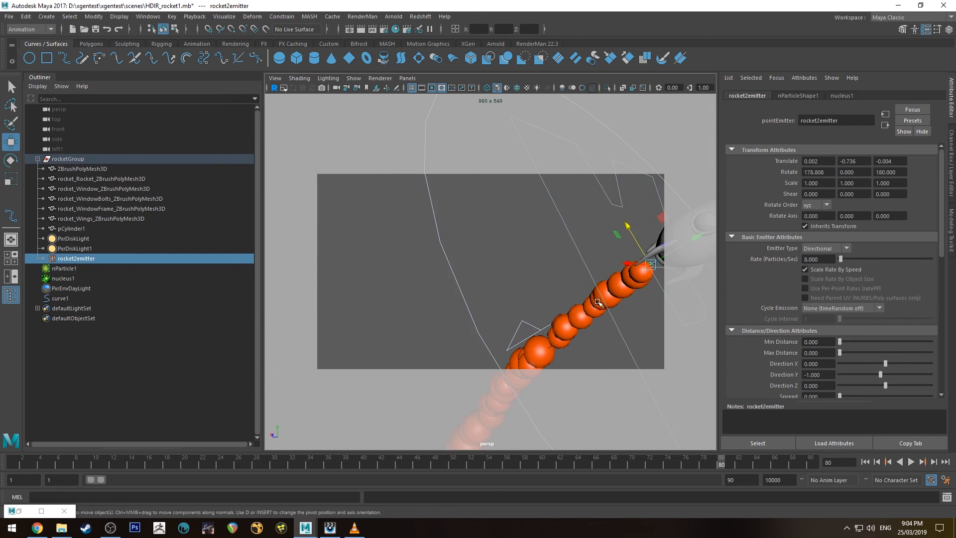
pyautogui.keyDown('alt'); pyautogui.moveTo(599, 303); pyautogui.dragTo(697, 263); pyautogui.keyUp('alt')
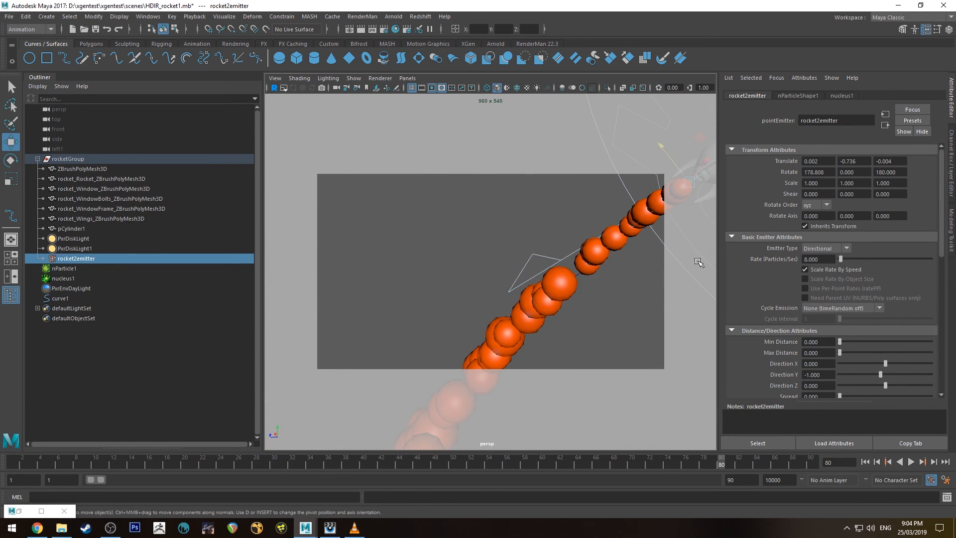
# Step: Examine the smoke trail at frame 80 from several angles and distances, checking particle overlap near the rocket and along the curve
pyautogui.scroll(-4, 757, 299)
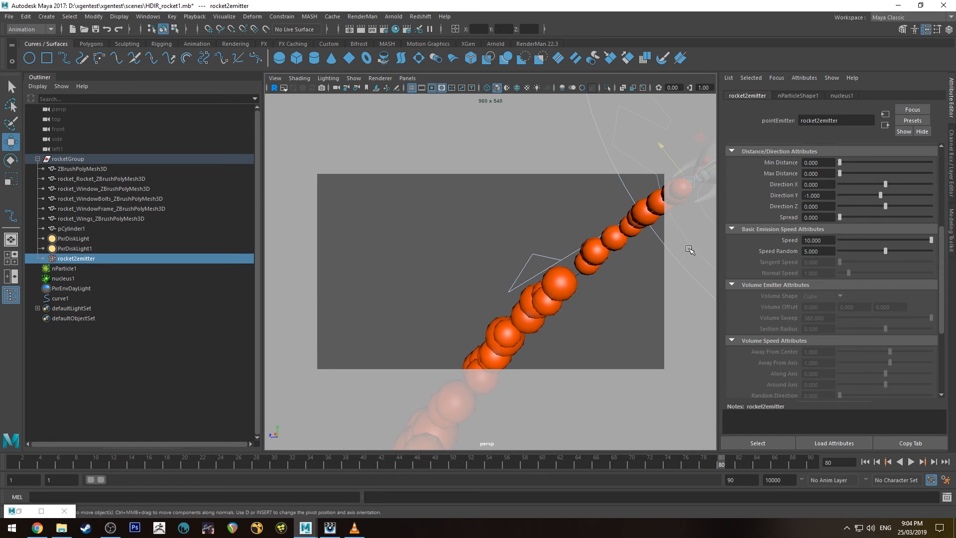
pyautogui.keyDown('alt'); pyautogui.moveTo(438, 305); pyautogui.dragTo(473, 299); pyautogui.keyUp('alt')
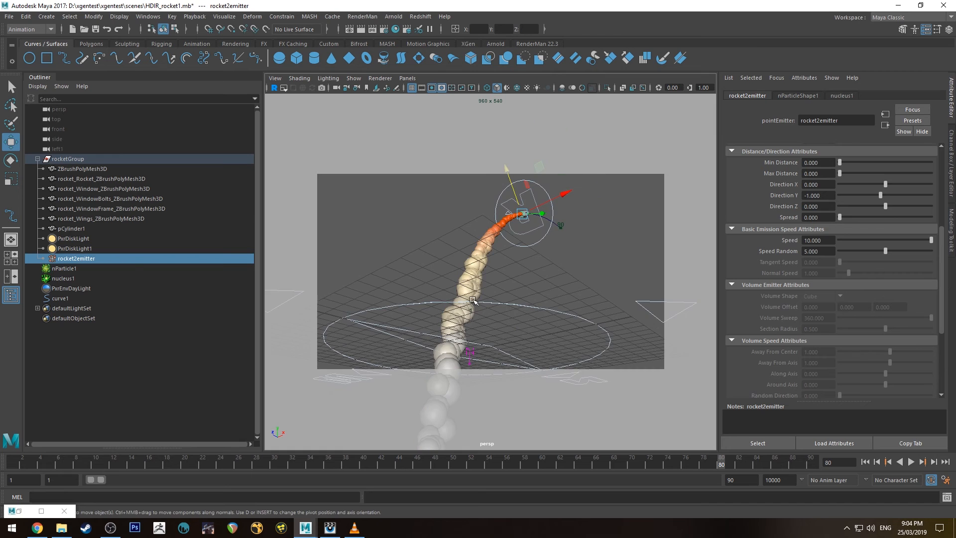
pyautogui.keyDown('alt'); pyautogui.moveTo(485, 321); pyautogui.dragTo(453, 364, button='right'); pyautogui.keyUp('alt')
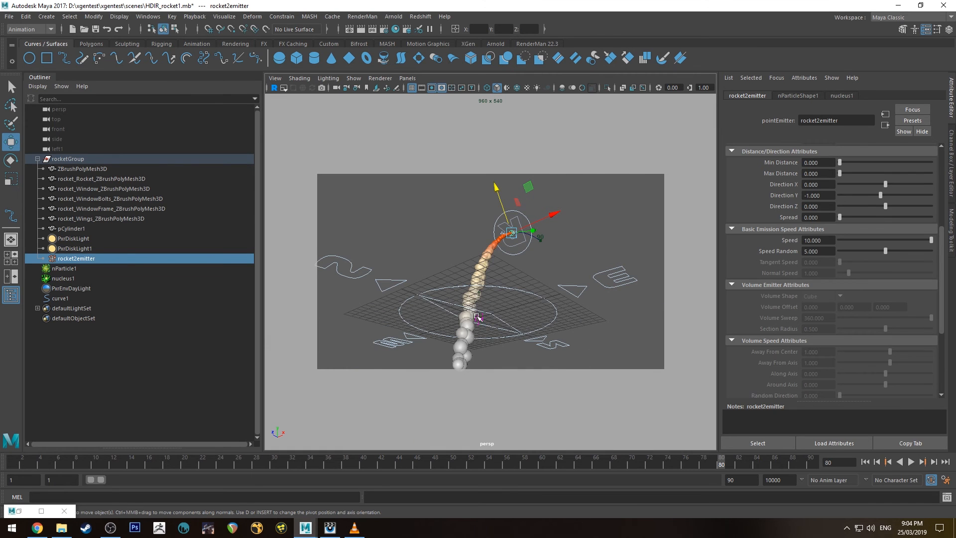
pyautogui.keyDown('alt'); pyautogui.moveTo(477, 317); pyautogui.dragTo(568, 225, button='right'); pyautogui.keyUp('alt')
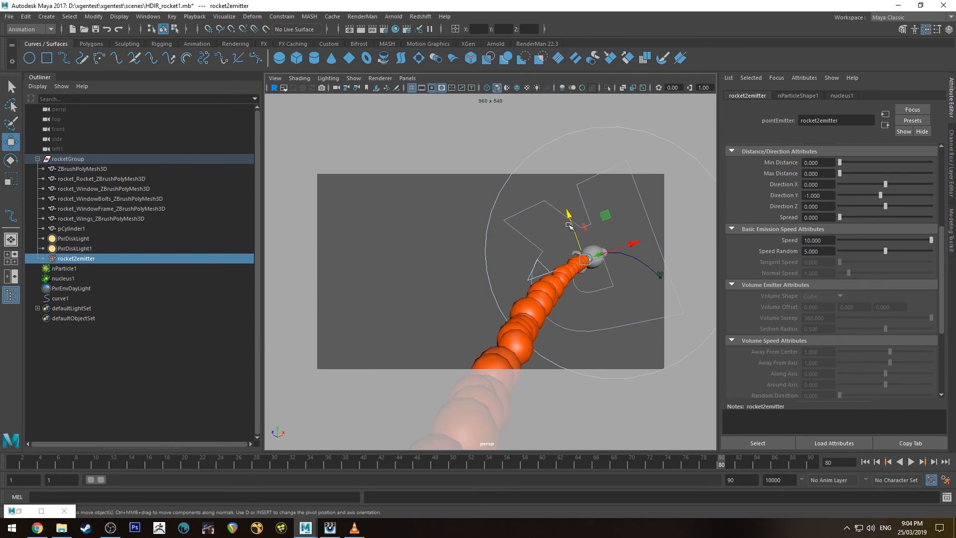
pyautogui.keyDown('alt'); pyautogui.moveTo(569, 225); pyautogui.dragTo(568, 261); pyautogui.keyUp('alt')
pyautogui.keyDown('alt'); pyautogui.moveTo(488, 280); pyautogui.dragTo(523, 264); pyautogui.keyUp('alt')
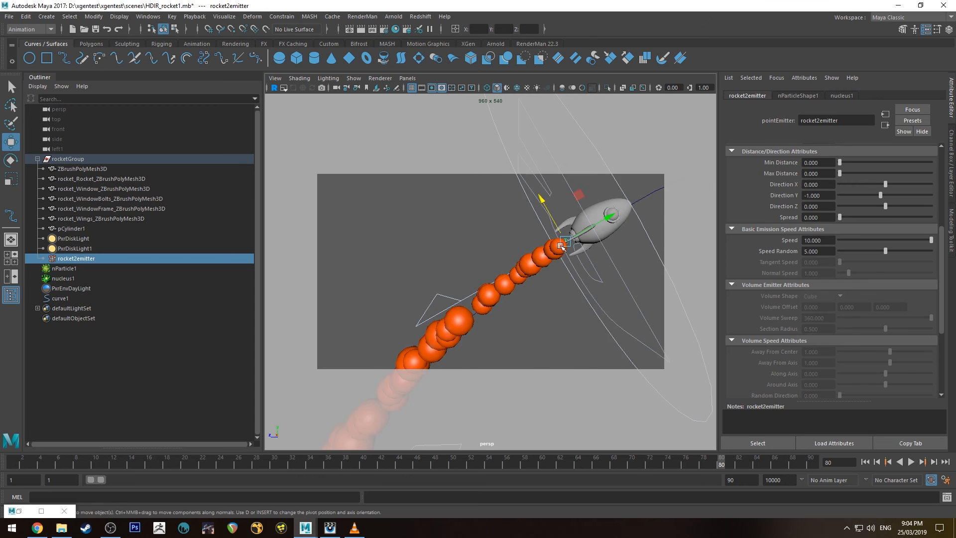
pyautogui.keyDown('alt'); pyautogui.moveTo(523, 264); pyautogui.dragTo(520, 314, button='middle'); pyautogui.keyUp('alt')
pyautogui.keyDown('alt'); pyautogui.moveTo(520, 314); pyautogui.dragTo(512, 294, button='right'); pyautogui.keyUp('alt')
pyautogui.keyDown('alt'); pyautogui.moveTo(513, 294); pyautogui.dragTo(486, 303); pyautogui.keyUp('alt')
pyautogui.keyDown('alt'); pyautogui.moveTo(486, 302); pyautogui.dragTo(571, 251, button='middle'); pyautogui.keyUp('alt')
pyautogui.keyDown('alt'); pyautogui.moveTo(559, 335); pyautogui.dragTo(548, 336, button='right'); pyautogui.keyUp('alt')
pyautogui.keyDown('alt'); pyautogui.moveTo(560, 283); pyautogui.dragTo(550, 296); pyautogui.keyUp('alt')
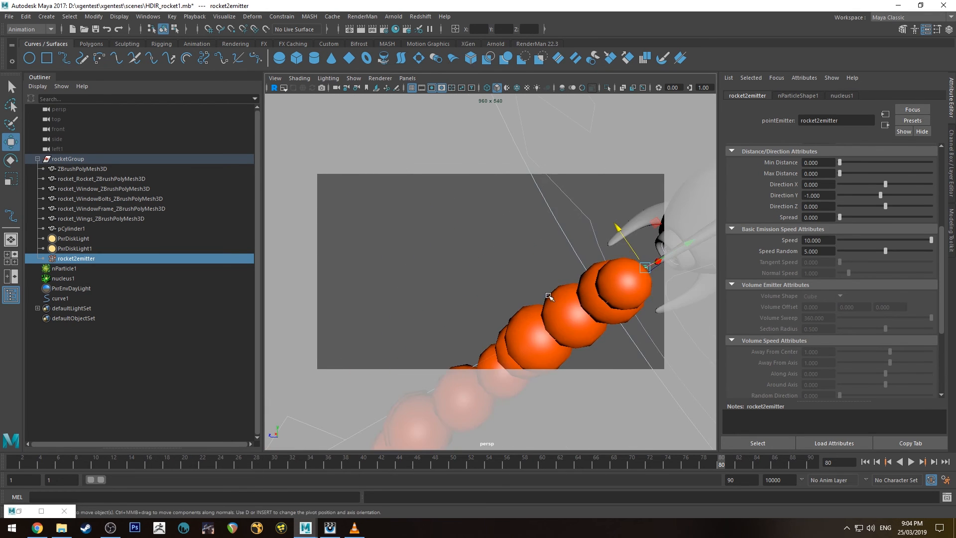
pyautogui.keyDown('alt'); pyautogui.moveTo(551, 296); pyautogui.dragTo(508, 314, button='right'); pyautogui.keyUp('alt')
pyautogui.keyDown('alt'); pyautogui.moveTo(508, 314); pyautogui.dragTo(528, 294); pyautogui.keyUp('alt')
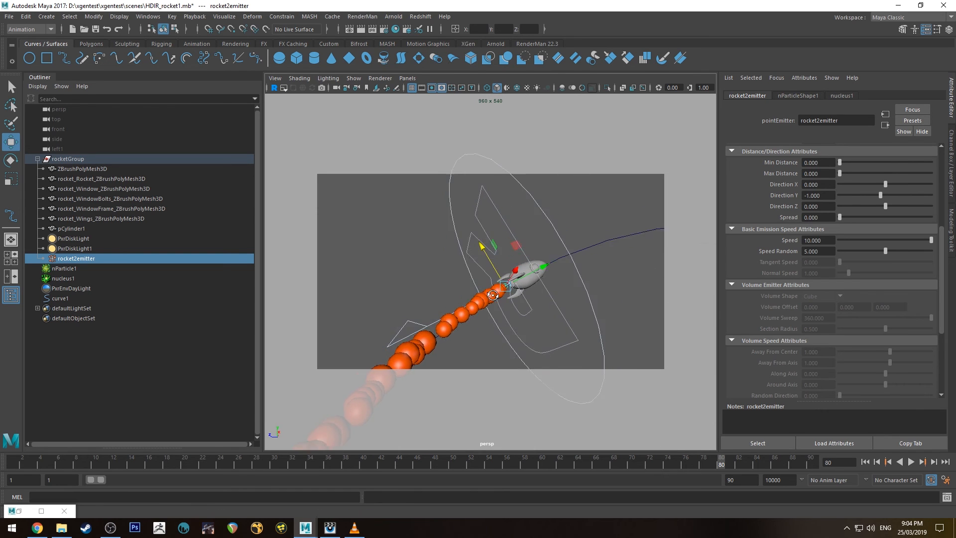
pyautogui.keyDown('alt'); pyautogui.moveTo(528, 294); pyautogui.dragTo(594, 257, button='middle'); pyautogui.keyUp('alt')
pyautogui.keyDown('alt'); pyautogui.moveTo(594, 258); pyautogui.dragTo(448, 309); pyautogui.keyUp('alt')
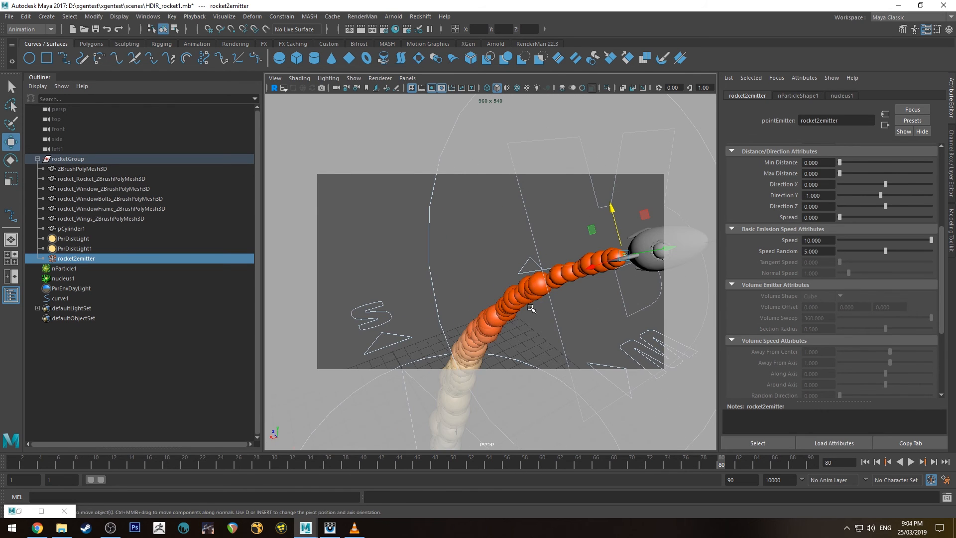
pyautogui.keyDown('alt'); pyautogui.moveTo(531, 309); pyautogui.dragTo(478, 271); pyautogui.keyUp('alt')
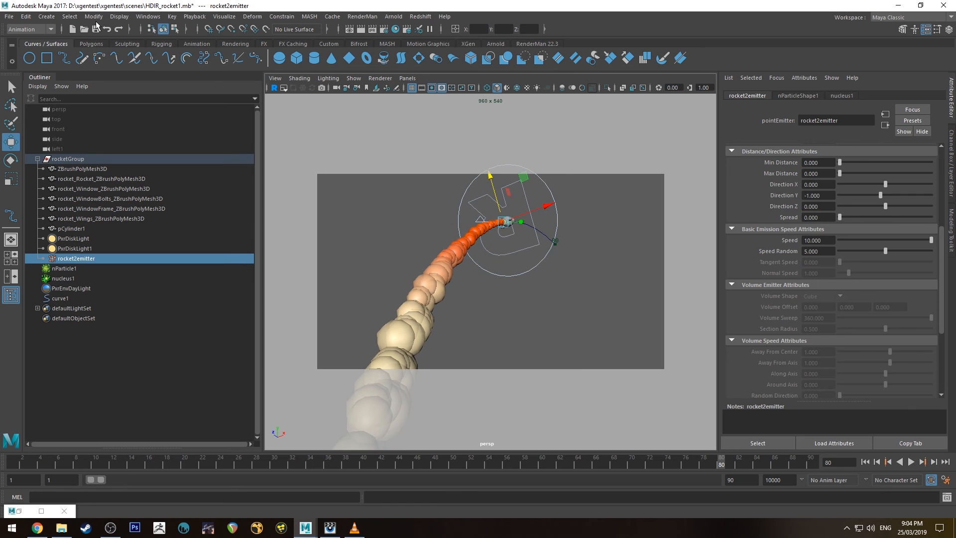
# Step: View the frame 80 beauty render side by side with the rocketRef.mp4 reference in VLC
pyautogui.click(336, 531)
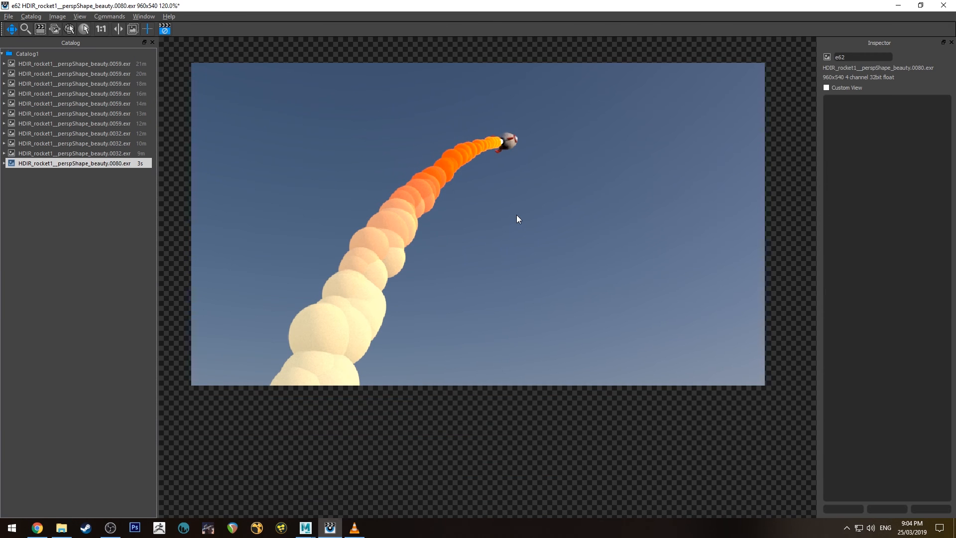
pyautogui.click(355, 529)
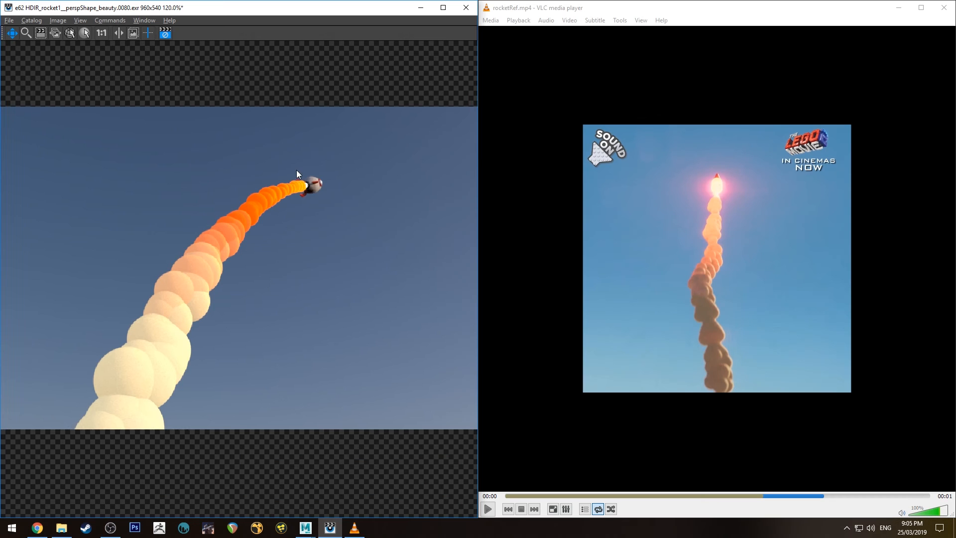
pyautogui.moveTo(296, 170); pyautogui.dragTo(301, 166)
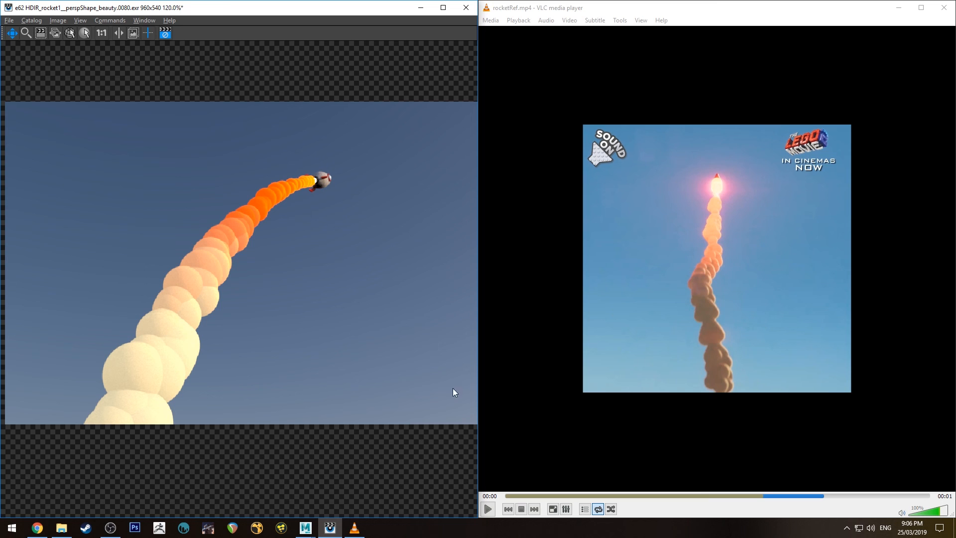
# Step: Switch to Maya and inspect the Color ramp points of nParticleShape1 and the color assigned to each
pyautogui.moveTo(305, 528)
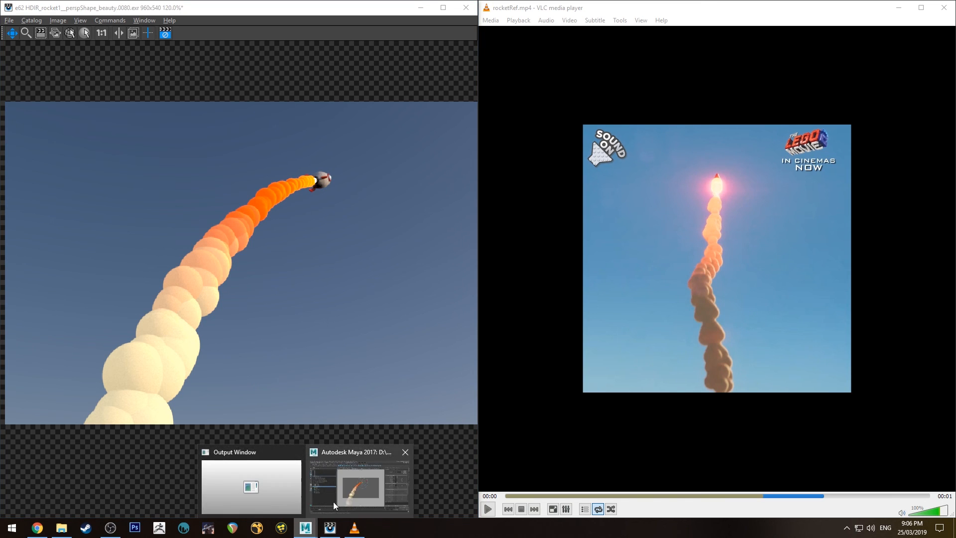
pyautogui.click(334, 505)
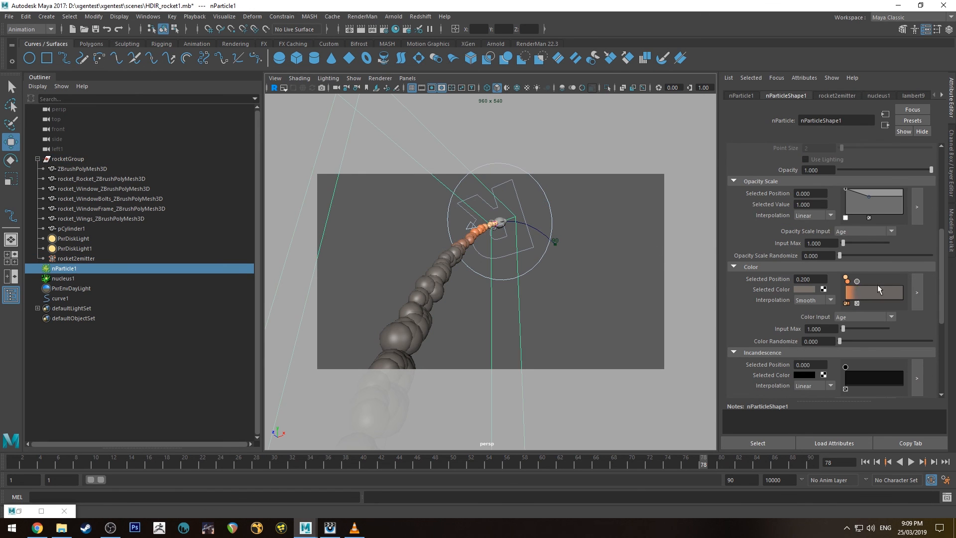
pyautogui.click(902, 289)
pyautogui.click(846, 280)
pyautogui.click(804, 289)
pyautogui.click(848, 282)
pyautogui.click(805, 289)
pyautogui.click(857, 280)
pyautogui.click(812, 290)
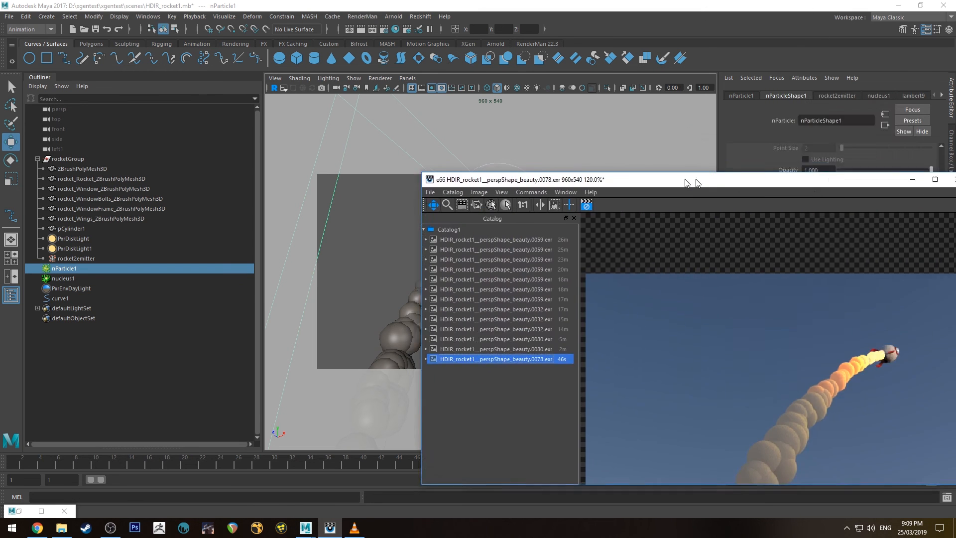
# Step: Maximise the RenderMan image viewer and compare the catalog's frame 78 render with the earlier frame 80 and frame 32 renders
pyautogui.moveTo(689, 180); pyautogui.dragTo(646, 91)
pyautogui.moveTo(822, 97); pyautogui.dragTo(846, 1)
pyautogui.click(73, 175)
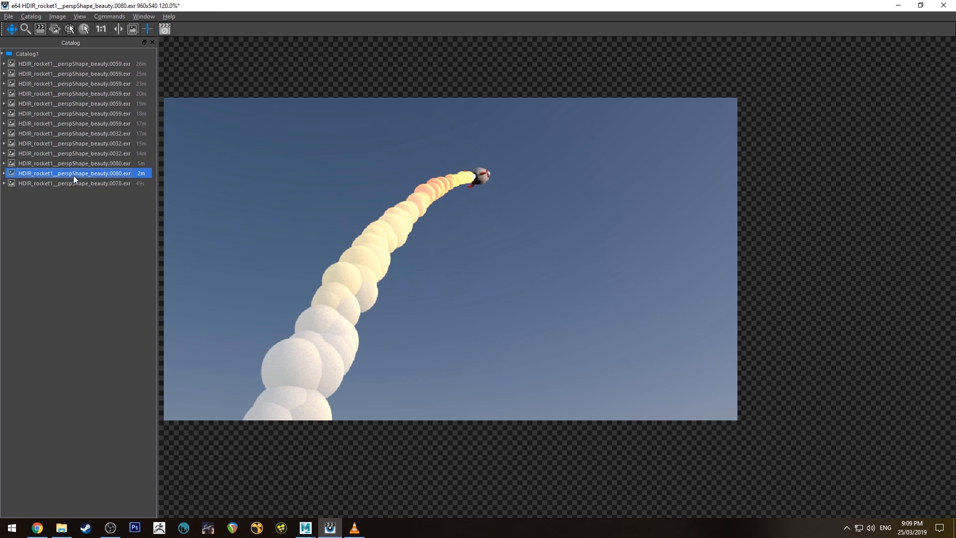
pyautogui.click(76, 164)
pyautogui.click(83, 173)
pyautogui.click(88, 182)
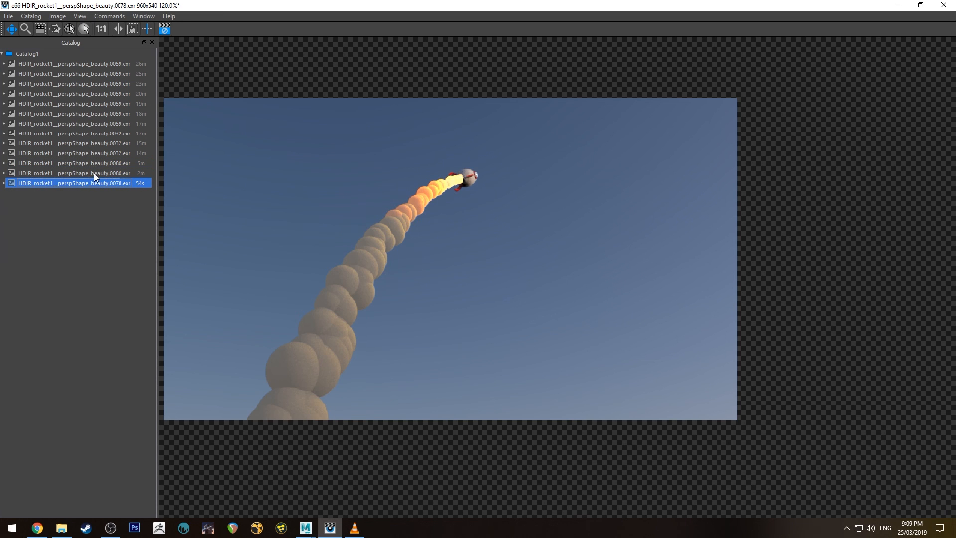
pyautogui.click(94, 174)
pyautogui.click(91, 182)
pyautogui.click(95, 175)
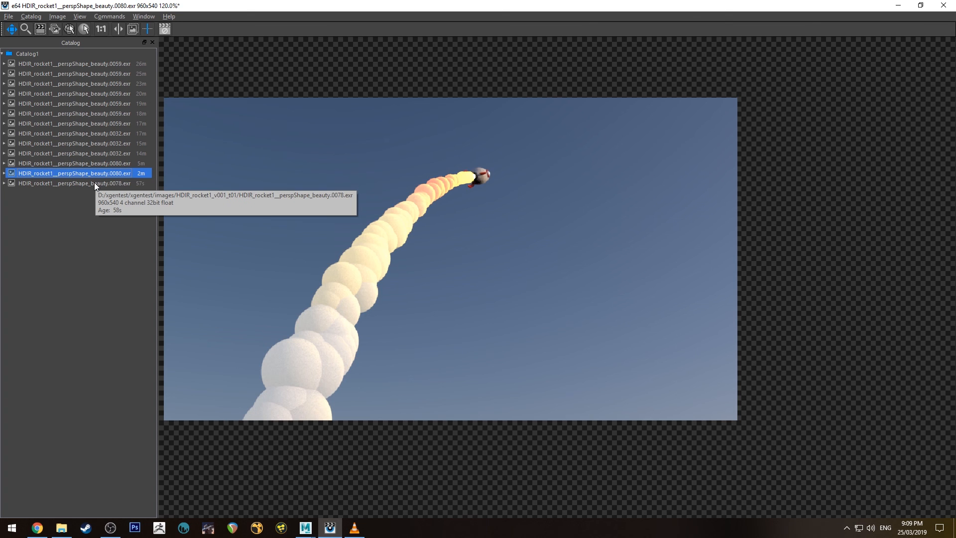
pyautogui.click(104, 154)
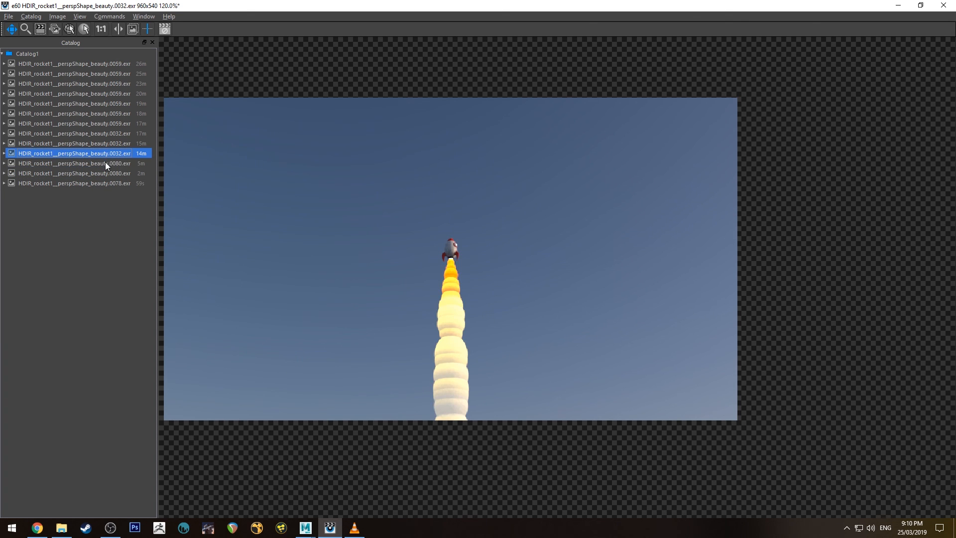
pyautogui.click(106, 163)
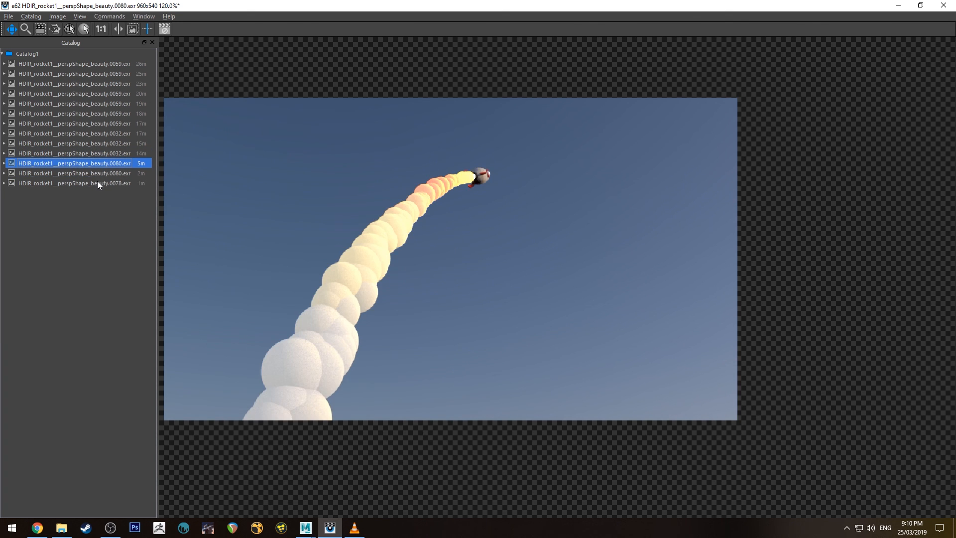
pyautogui.click(119, 183)
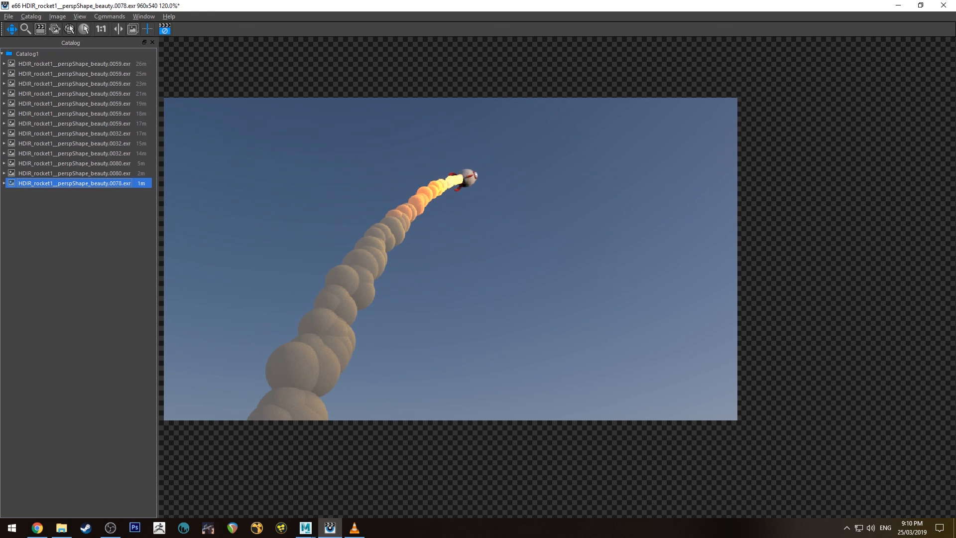
# Step: Bring up rocketRef.mp4 in VLC over the frame 78 render to compare the smoke colors
pyautogui.click(355, 528)
pyautogui.moveTo(551, 151); pyautogui.dragTo(761, 231)
pyautogui.moveTo(602, 238); pyautogui.dragTo(573, 247)
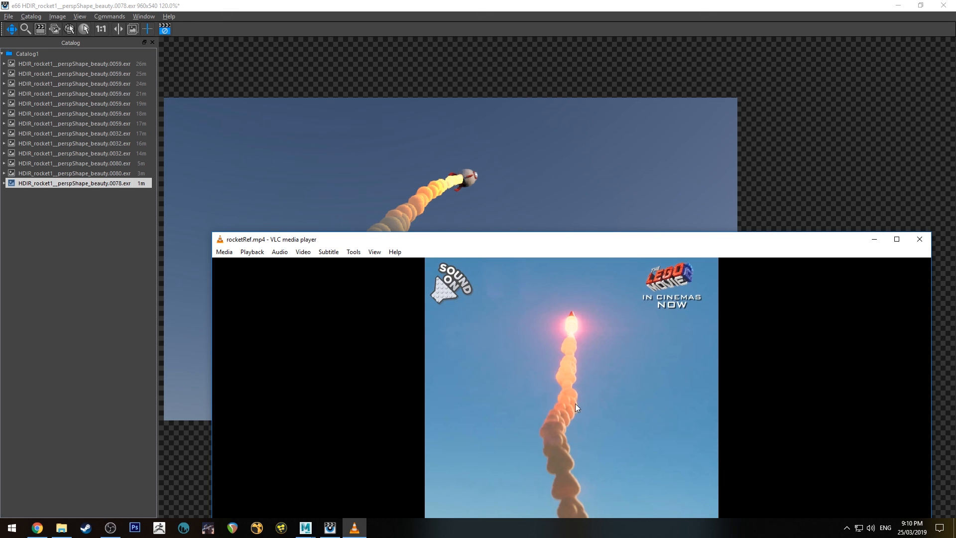
# Step: Switch to Maya and set the PxrSmoke material's primary specular roughness to 1.000 in the Hypershade
pyautogui.moveTo(558, 242); pyautogui.dragTo(0, 117)
pyautogui.moveTo(414, 3); pyautogui.dragTo(753, 98)
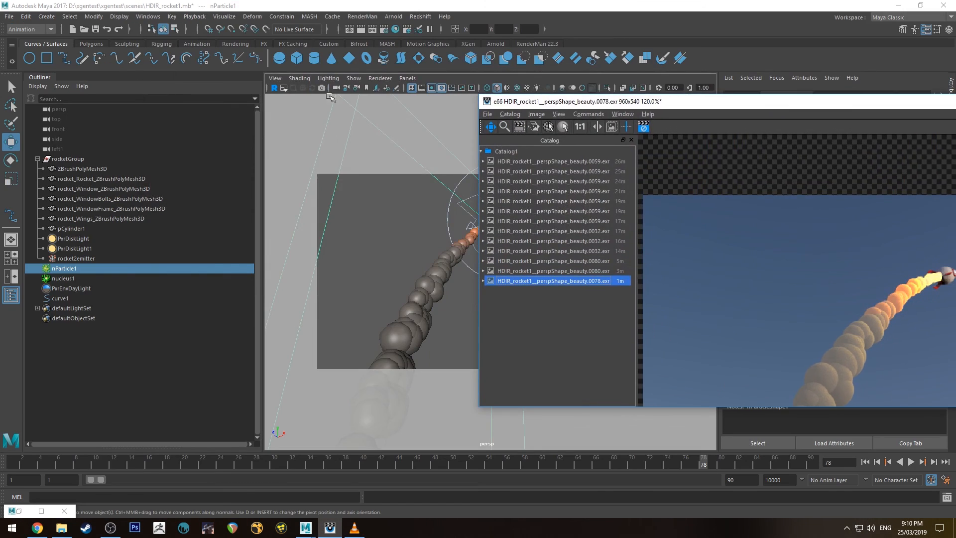
pyautogui.click(395, 29)
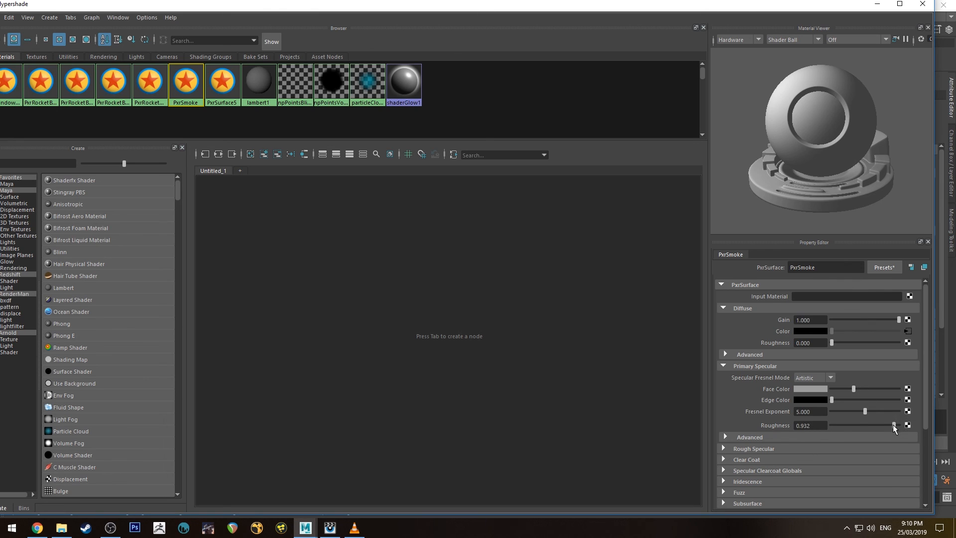
pyautogui.moveTo(893, 425); pyautogui.dragTo(901, 426)
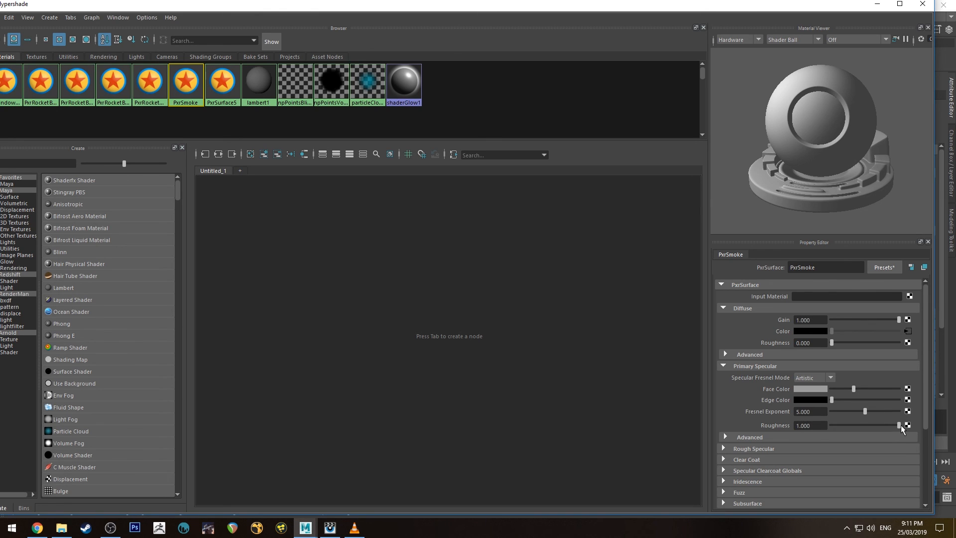
pyautogui.click(875, 7)
# Step: Compare the smoke trail's shading in the newest frame 78 render with the previous frame 78 render in the RenderMan image viewer
pyautogui.moveTo(546, 184); pyautogui.dragTo(347, 66)
pyautogui.click(341, 244)
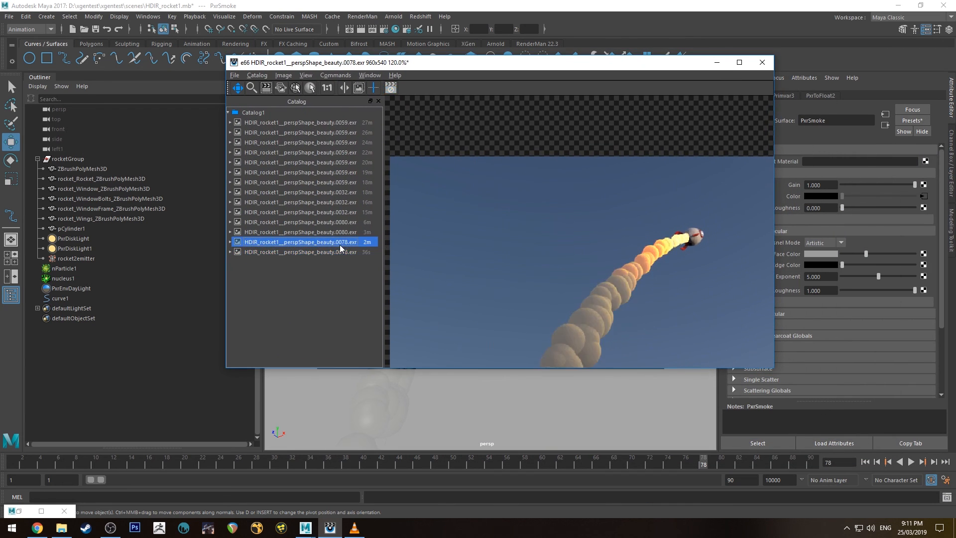
pyautogui.click(340, 251)
pyautogui.click(338, 243)
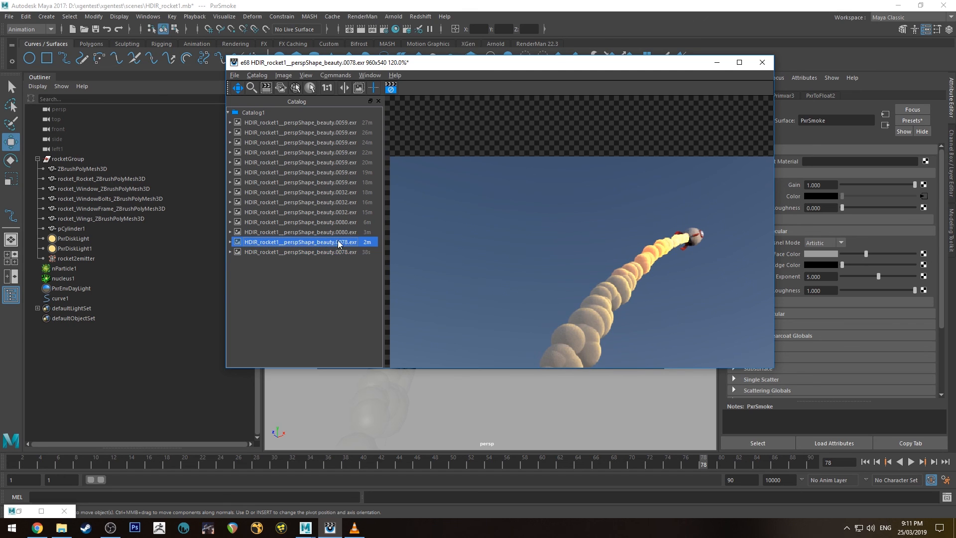
pyautogui.click(336, 250)
pyautogui.click(336, 243)
pyautogui.click(338, 248)
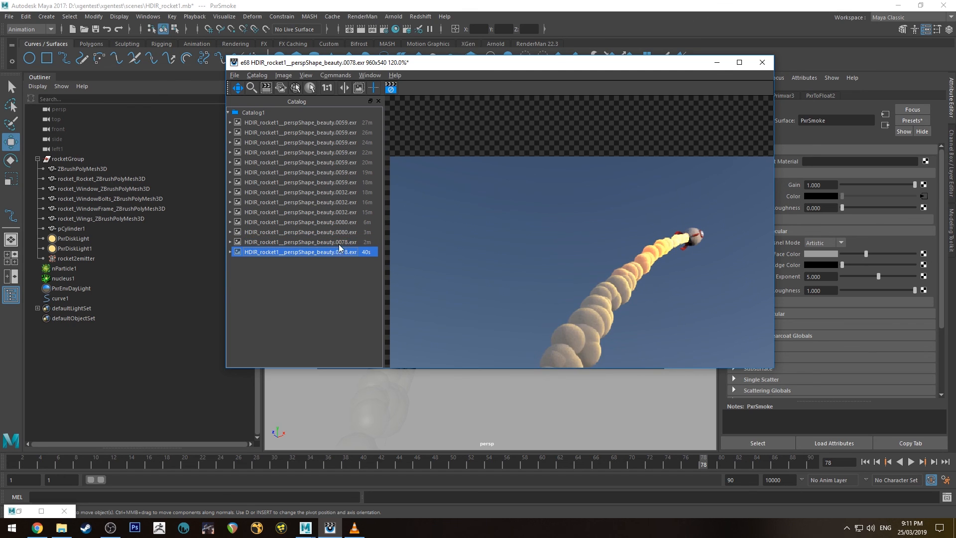
pyautogui.click(338, 244)
pyautogui.click(351, 253)
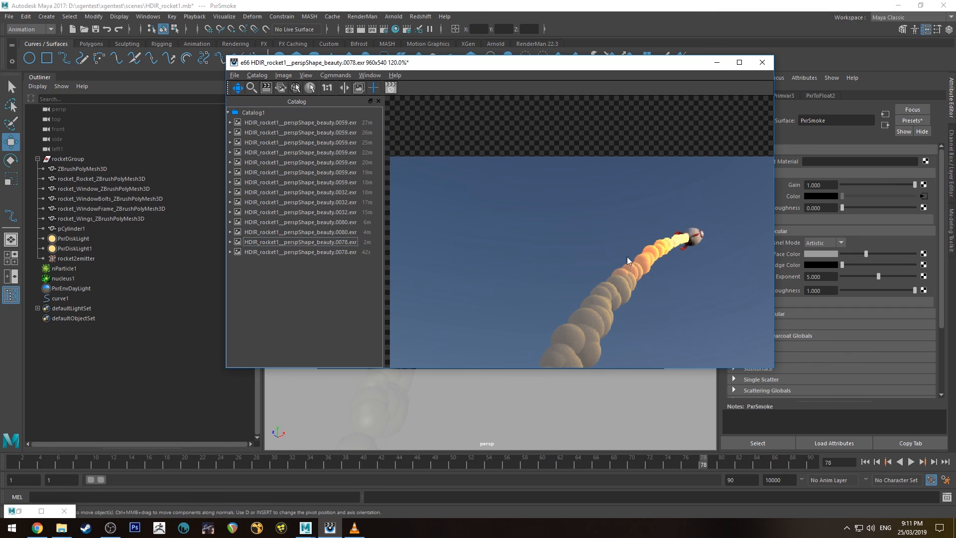
pyautogui.click(334, 252)
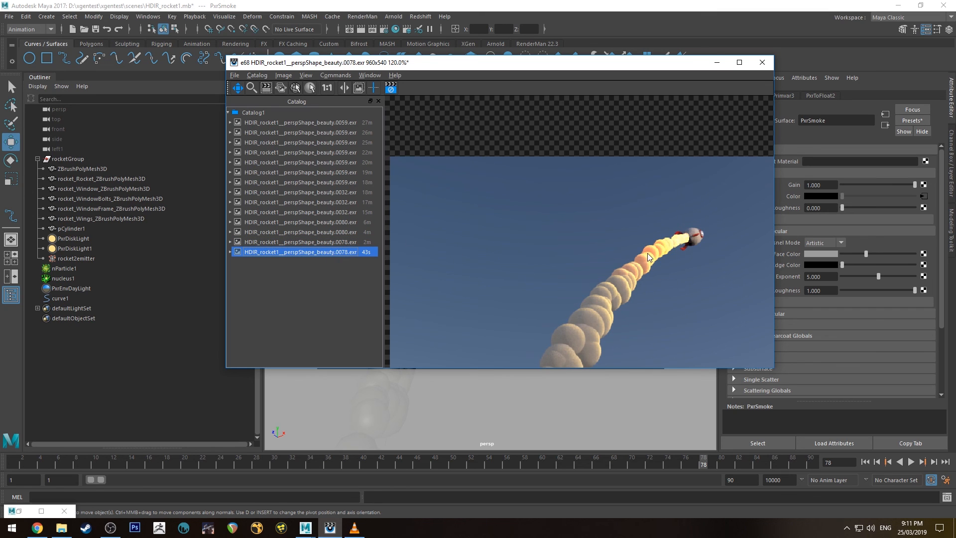
pyautogui.click(327, 243)
pyautogui.click(330, 252)
pyautogui.click(333, 243)
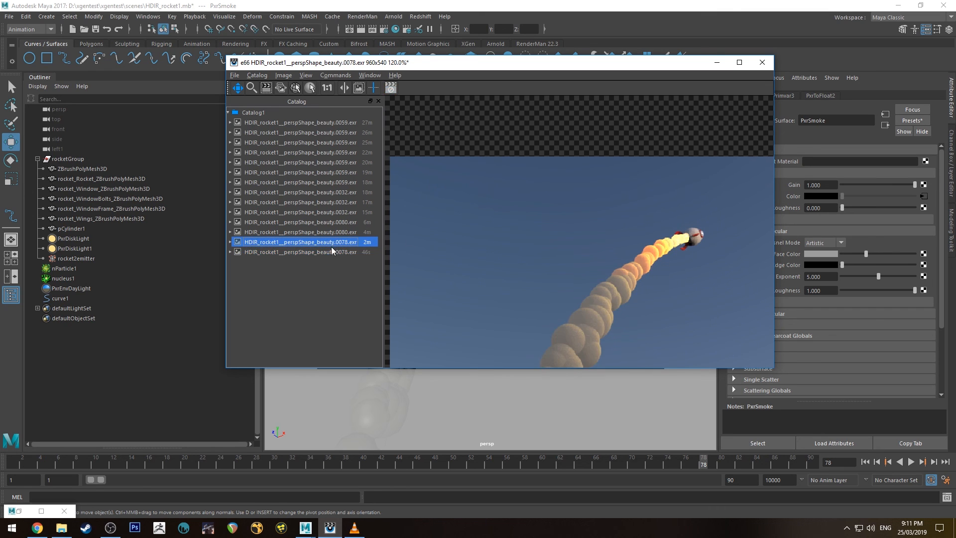
pyautogui.click(335, 252)
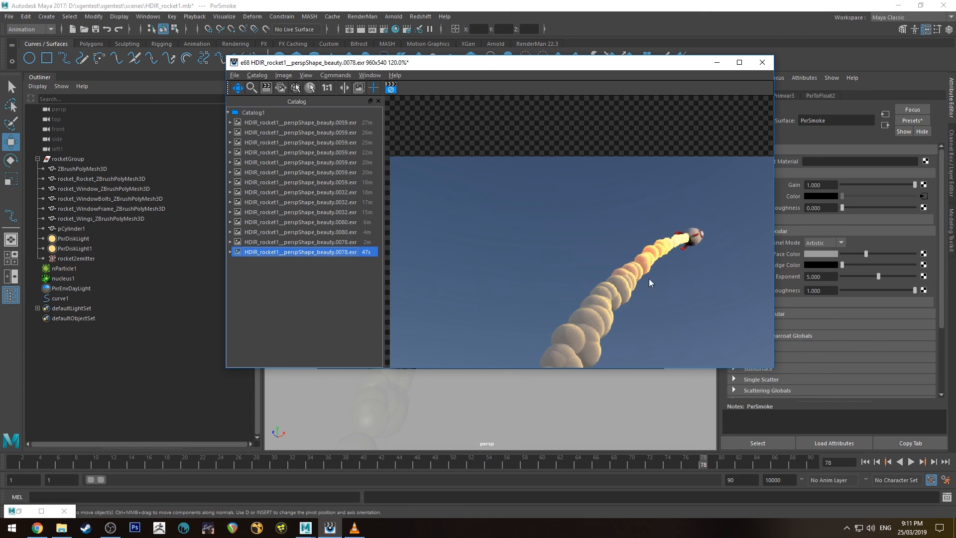
# Step: Show the whole newest frame 78 render side by side with rocketRef.mp4 in VLC to compare the smoke trails
pyautogui.scroll(-2, 632, 275)
pyautogui.moveTo(680, 306); pyautogui.dragTo(624, 250)
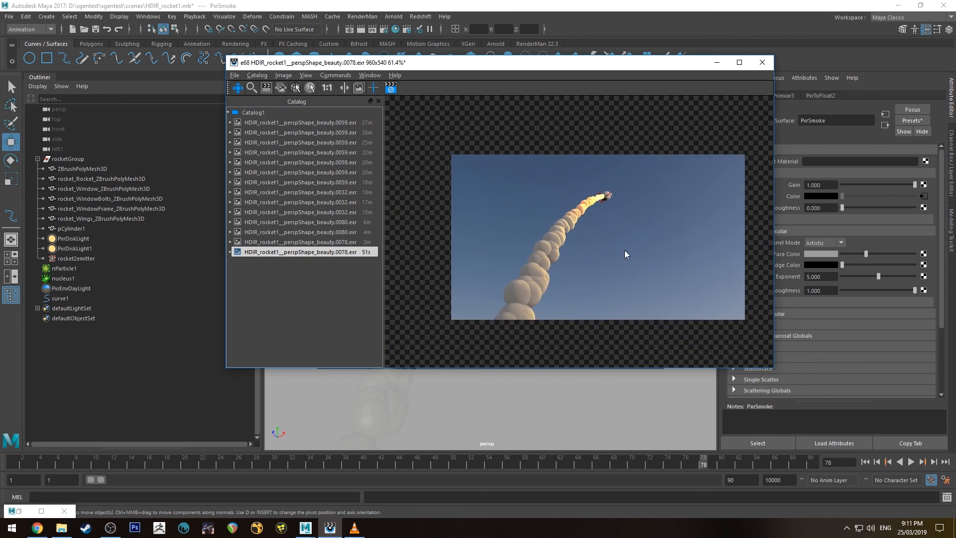
pyautogui.scroll(1, 587, 234)
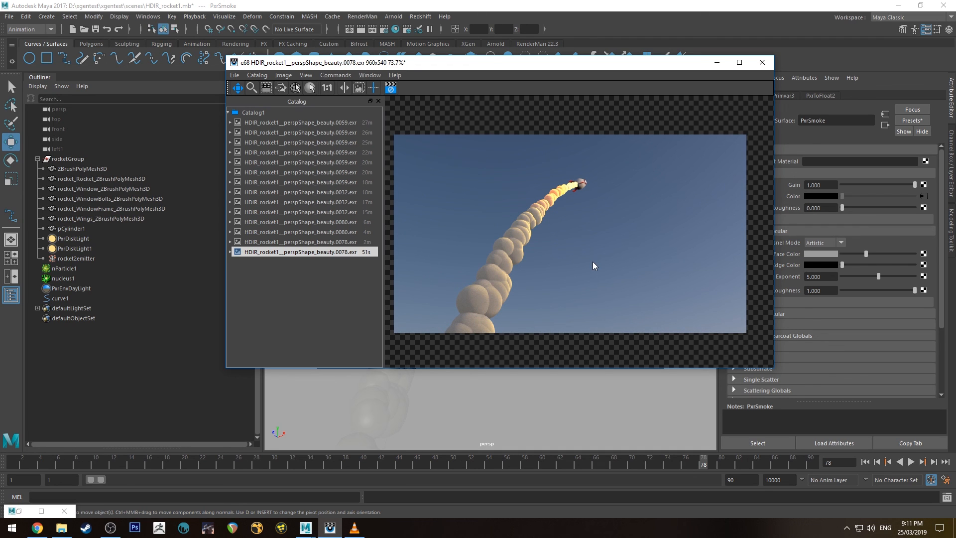
pyautogui.moveTo(0, 39); pyautogui.dragTo(307, 75)
pyautogui.moveTo(655, 63); pyautogui.dragTo(837, 80)
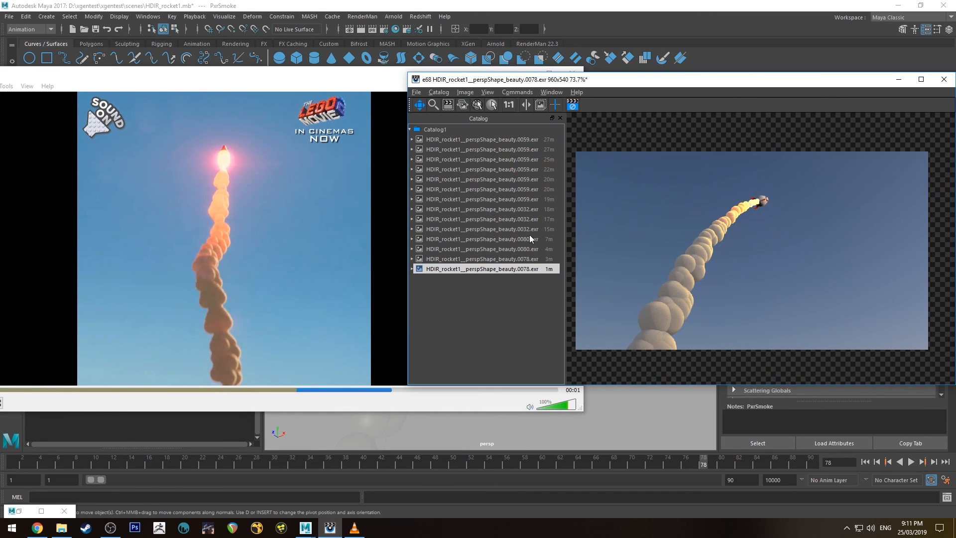
pyautogui.moveTo(438, 234)
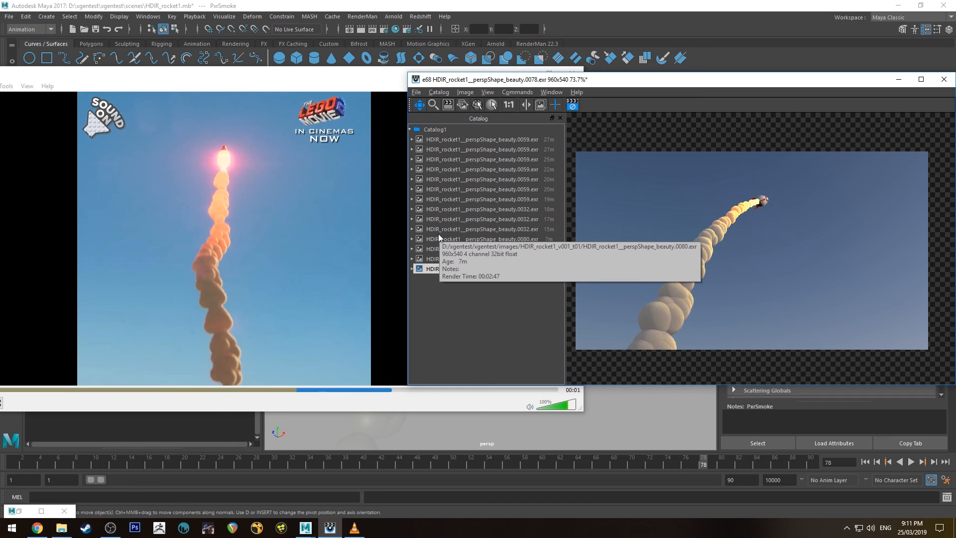